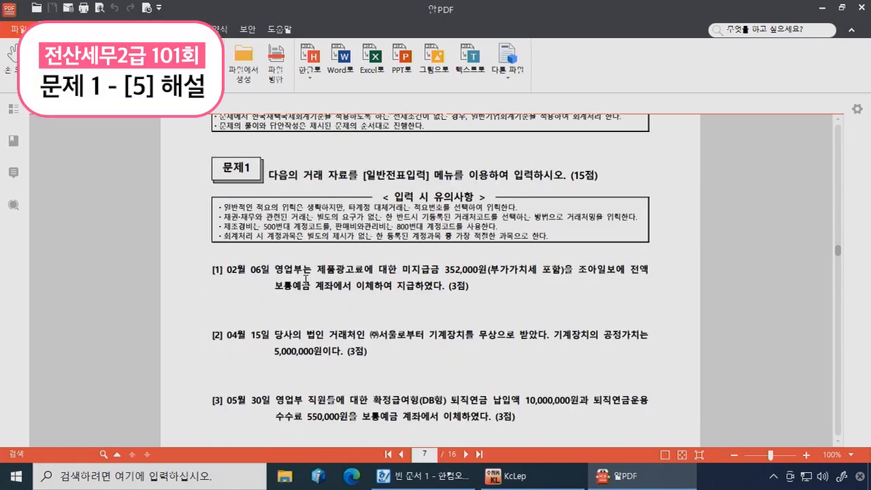
pyautogui.scroll(-6, 291, 279)
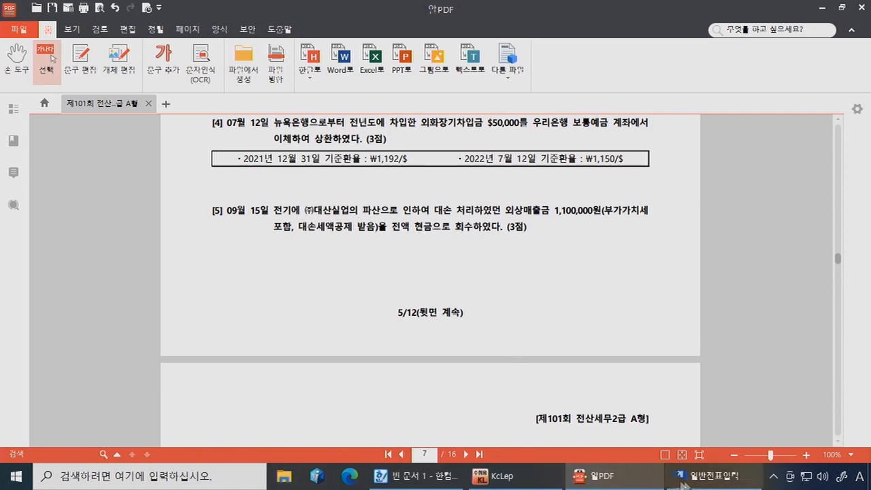
# Step: Scroll the exam PDF to question [5] on page 7, then return to KcLep's general journal entry
pyautogui.click(715, 478)
# Step: Date the voucher 09-15 and debit 0101 현금 1,100,000
pyautogui.click(64, 66)
pyautogui.write('0915')
pyautogui.press('Return')
pyautogui.write('3')
pyautogui.press('Return')
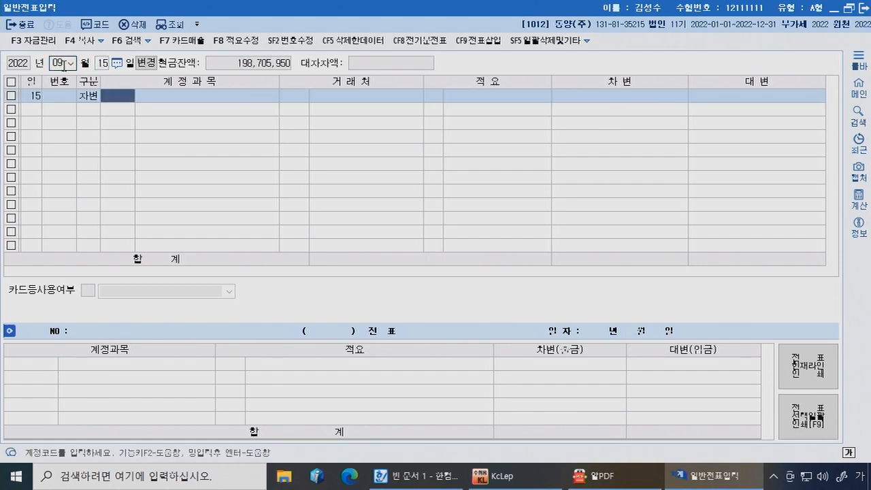
pyautogui.write('101')
pyautogui.press('Return')
pyautogui.press('Return')
pyautogui.press('Return')
pyautogui.write('1100+')
pyautogui.press('Return')
pyautogui.write('4')
pyautogui.press('Return')
# Step: Credit 0109 대손충당금 1,000,000 and 0255 부가세예수금 100,000, then return to the exam PDF
pyautogui.write('대손충')
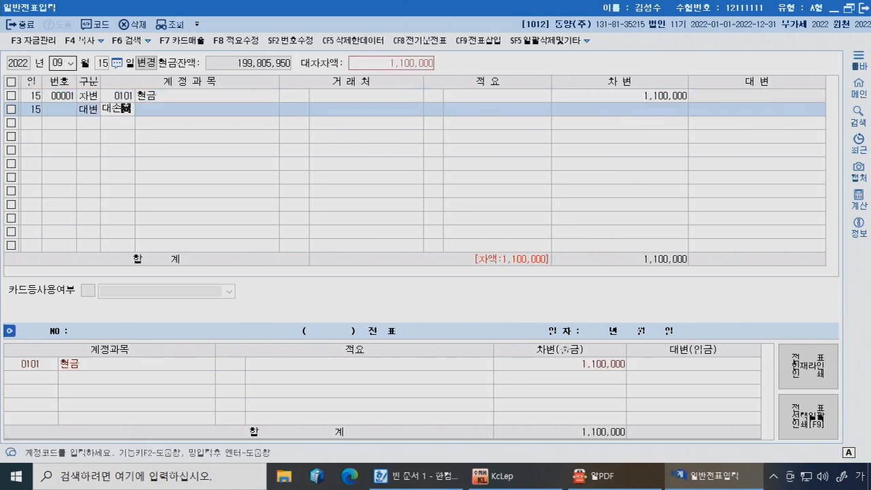
pyautogui.press('Return')
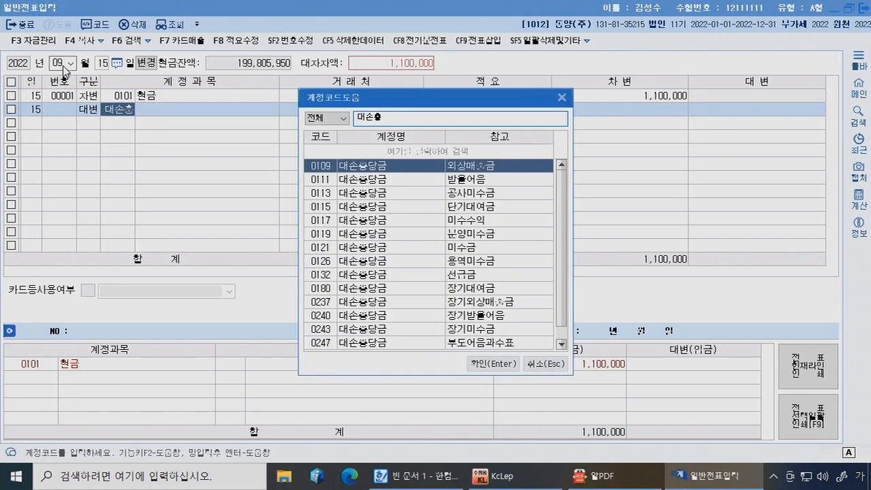
pyautogui.press('Return')
pyautogui.press('Return')
pyautogui.press('Return')
pyautogui.press('Return')
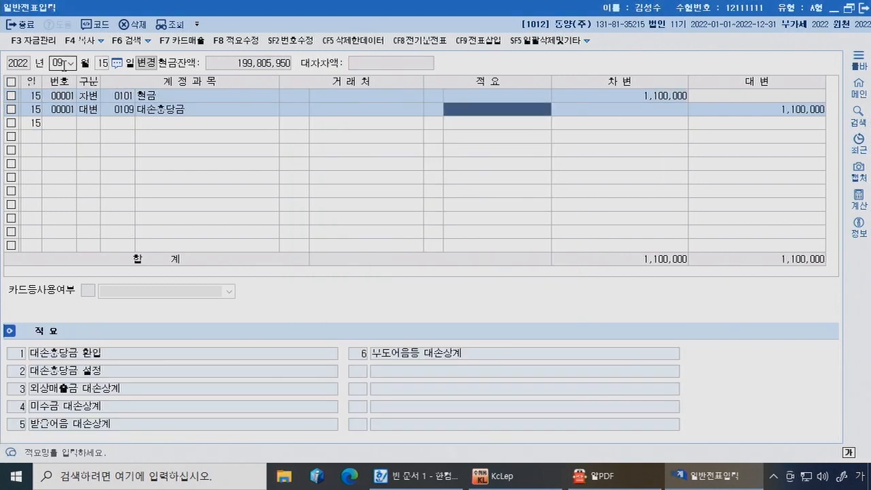
pyautogui.write('1000000')
pyautogui.press('Return')
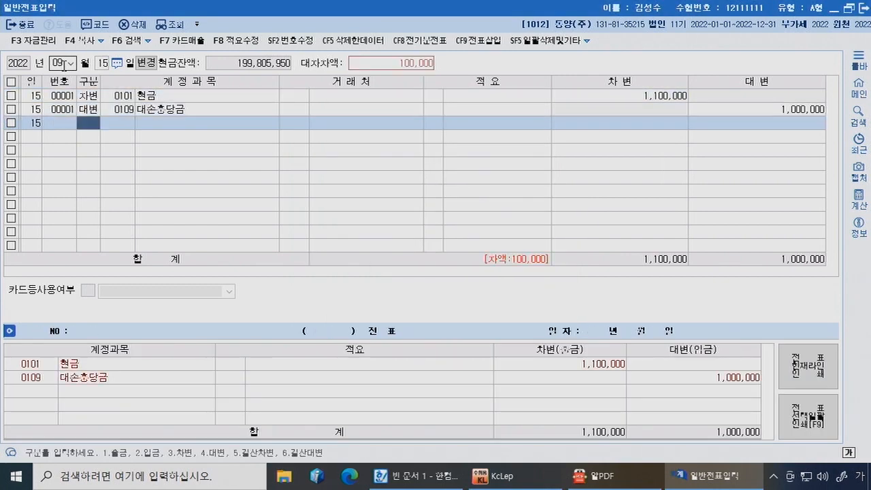
pyautogui.write('4')
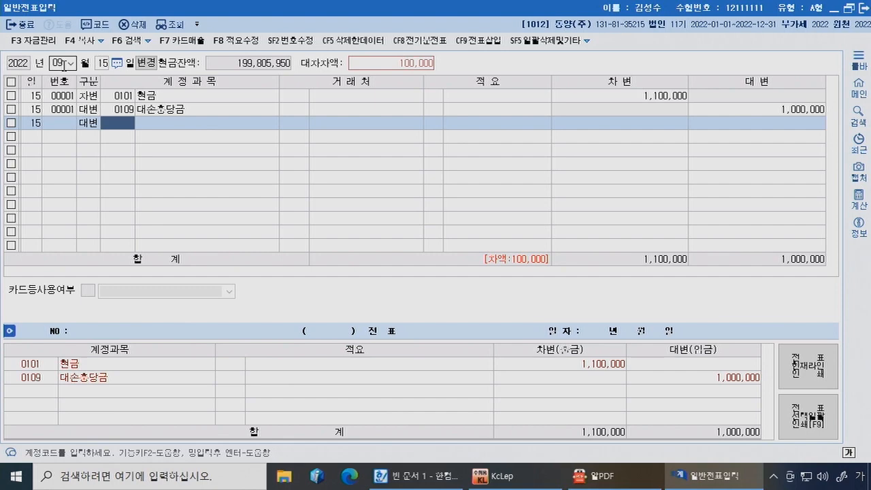
pyautogui.write('부가세')
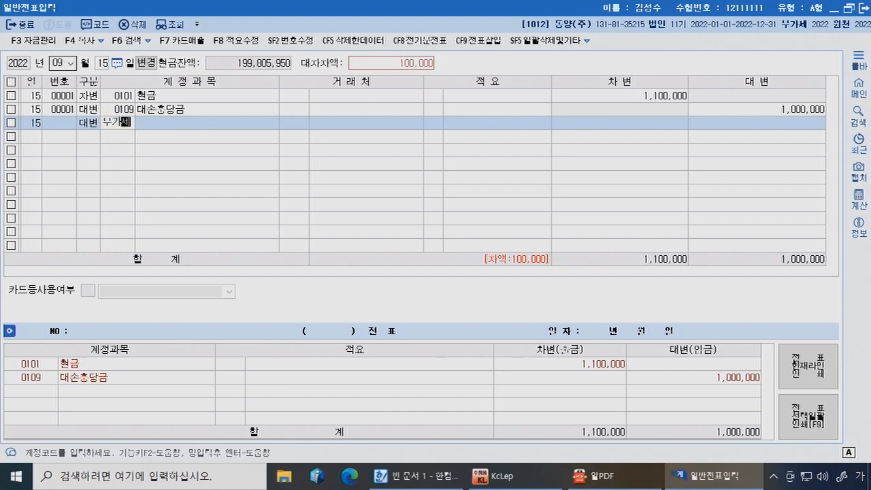
pyautogui.press('Return')
pyautogui.press('Down')
pyautogui.press('Return')
pyautogui.press('Return')
pyautogui.press('Return')
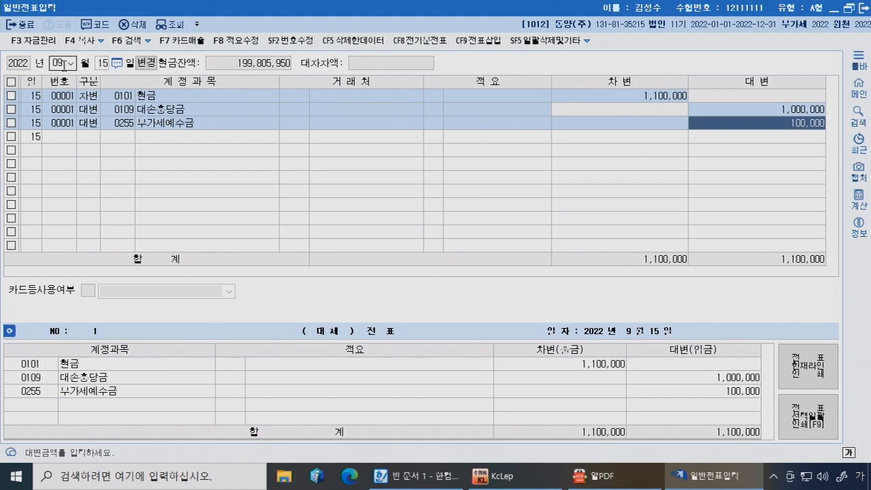
pyautogui.hotkey('alt', 'Tab')
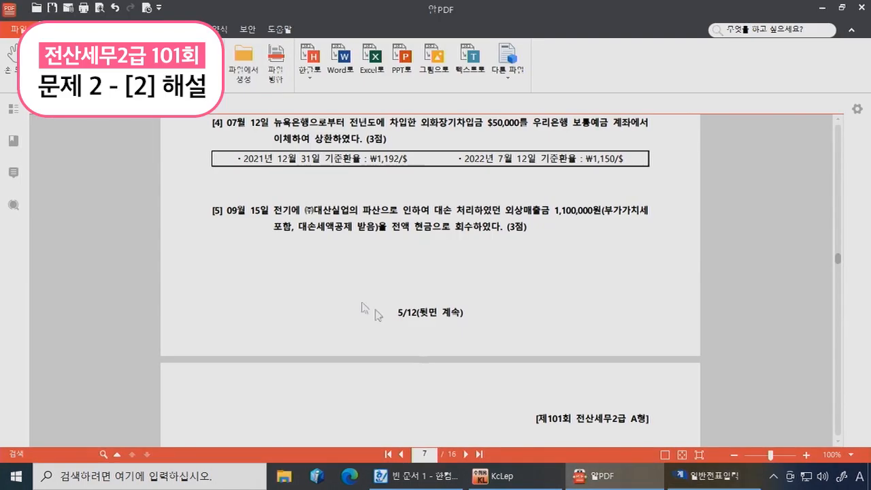
# Step: Scroll to page 8 question [2], select '(-)로 표', and switch to 매입매출전표입력
pyautogui.scroll(-10, 272, 231)
pyautogui.scroll(-3, 288, 230)
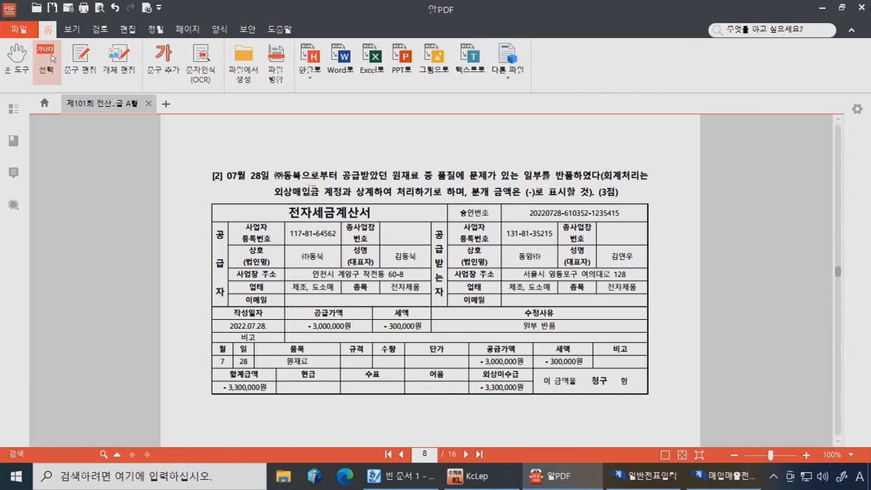
pyautogui.moveTo(526, 193); pyautogui.dragTo(552, 191)
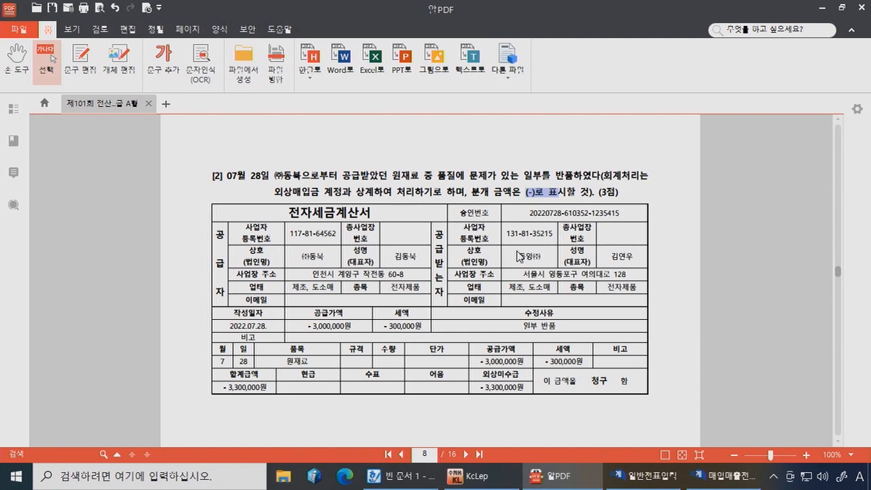
pyautogui.click(725, 476)
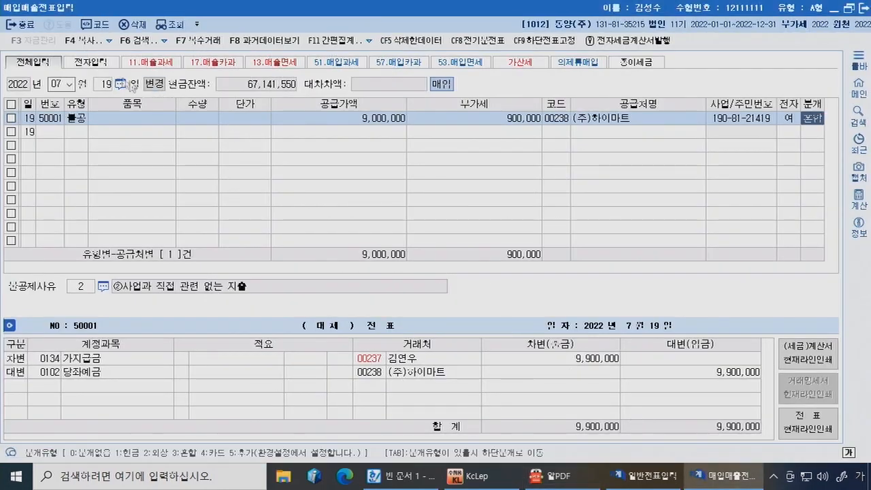
# Step: Start a day-28 voucher of type 51 with supply amount -3,000,000
pyautogui.click(109, 88)
pyautogui.write('28')
pyautogui.press('Return')
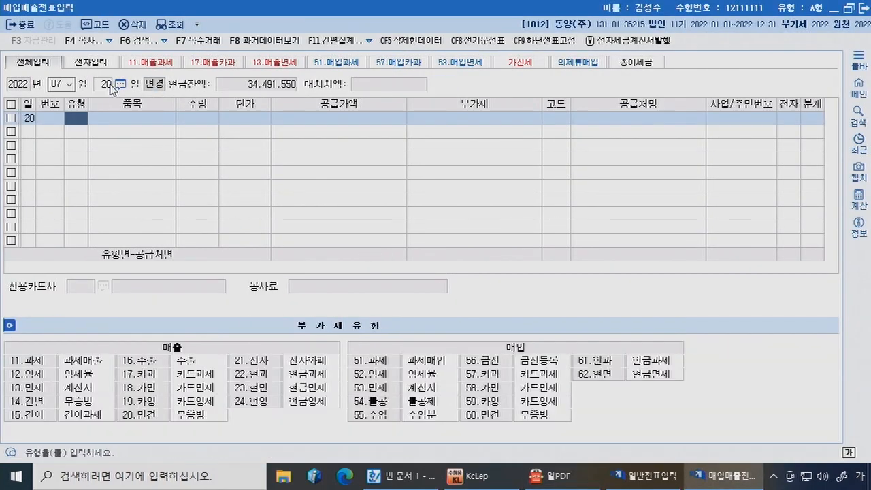
pyautogui.write('51')
pyautogui.press('Return')
pyautogui.press('Return')
pyautogui.press('Return')
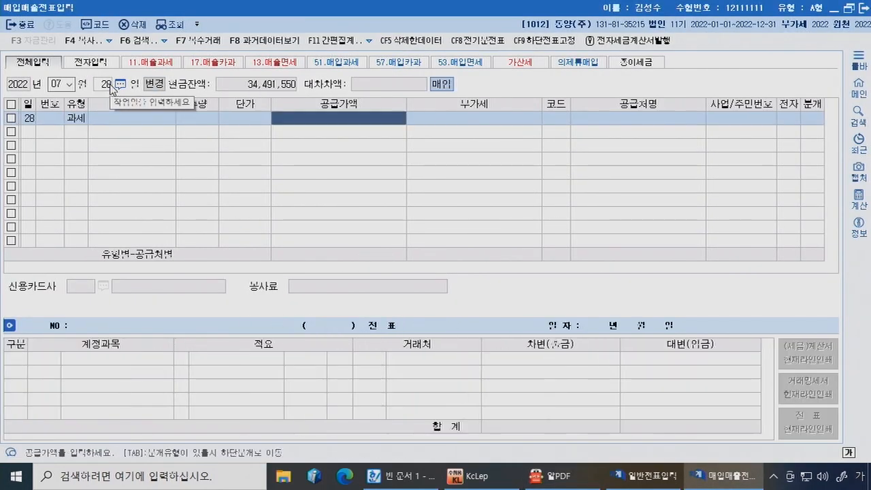
pyautogui.write('-')
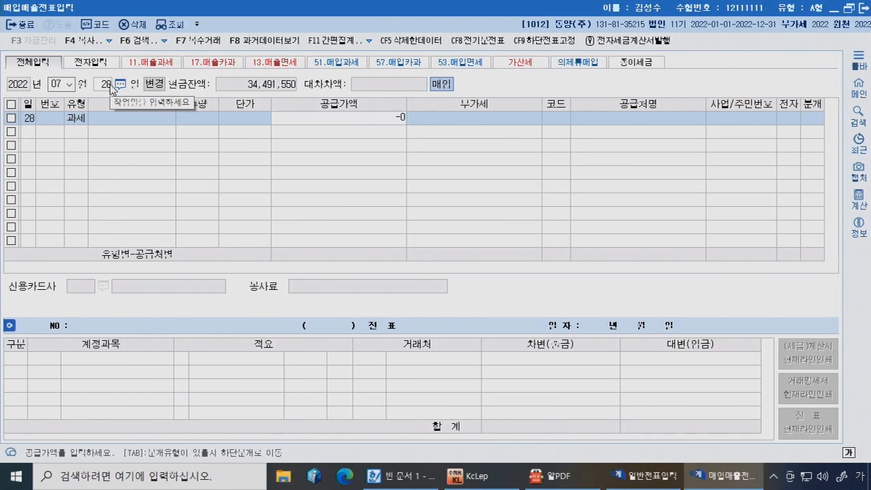
pyautogui.write('3,000,000')
pyautogui.press('Return')
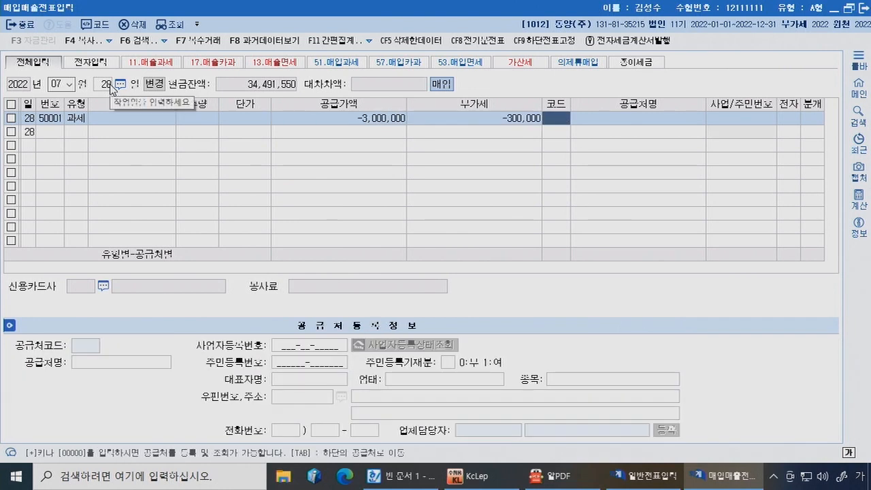
# Step: Set supplier 00239 (주)동북, mark the invoice electronic, and post it as 2 외상
pyautogui.write('239')
pyautogui.press('Return')
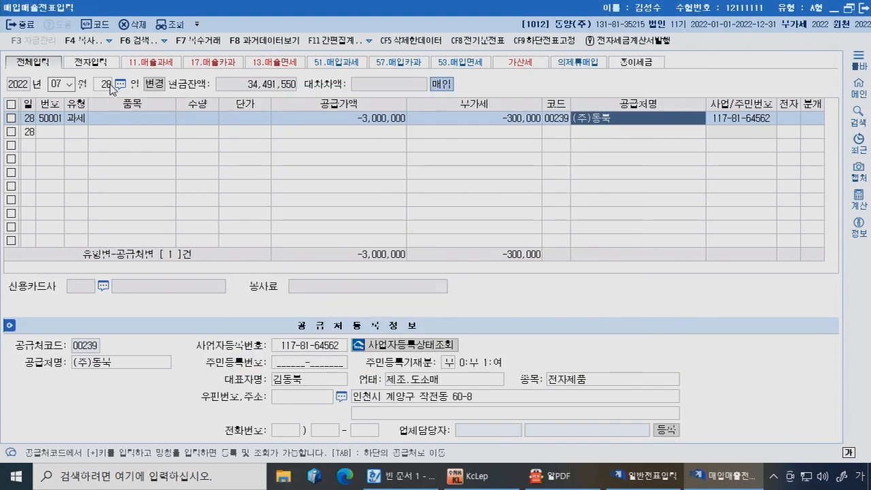
pyautogui.write('1')
pyautogui.press('Return')
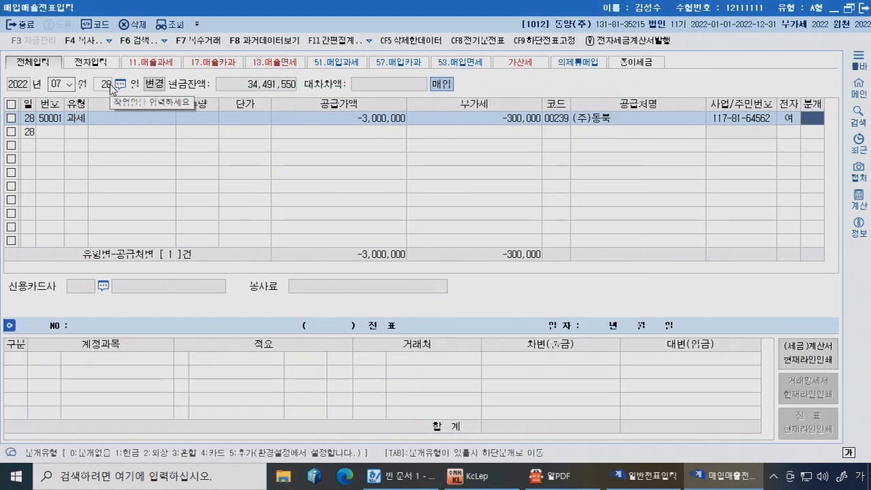
pyautogui.write('2')
pyautogui.press('Return')
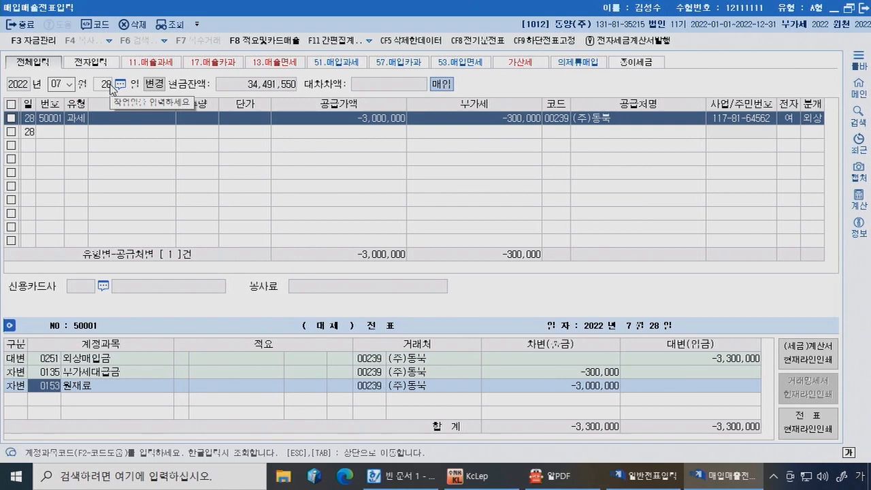
pyautogui.click(814, 119)
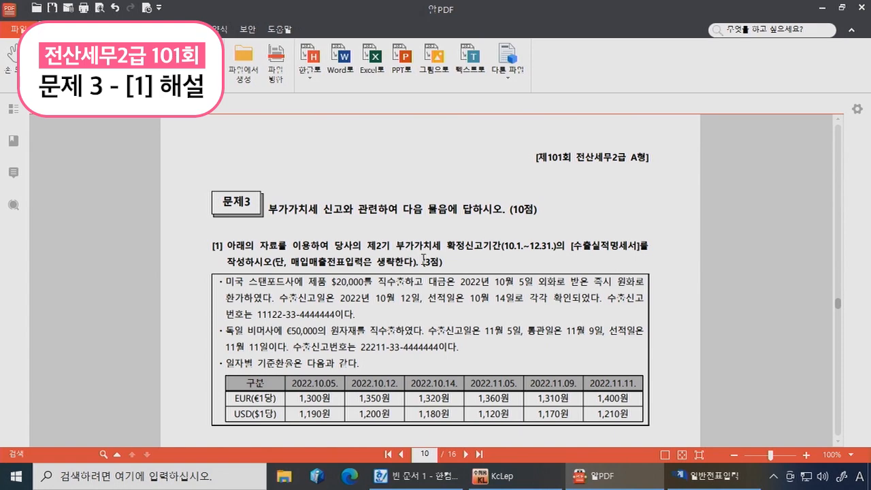
# Step: Highlight 수출실적명세서 and the shipping date 10월 14 in yellow
pyautogui.moveTo(572, 246); pyautogui.dragTo(638, 245)
pyautogui.click(640, 218)
pyautogui.scroll(-3, 261, 210)
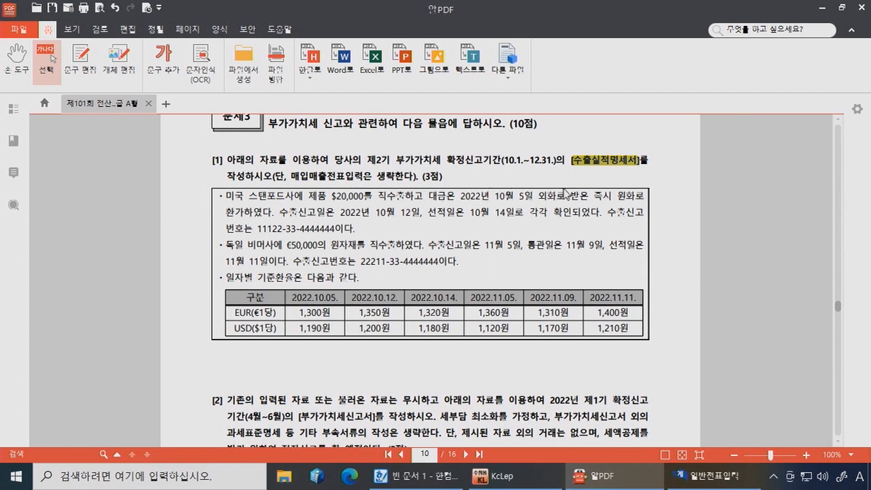
pyautogui.moveTo(460, 196)
pyautogui.mouseDown()
pyautogui.moveTo(581, 198)
pyautogui.moveTo(461, 199)
pyautogui.mouseUp()
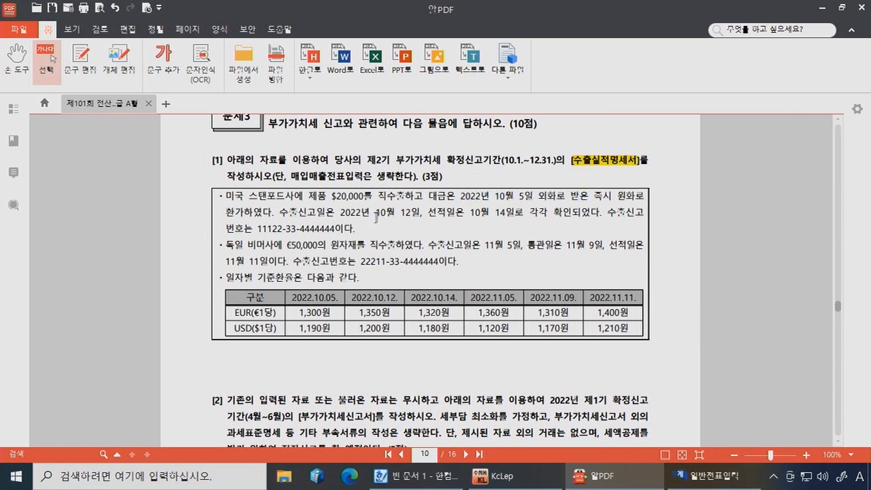
pyautogui.moveTo(427, 213); pyautogui.dragTo(506, 213)
pyautogui.click(515, 192)
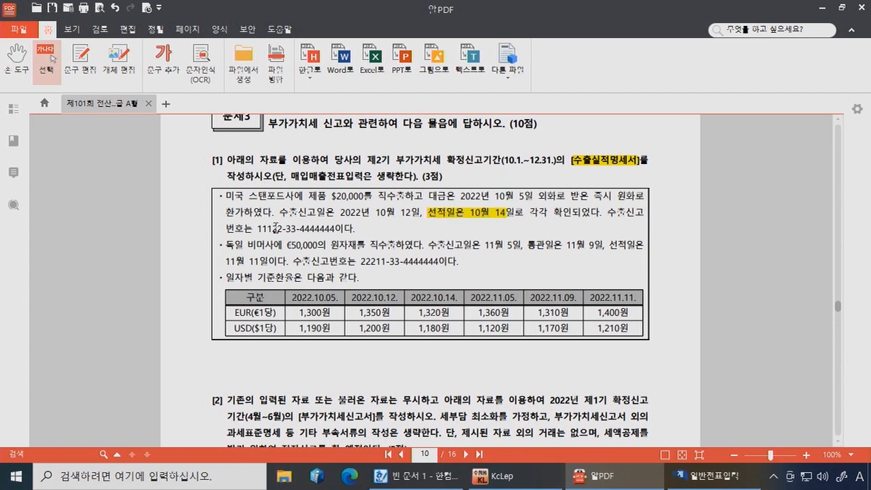
# Step: Highlight the USD($1당) label and the 1,190원 and 1,400원 rates in yellow
pyautogui.moveTo(235, 328); pyautogui.dragTo(277, 329)
pyautogui.click(288, 305)
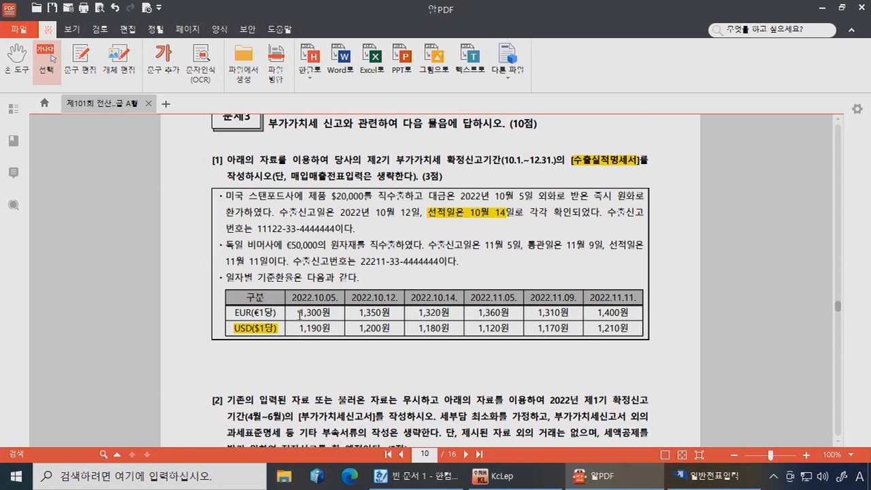
pyautogui.moveTo(300, 325); pyautogui.dragTo(329, 327)
pyautogui.click(337, 307)
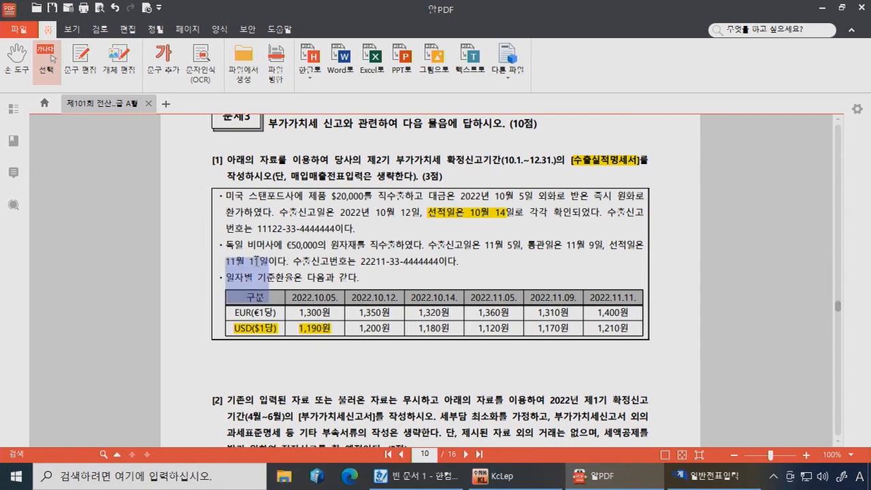
pyautogui.moveTo(597, 312); pyautogui.dragTo(629, 313)
pyautogui.click(633, 294)
pyautogui.click(537, 361)
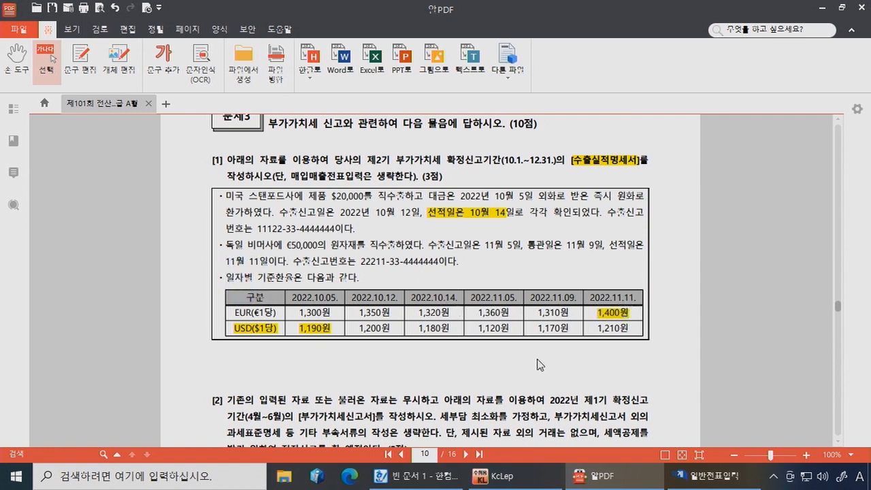
# Step: Open 수출실적명세서 full-screen for the period October to December
pyautogui.click(562, 481)
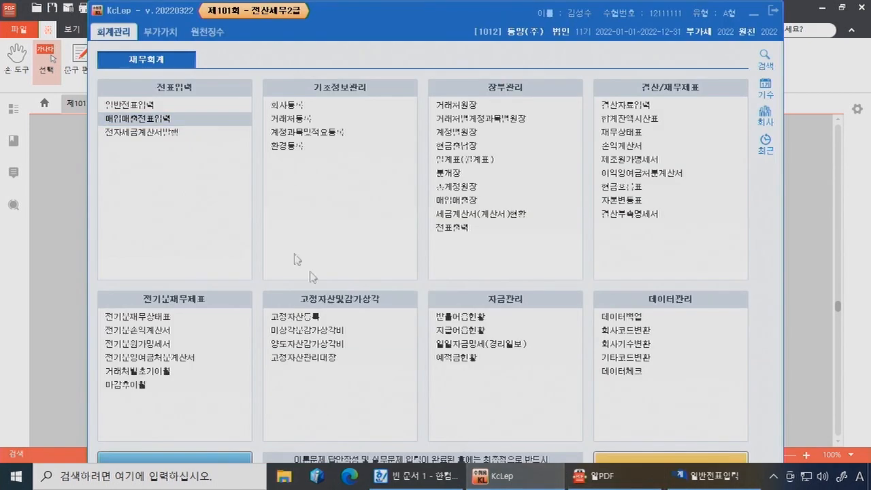
pyautogui.click(162, 31)
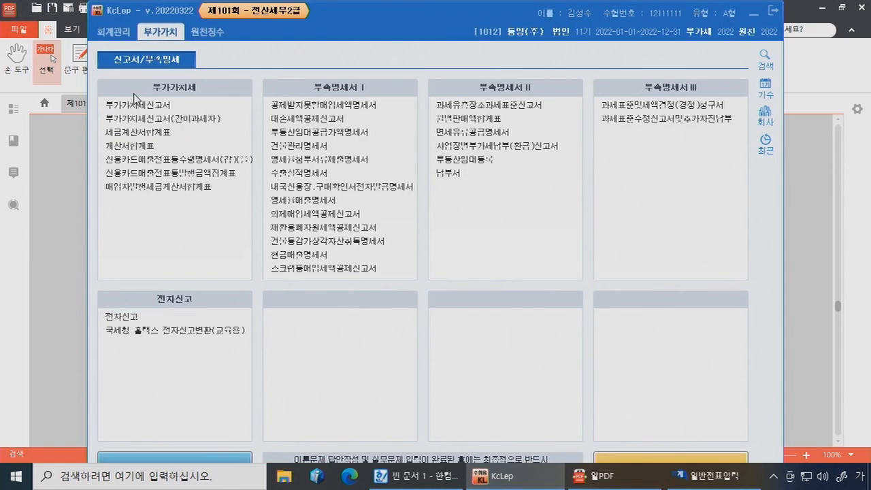
pyautogui.click(303, 173)
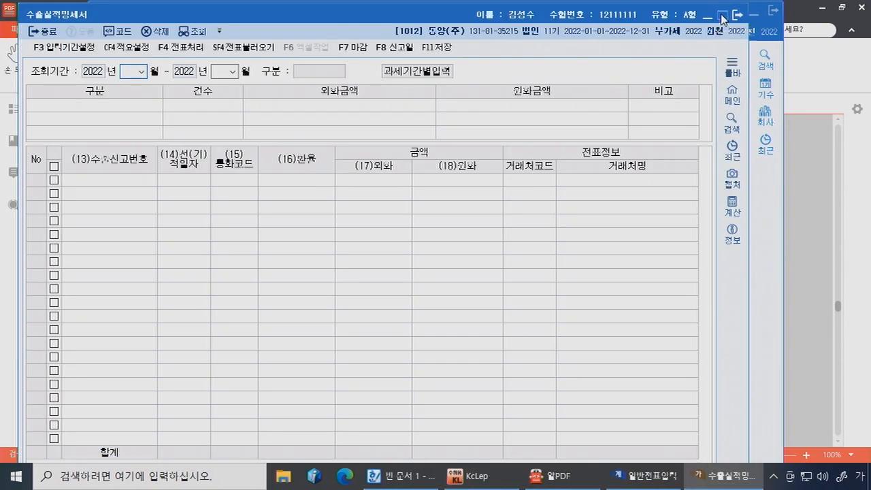
pyautogui.click(721, 16)
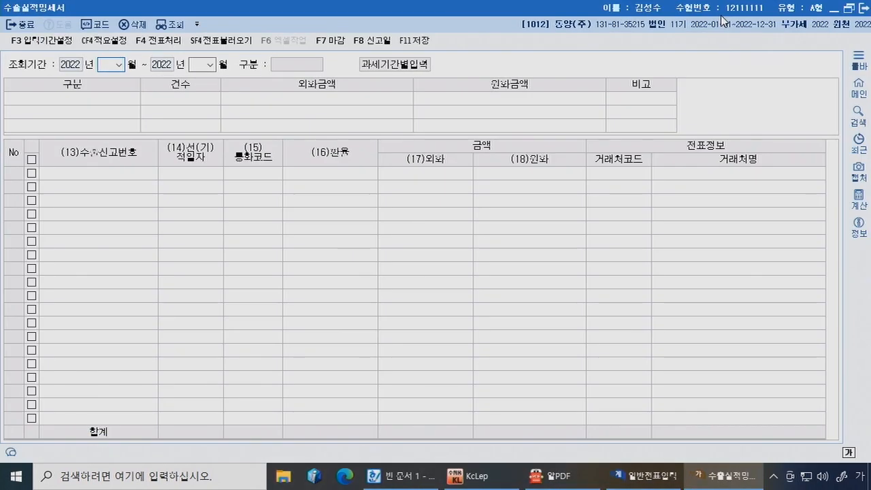
pyautogui.write('10')
pyautogui.press('Return')
pyautogui.write('12')
pyautogui.press('Return')
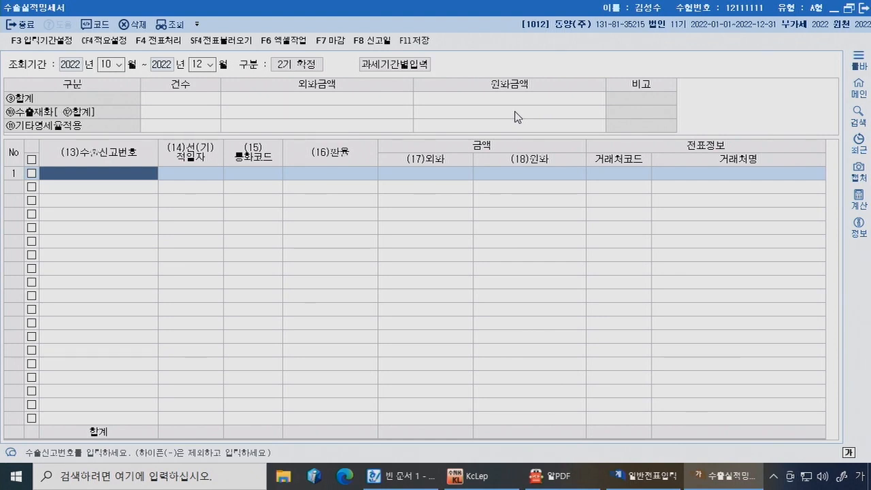
pyautogui.write('11122334444444')
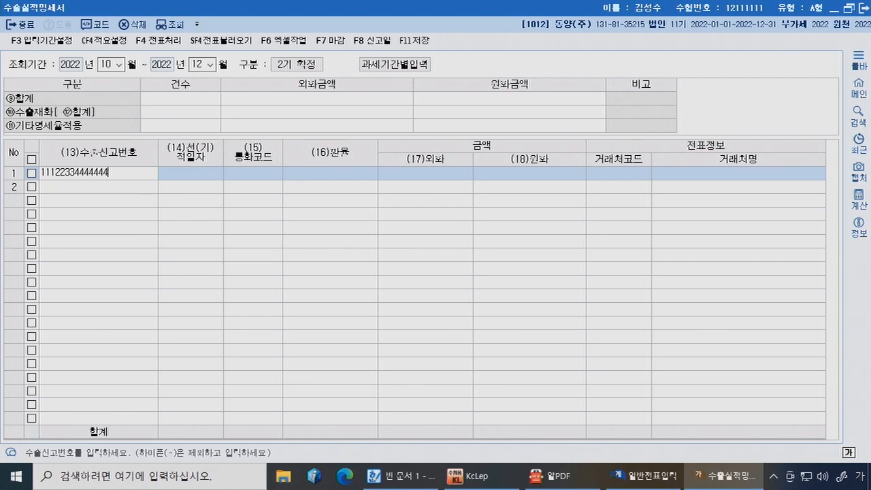
pyautogui.press('Return')
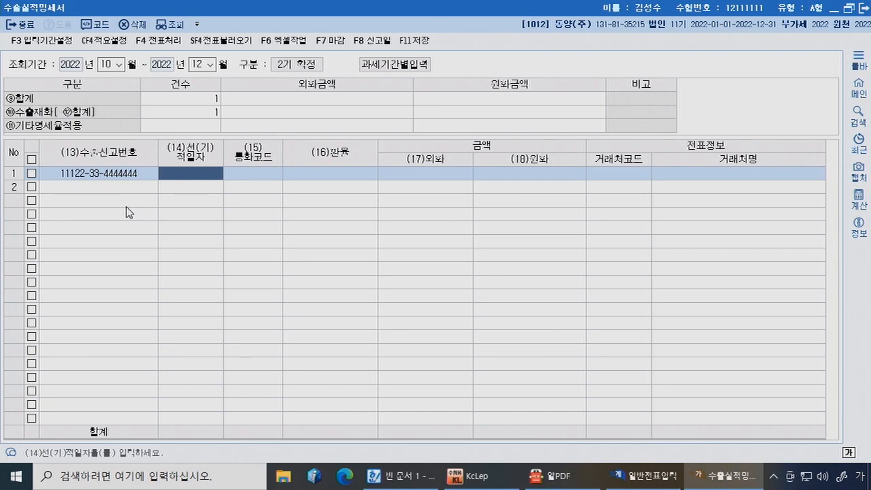
pyautogui.write('2')
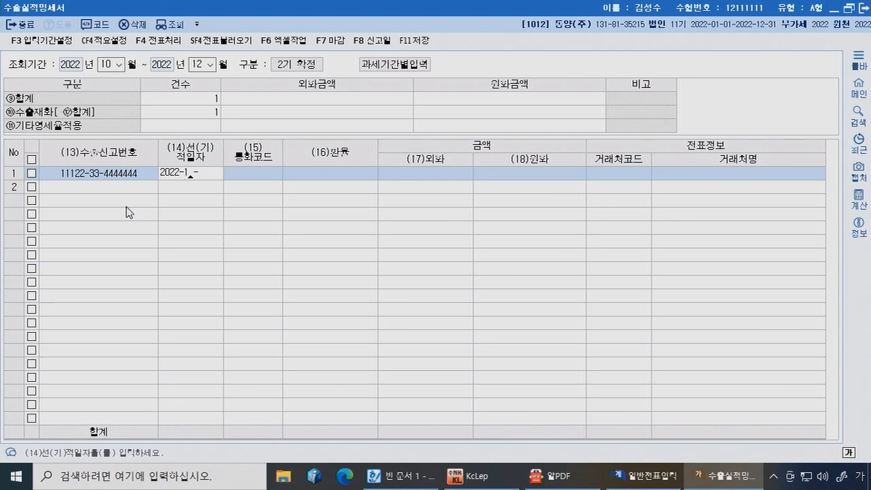
pyautogui.write('022-10-14')
pyautogui.press('Return')
pyautogui.write('USD')
pyautogui.press('Return')
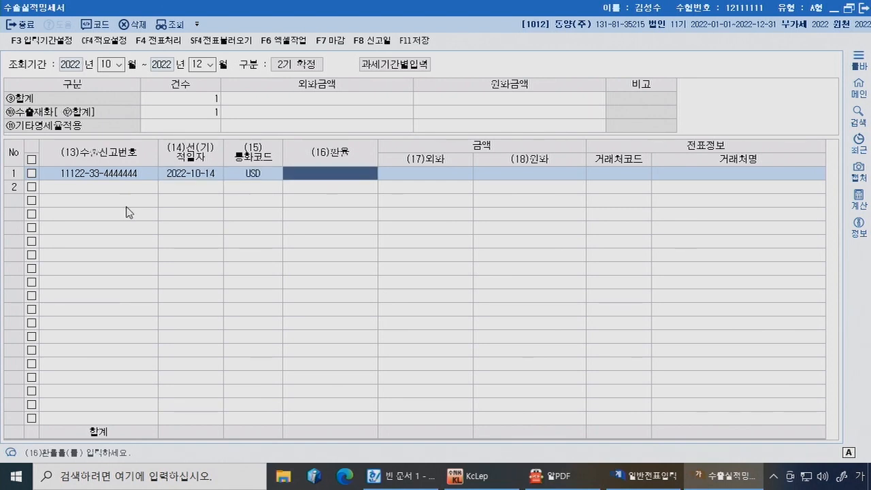
# Step: Complete row 1 with rate 1,190, amount 20,000 and partner 00243 미국 스탠포드사
pyautogui.click(564, 482)
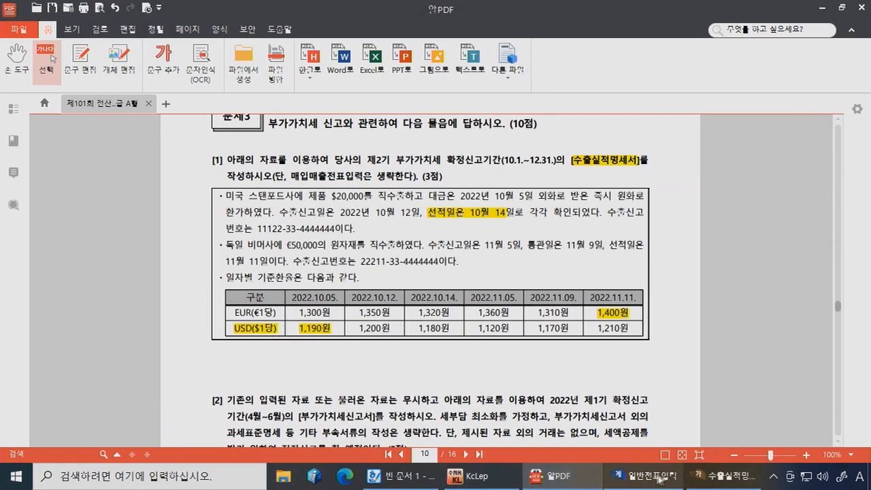
pyautogui.click(727, 478)
pyautogui.write('1,190.000')
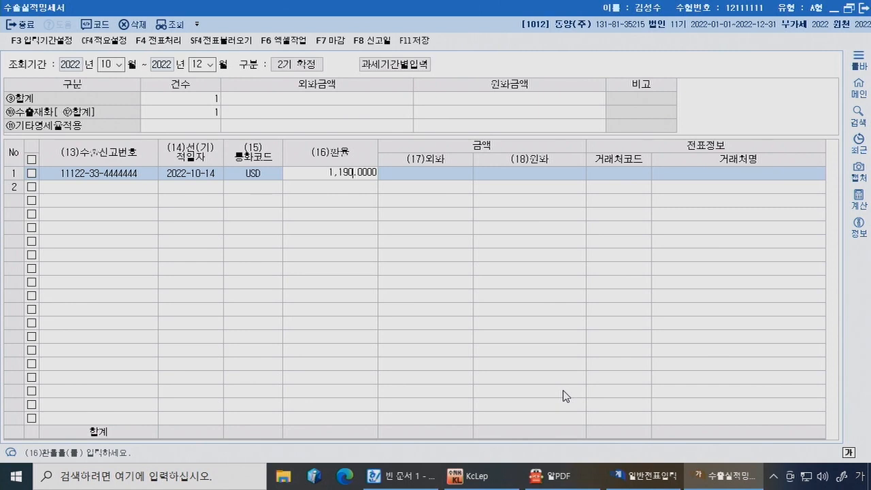
pyautogui.write('0')
pyautogui.press('Return')
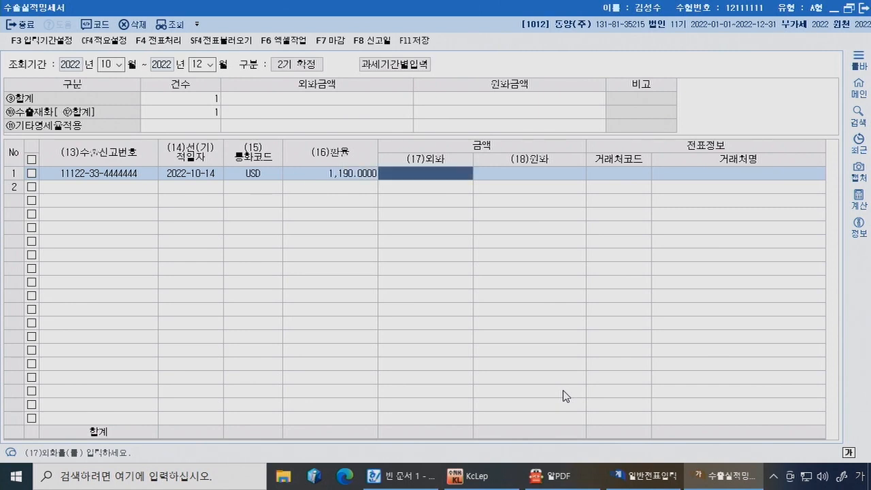
pyautogui.write('20000')
pyautogui.press('Return')
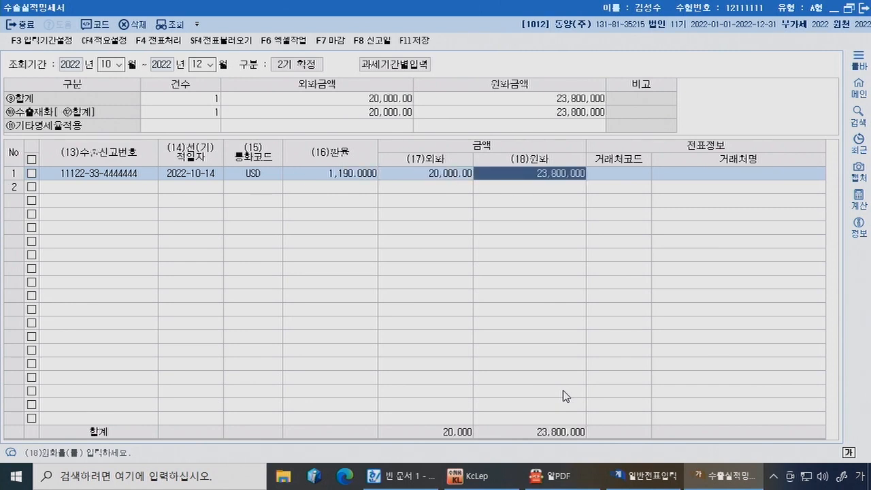
pyautogui.press('Return')
pyautogui.write('스텍')
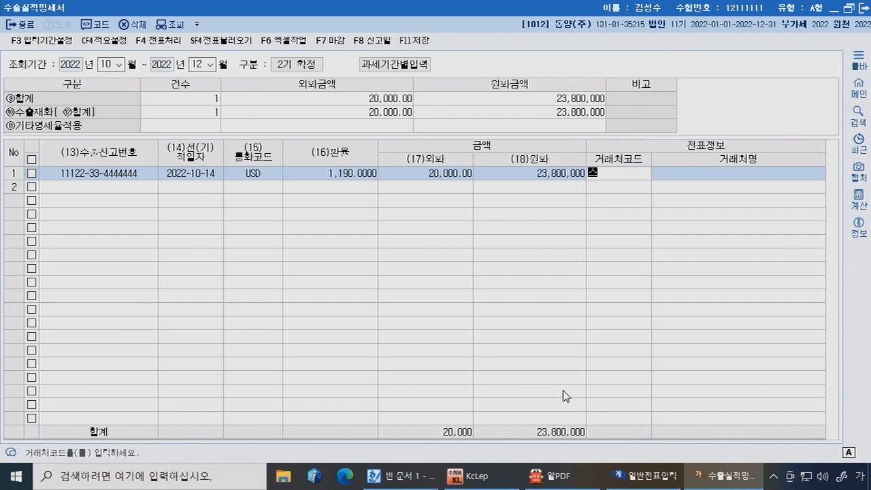
pyautogui.press('Return')
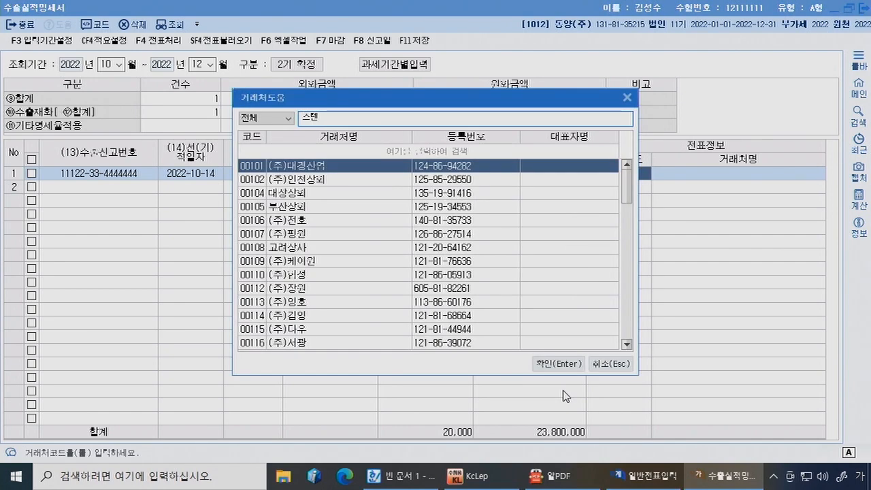
pyautogui.press('BackSpace')
pyautogui.press('Down')
pyautogui.press('Down')
pyautogui.press('Return')
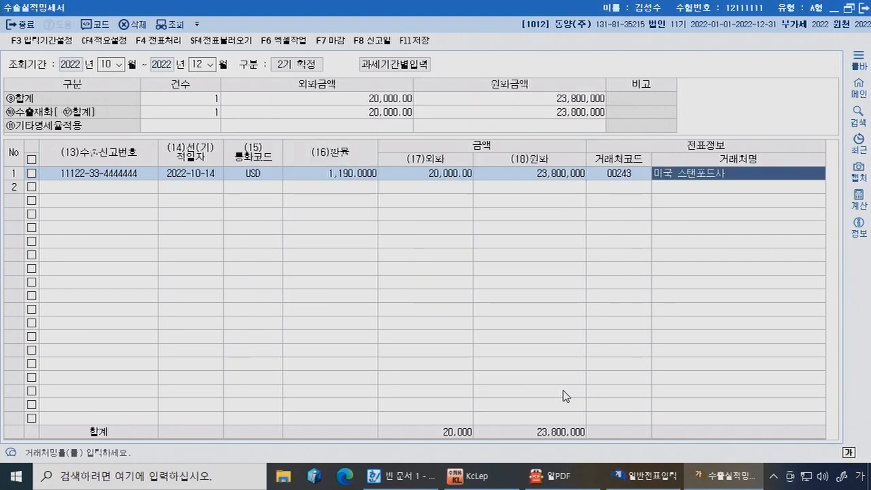
pyautogui.press('Return')
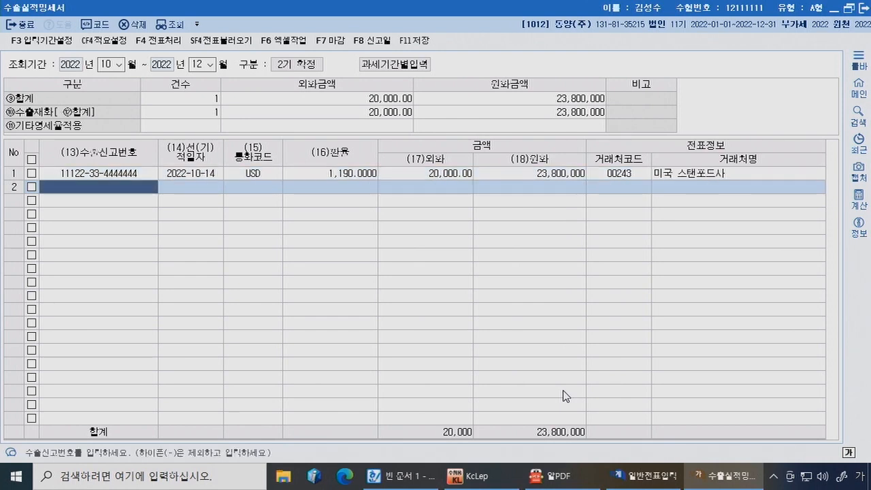
pyautogui.write('22')
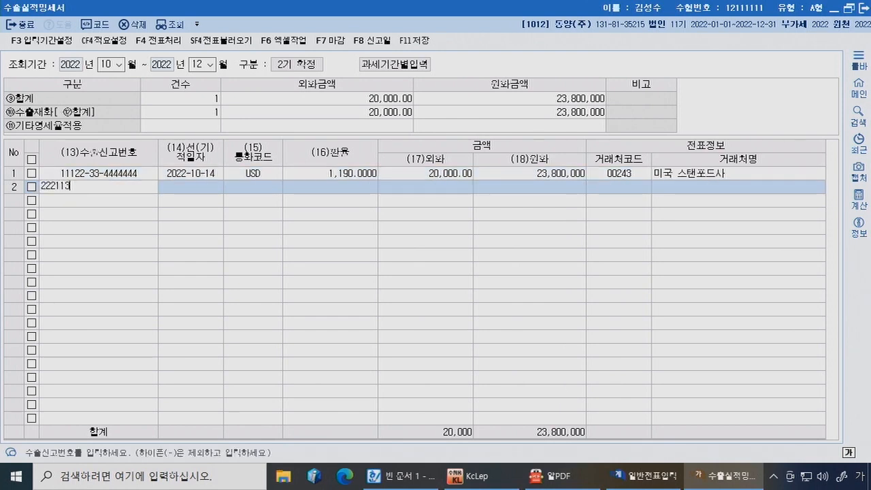
pyautogui.write('211-33-4444444')
pyautogui.press('Return')
pyautogui.write('2')
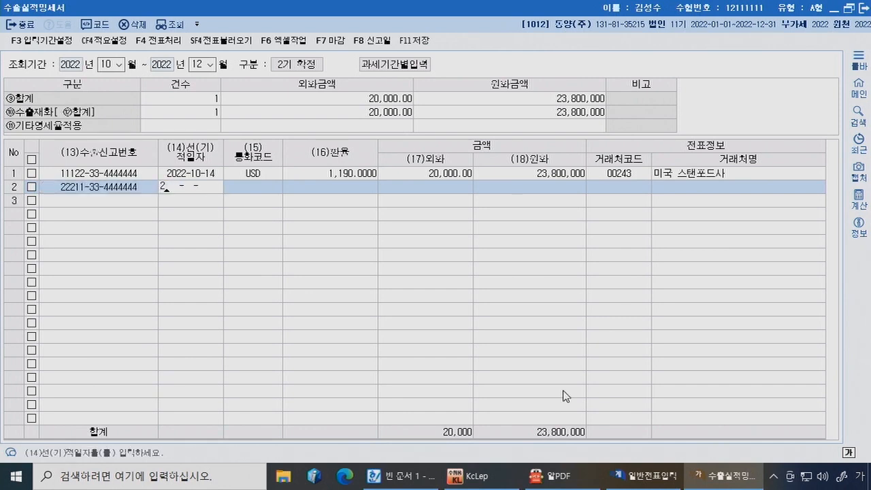
pyautogui.write('022-11-11')
pyautogui.press('Return')
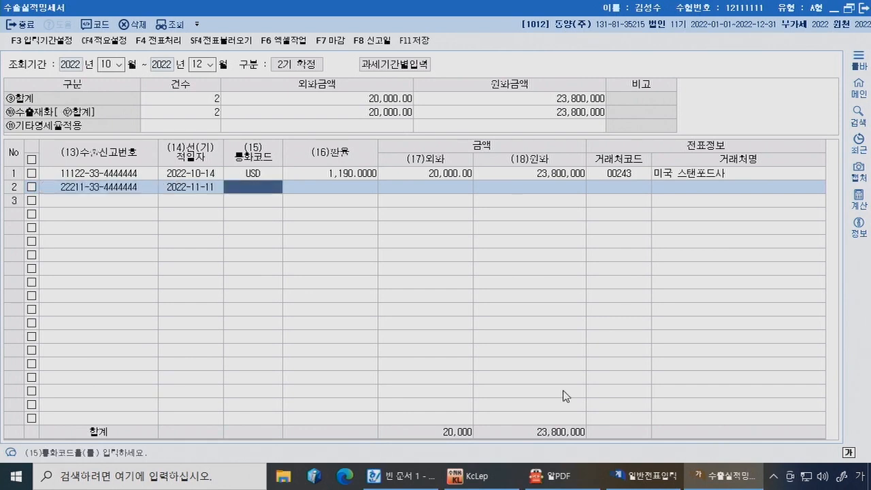
pyautogui.write('유럽')
pyautogui.press('Return')
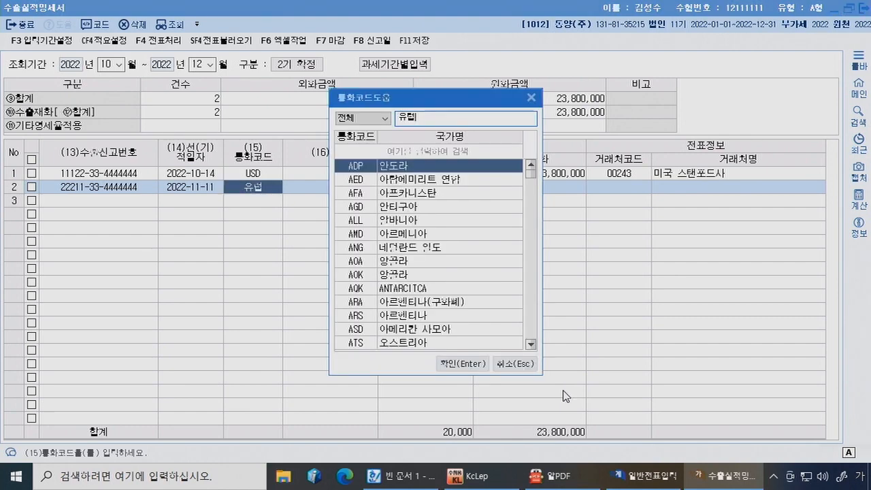
pyautogui.press('BackSpace')
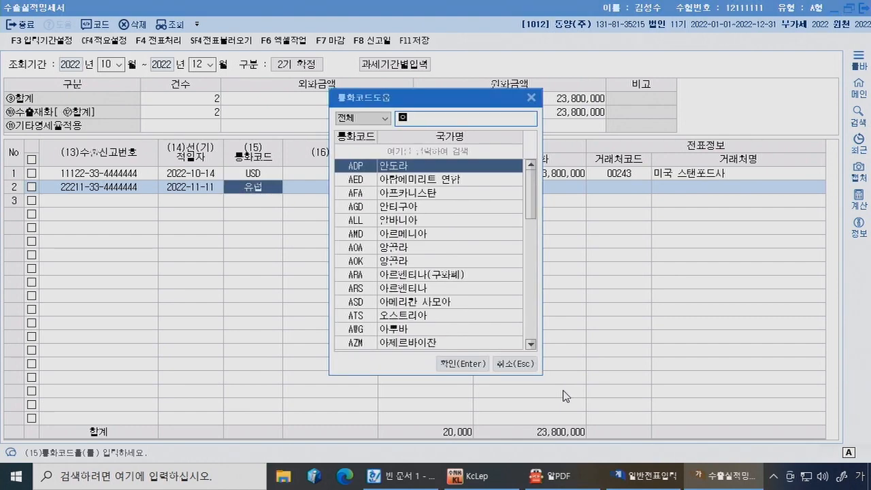
pyautogui.write('유로')
pyautogui.press('Return')
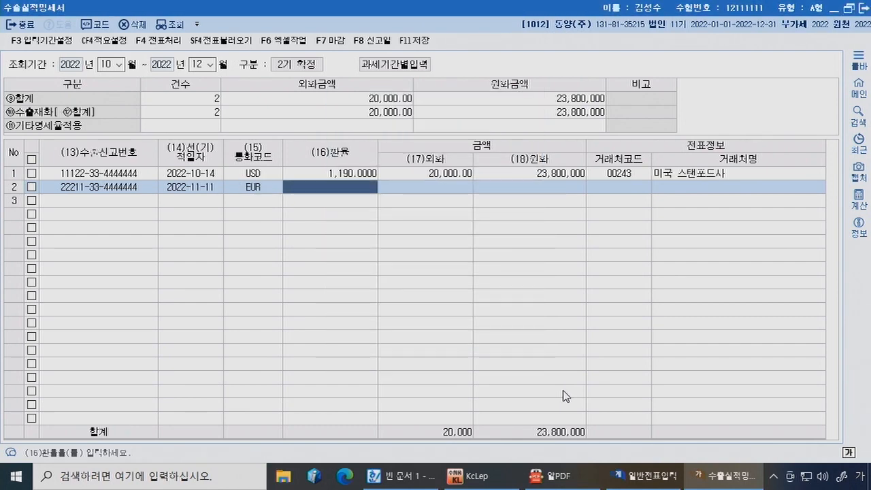
# Step: Complete row 2 with rate 1,400, amount 50,000 and partner 00244 독일 비머사
pyautogui.click(568, 481)
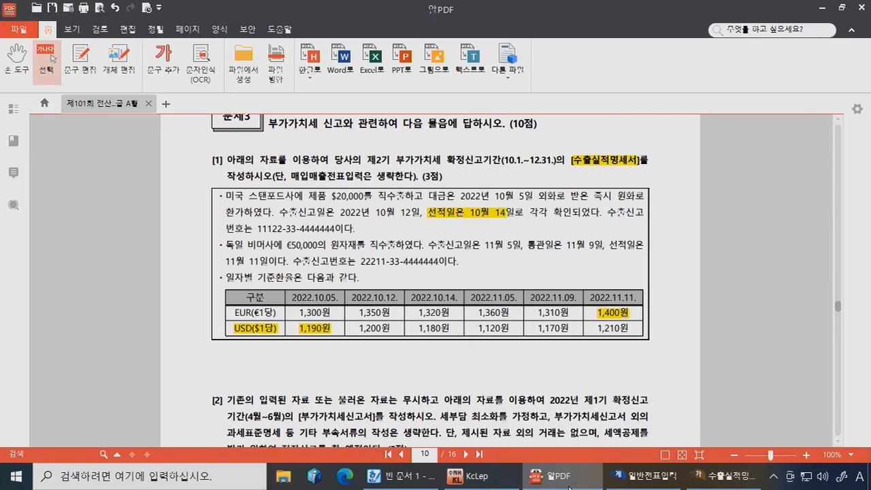
pyautogui.click(569, 486)
pyautogui.write('1400')
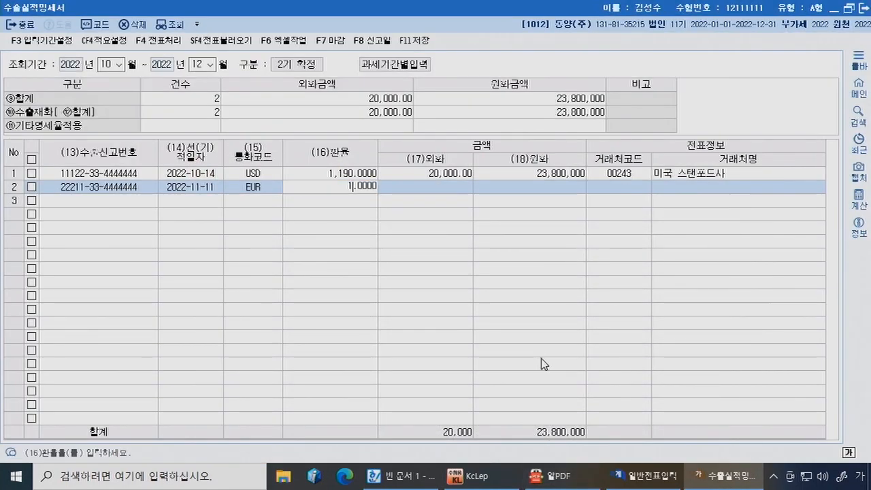
pyautogui.press('Return')
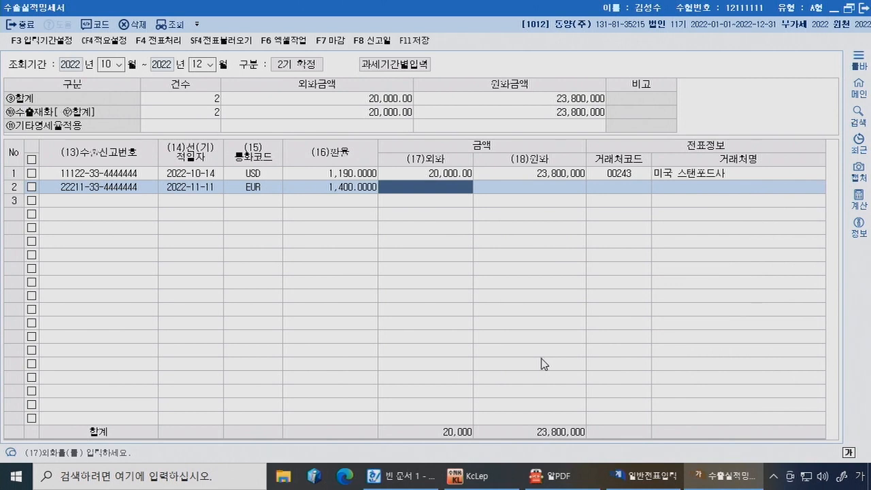
pyautogui.write('500000.00')
pyautogui.press('Return')
pyautogui.press('Return')
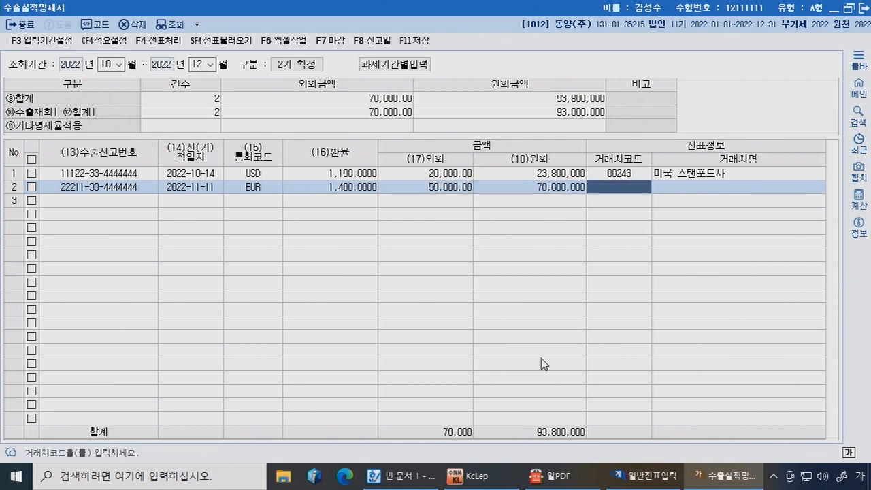
pyautogui.write('비허')
pyautogui.press('Return')
pyautogui.press('Return')
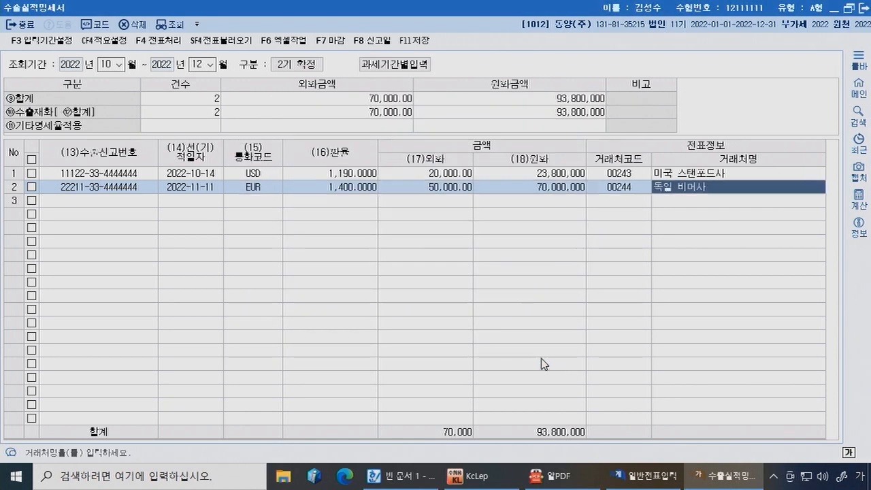
pyautogui.press('Return')
pyautogui.press('Up')
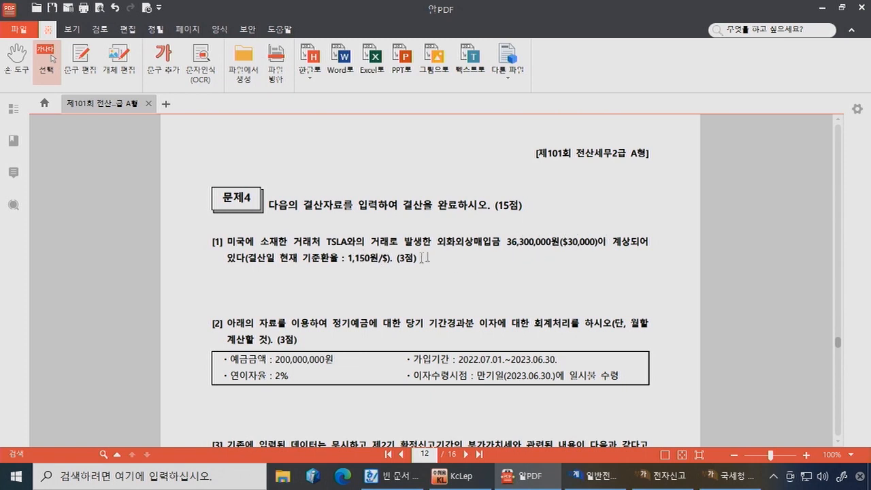
# Step: Type the heading '[1] 외화외상매입금' in the Hangul notes
pyautogui.click(395, 476)
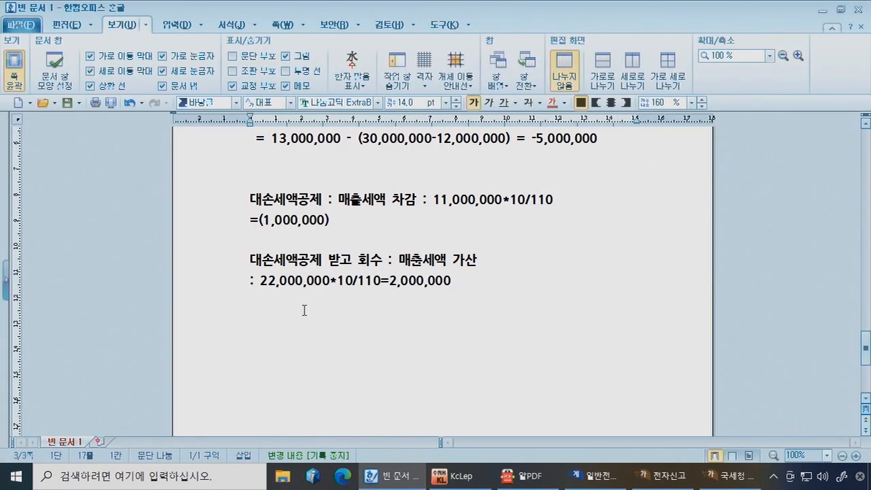
pyautogui.write('[1] 외회ㅎ')
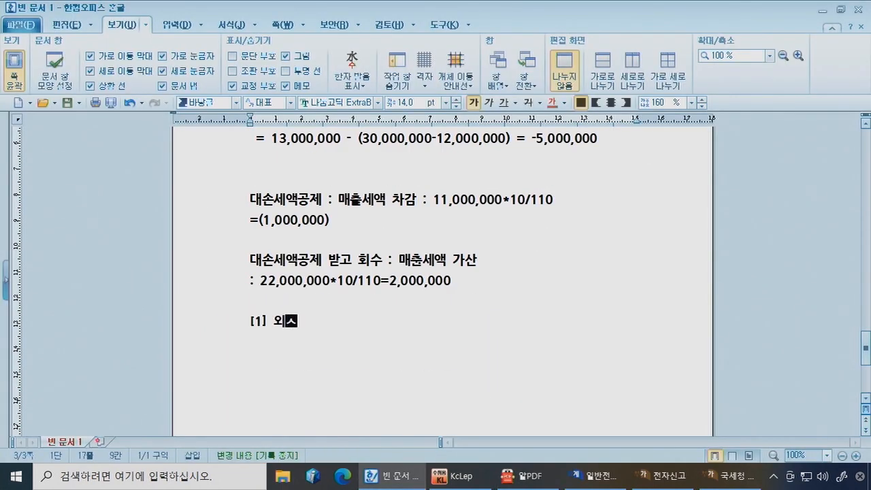
pyautogui.press('BackSpace')
pyautogui.press('BackSpace')
pyautogui.write('화외상매입금')
pyautogui.press('Return')
# Step: Add lines 환산전 36,300,000, 환산후 $30,000*1,150=34,500,000, and the difference 1,800,000
pyautogui.write('환산전 :')
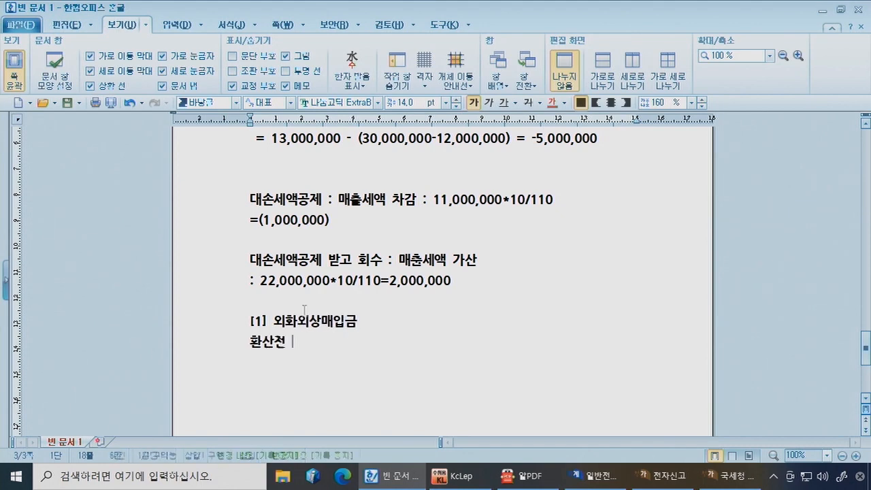
pyautogui.write(' 36,300,000')
pyautogui.press('Return')
pyautogui.write('환산후 : $')
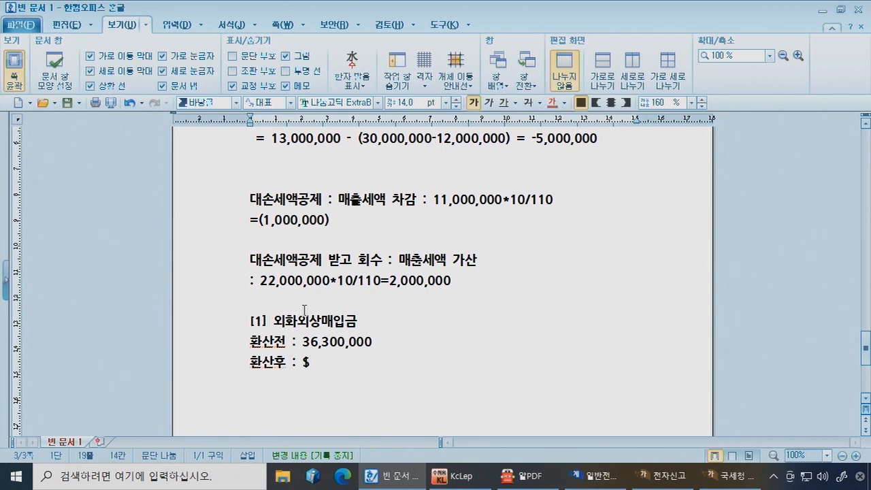
pyautogui.write('30,000*')
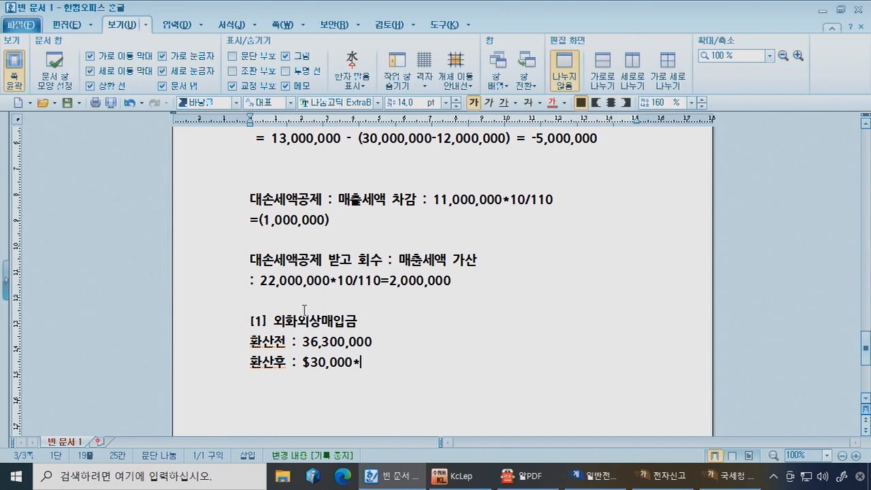
pyautogui.write('1,150')
pyautogui.write('=34,500,000')
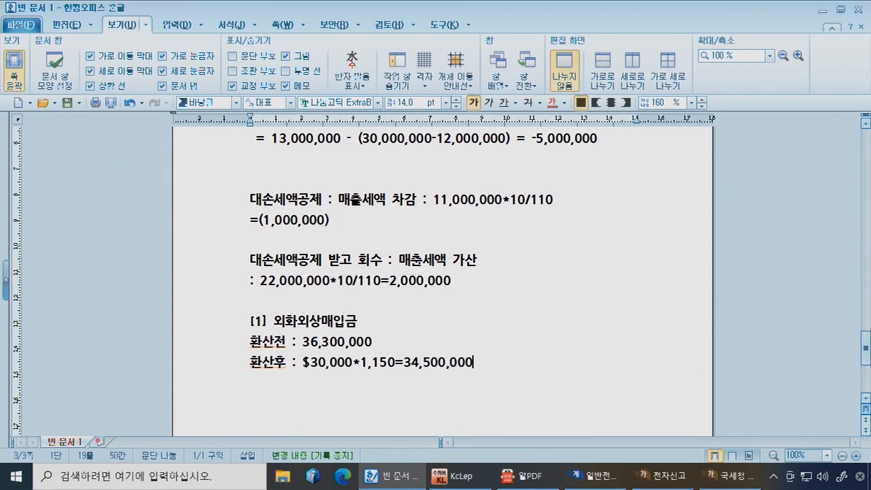
pyautogui.press('Return')
pyautogui.write('1,800,000')
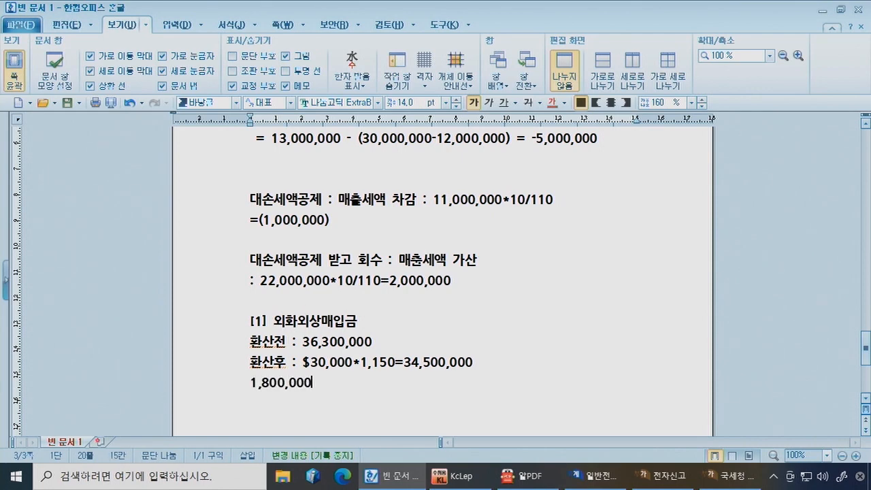
pyautogui.press('Return')
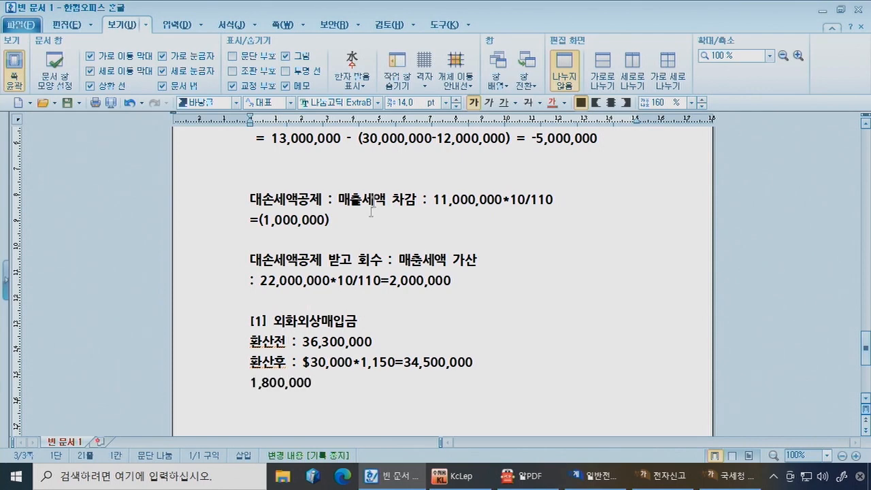
# Step: Start a 12-31 voucher with a debit line on 0251 외상매입금
pyautogui.click(610, 476)
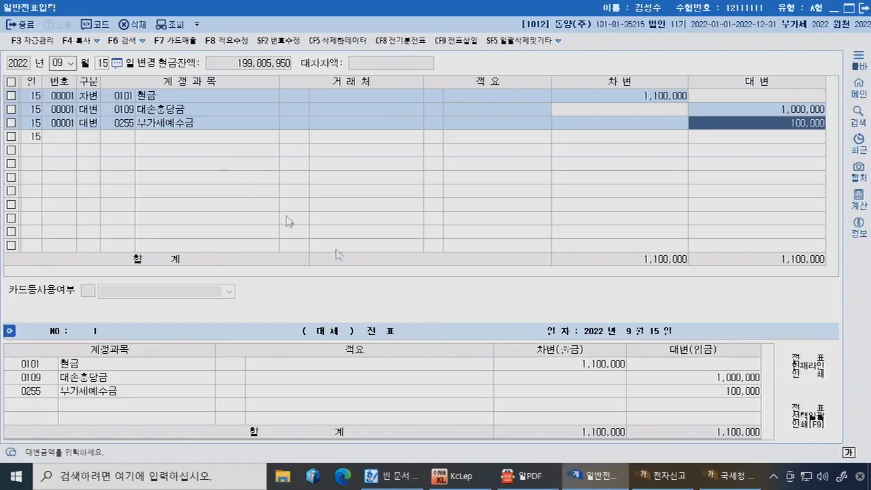
pyautogui.click(66, 64)
pyautogui.write('12313')
pyautogui.press('Return')
pyautogui.write('외ㅅ')
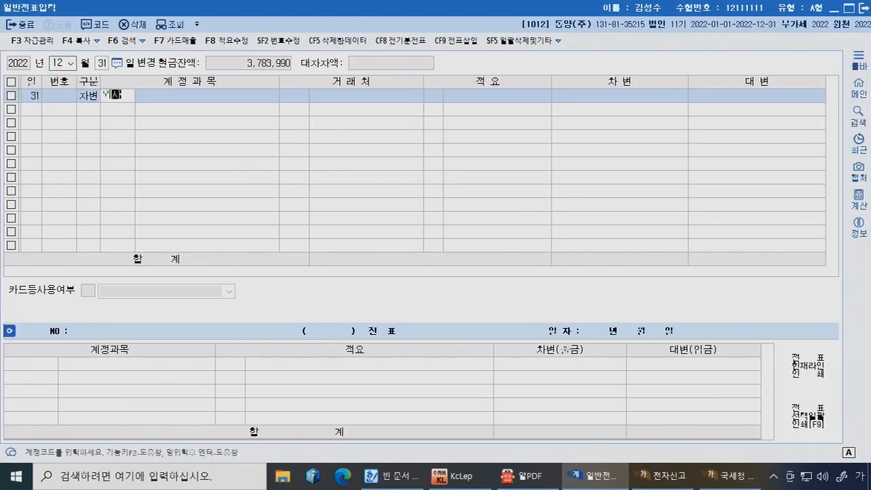
pyautogui.write('화')
pyautogui.press('Return')
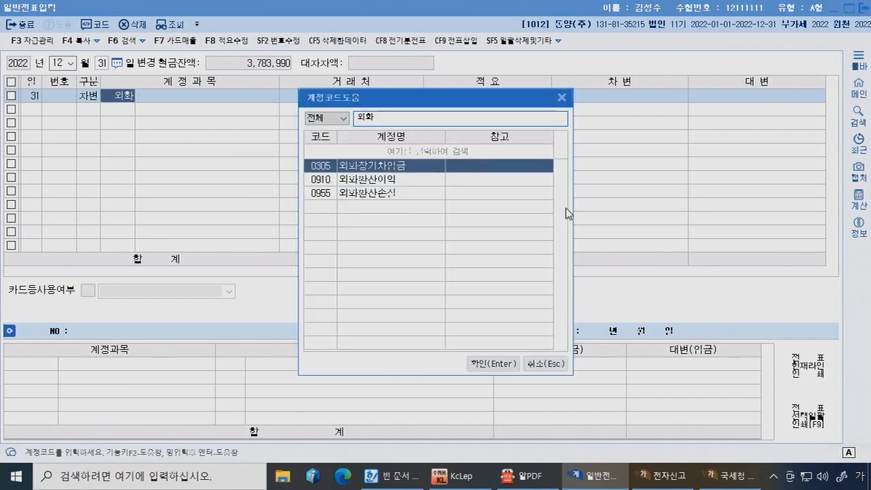
pyautogui.press('BackSpace')
pyautogui.write('상')
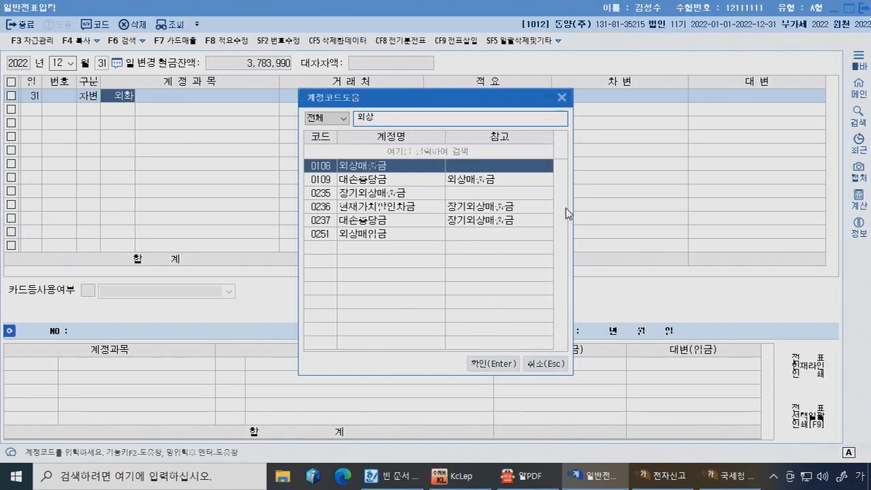
pyautogui.press('Down')
pyautogui.press('Down')
pyautogui.press('Down')
pyautogui.press('Down')
pyautogui.press('Down')
pyautogui.press('Return')
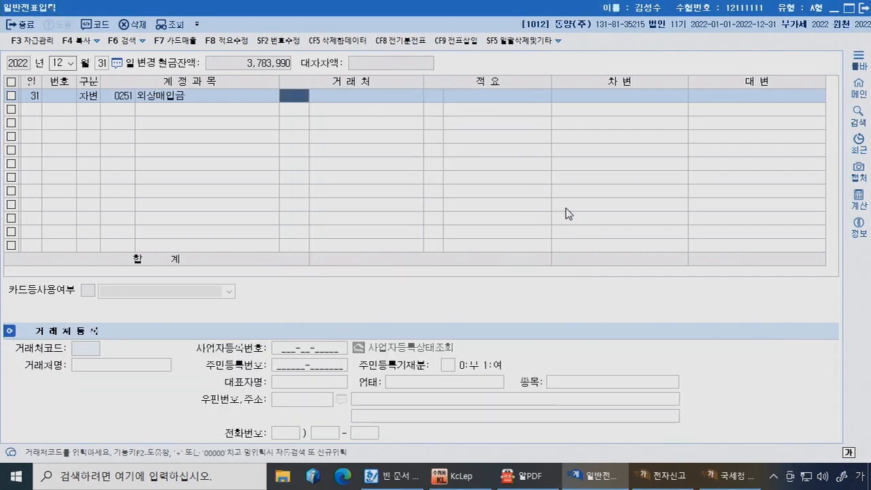
# Step: Set partner TSLA and amount 1,800,000, then credit 외화환산이익
pyautogui.write('TS')
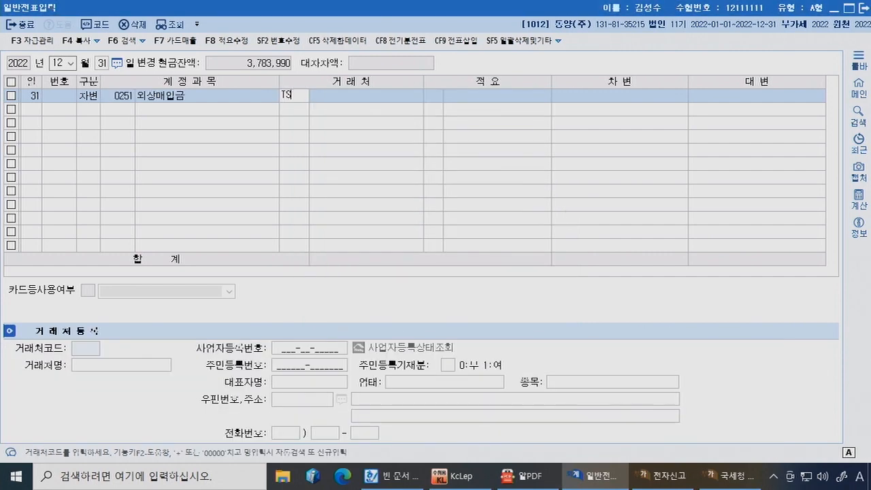
pyautogui.press('Return')
pyautogui.press('Return')
pyautogui.press('Return')
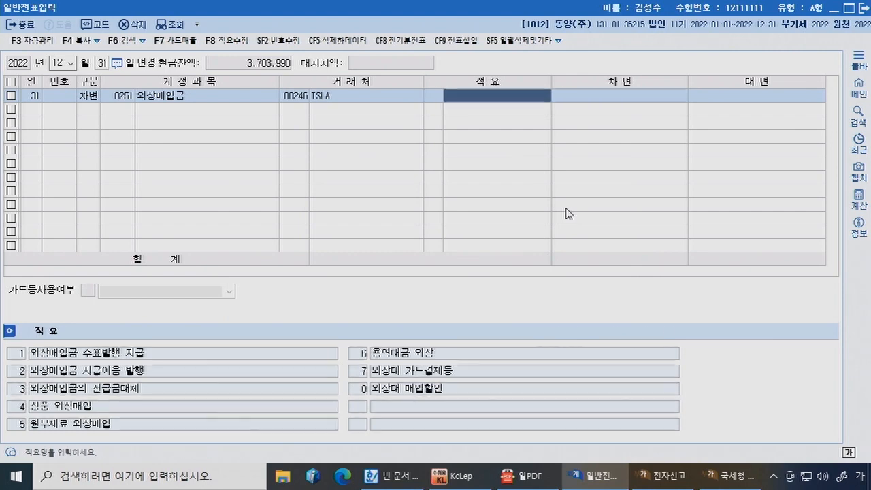
pyautogui.press('Return')
pyautogui.write('1800000')
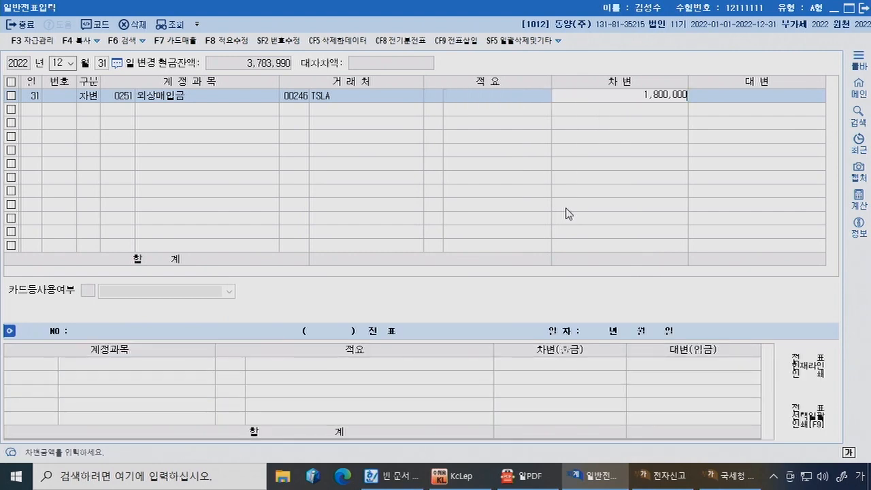
pyautogui.press('Return')
pyautogui.write('외화환')
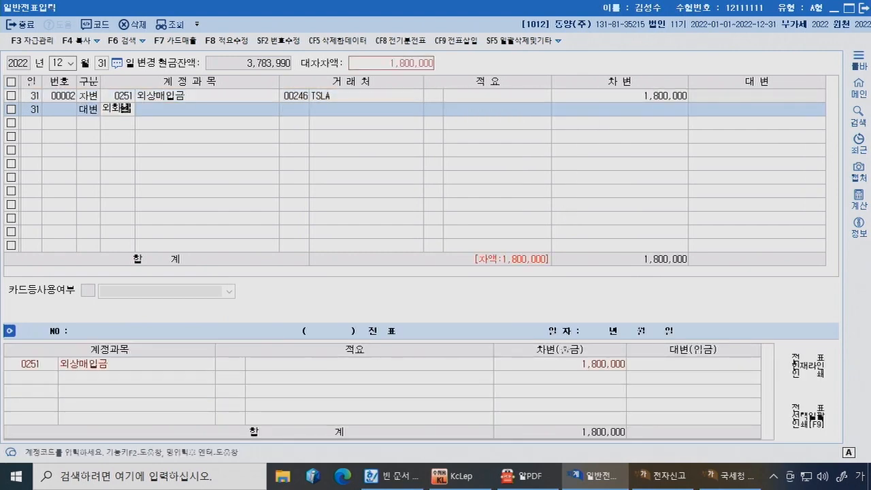
pyautogui.press('Return')
pyautogui.press('Return')
pyautogui.press('Return')
pyautogui.press('Return')
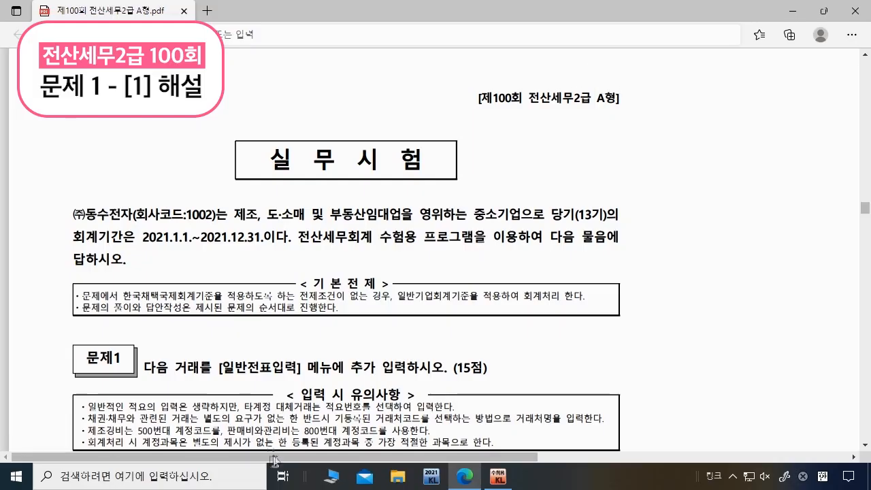
# Step: Highlight 전도금 in problem [1] in yellow and underline it with green ink
pyautogui.scroll(-5, 333, 307)
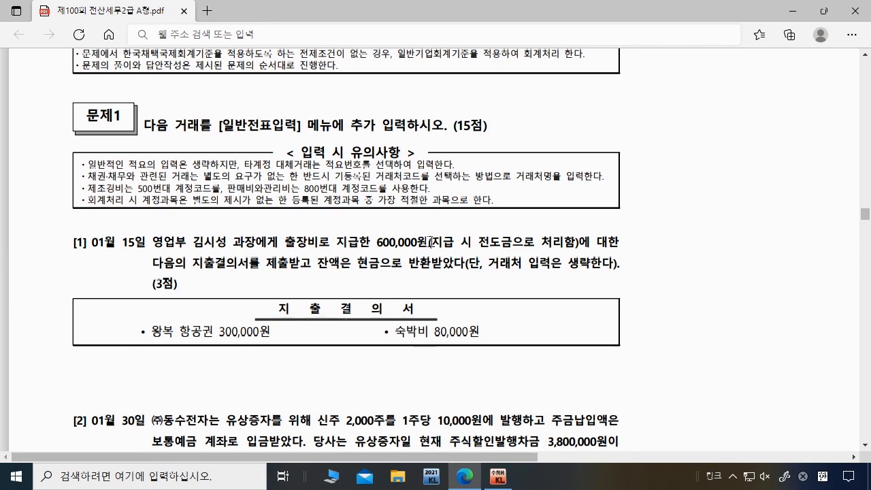
pyautogui.moveTo(478, 242); pyautogui.dragTo(513, 242)
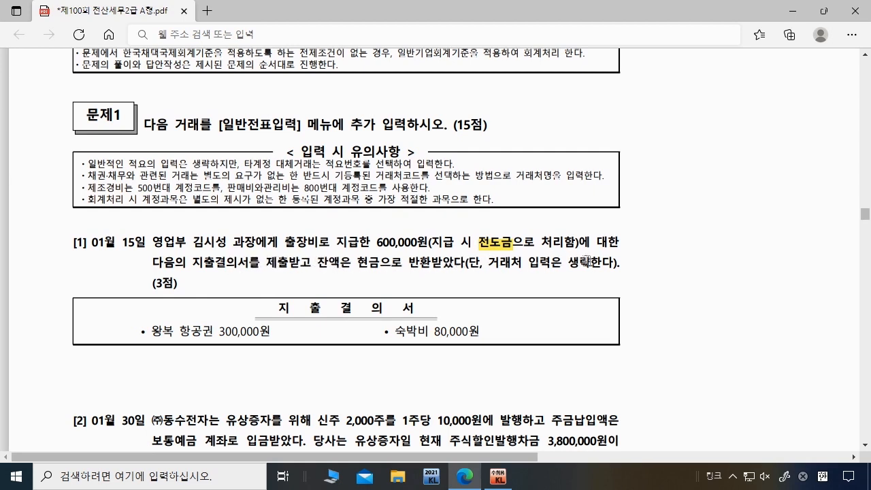
pyautogui.click(561, 62)
pyautogui.click(441, 169)
pyautogui.click(598, 247)
pyautogui.moveTo(479, 247); pyautogui.dragTo(510, 245)
# Step: Start a January 15 general voucher with a 600,000 credit to 0138 전도금
pyautogui.click(496, 486)
pyautogui.click(170, 108)
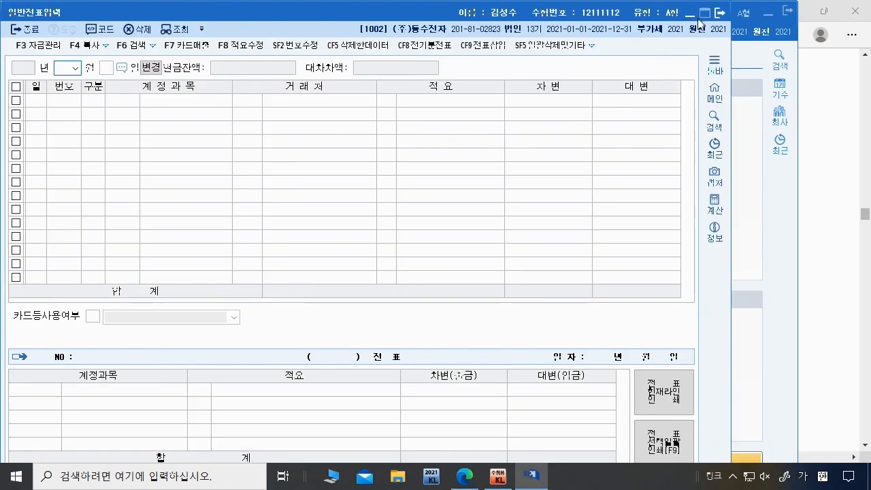
pyautogui.write('15')
pyautogui.press('Return')
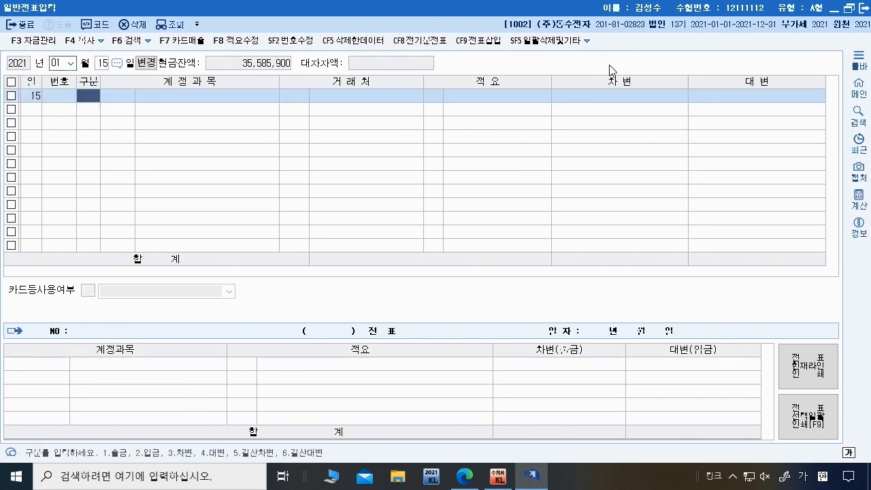
pyautogui.write('4전도')
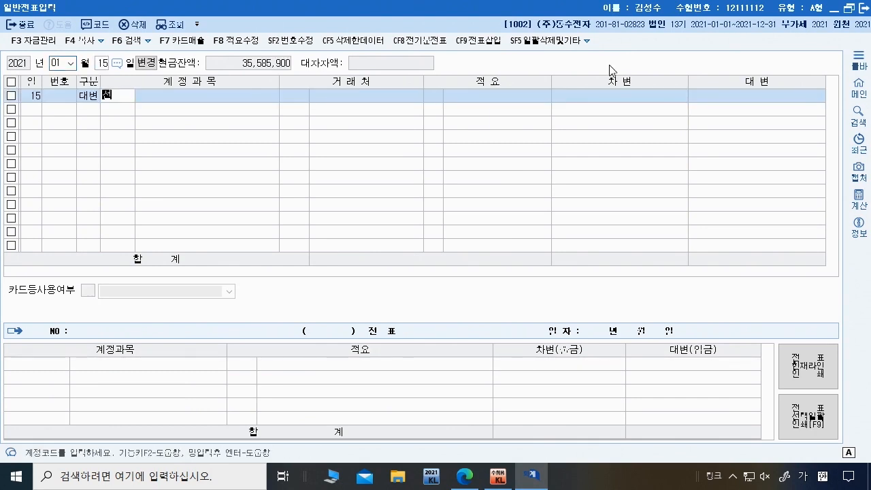
pyautogui.press('Return')
pyautogui.press('Return')
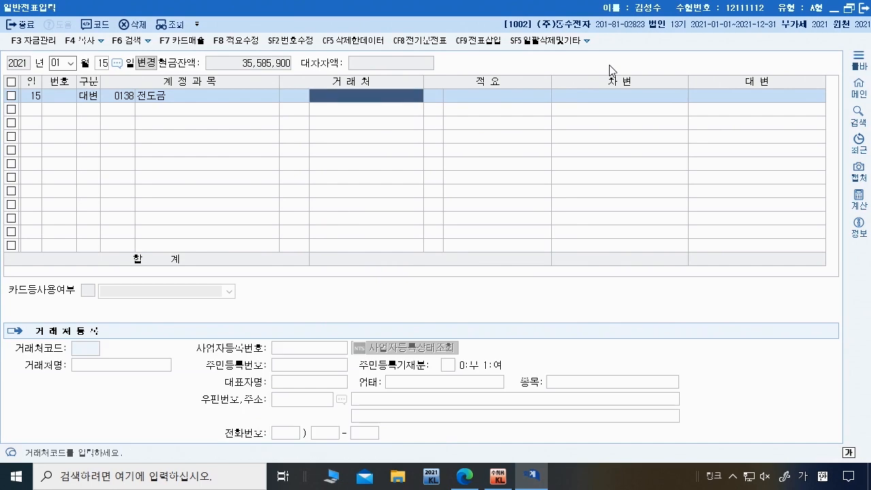
pyautogui.press('Return')
pyautogui.press('Return')
pyautogui.write('60')
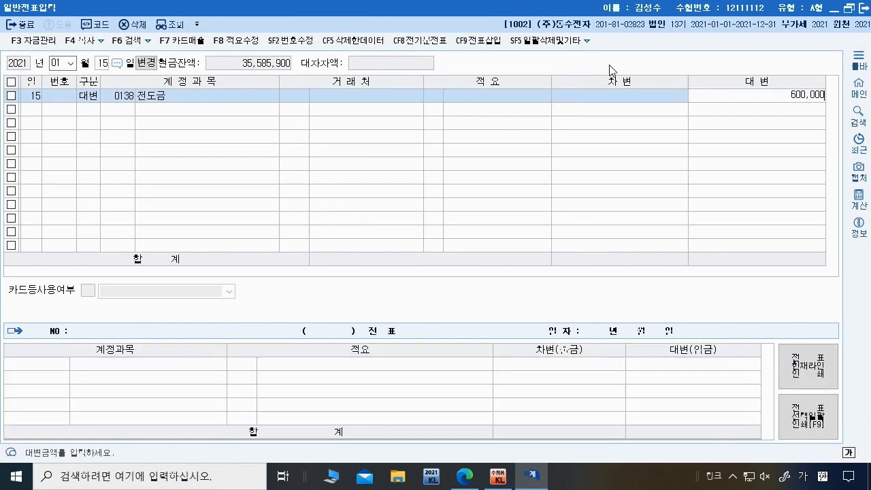
pyautogui.write('0,000')
pyautogui.press('Return')
# Step: Debit 0812 여비교통비 380,000 and 0101 현금 220,000 to balance the voucher
pyautogui.write('3')
pyautogui.press('Return')
pyautogui.write('여비')
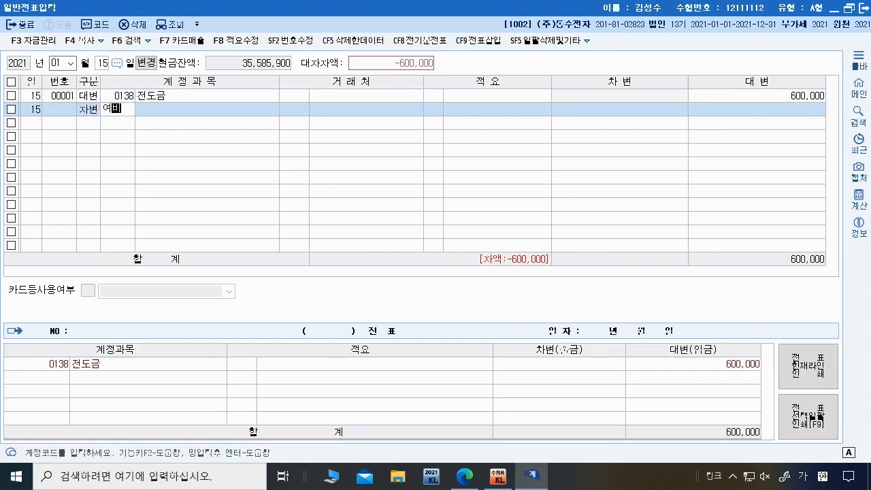
pyautogui.press('Return')
pyautogui.press('Down')
pyautogui.press('Down')
pyautogui.press('Down')
pyautogui.press('Down')
pyautogui.press('Down')
pyautogui.press('Return')
pyautogui.press('Return')
pyautogui.press('Return')
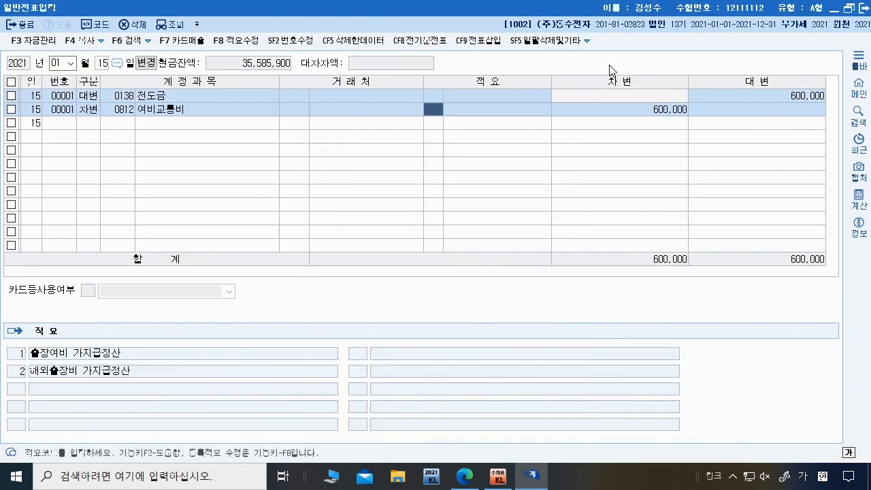
pyautogui.press('Return')
pyautogui.write('380,000')
pyautogui.press('Return')
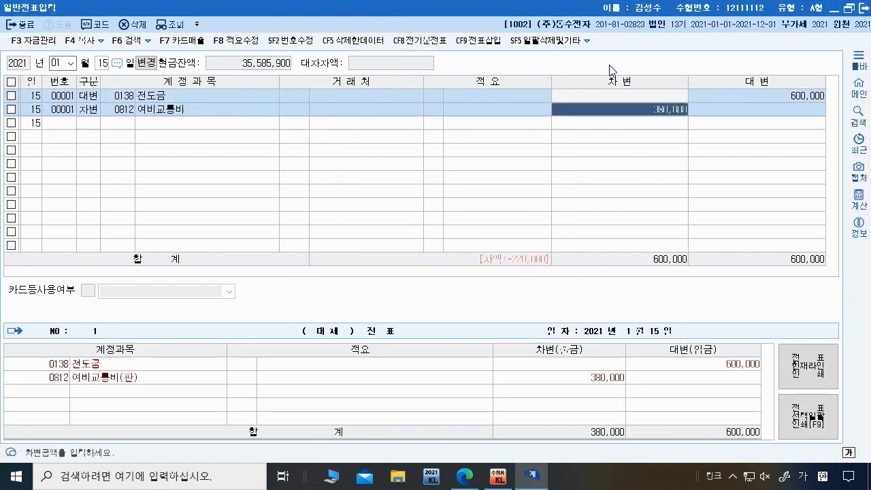
pyautogui.write('3')
pyautogui.press('Return')
pyautogui.write('여')
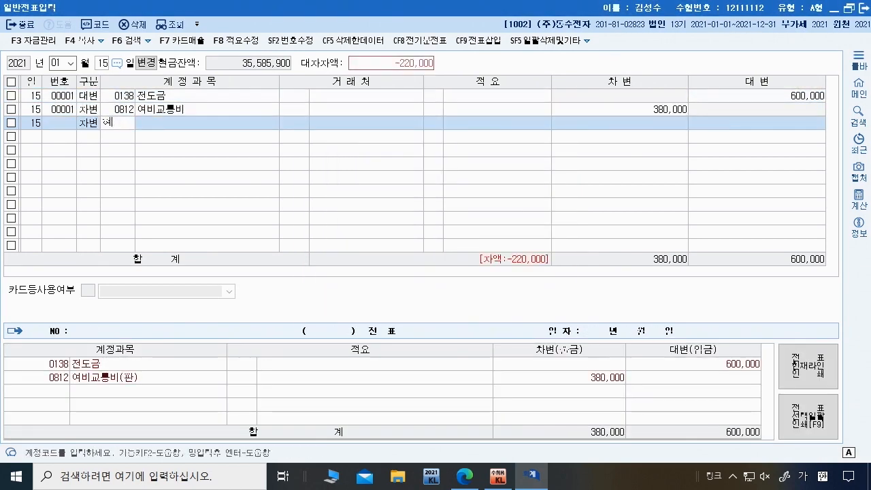
pyautogui.write('현금')
pyautogui.press('Return')
pyautogui.press('Return')
pyautogui.press('Return')
pyautogui.press('Return')
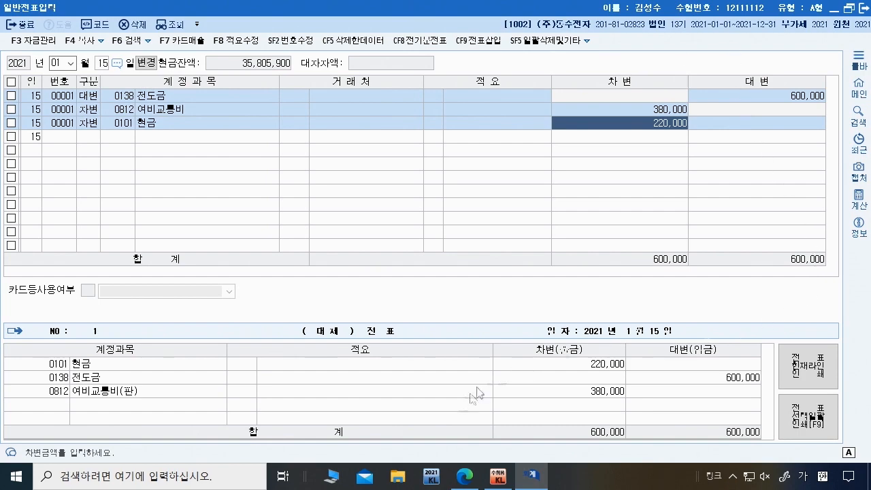
pyautogui.click(465, 476)
# Step: Scroll to Problem 2 item [3] and highlight its accounting condition sentence
pyautogui.scroll(-10, 394, 322)
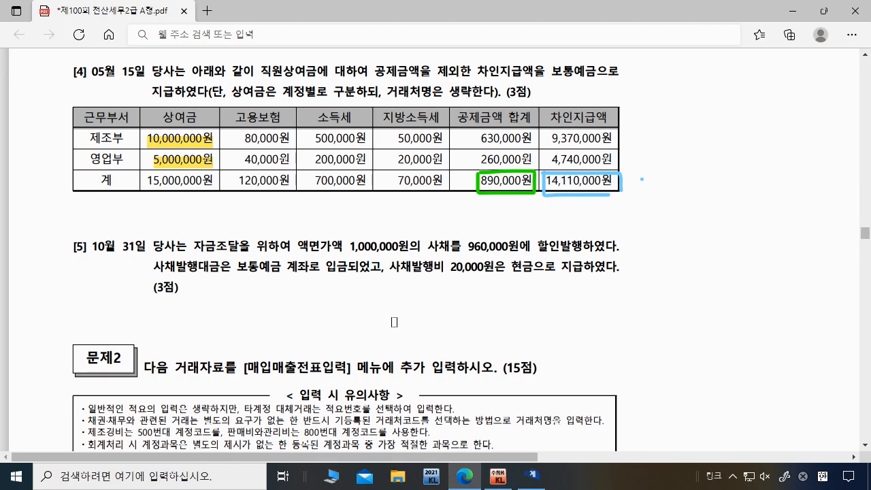
pyautogui.scroll(-5, 397, 321)
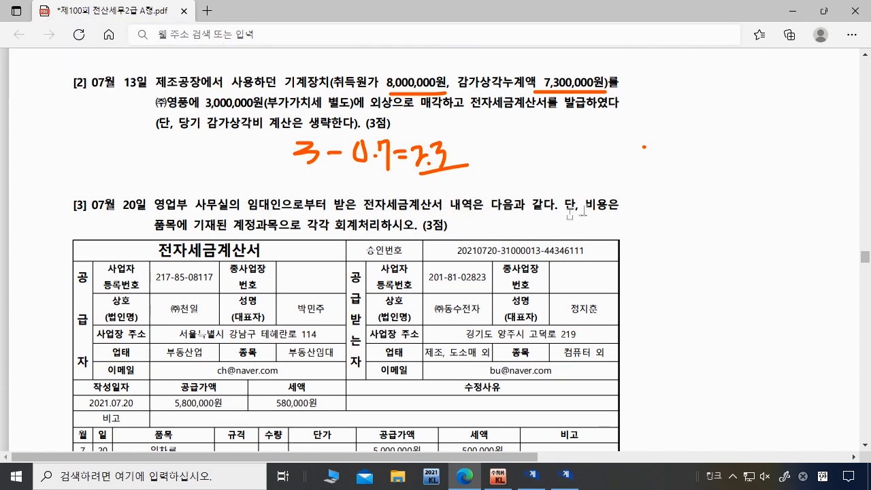
pyautogui.scroll(-1, 205, 236)
pyautogui.moveTo(565, 144); pyautogui.dragTo(419, 165)
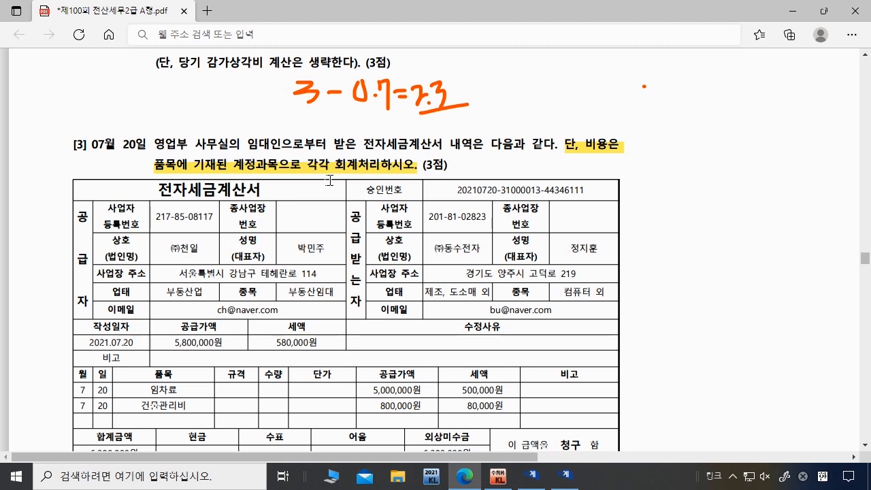
# Step: Highlight 임차료, 5,800,000원 supply, 580,000원 tax and supplier ㈜천일 on the invoice
pyautogui.scroll(-1, 330, 179)
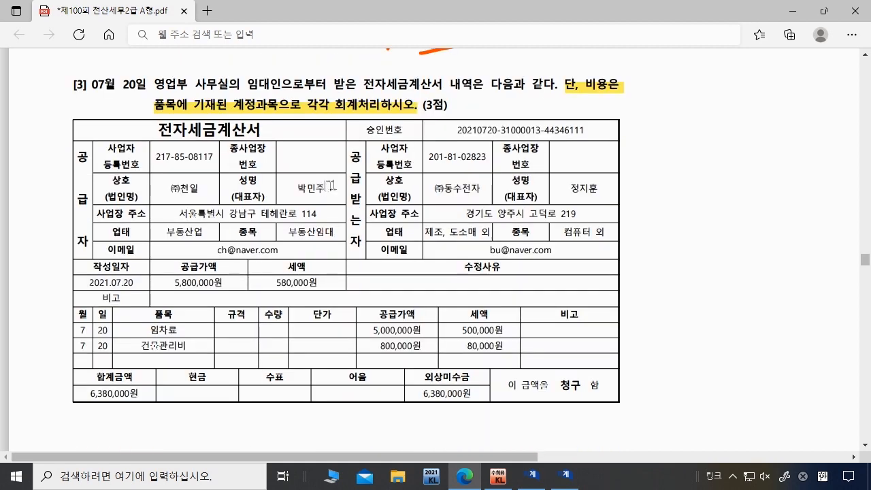
pyautogui.moveTo(149, 330); pyautogui.dragTo(190, 346)
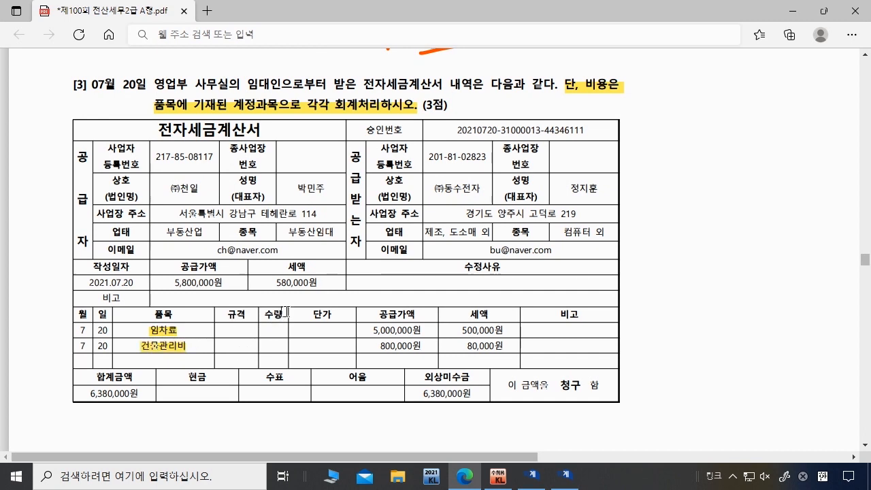
pyautogui.moveTo(170, 279); pyautogui.dragTo(318, 282)
pyautogui.moveTo(167, 186); pyautogui.dragTo(199, 186)
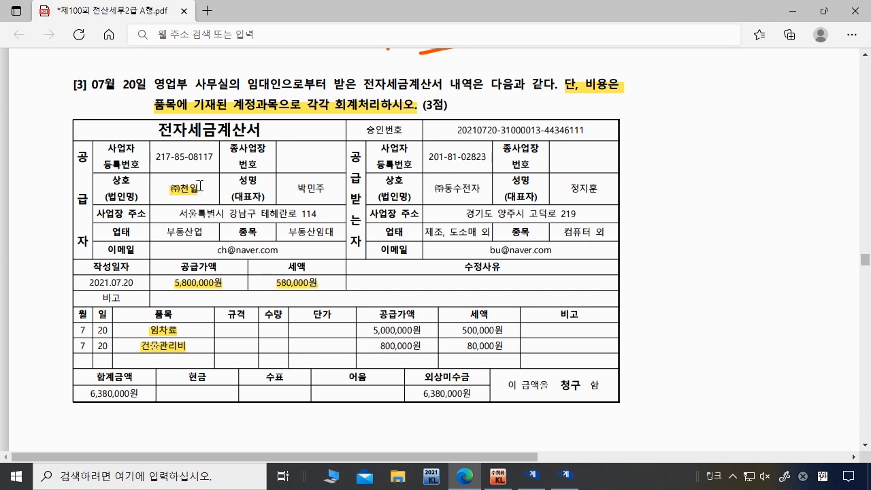
# Step: Start a 매입매출전표 dated July 20 as a type 51 taxable purchase
pyautogui.moveTo(501, 480)
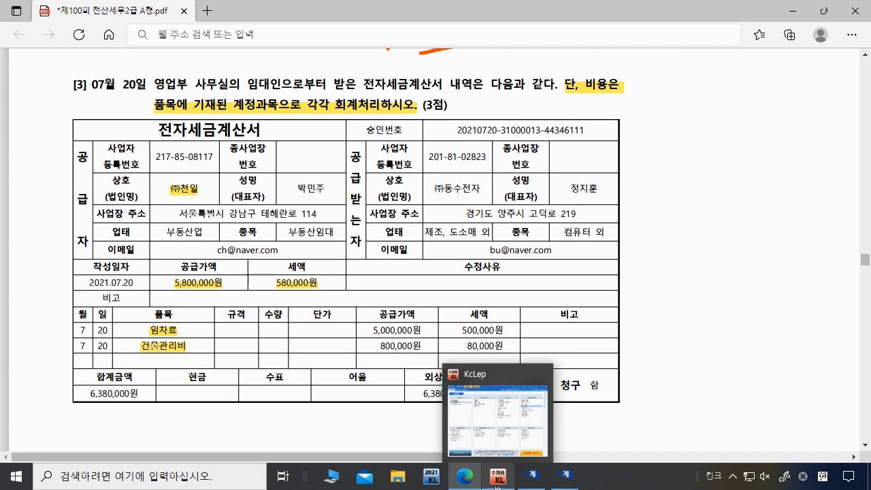
pyautogui.click(499, 476)
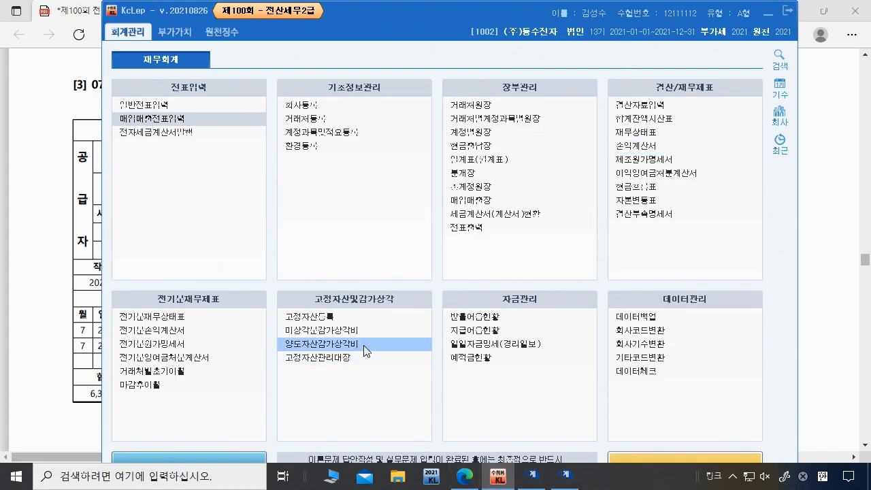
pyautogui.click(165, 125)
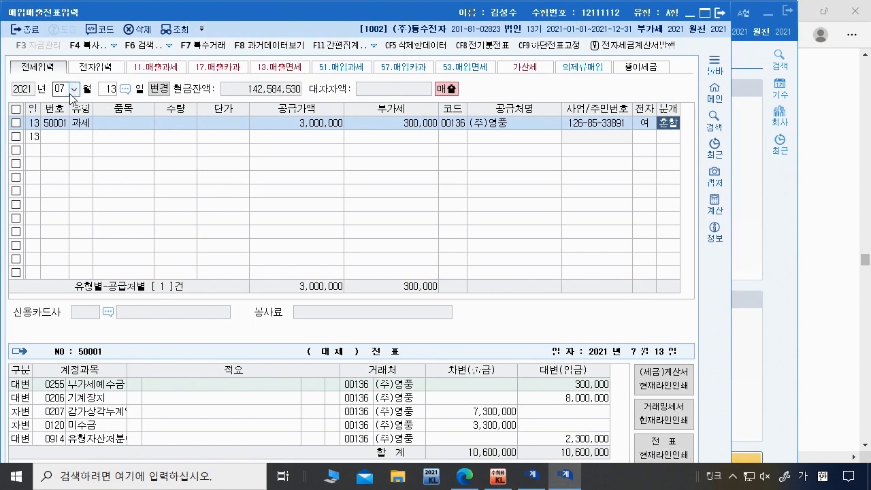
pyautogui.click(70, 93)
pyautogui.click(112, 89)
pyautogui.write('20')
pyautogui.press('Return')
pyautogui.write('51')
pyautogui.press('Return')
pyautogui.press('Return')
pyautogui.press('Return')
pyautogui.press('Return')
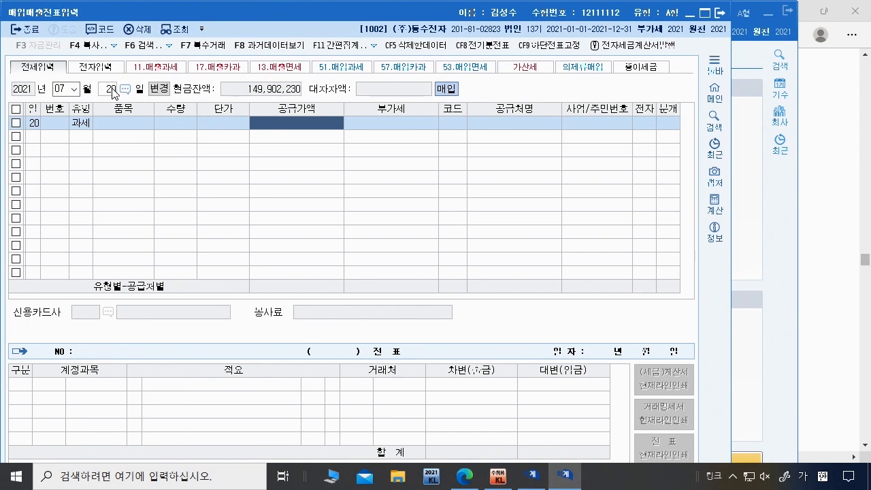
# Step: Enter supply 5,800,000 with 580,000 VAT, supplier (주)천일, electronic invoice, 혼합 journal
pyautogui.write('5800000')
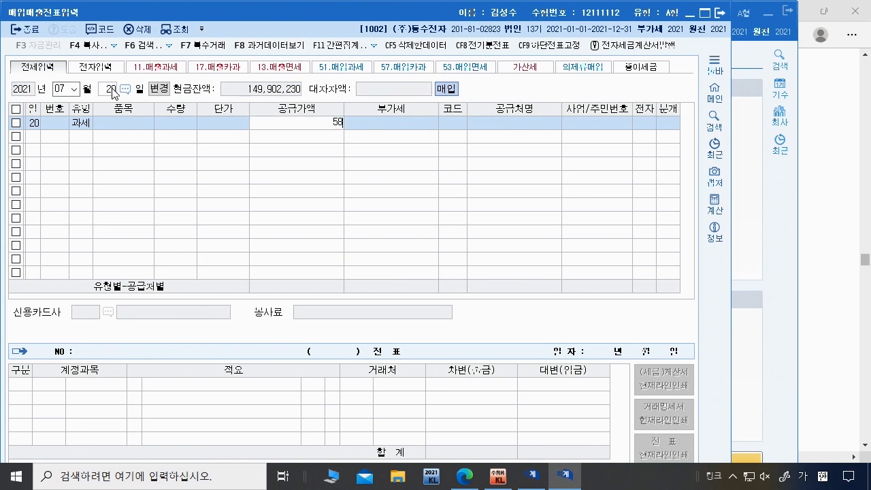
pyautogui.press('Return')
pyautogui.press('Return')
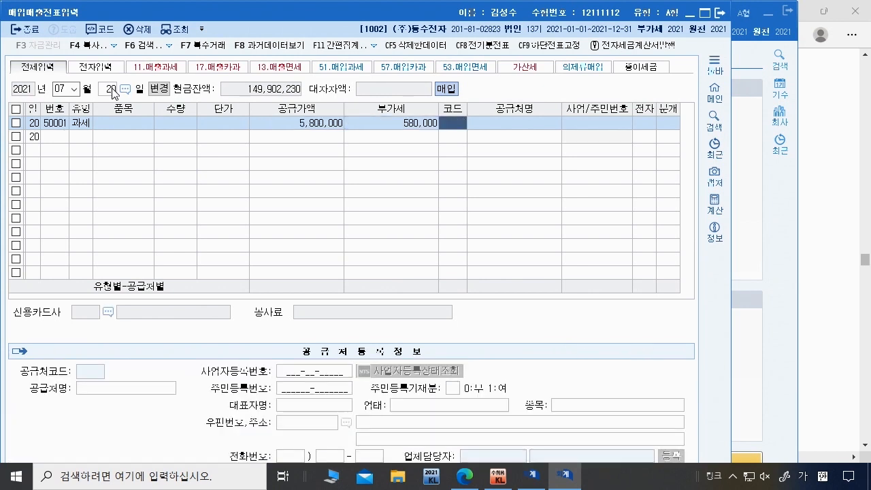
pyautogui.write('천일')
pyautogui.press('Return')
pyautogui.press('Return')
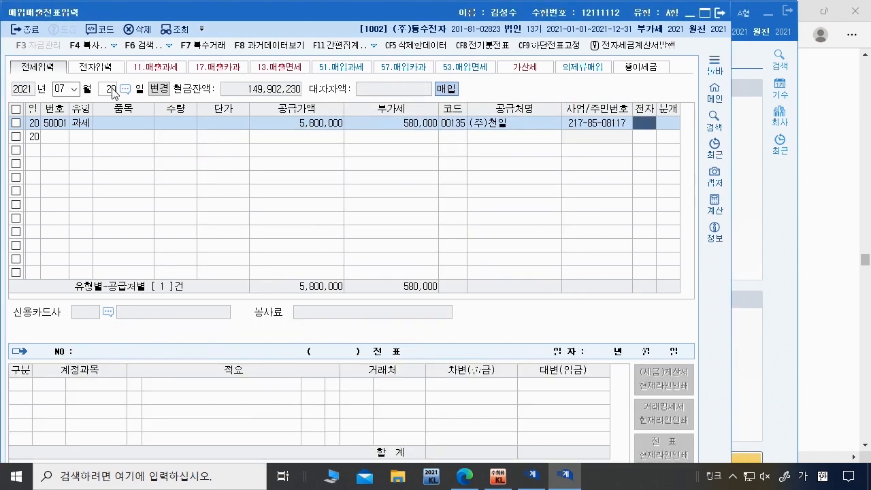
pyautogui.write('1')
pyautogui.press('Return')
pyautogui.write('3')
pyautogui.press('Return')
pyautogui.press('Return')
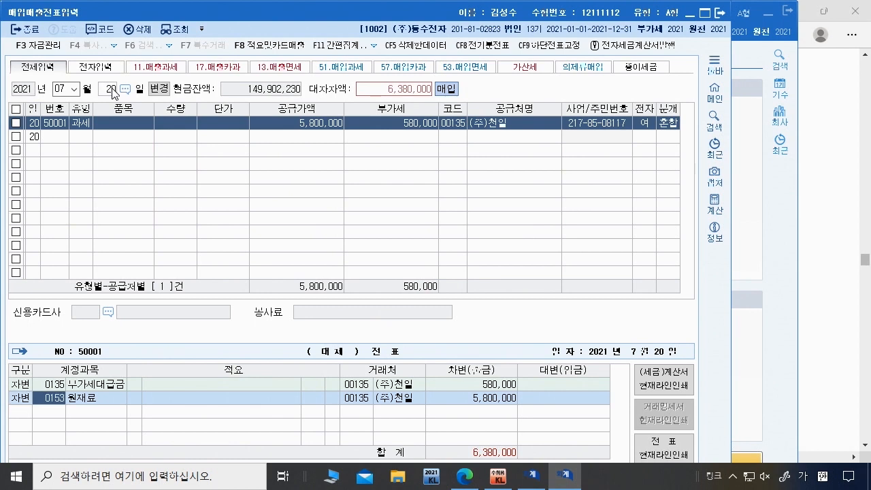
# Step: Debit 0819 임차료 5,000,000 on the voucher's journal
pyautogui.write('임차')
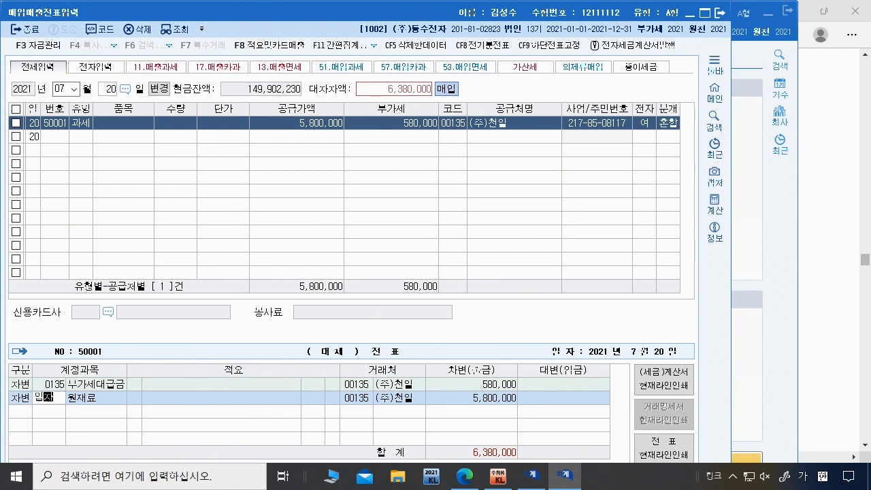
pyautogui.press('Return')
pyautogui.press('Down')
pyautogui.press('Down')
pyautogui.press('Down')
pyautogui.press('Down')
pyautogui.press('Down')
pyautogui.press('Down')
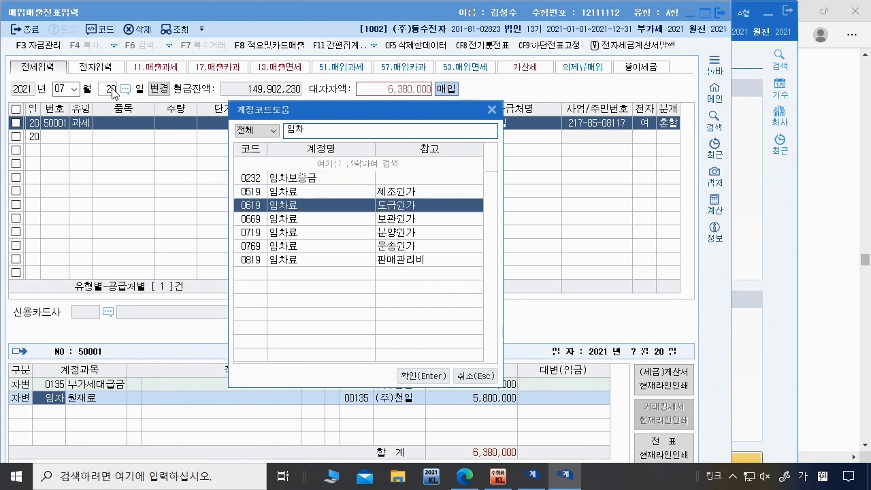
pyautogui.press('Return')
pyautogui.press('Return')
pyautogui.press('Up')
pyautogui.press('Return')
pyautogui.press('Return')
pyautogui.press('Return')
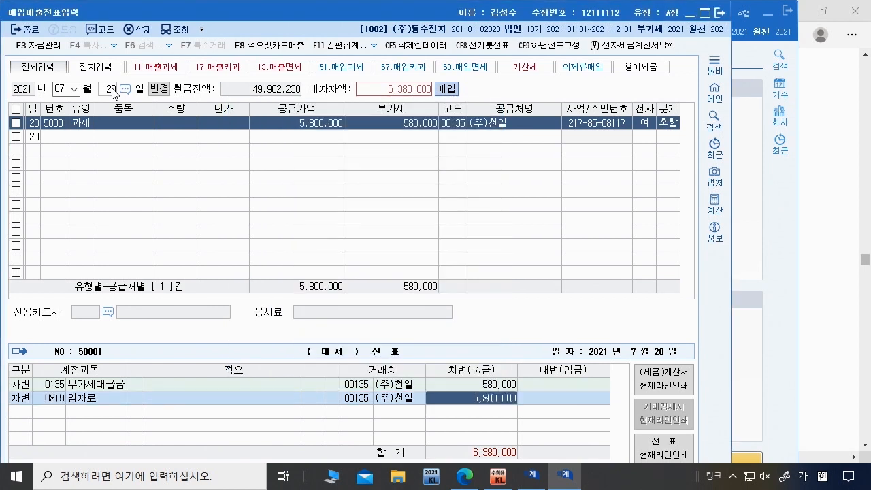
pyautogui.press('Up')
pyautogui.press('Return')
pyautogui.press('Return')
pyautogui.write('5000000')
# Step: Add 0837 건물관리비 800,000 and credit 0253 미지급금 6,380,000 to complete the journal
pyautogui.press('Return')
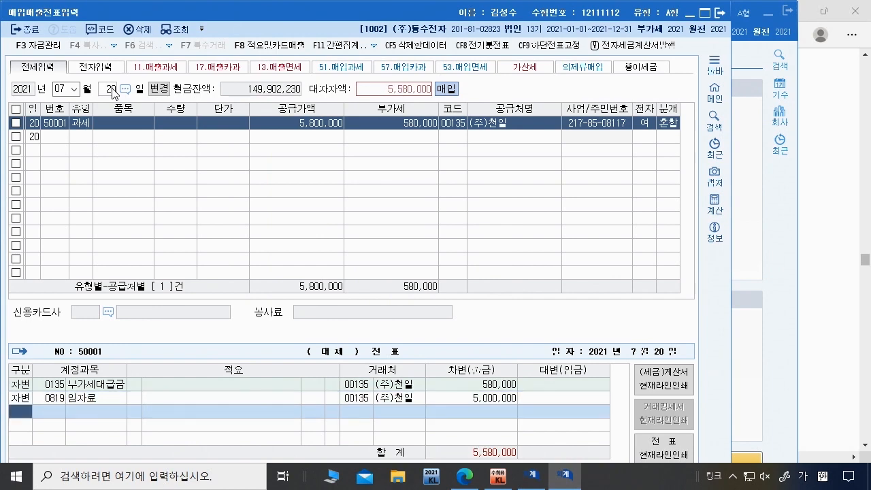
pyautogui.write('건물')
pyautogui.press('Return')
pyautogui.press('Down')
pyautogui.press('Down')
pyautogui.press('Down')
pyautogui.press('Down')
pyautogui.press('Down')
pyautogui.press('Down')
pyautogui.press('Return')
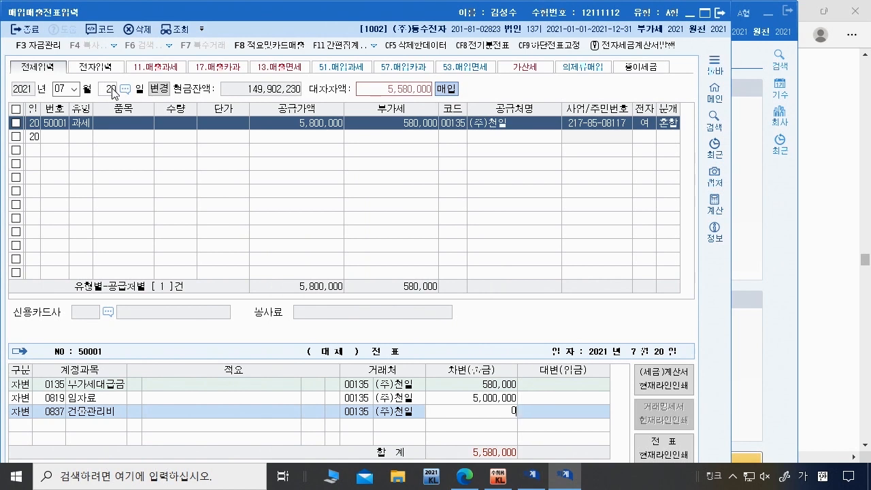
pyautogui.write('800,000')
pyautogui.press('Return')
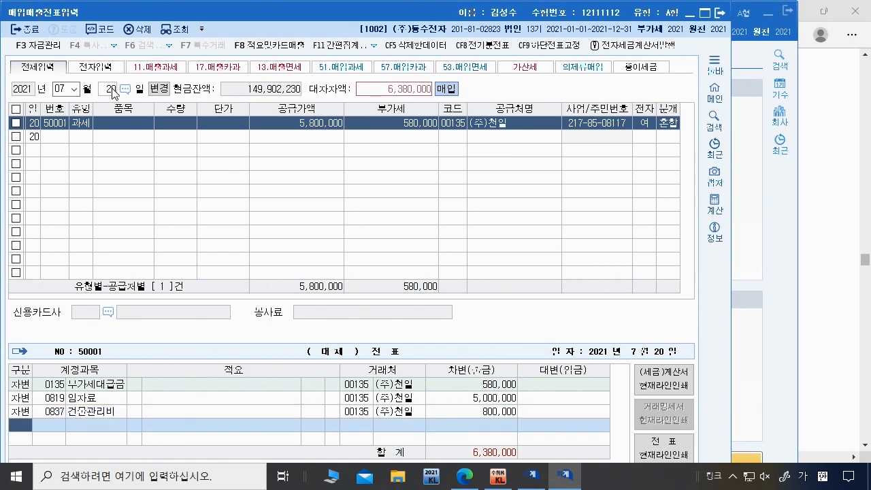
pyautogui.write('4')
pyautogui.press('Return')
pyautogui.write('미지')
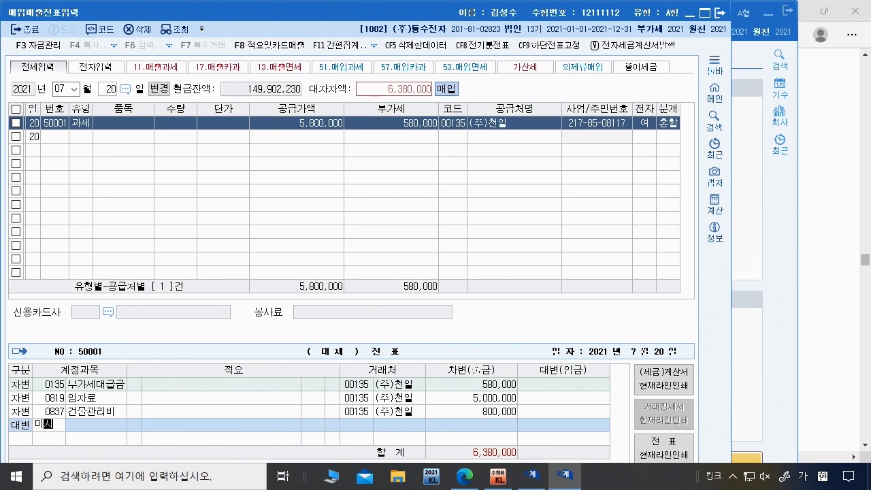
pyautogui.press('Return')
pyautogui.press('Return')
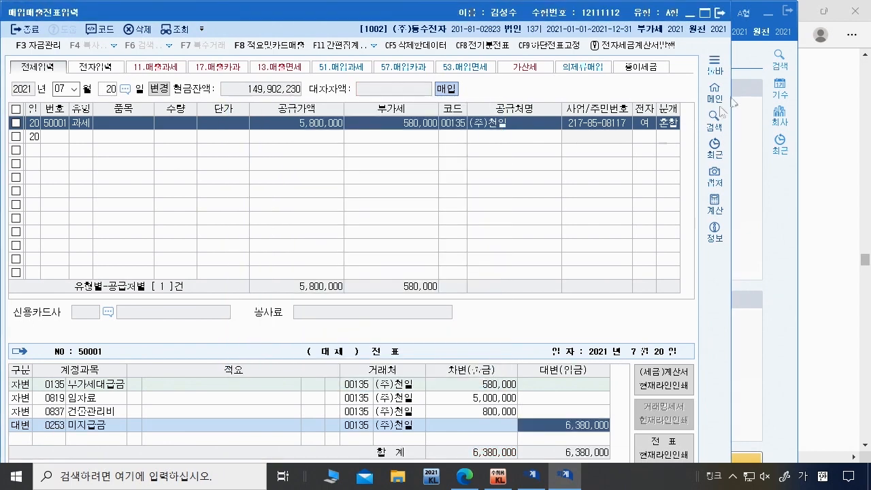
pyautogui.click(670, 125)
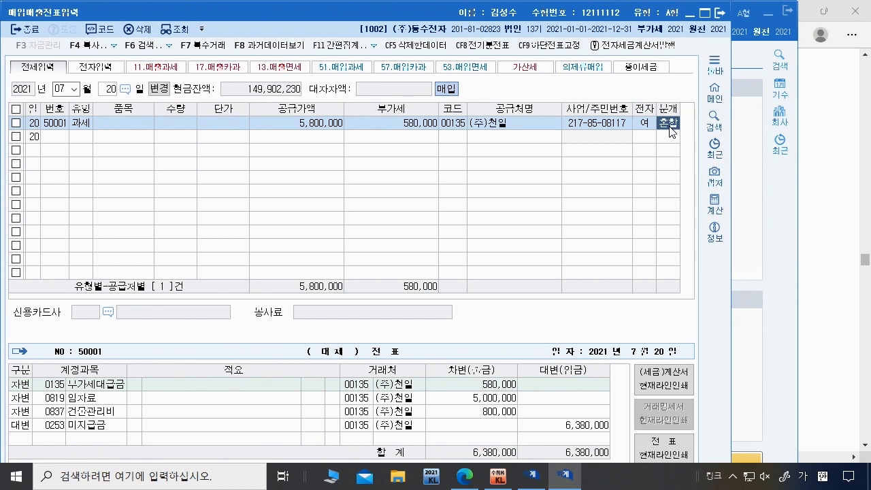
pyautogui.hotkey('alt', 'Tab')
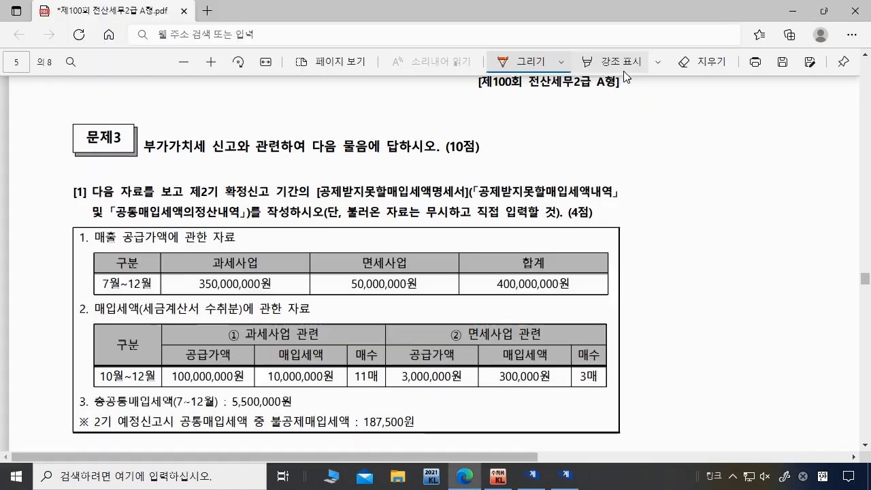
# Step: Highlight '2021년 1기 확정신고(4월~6월) 기간의 [부가가치세신고서]를 작성' in 문제3 [2]
pyautogui.scroll(-15, 415, 331)
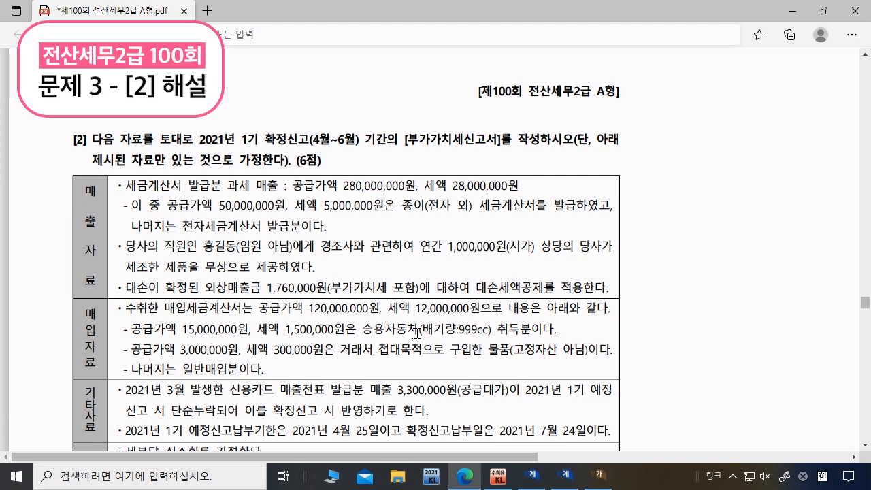
pyautogui.moveTo(199, 140); pyautogui.dragTo(541, 140)
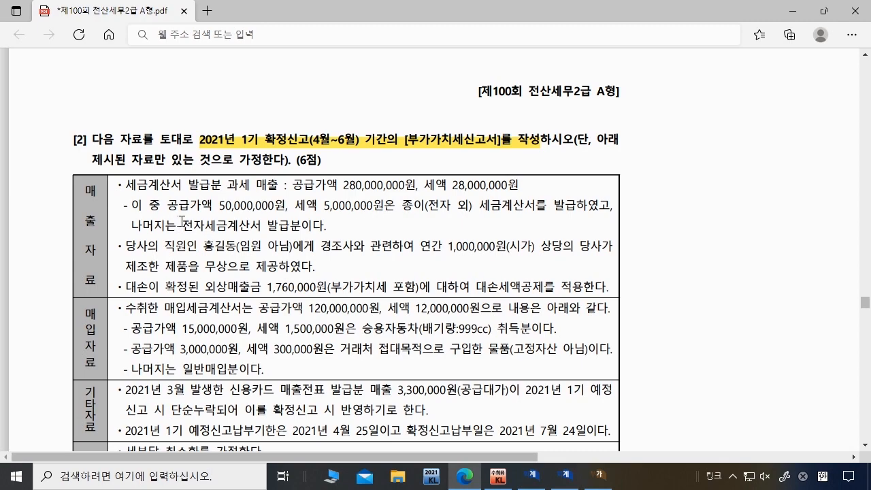
pyautogui.click(495, 480)
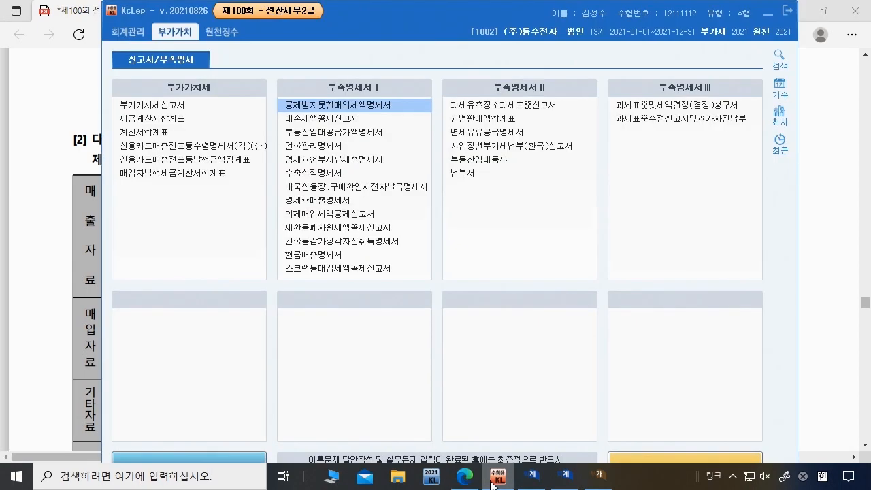
# Step: Open the 부가가치세신고서 for the April–June 2021 period ending 6/30
pyautogui.click(174, 108)
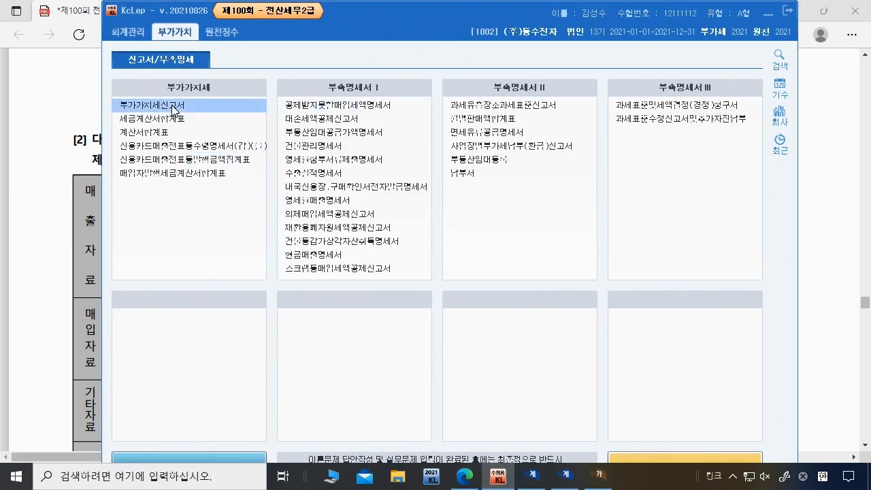
pyautogui.click(175, 107)
pyautogui.write('6')
pyautogui.press('Return')
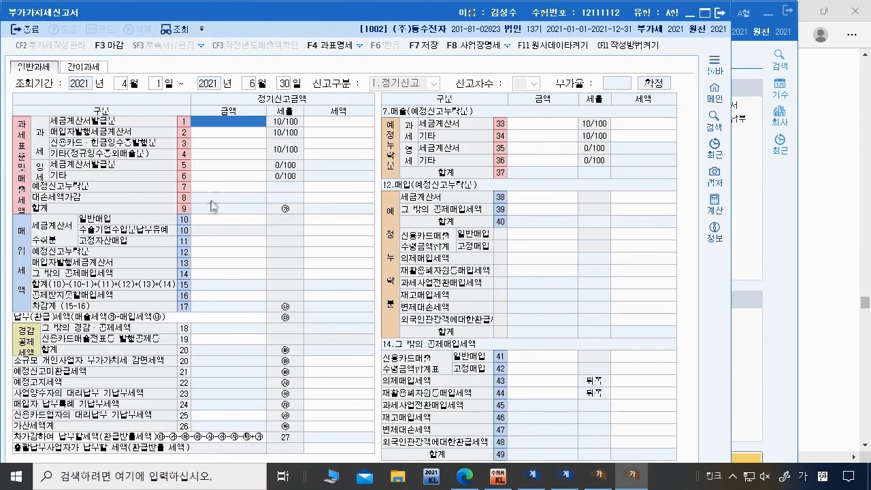
# Step: Enter 280,000,000 of invoiced taxable sales on line 1, giving 28,000,000 tax
pyautogui.click(464, 476)
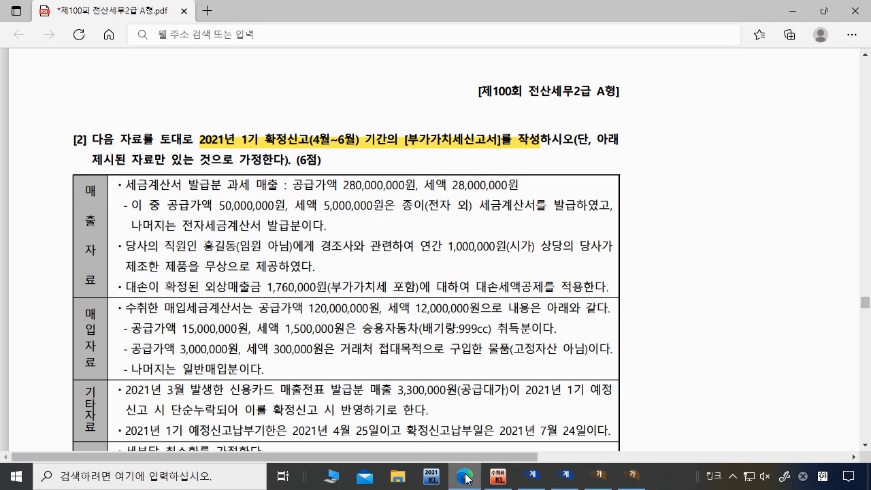
pyautogui.click(464, 477)
pyautogui.write('280000000')
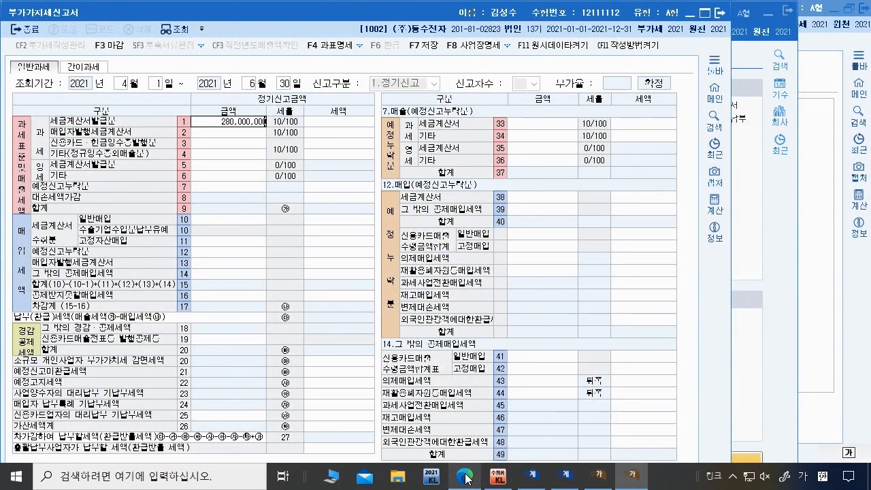
pyautogui.press('Return')
pyautogui.press('Return')
pyautogui.click(221, 119)
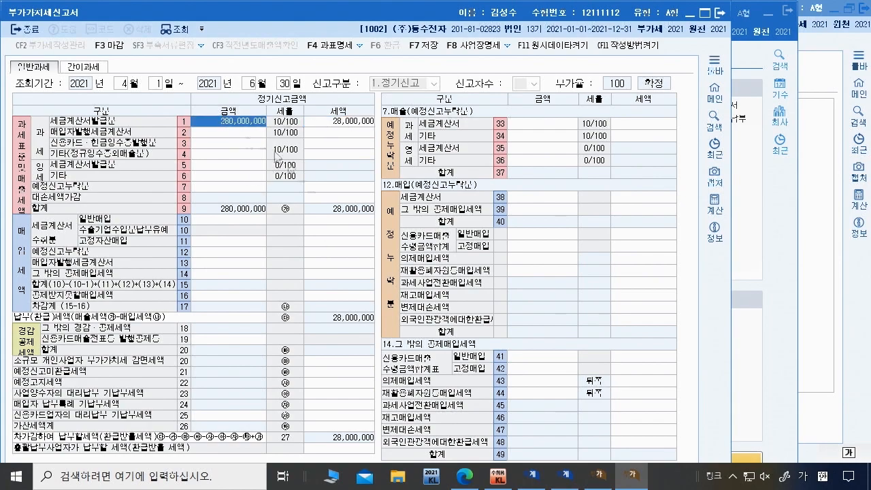
# Step: Highlight the '종이(전자 외) 세금계산서를 발급' note in the exam PDF
pyautogui.click(463, 480)
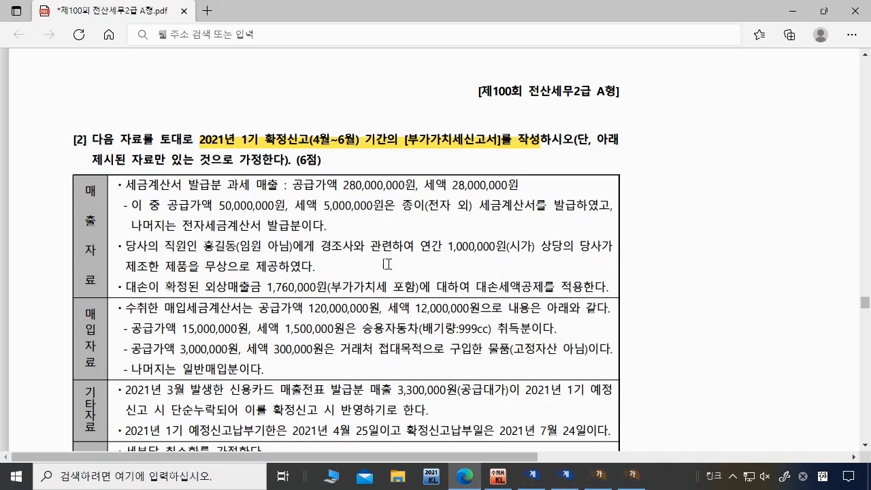
pyautogui.moveTo(402, 206); pyautogui.dragTo(575, 206)
pyautogui.moveTo(520, 6)
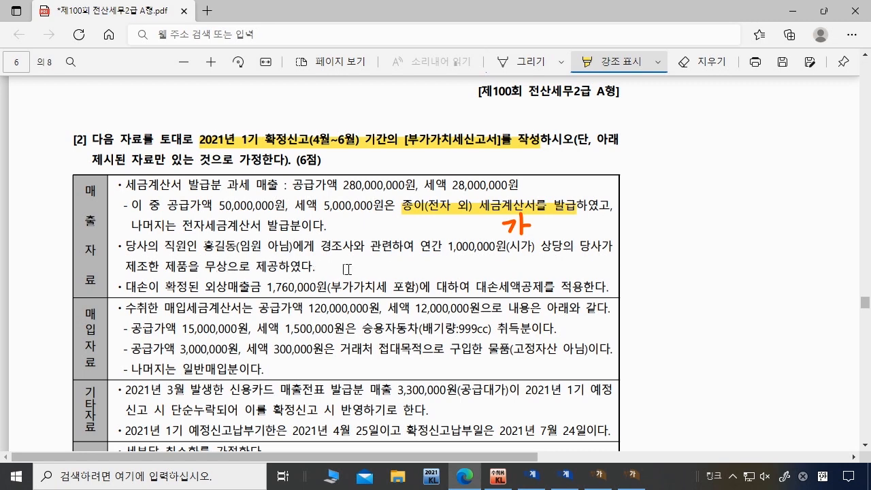
# Step: Pen-tick the 당사의 직원 gift line and underline 경조사 in 문제3 [2]
pyautogui.click(531, 63)
pyautogui.moveTo(107, 243); pyautogui.dragTo(129, 223)
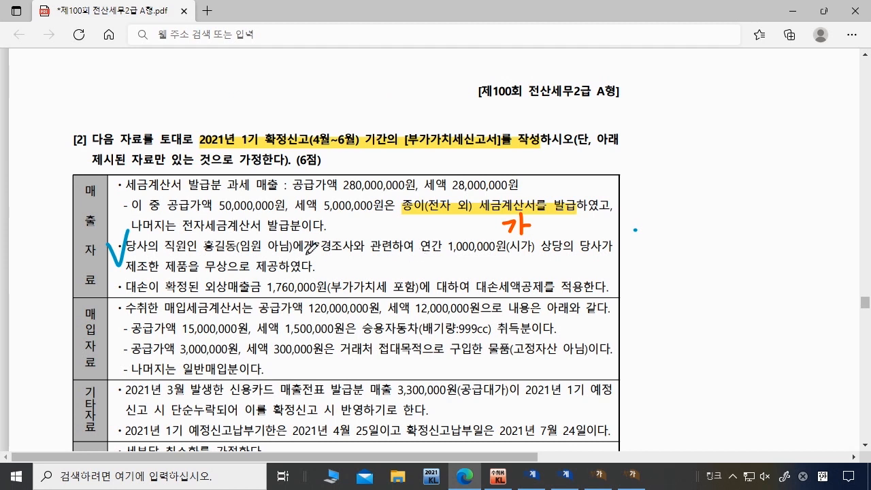
pyautogui.moveTo(320, 252); pyautogui.dragTo(345, 251)
pyautogui.click(637, 480)
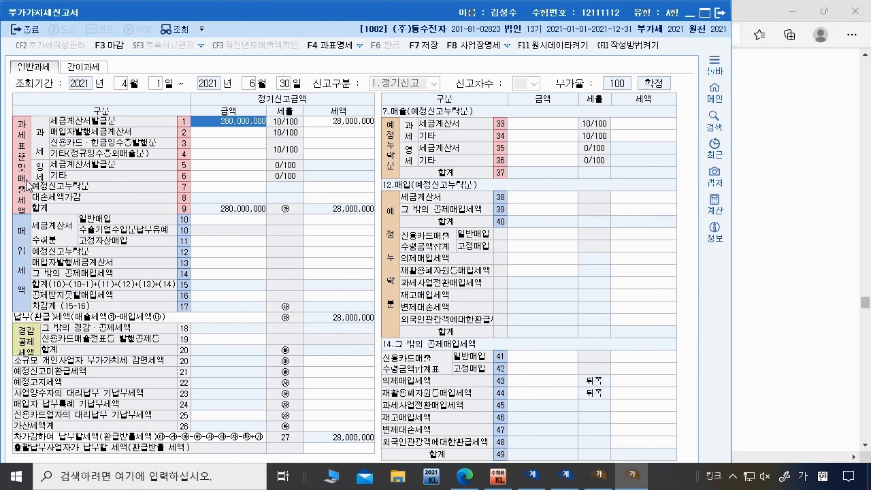
# Step: Enter 900,000 on row 4 기타 sales, giving 90,000 tax
pyautogui.click(219, 155)
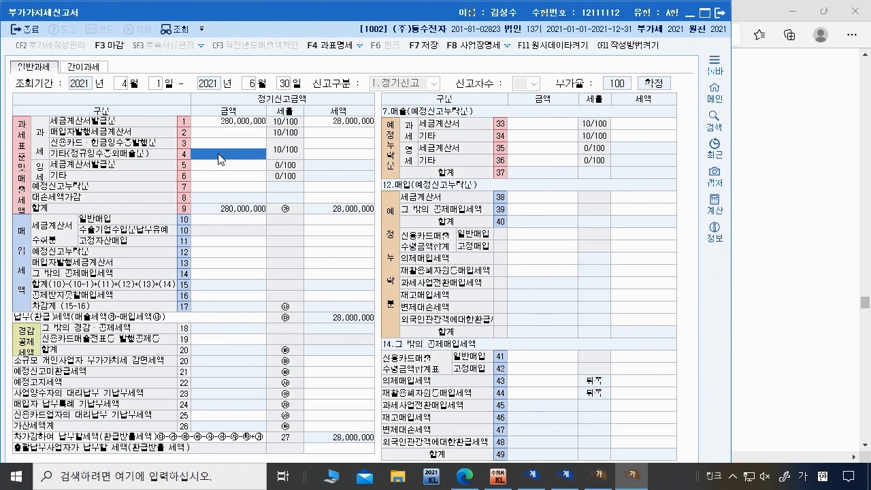
pyautogui.write('9000000')
pyautogui.press('Return')
pyautogui.press('Return')
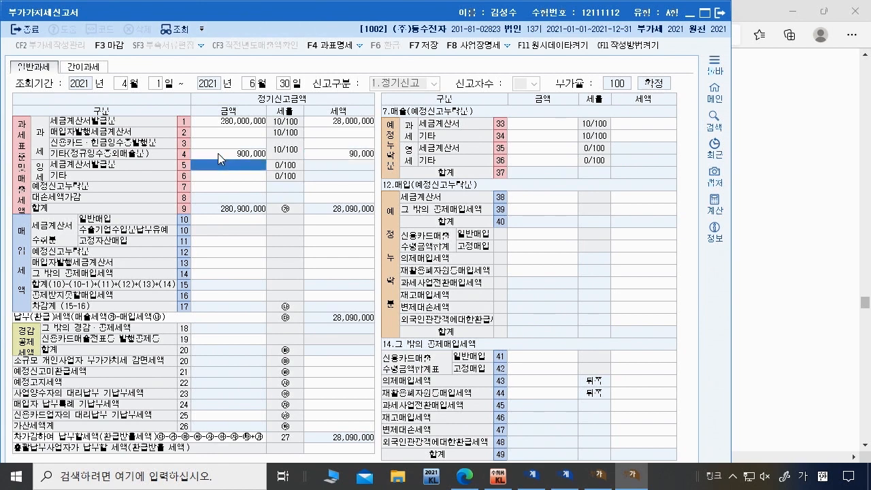
# Step: Underline the confirmed bad-debt receivable line and jot a note on the gift line in the PDF
pyautogui.click(465, 477)
pyautogui.moveTo(150, 295); pyautogui.dragTo(417, 295)
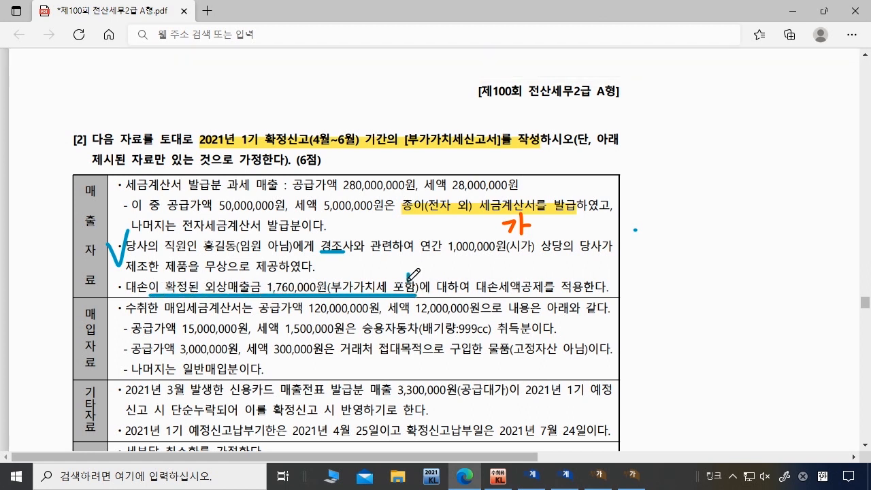
pyautogui.moveTo(426, 274); pyautogui.dragTo(439, 272)
pyautogui.moveTo(392, 254)
pyautogui.mouseDown()
pyautogui.moveTo(401, 263)
pyautogui.moveTo(426, 255)
pyautogui.moveTo(403, 260)
pyautogui.moveTo(404, 252)
pyautogui.mouseUp()
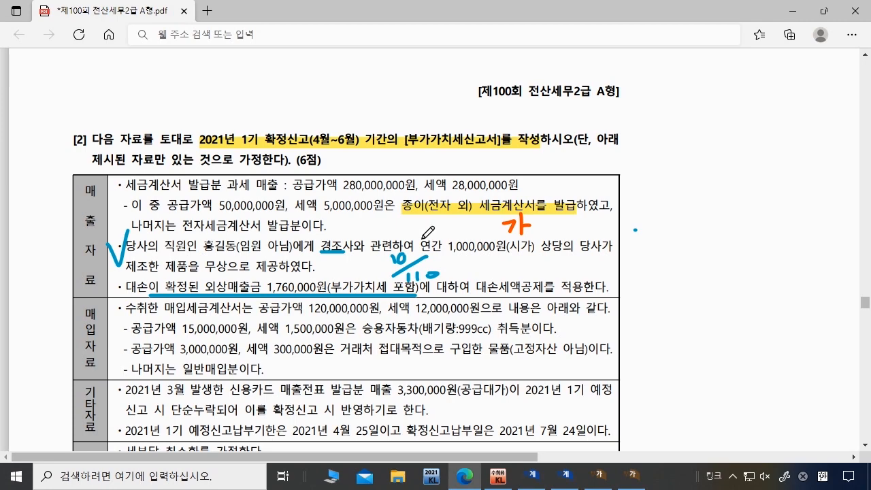
pyautogui.click(632, 475)
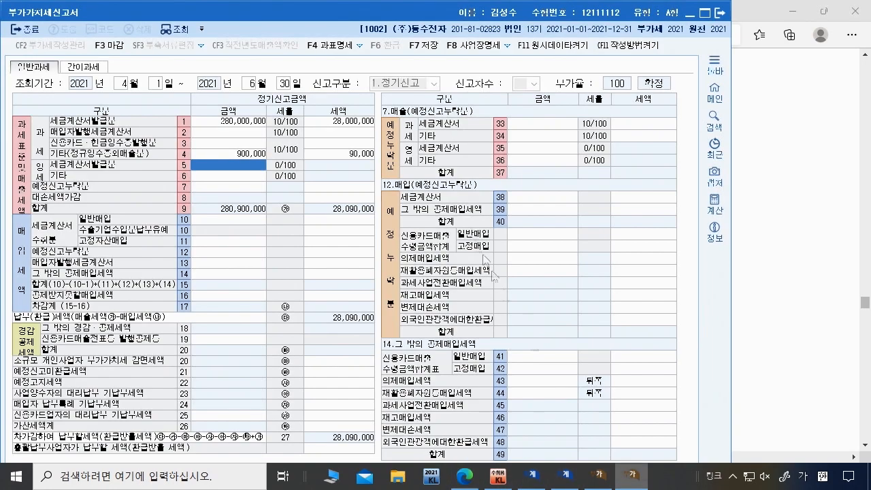
# Step: Re-enter row 8's bad-debt tax as -160,000, leaving payable tax at 27,930,000
pyautogui.click(343, 198)
pyautogui.write('160,000')
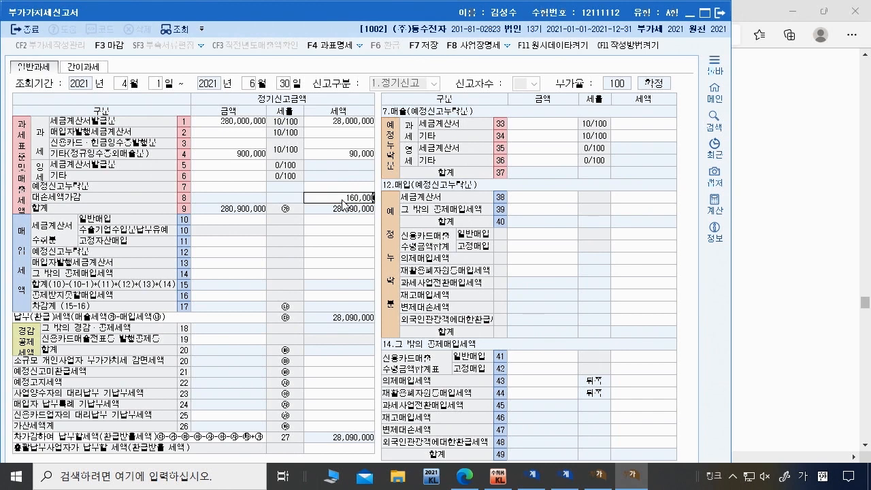
pyautogui.press('Return')
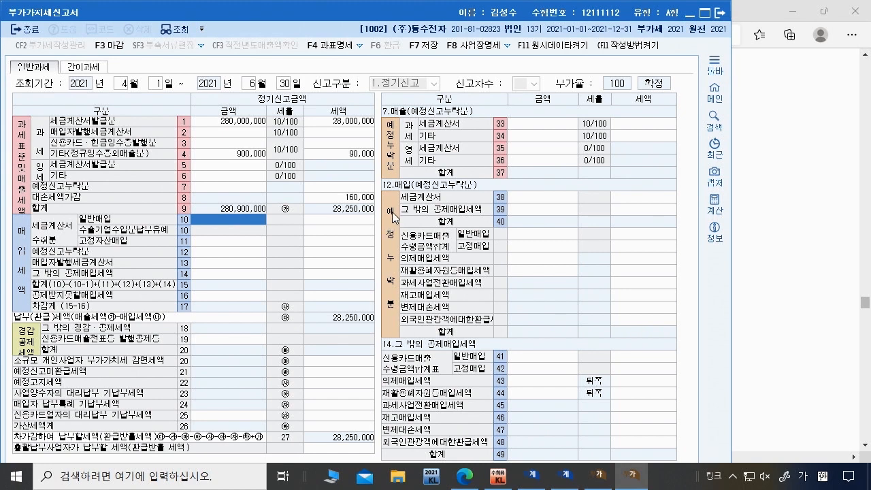
pyautogui.click(349, 197)
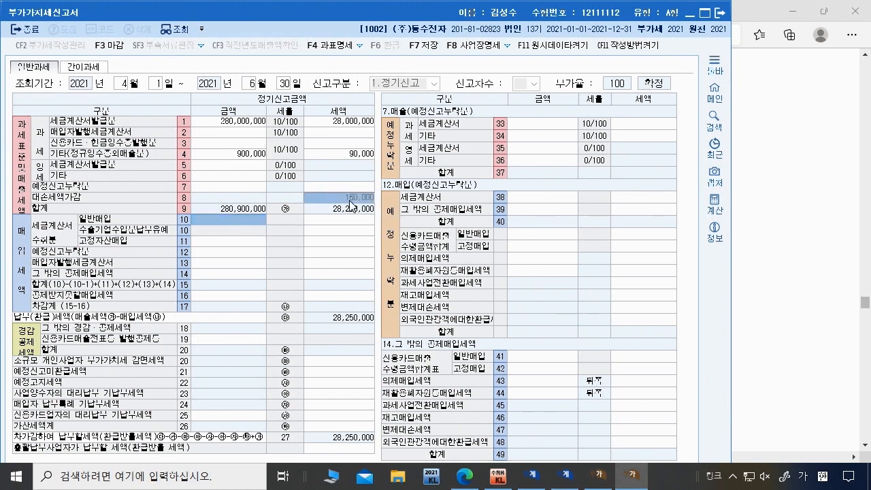
pyautogui.press('Delete')
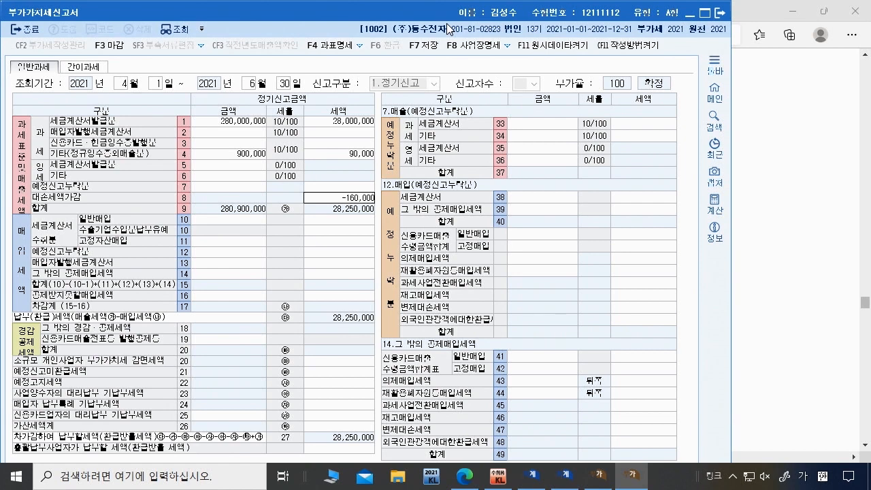
pyautogui.press('Return')
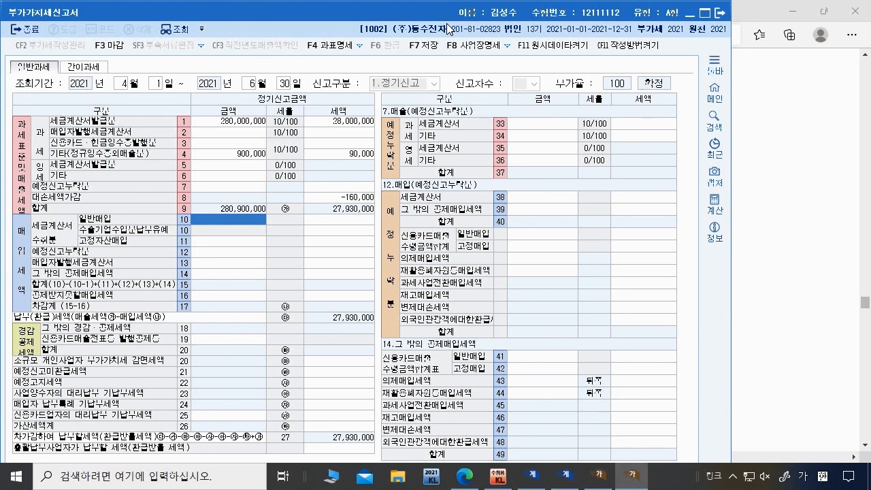
pyautogui.click(344, 198)
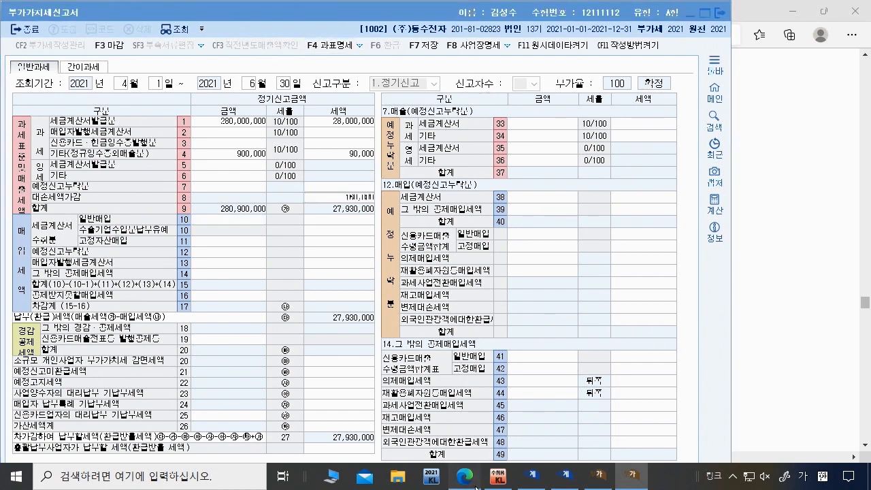
pyautogui.click(475, 485)
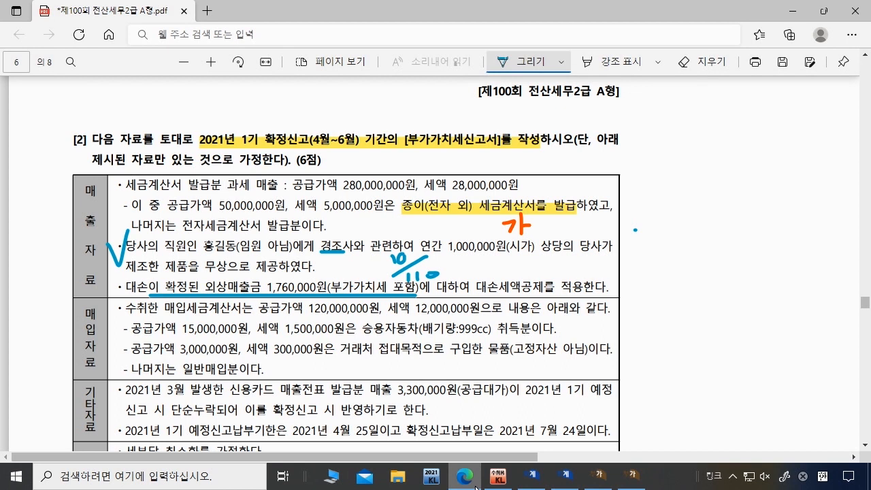
# Step: Highlight the 120,000,000 purchase total and 15,000,000 passenger car purchase in the question
pyautogui.click(618, 62)
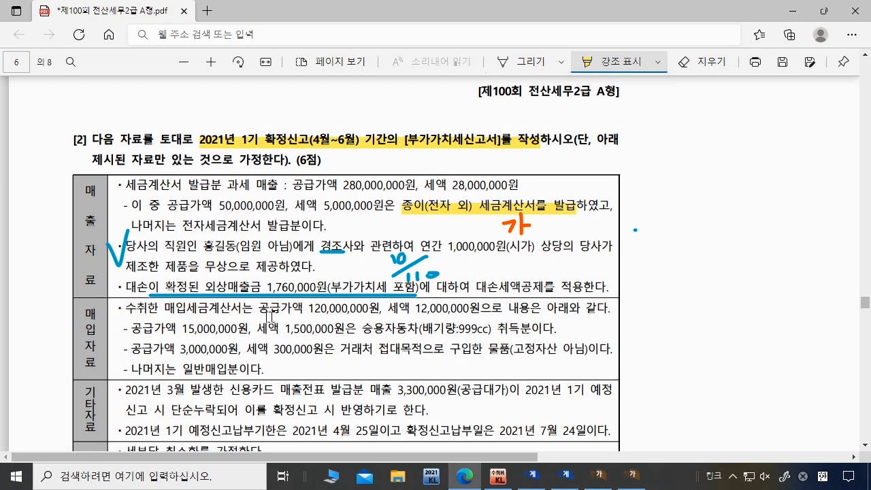
pyautogui.moveTo(307, 307); pyautogui.dragTo(377, 312)
pyautogui.moveTo(192, 328); pyautogui.dragTo(238, 329)
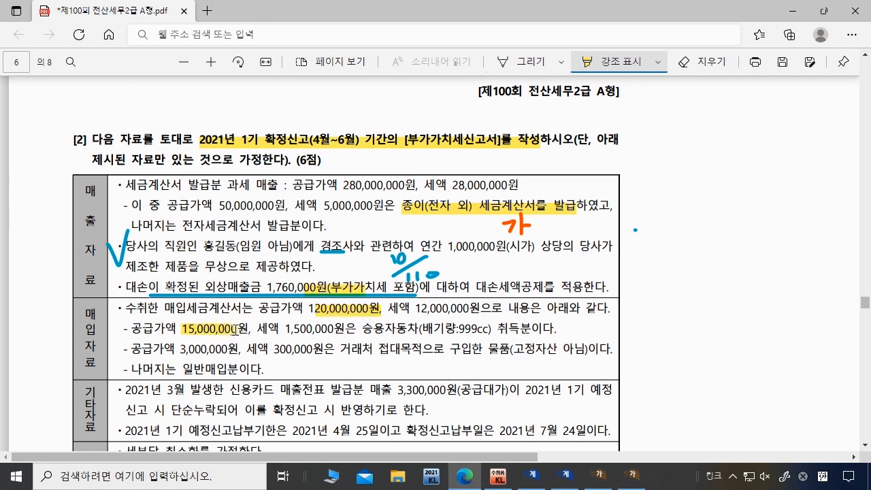
pyautogui.click(626, 482)
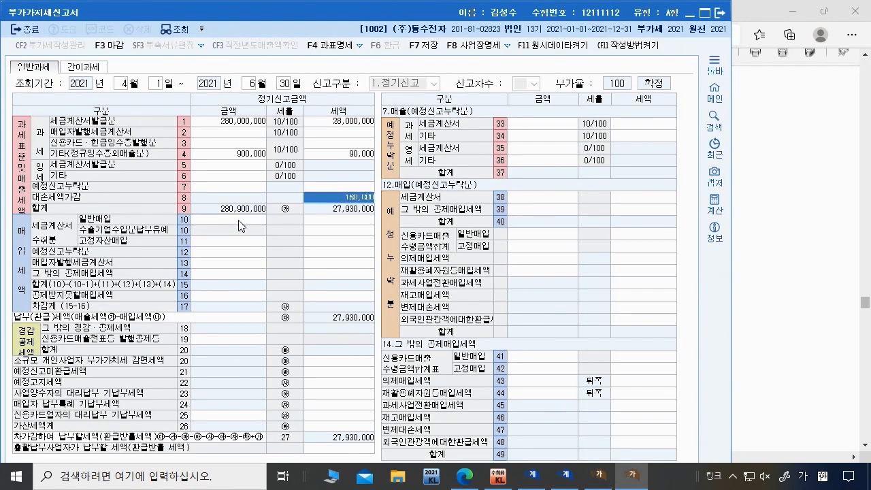
pyautogui.click(239, 220)
# Step: Enter row 10 general purchases 105,000,000/10,500,000 and row 11 fixed assets 15,000,000/1,500,000
pyautogui.write('105,000,')
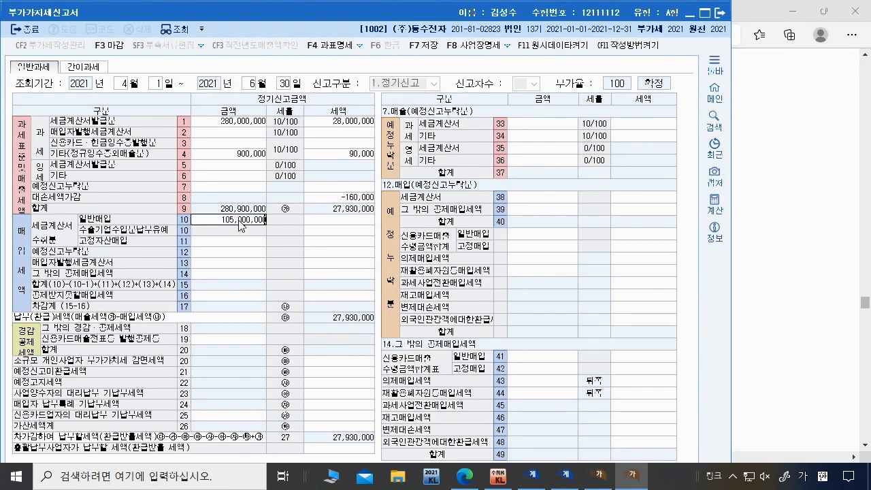
pyautogui.write('000')
pyautogui.press('Return')
pyautogui.write('10')
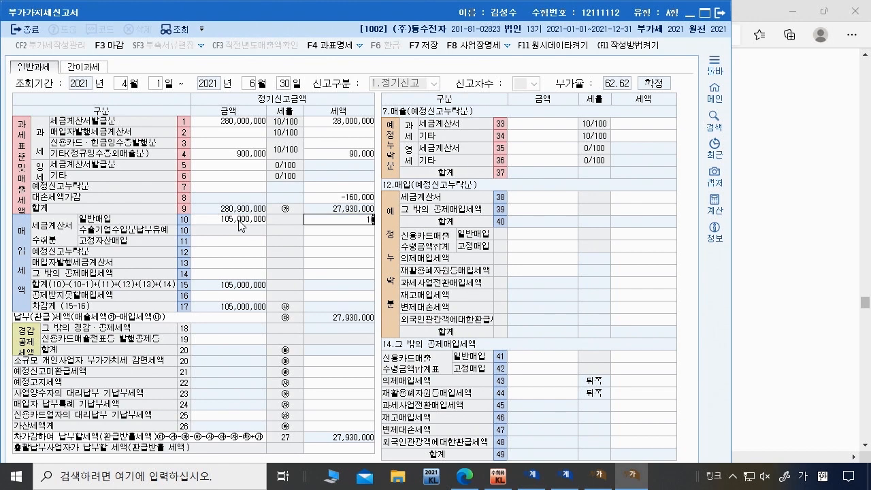
pyautogui.press('Return')
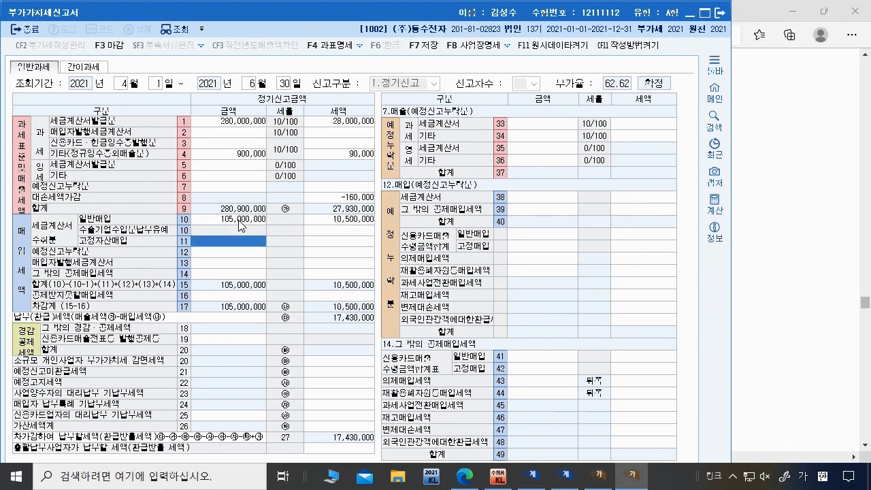
pyautogui.write('15000000')
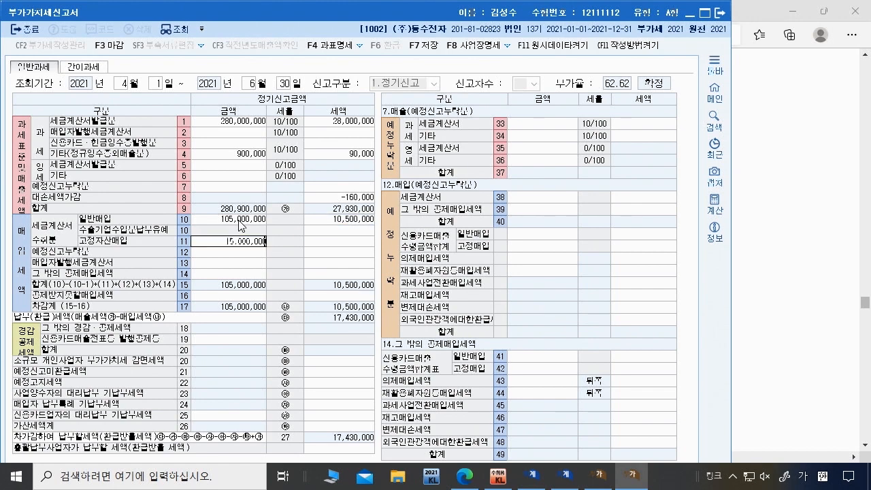
pyautogui.press('Return')
pyautogui.write('150')
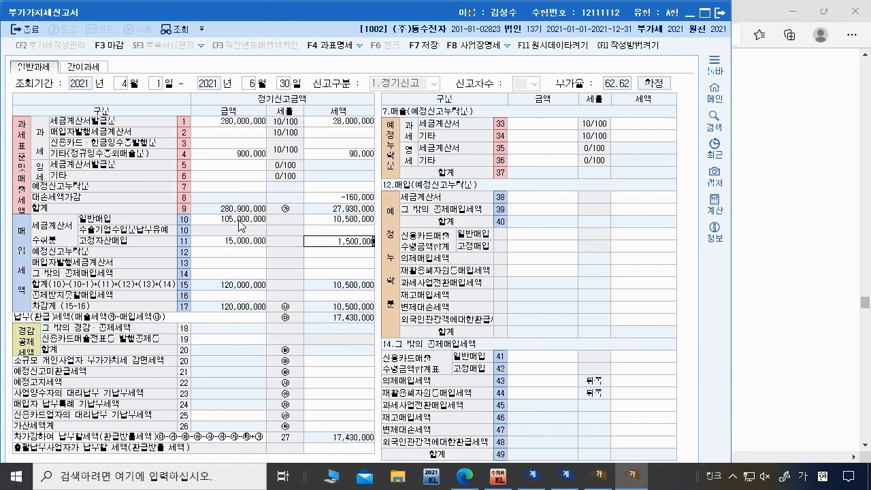
pyautogui.press('Return')
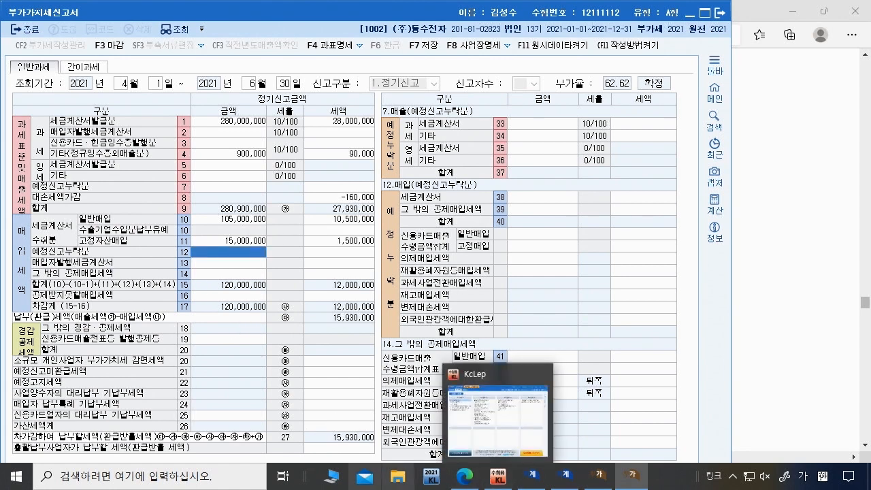
# Step: Highlight the entertainment and remaining purchase lines, then open the non-deductible purchase tax details
pyautogui.click(467, 480)
pyautogui.moveTo(123, 349); pyautogui.dragTo(274, 371)
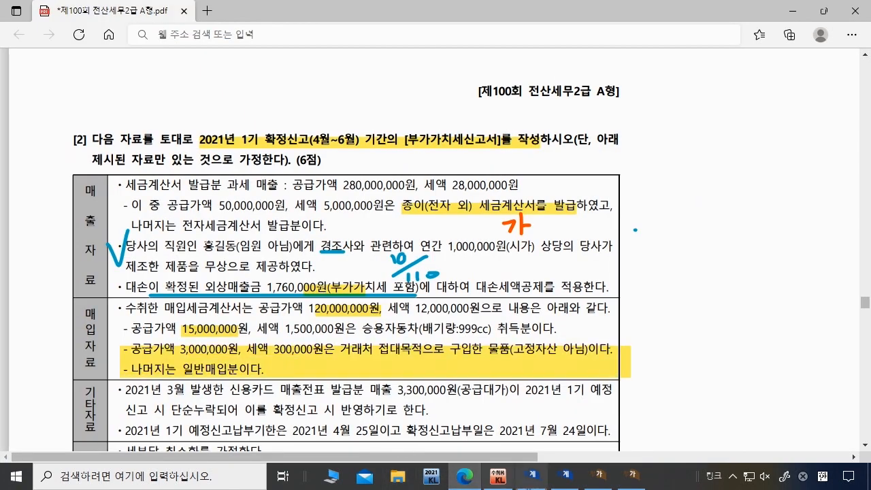
pyautogui.click(621, 484)
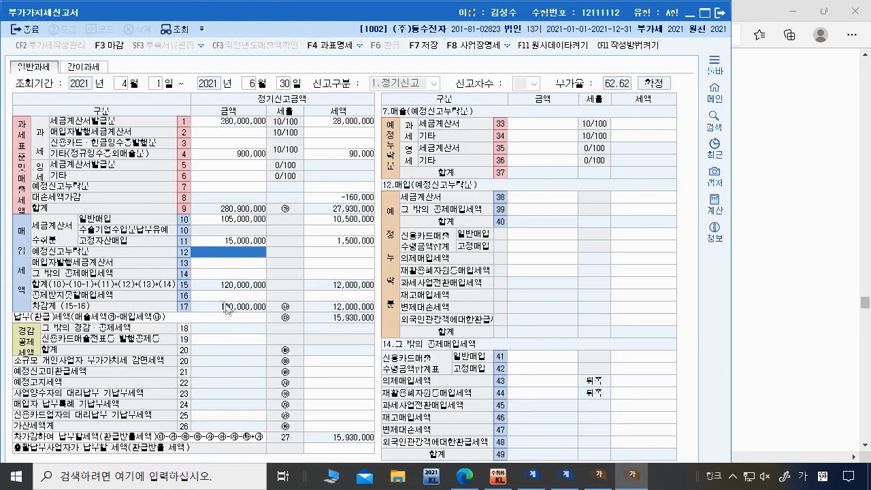
pyautogui.click(219, 297)
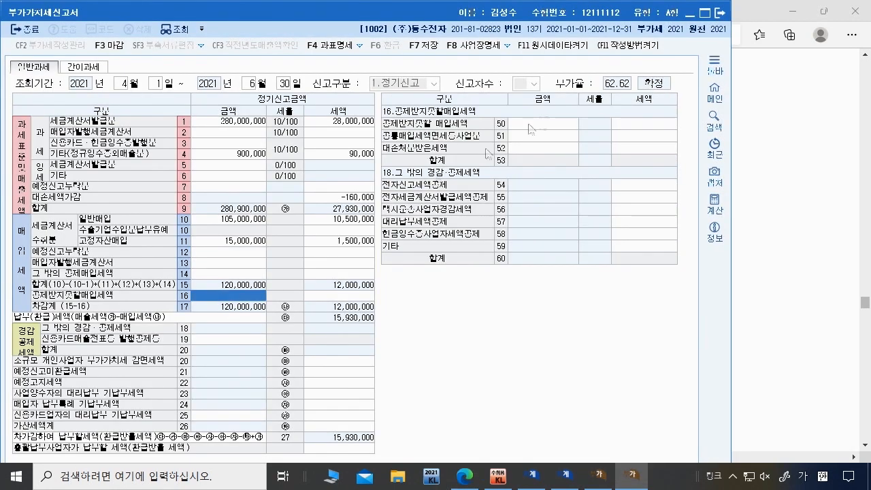
# Step: Enter 3,000,000 of non-deductible purchases with 300,000 tax on row 50
pyautogui.click(548, 124)
pyautogui.write('3000000')
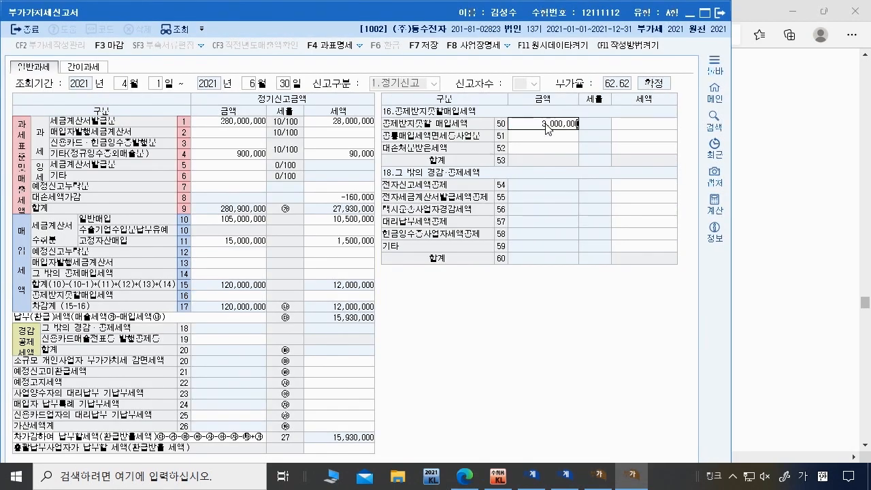
pyautogui.press('Return')
pyautogui.write('300000')
pyautogui.press('Return')
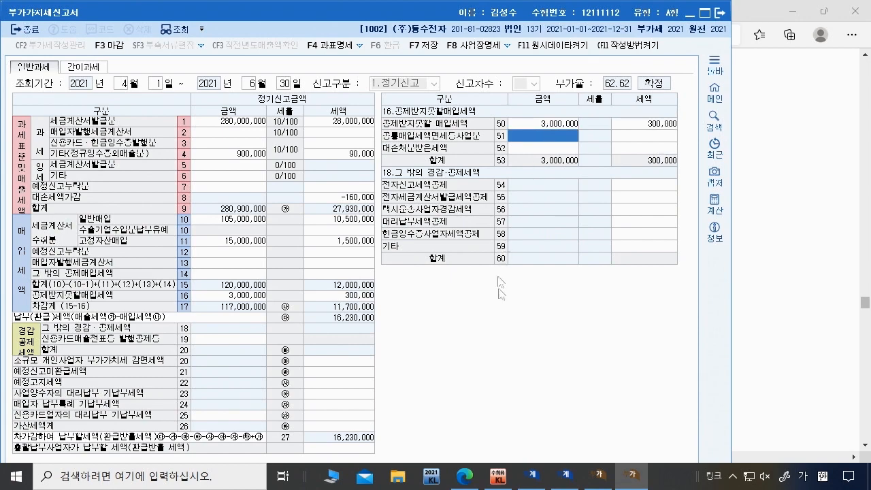
# Step: Recheck the exam PDF, then select the row 6 zero-rated other sales cell
pyautogui.click(465, 476)
pyautogui.scroll(-3, 191, 342)
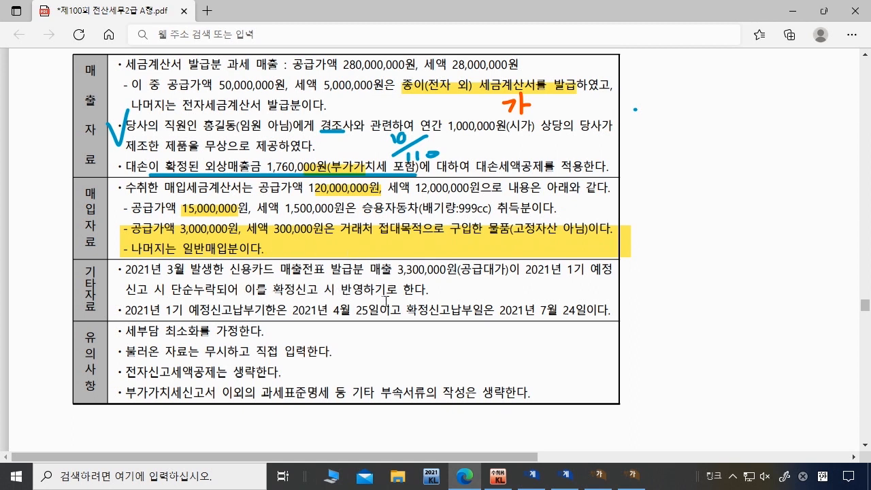
pyautogui.click(631, 475)
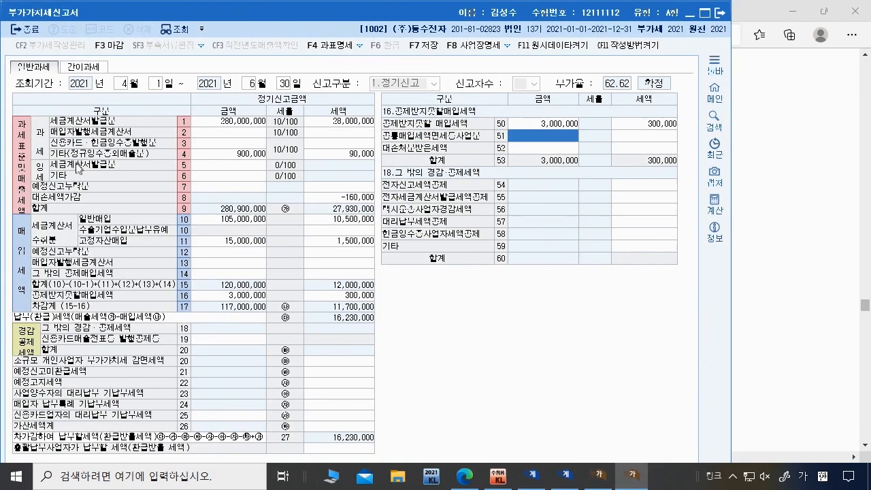
pyautogui.click(218, 179)
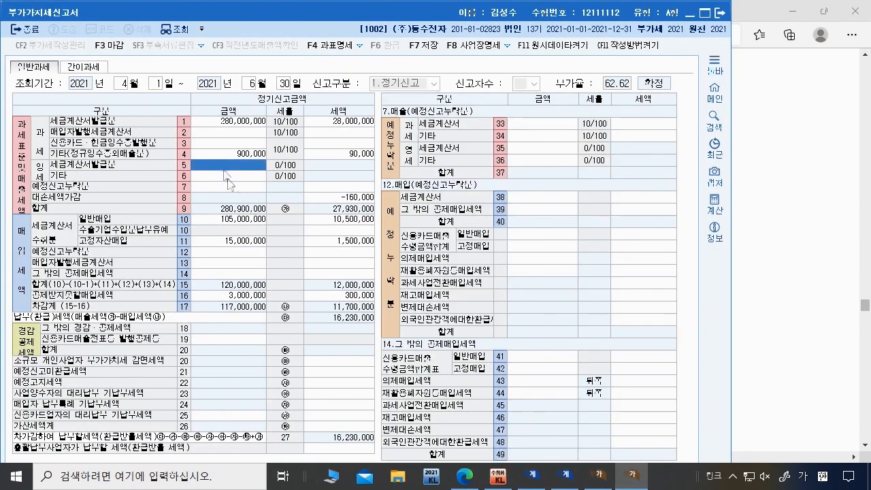
# Step: Record 3,000,000 of omitted preliminary-return other sales on line 34, checking the exam PDF
pyautogui.click(632, 475)
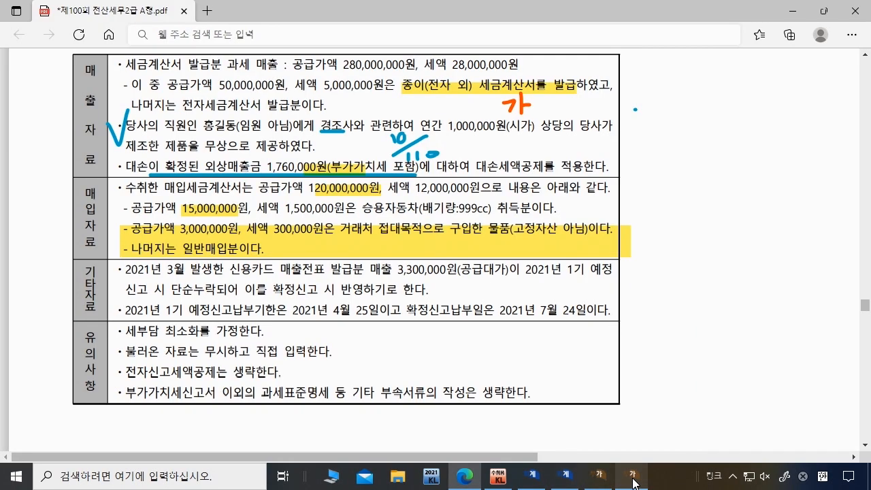
pyautogui.click(634, 481)
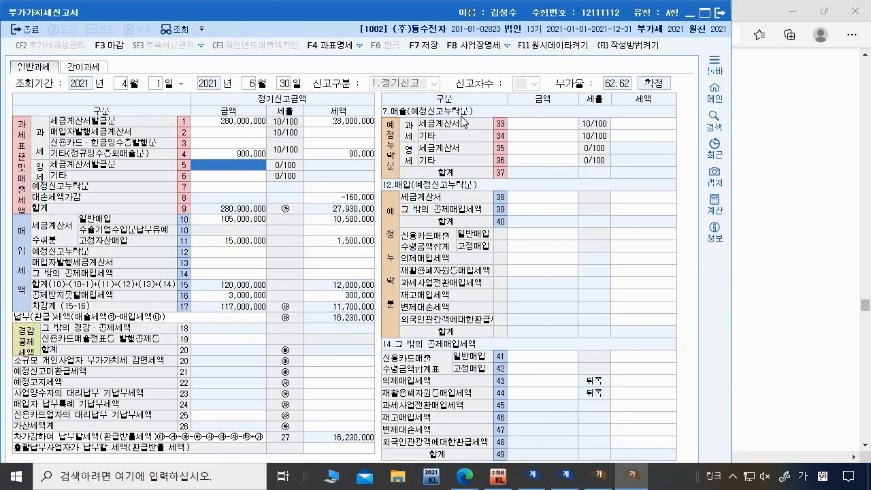
pyautogui.click(546, 136)
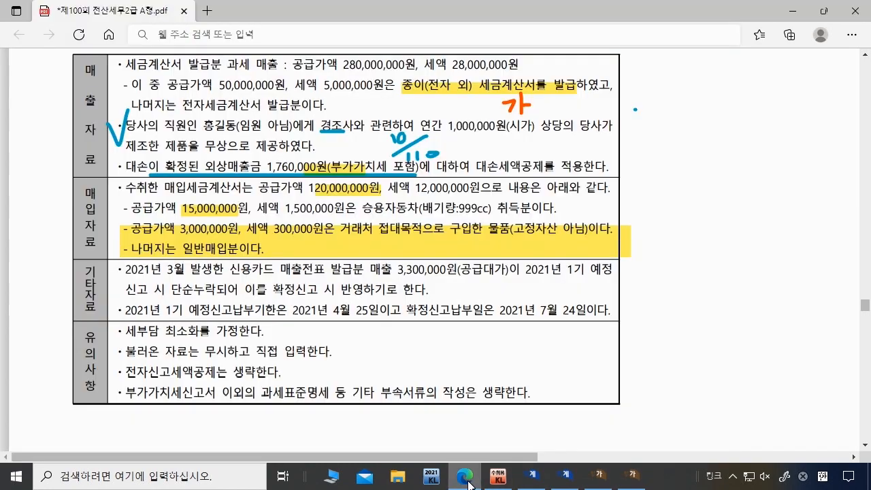
pyautogui.click(465, 479)
pyautogui.click(467, 480)
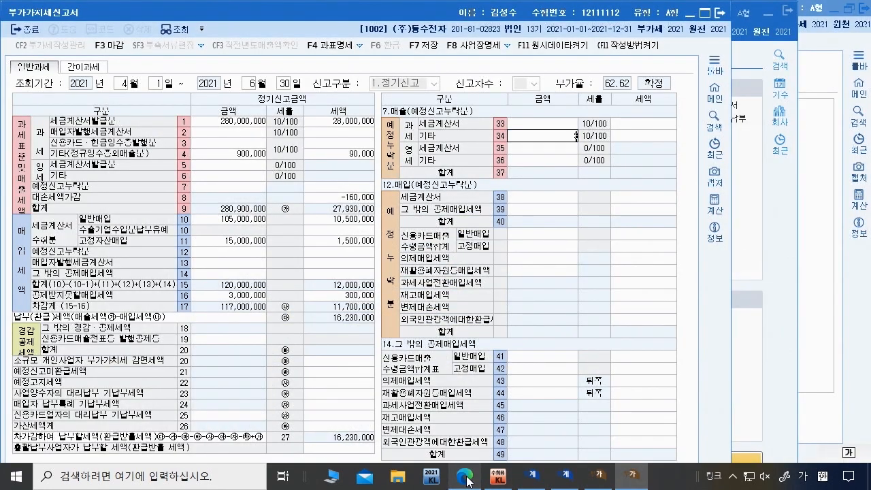
pyautogui.press('Return')
pyautogui.press('Return')
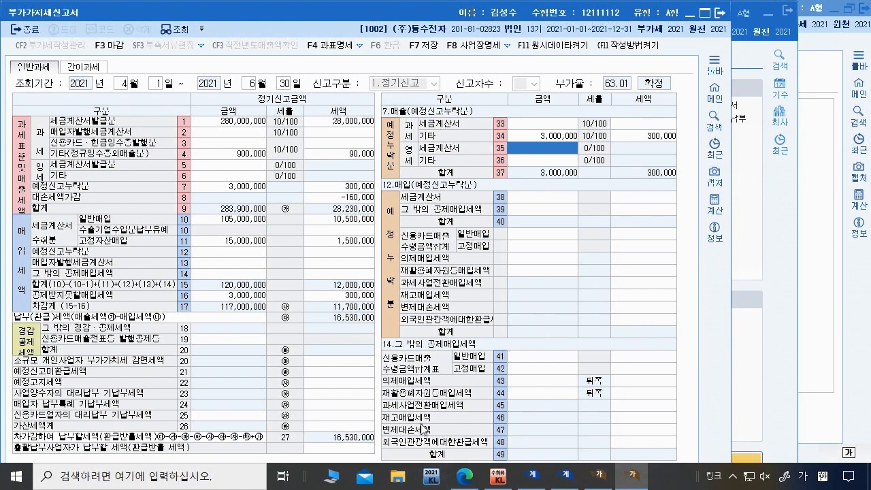
pyautogui.click(465, 476)
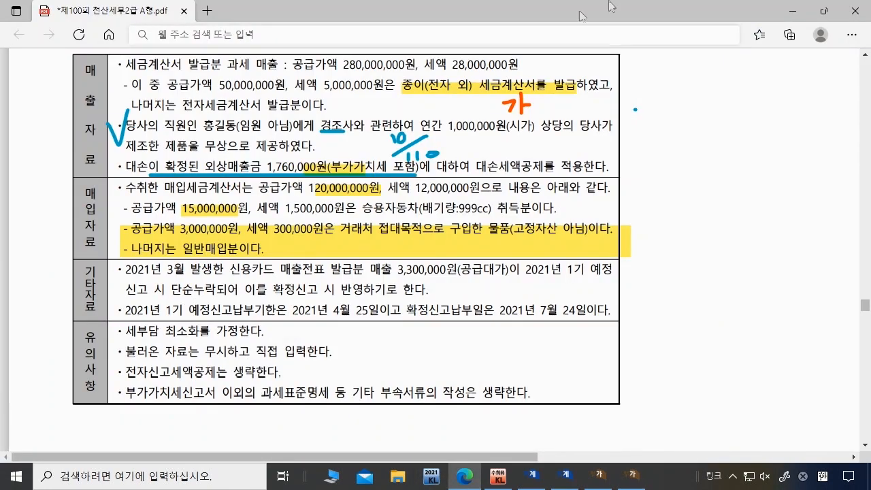
# Step: Highlight the e-filing credit note and underline the paper tax invoice note in orange
pyautogui.moveTo(136, 372); pyautogui.dragTo(279, 372)
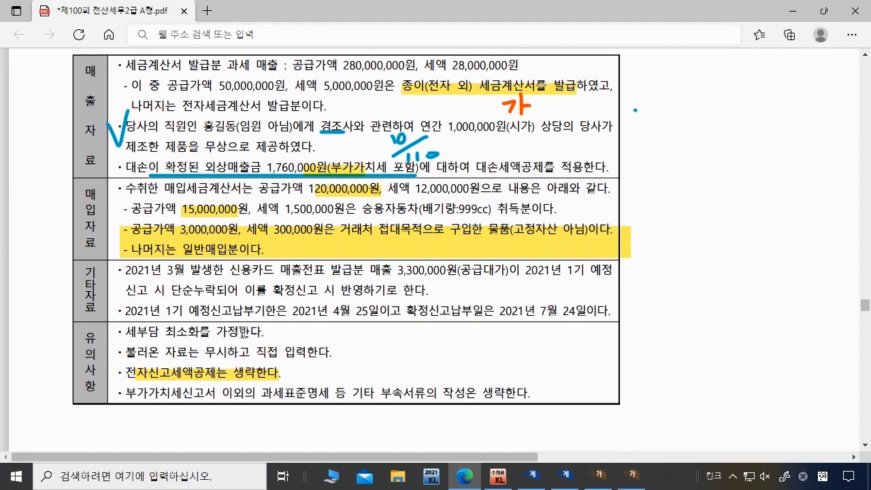
pyautogui.scroll(3, 346, 374)
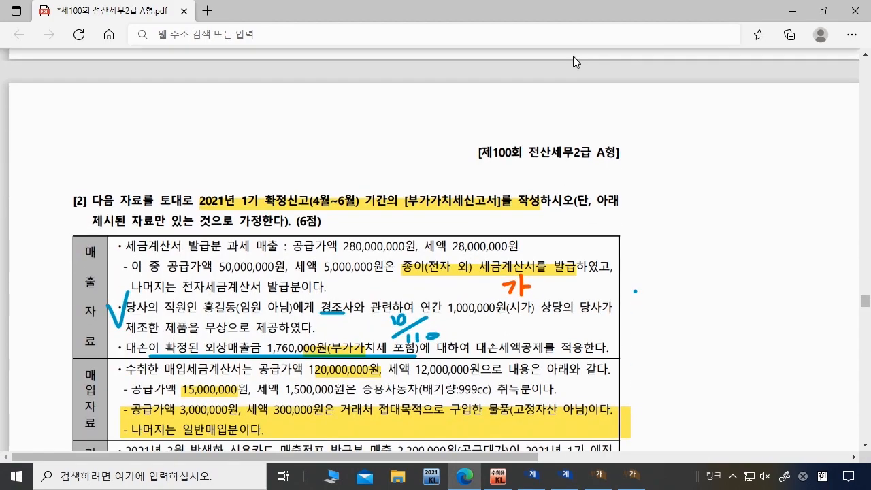
pyautogui.click(561, 62)
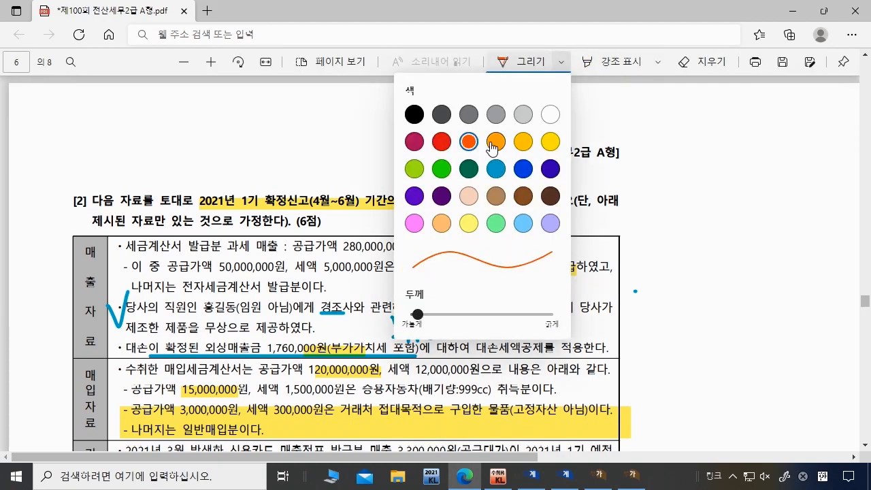
pyautogui.click(664, 294)
pyautogui.moveTo(402, 275); pyautogui.dragTo(576, 275)
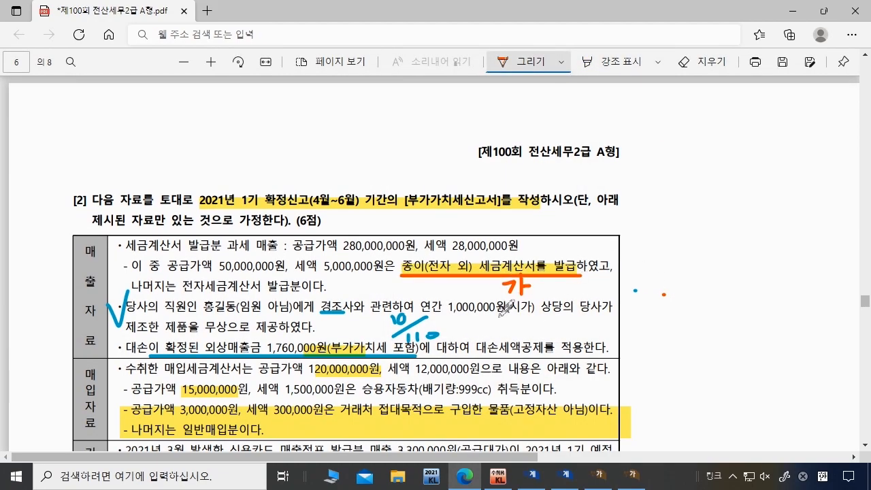
# Step: Underline the 3,300,000 credit-card sales figure and handwrite 신납 in the margin
pyautogui.scroll(-5, 501, 310)
pyautogui.scroll(1, 499, 259)
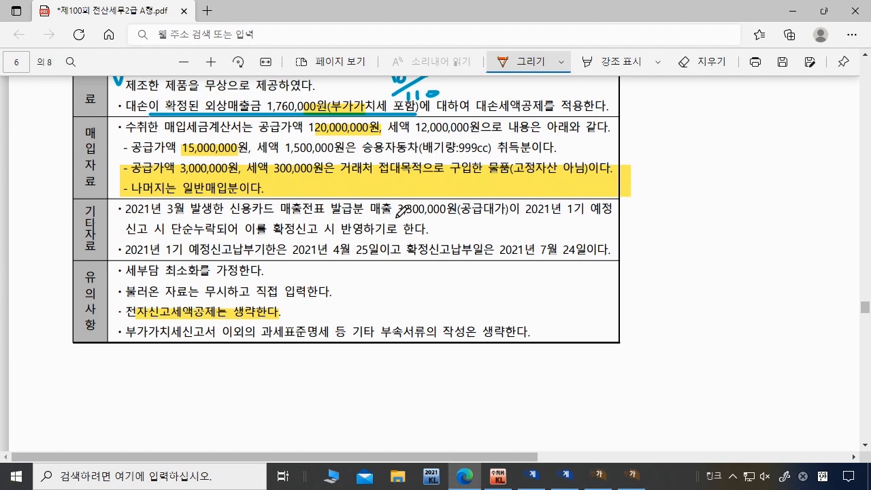
pyautogui.moveTo(398, 219); pyautogui.dragTo(488, 219)
pyautogui.moveTo(647, 201)
pyautogui.mouseDown()
pyautogui.moveTo(640, 236)
pyautogui.moveTo(658, 233)
pyautogui.mouseUp()
pyautogui.moveTo(664, 198)
pyautogui.mouseDown()
pyautogui.moveTo(669, 240)
pyautogui.moveTo(653, 240)
pyautogui.moveTo(684, 259)
pyautogui.moveTo(647, 295)
pyautogui.moveTo(663, 303)
pyautogui.mouseUp()
pyautogui.moveTo(663, 292)
pyautogui.mouseDown()
pyautogui.moveTo(671, 291)
pyautogui.moveTo(652, 333)
pyautogui.mouseUp()
pyautogui.moveTo(652, 332)
pyautogui.mouseDown()
pyautogui.moveTo(659, 312)
pyautogui.moveTo(671, 318)
pyautogui.mouseUp()
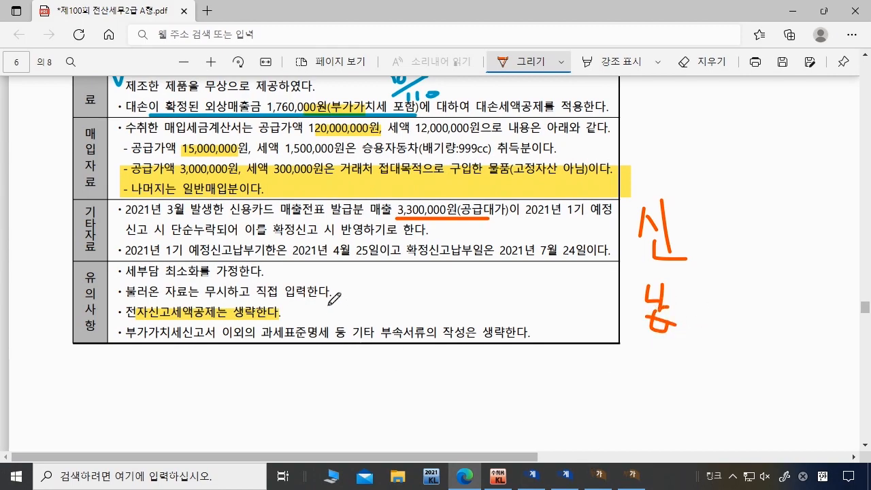
pyautogui.click(632, 475)
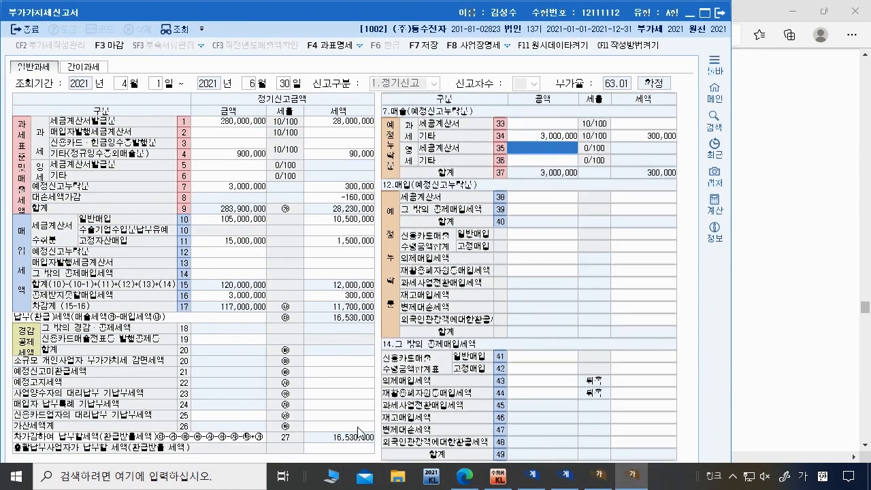
# Step: Enter 50,000,000 of late-issued invoices on penalty line 62, giving a 500,000 penalty
pyautogui.click(360, 426)
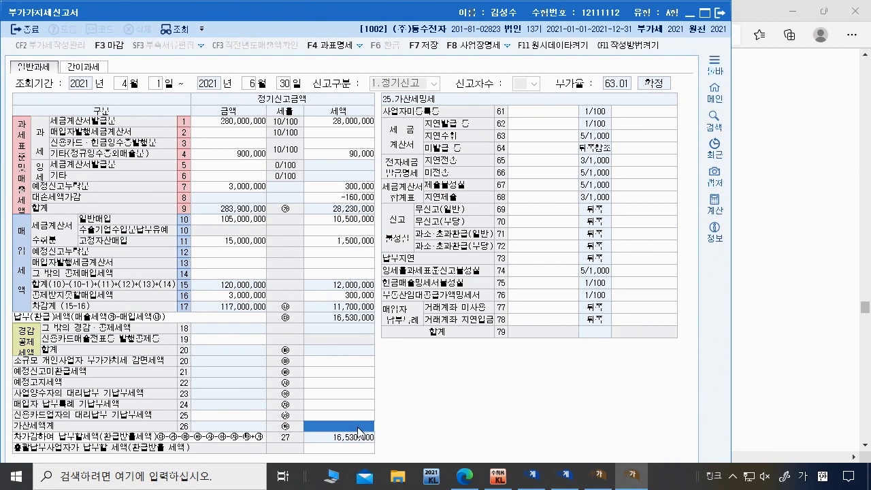
pyautogui.click(551, 125)
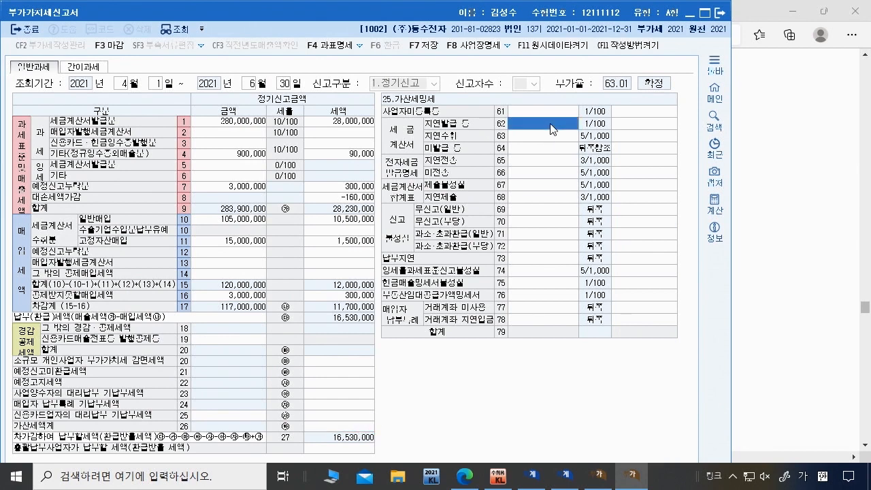
pyautogui.write('50000000')
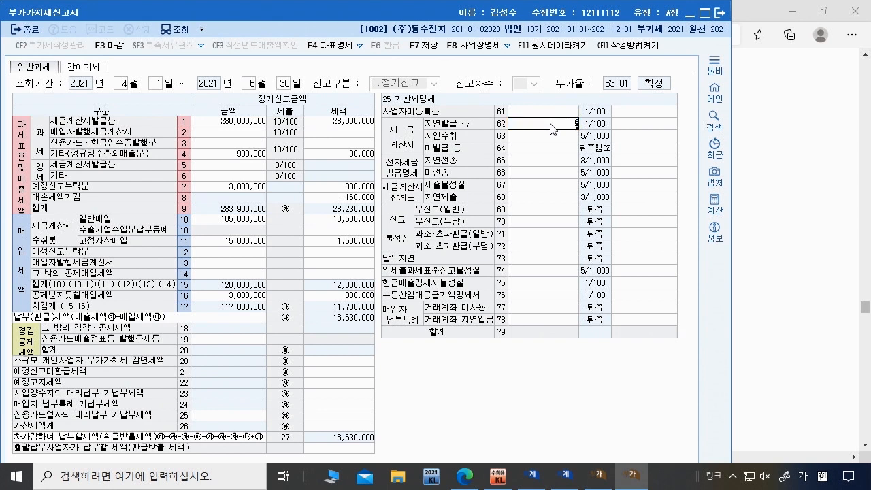
pyautogui.press('Return')
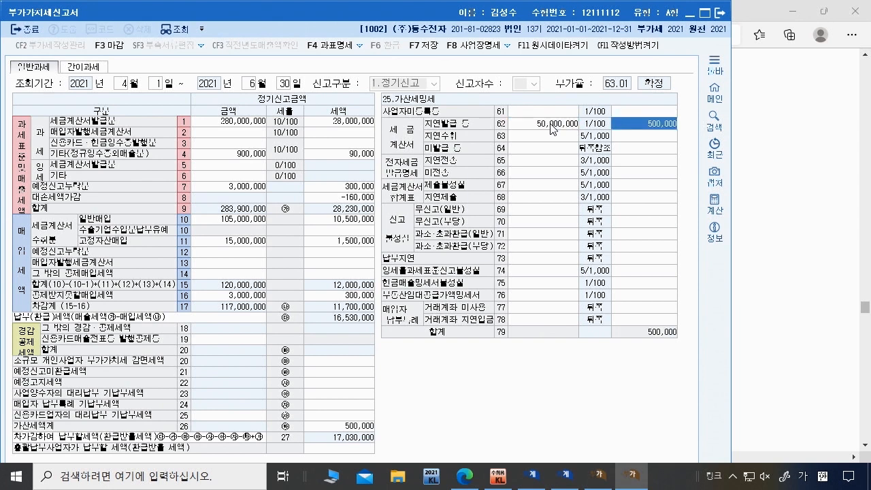
pyautogui.click(543, 147)
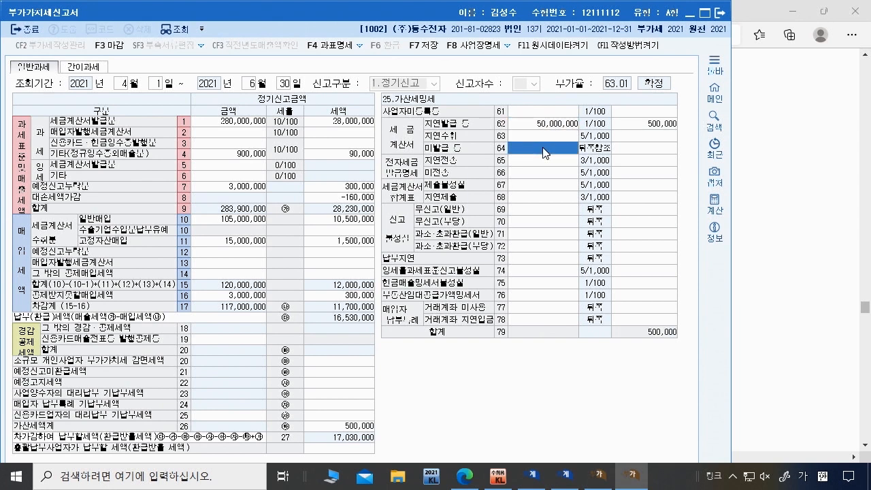
pyautogui.click(653, 148)
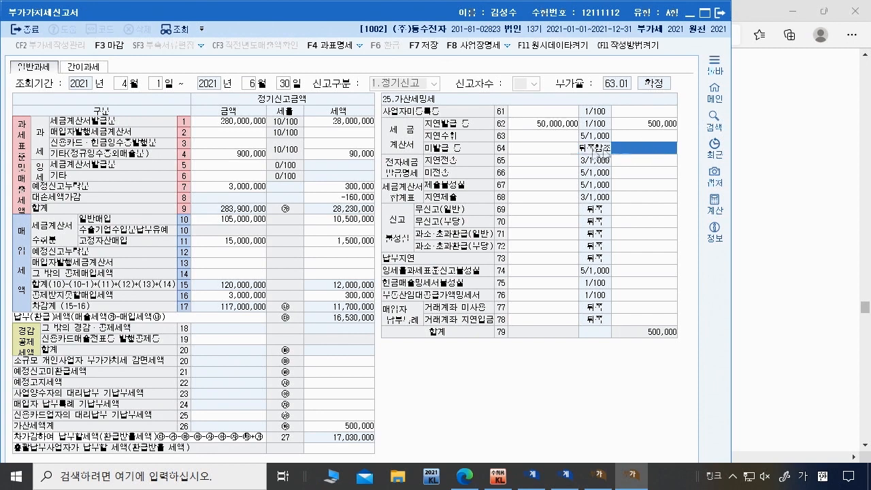
pyautogui.click(539, 147)
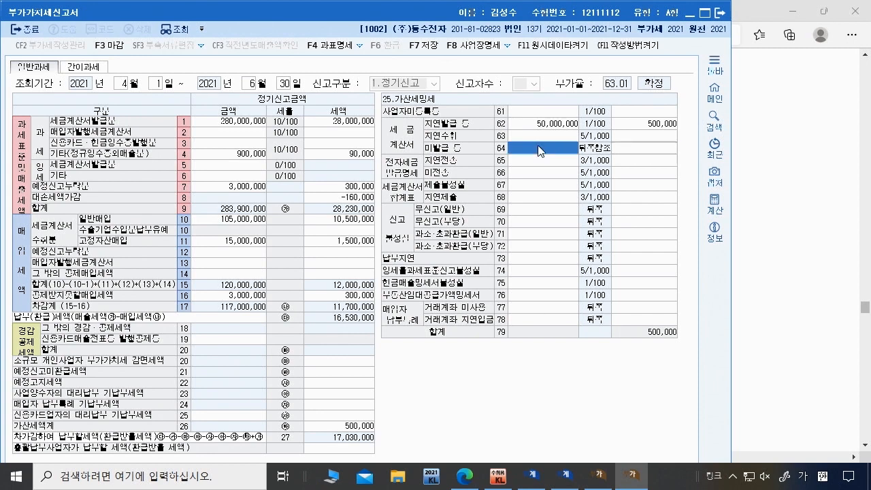
pyautogui.click(568, 127)
pyautogui.click(649, 126)
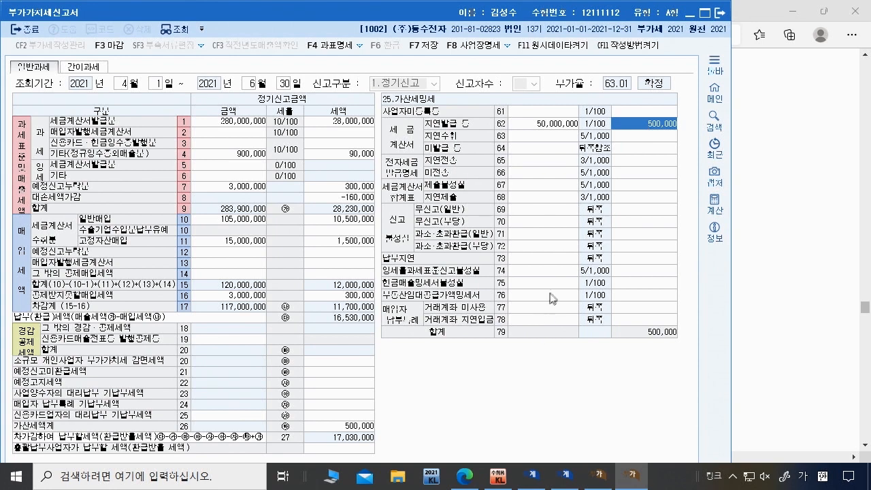
# Step: Enter 300,000 of under-reported tax on line 71 after underlining 단순누락 in the PDF
pyautogui.click(509, 234)
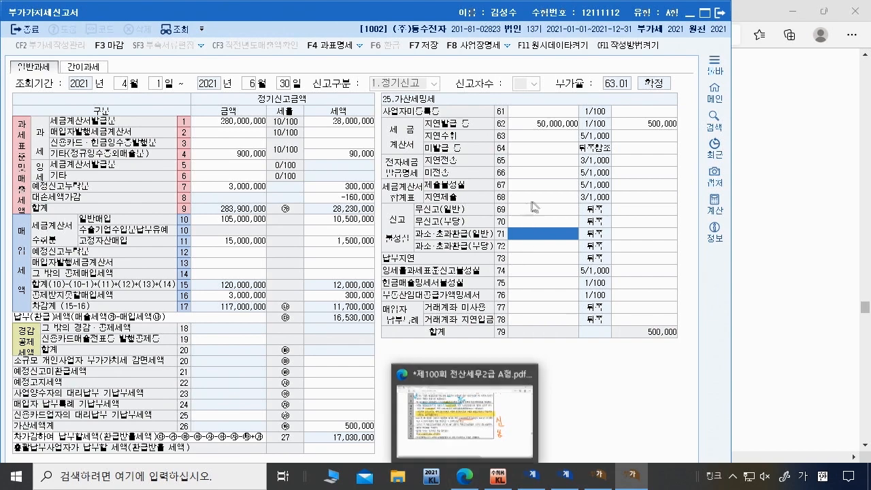
pyautogui.click(476, 405)
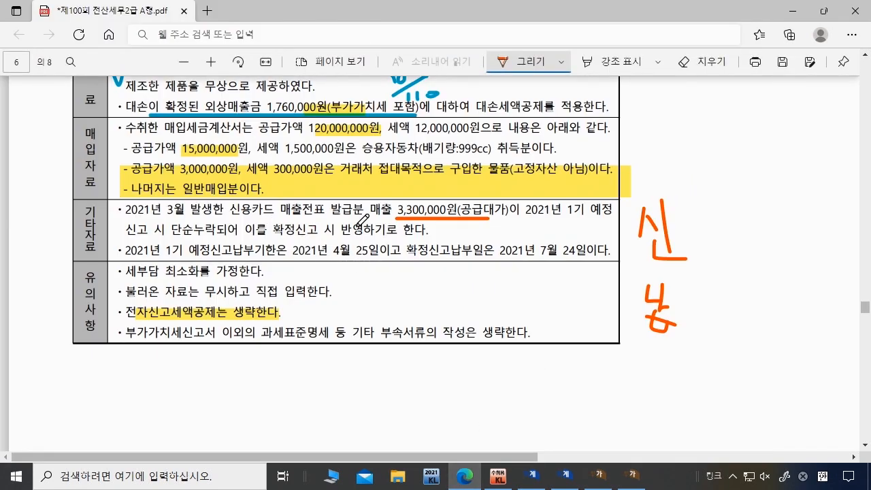
pyautogui.moveTo(177, 232); pyautogui.dragTo(216, 239)
pyautogui.click(632, 480)
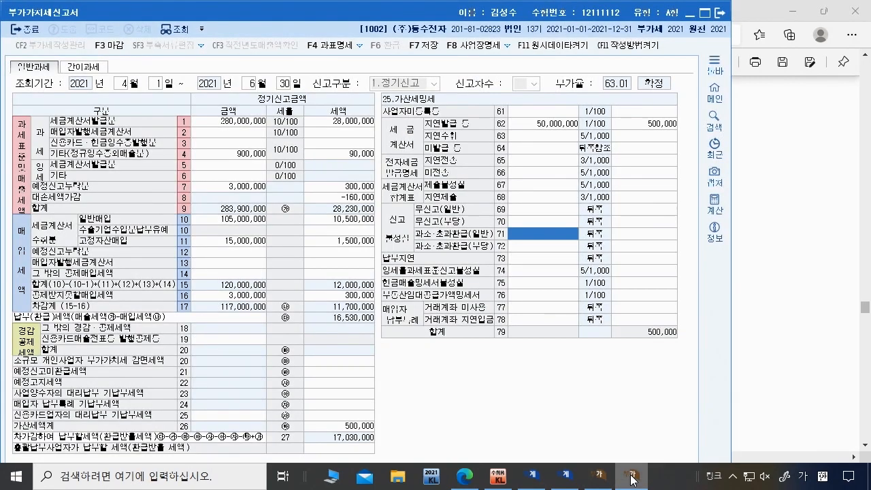
pyautogui.click(632, 480)
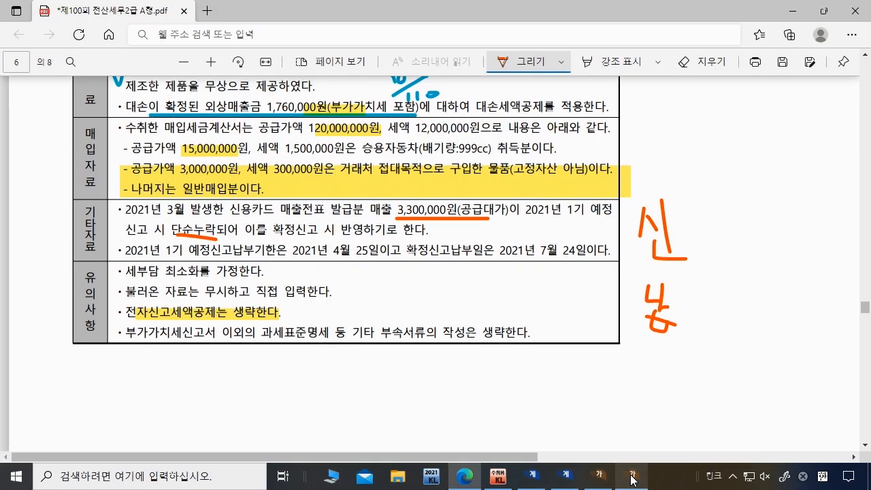
pyautogui.click(632, 480)
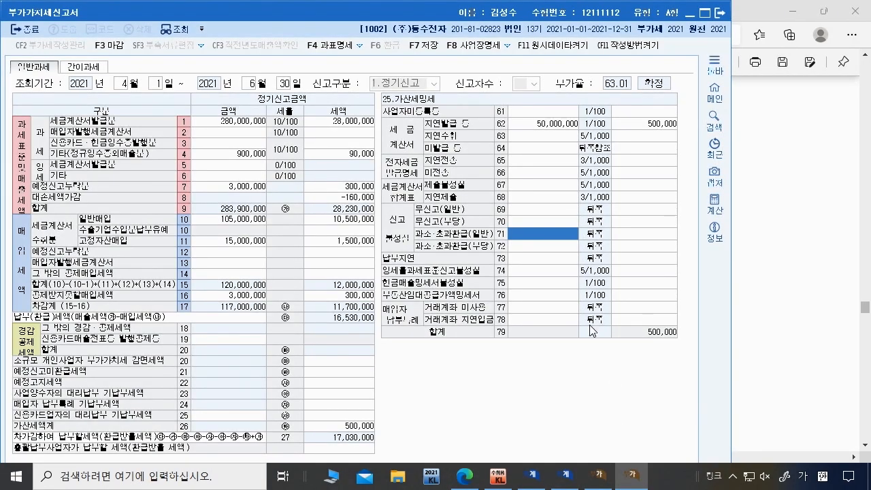
pyautogui.click(634, 479)
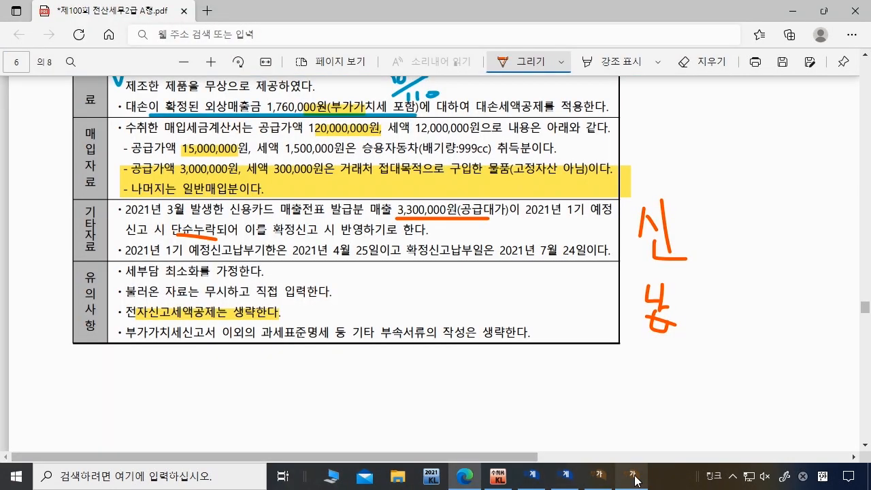
pyautogui.click(635, 481)
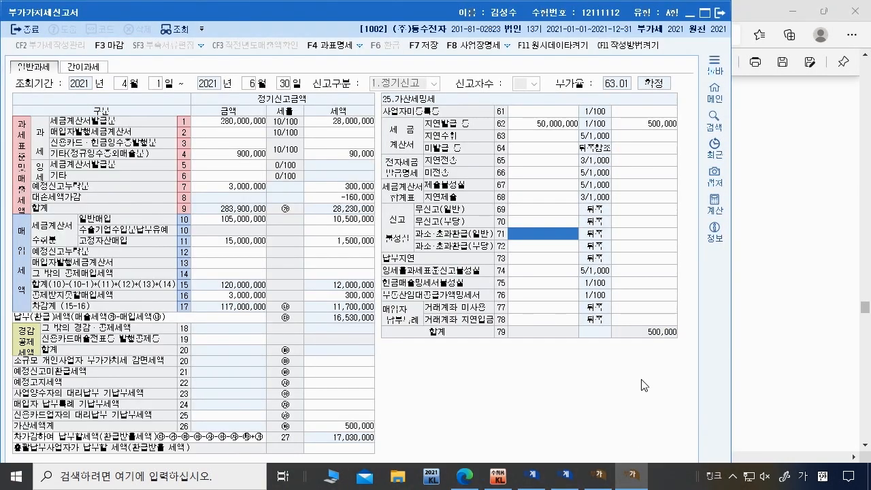
pyautogui.write('300,000')
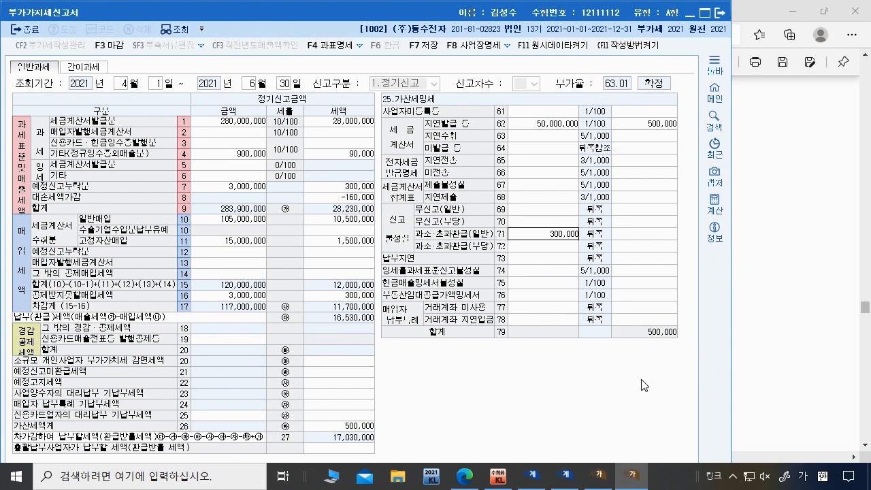
pyautogui.press('Return')
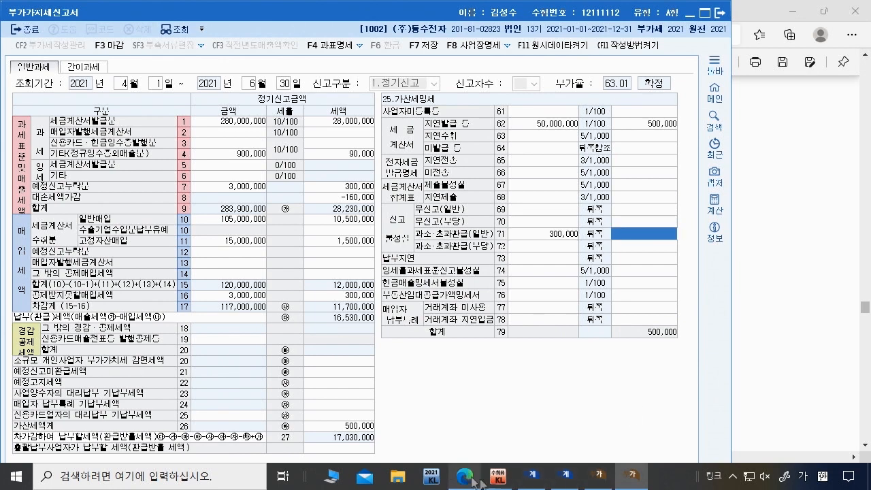
pyautogui.click(574, 480)
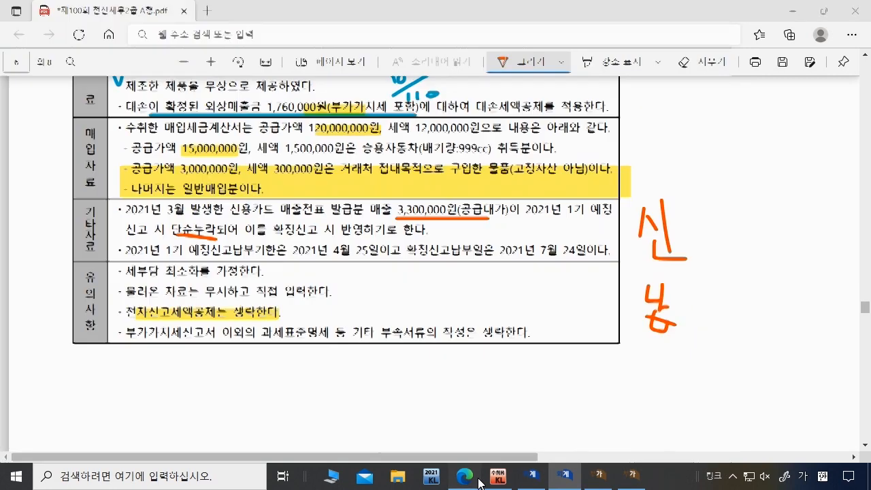
# Step: Handwrite the penalty calculation below the table in the exam PDF
pyautogui.click(464, 476)
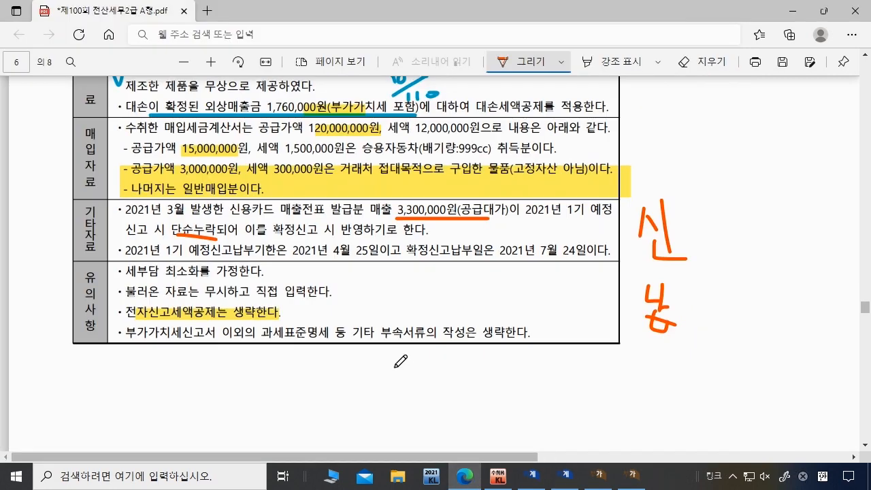
pyautogui.moveTo(396, 367)
pyautogui.mouseDown()
pyautogui.moveTo(411, 386)
pyautogui.moveTo(426, 376)
pyautogui.moveTo(447, 390)
pyautogui.mouseUp()
pyautogui.moveTo(447, 378)
pyautogui.mouseDown()
pyautogui.moveTo(437, 392)
pyautogui.moveTo(456, 389)
pyautogui.moveTo(465, 373)
pyautogui.moveTo(474, 387)
pyautogui.moveTo(521, 382)
pyautogui.moveTo(525, 392)
pyautogui.mouseUp()
pyautogui.click(487, 386)
pyautogui.moveTo(541, 372); pyautogui.dragTo(537, 393)
pyautogui.click(556, 385)
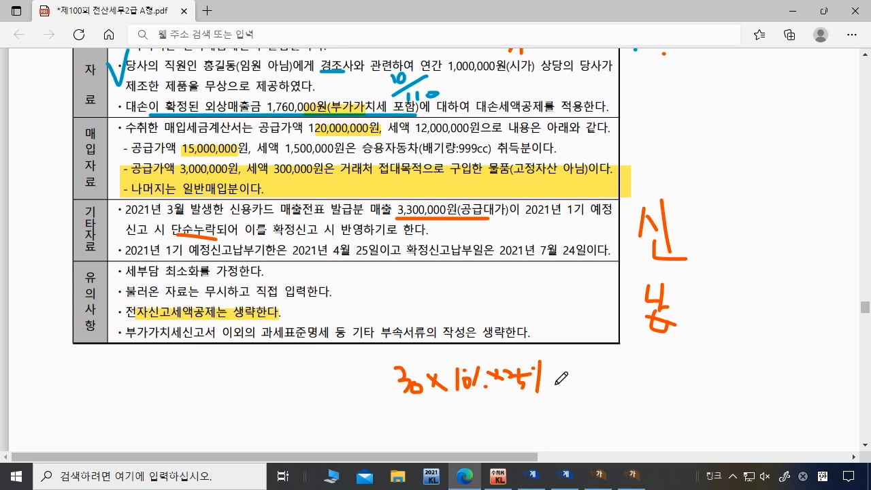
# Step: Enter 6,750 as the line 71 under-reporting penalty
pyautogui.click(632, 476)
pyautogui.write('6750')
pyautogui.press('Return')
pyautogui.press('Return')
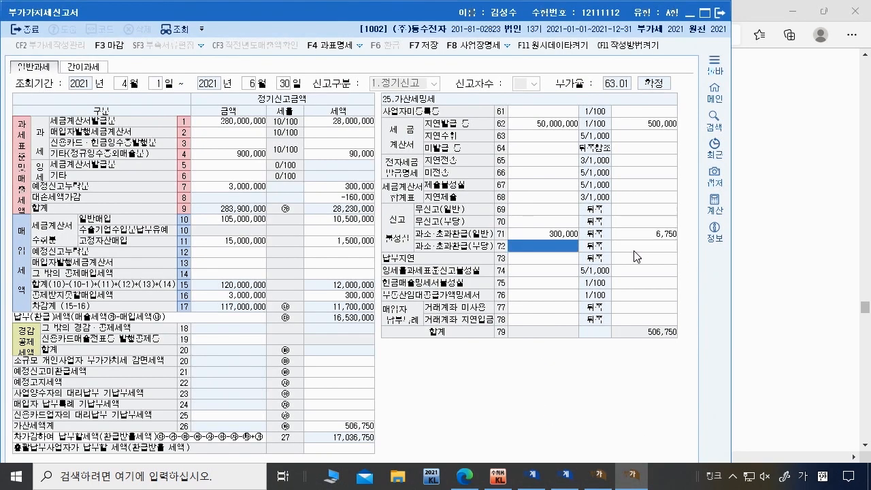
# Step: Enter 300,000 in row 73 and underline the 2021년 7월 24일 due date in the PDF
pyautogui.write('3000000')
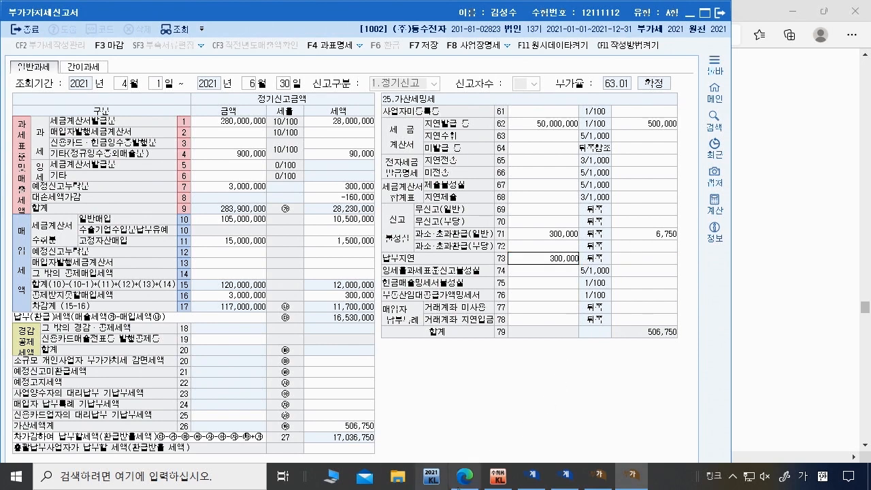
pyautogui.click(464, 476)
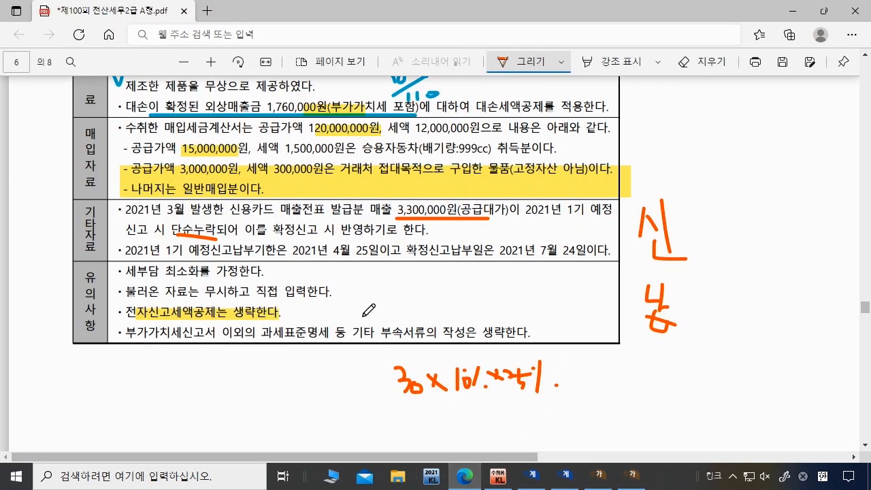
pyautogui.scroll(4, 398, 258)
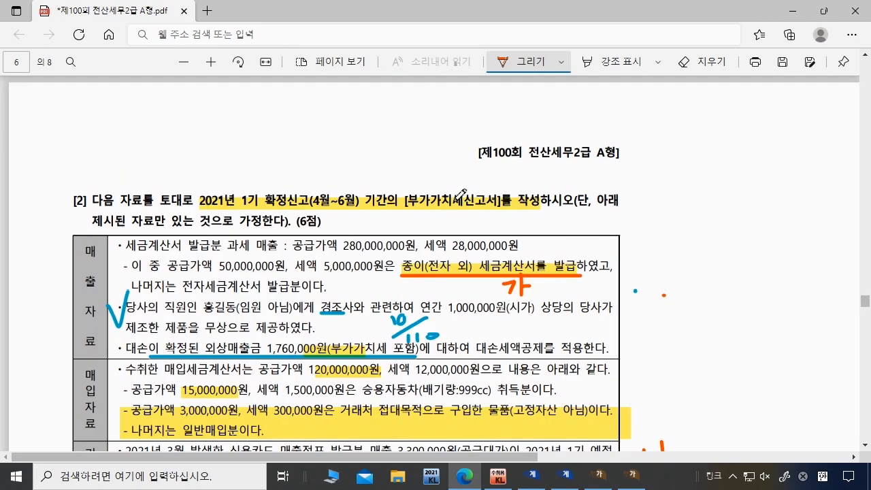
pyautogui.scroll(-3, 461, 193)
pyautogui.moveTo(294, 317); pyautogui.dragTo(360, 317)
pyautogui.moveTo(489, 318); pyautogui.dragTo(600, 317)
# Step: Calculate delay days from 2021-04-25 to 2021-07-24 and apply the 90 days to row 73
pyautogui.moveTo(630, 485)
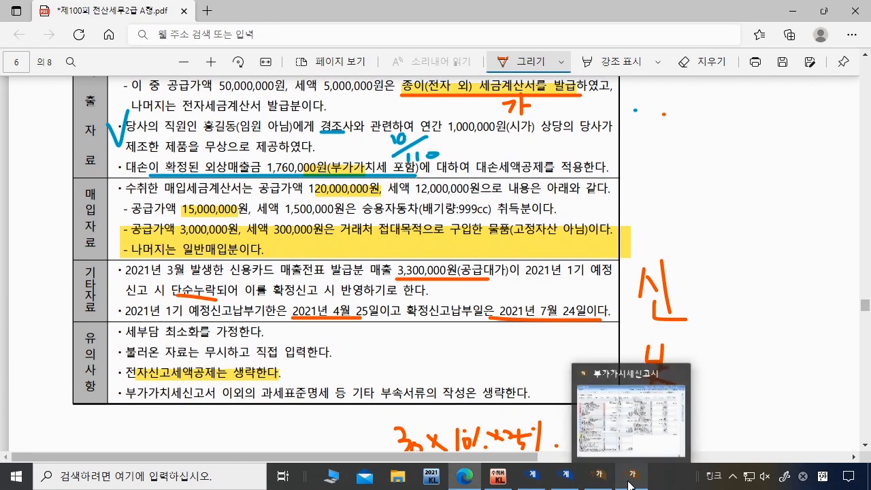
pyautogui.click(651, 450)
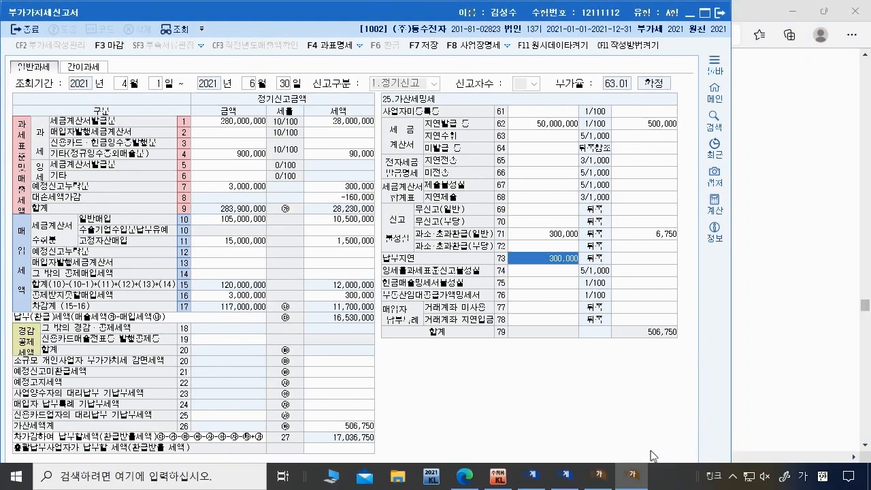
pyautogui.write('2')
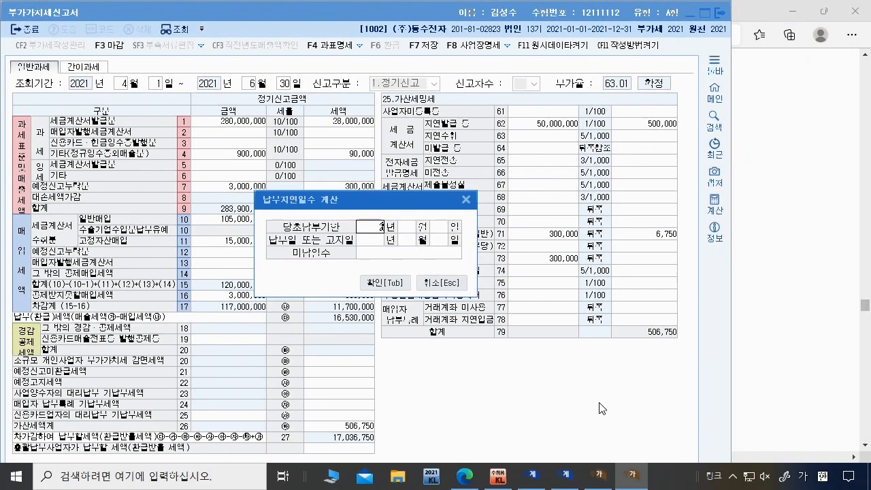
pyautogui.write('021 년 4')
pyautogui.press('Return')
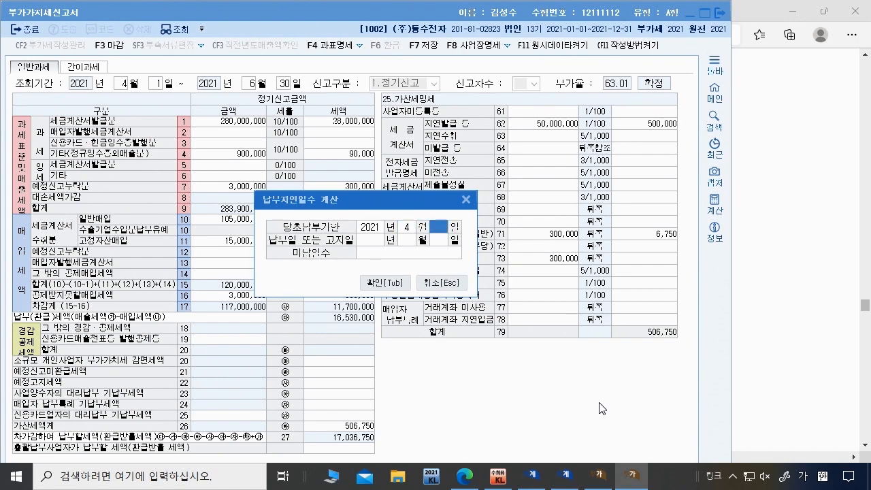
pyautogui.write('25')
pyautogui.write('2021')
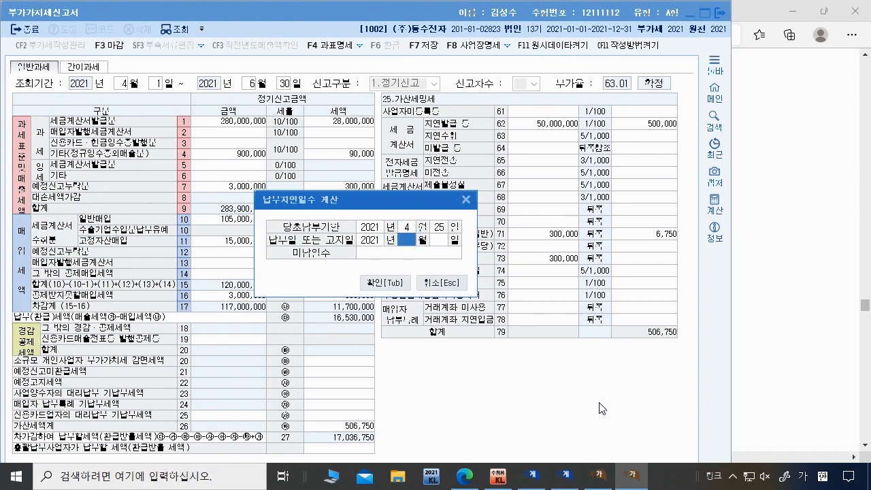
pyautogui.click(463, 477)
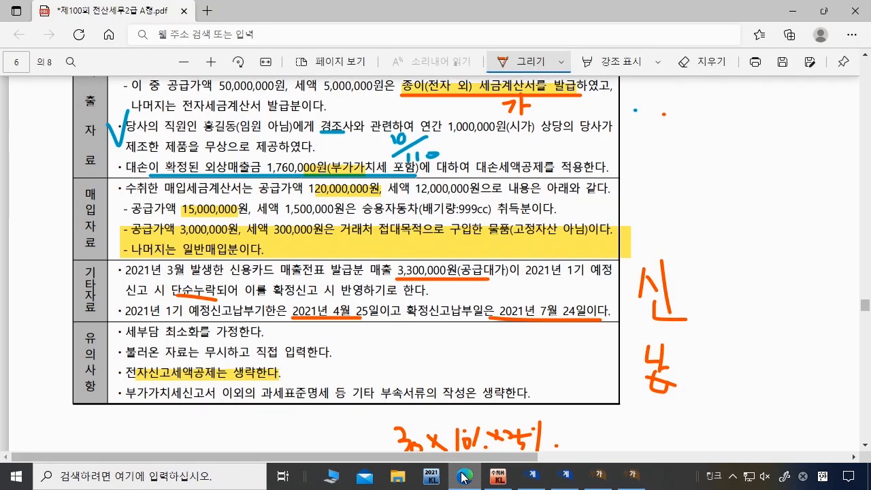
pyautogui.click(464, 476)
pyautogui.click(463, 477)
pyautogui.click(464, 477)
pyautogui.write('7')
pyautogui.press('Return')
pyautogui.write('24')
pyautogui.press('Return')
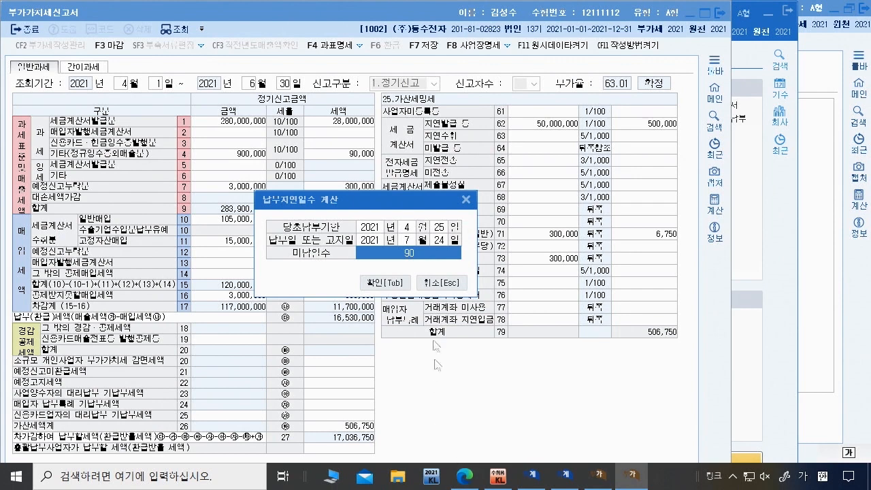
pyautogui.click(384, 283)
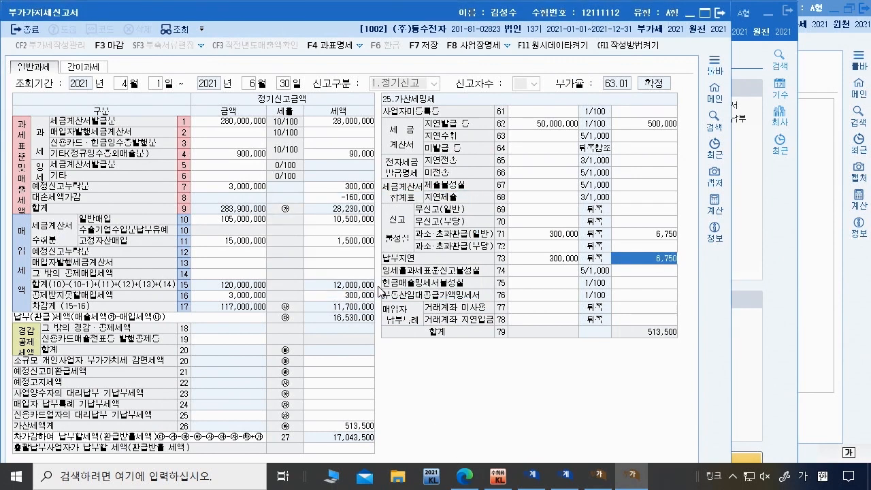
# Step: Correct the row 71 penalty from 6,750 to 7,500
pyautogui.click(676, 236)
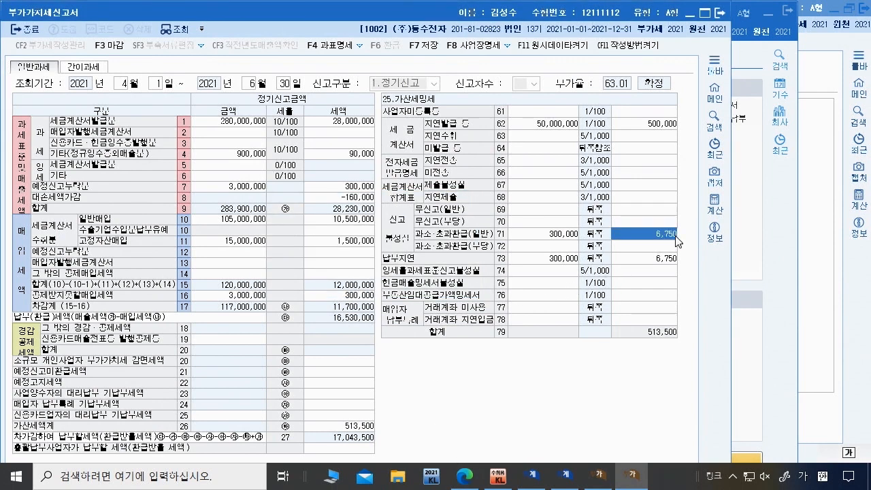
pyautogui.click(464, 477)
pyautogui.click(464, 476)
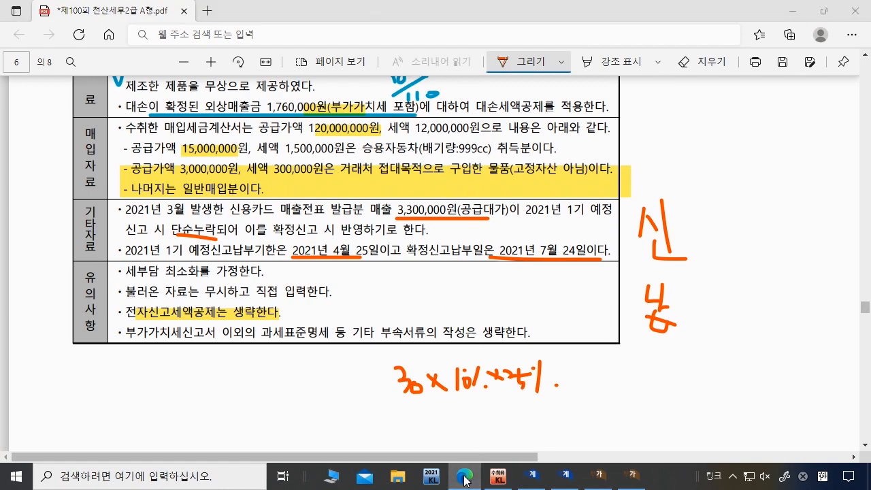
pyautogui.press('Delete')
pyautogui.write('7,50')
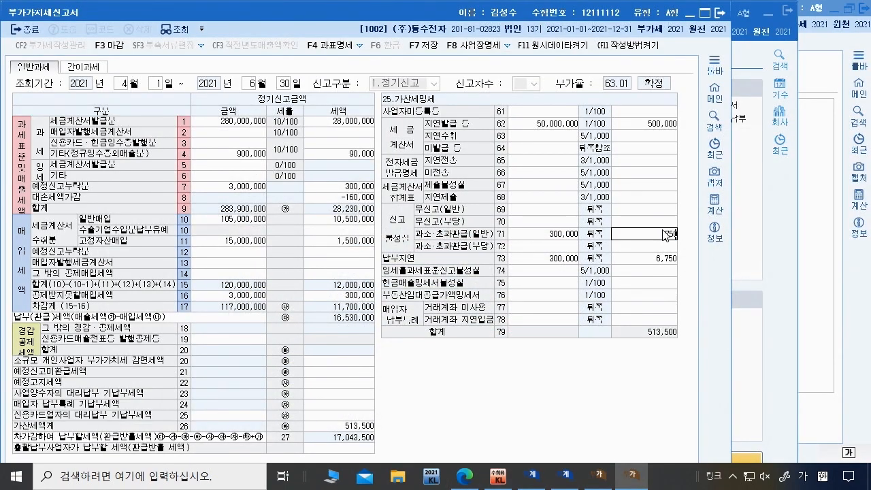
pyautogui.write('0')
pyautogui.press('Return')
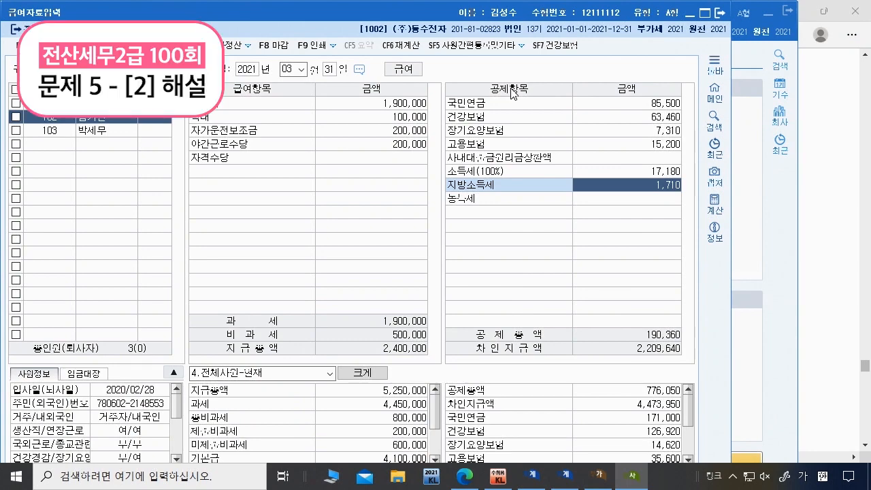
# Step: Open 연말정산추가자료입력 from the main menu and scroll the exam PDF to problem [2]
pyautogui.click(744, 224)
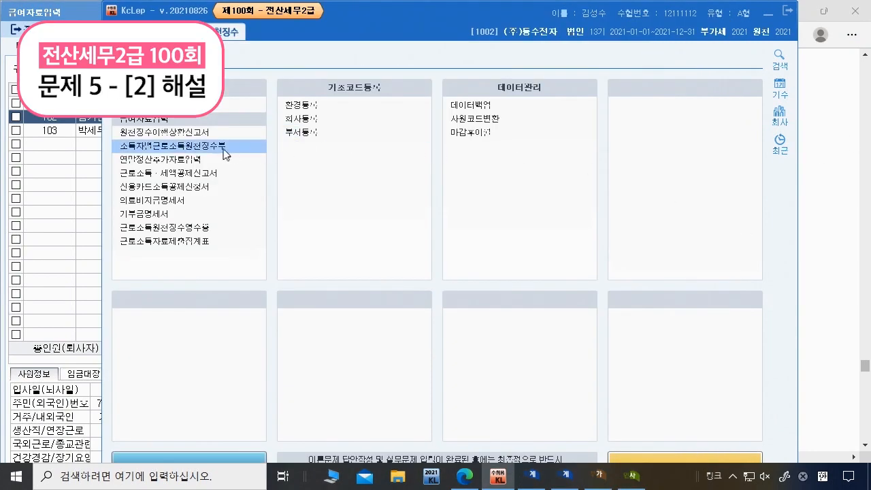
pyautogui.click(172, 161)
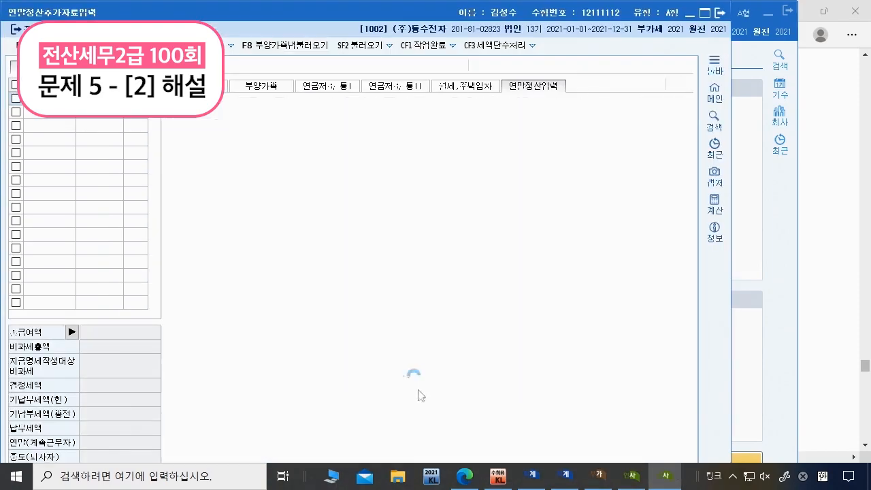
pyautogui.hotkey('alt', 'Tab')
pyautogui.scroll(-5, 387, 307)
pyautogui.scroll(1, 386, 307)
pyautogui.scroll(1, 525, 177)
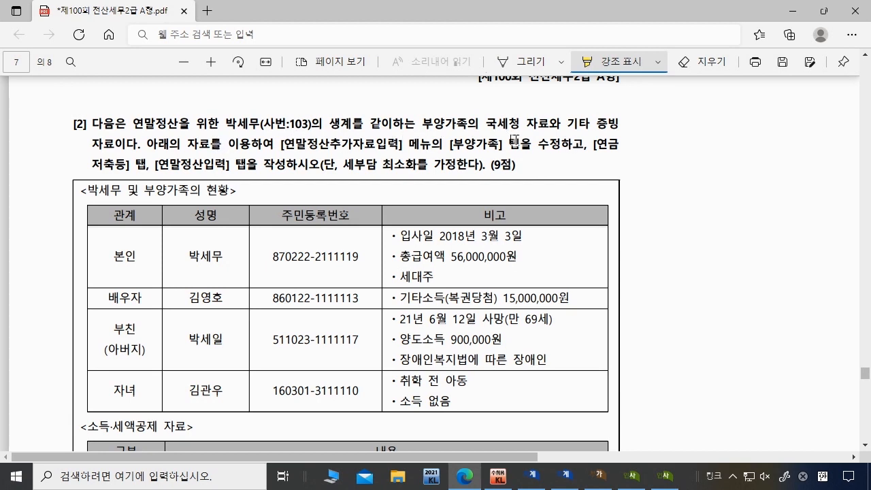
# Step: Highlight the tab names the question asks to complete in the exam PDF
pyautogui.moveTo(453, 145); pyautogui.dragTo(275, 168)
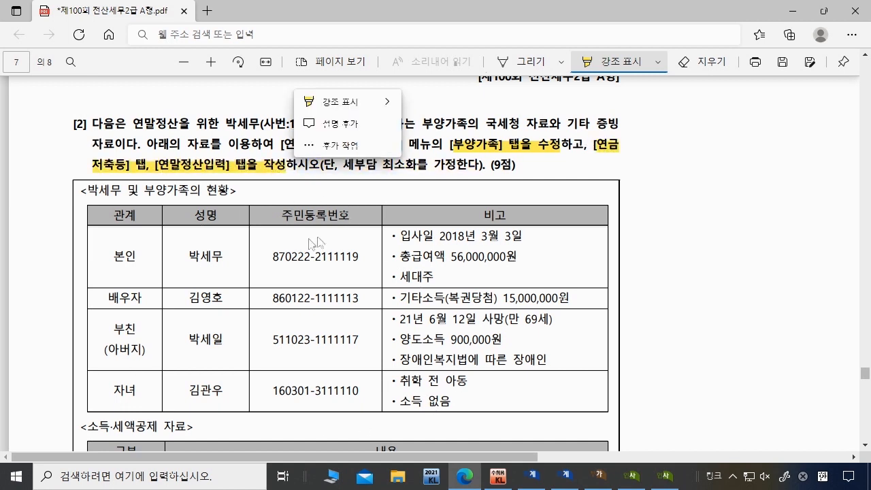
pyautogui.click(213, 260)
pyautogui.scroll(-1, 293, 227)
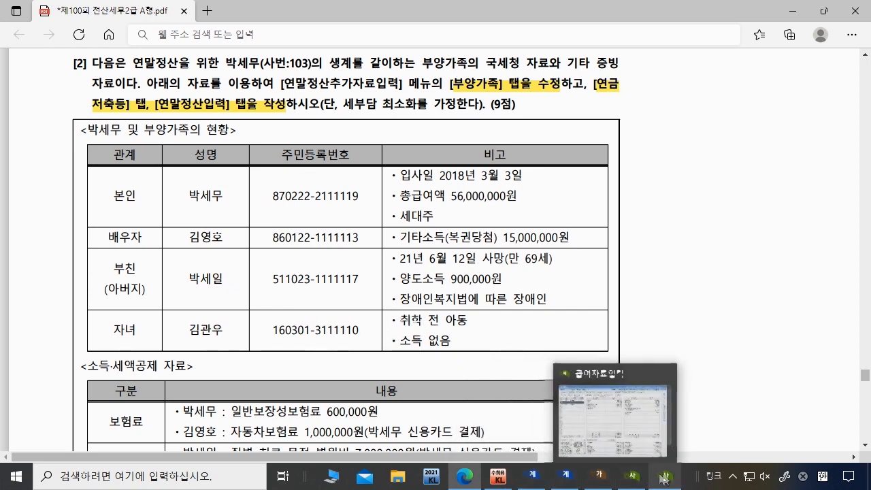
# Step: Load employee 103 in the year-end settlement screen and show the 부양가족 tab
pyautogui.click(626, 478)
pyautogui.doubleClick(340, 206)
pyautogui.click(261, 86)
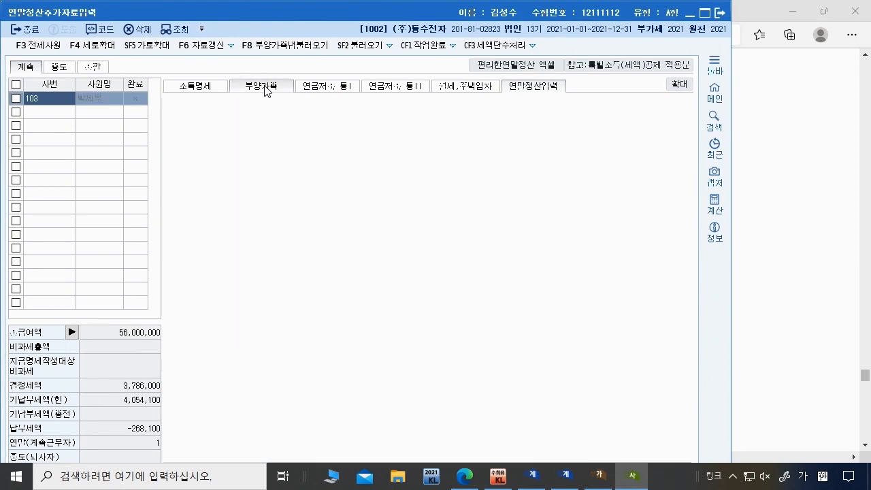
# Step: Move to the father's row and try basic deduction options, including 60세이상 and disabled
pyautogui.press('Return')
pyautogui.press('Return')
pyautogui.press('Return')
pyautogui.press('Return')
pyautogui.press('Return')
pyautogui.press('Return')
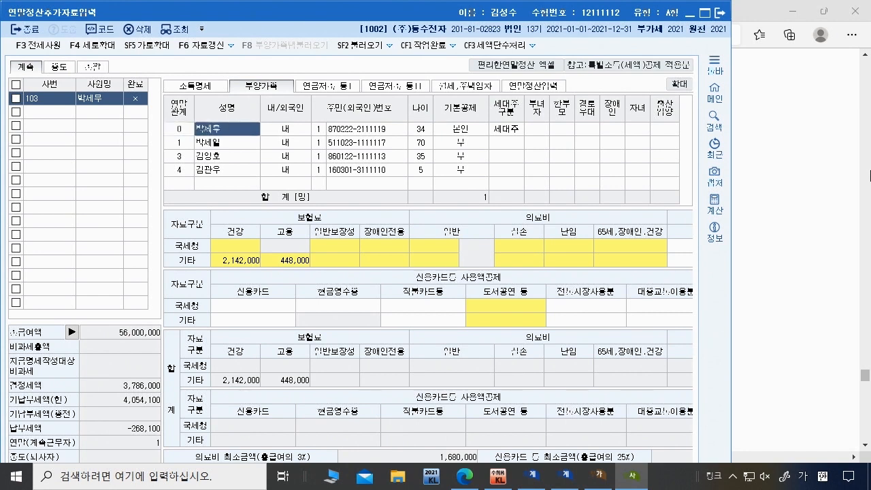
pyautogui.press('Return')
pyautogui.press('Return')
pyautogui.press('Return')
pyautogui.press('Return')
pyautogui.press('Return')
pyautogui.press('Return')
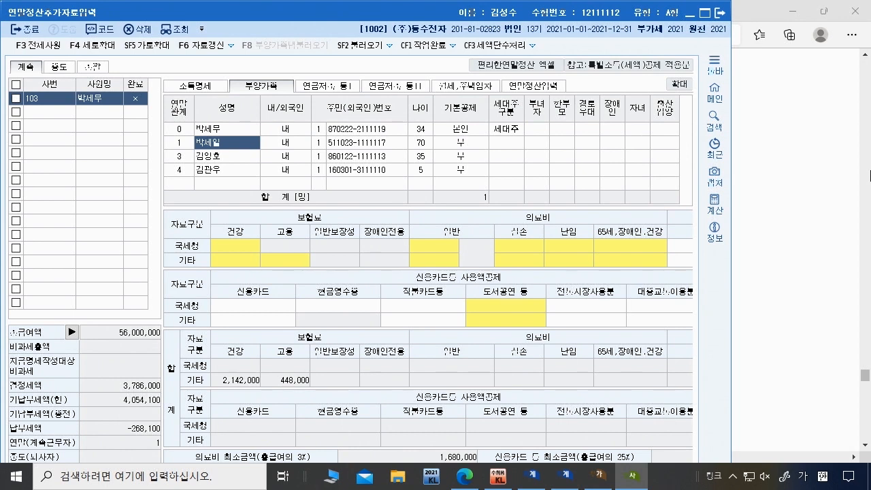
pyautogui.press('Return')
pyautogui.press('Return')
pyautogui.press('Return')
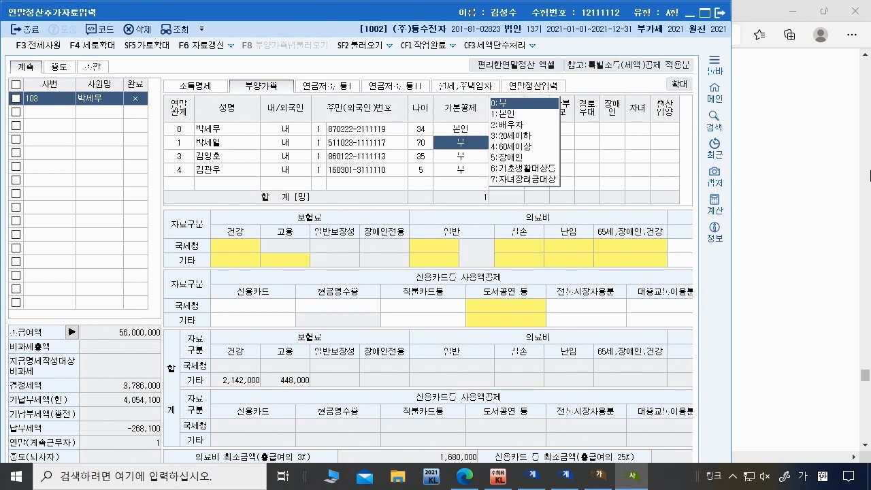
pyautogui.write('4')
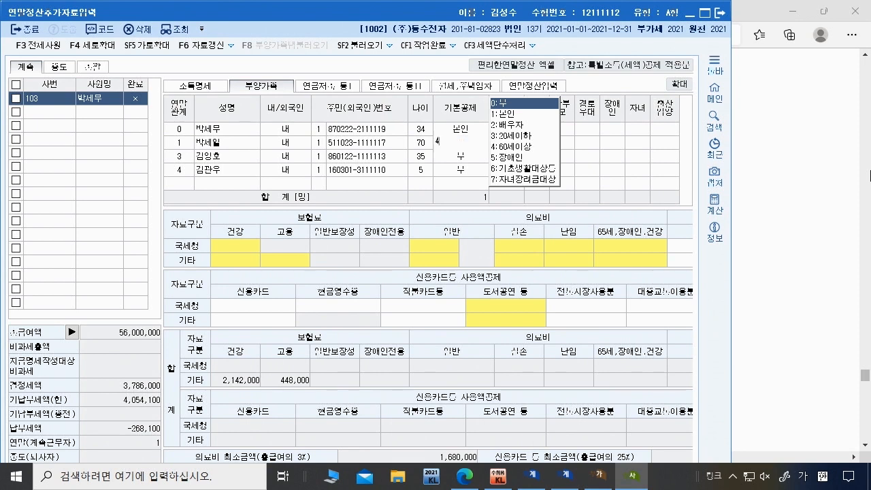
pyautogui.press('Return')
pyautogui.press('Return')
pyautogui.press('Return')
pyautogui.press('Return')
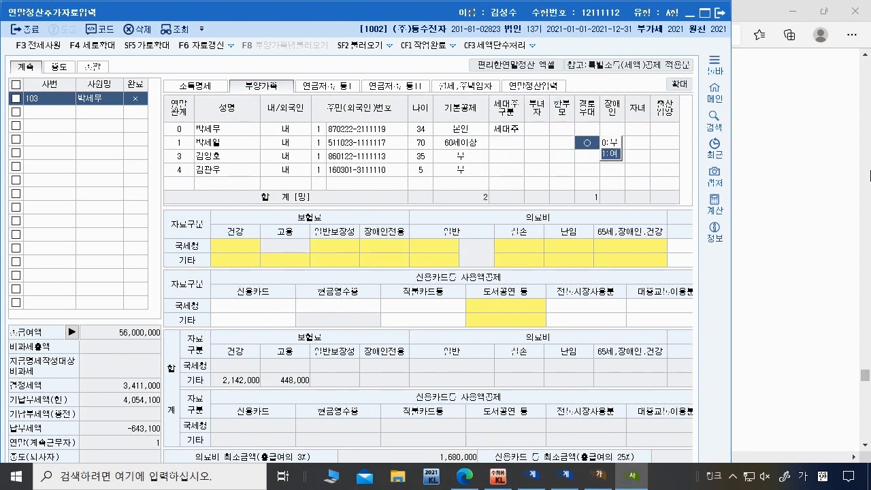
pyautogui.write('0')
pyautogui.press('Return')
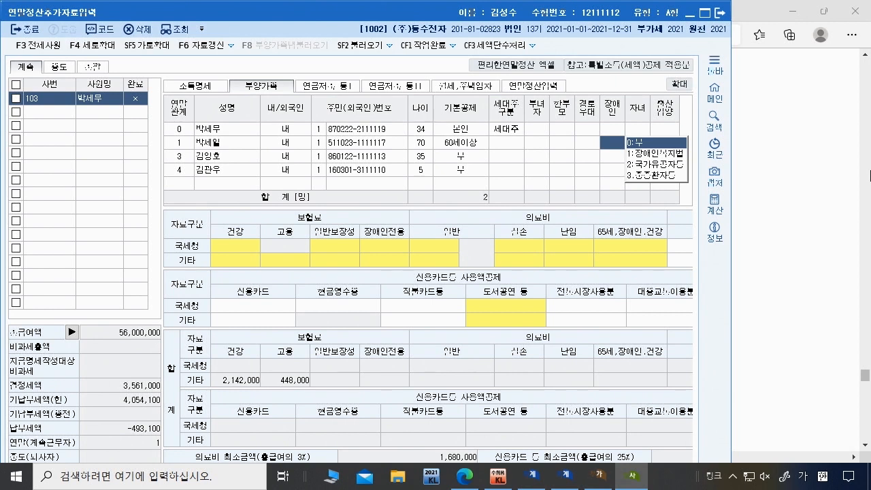
pyautogui.press('Left')
pyautogui.press('Left')
pyautogui.press('Left')
pyautogui.press('Left')
pyautogui.press('Left')
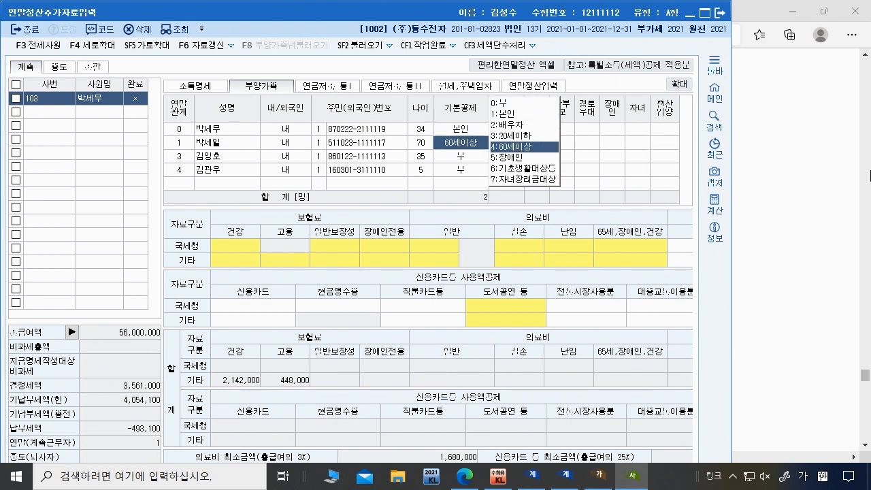
pyautogui.press('Return')
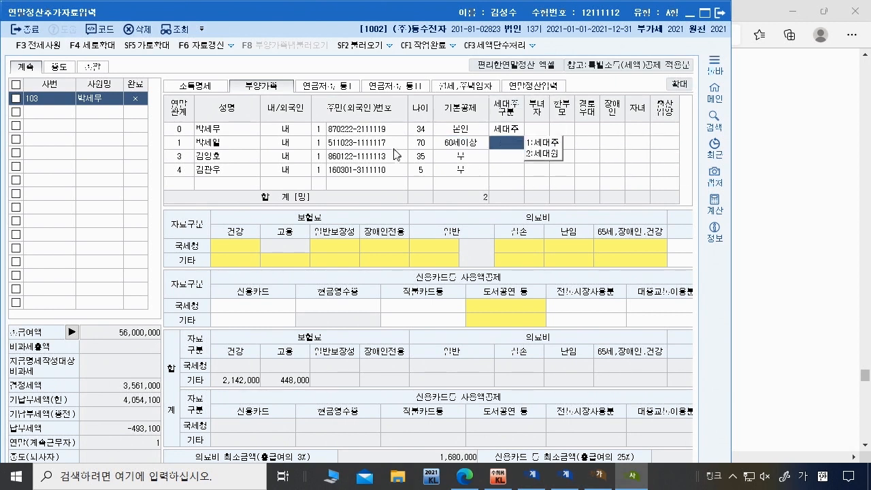
pyautogui.press('Left')
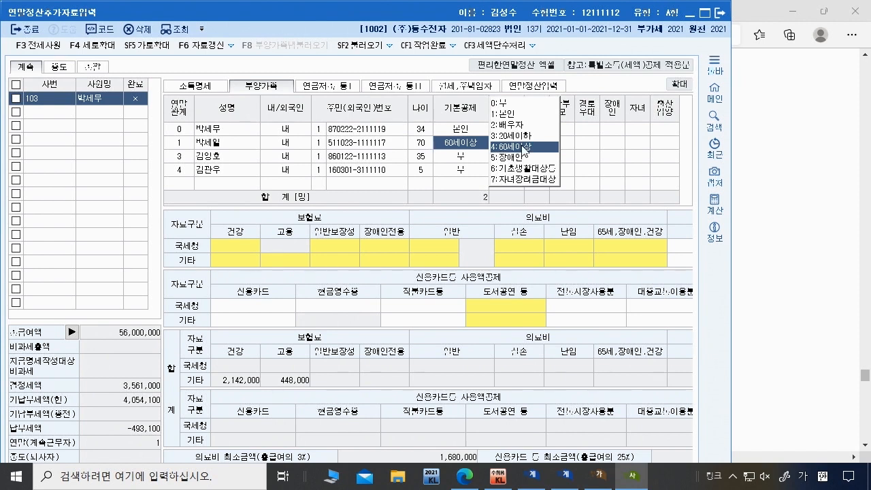
pyautogui.click(522, 103)
pyautogui.press('Return')
pyautogui.press('Left')
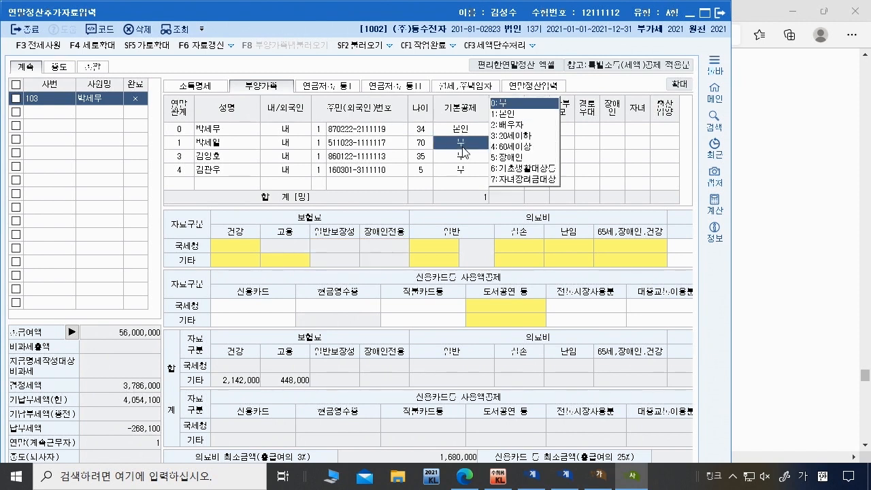
pyautogui.click(495, 157)
pyautogui.click(586, 169)
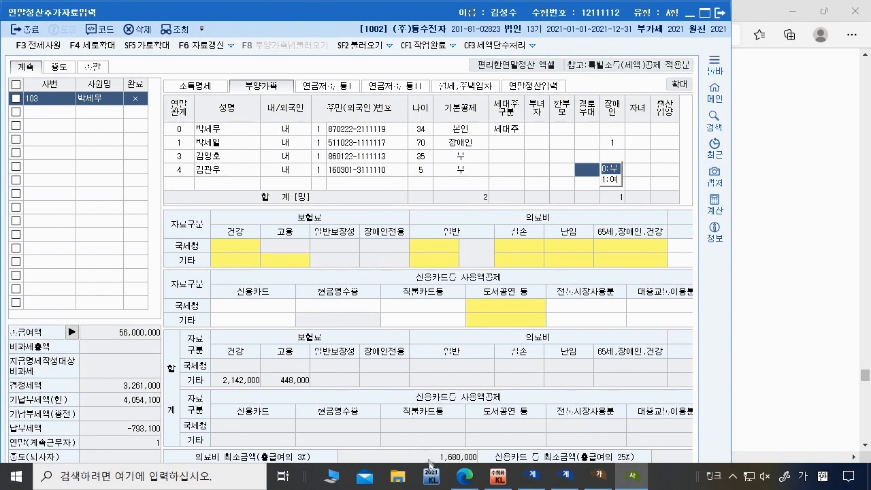
# Step: Highlight the father's date-of-death note in the exam PDF
pyautogui.click(463, 479)
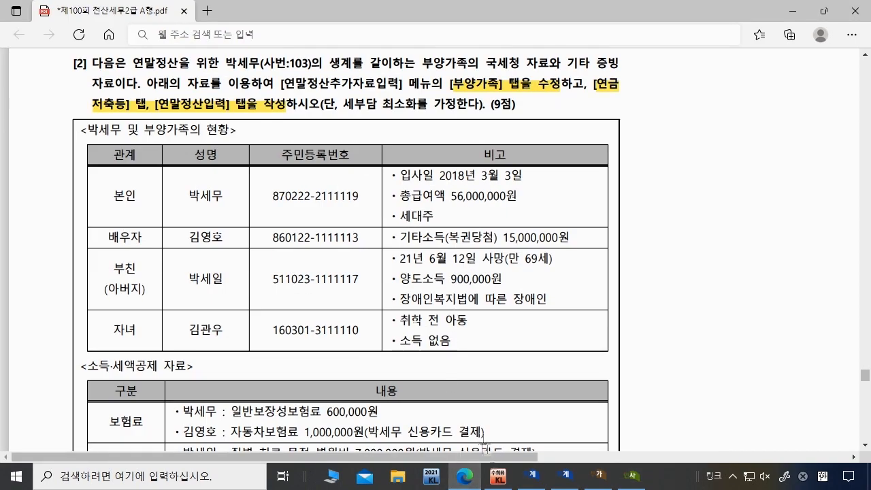
pyautogui.click(632, 475)
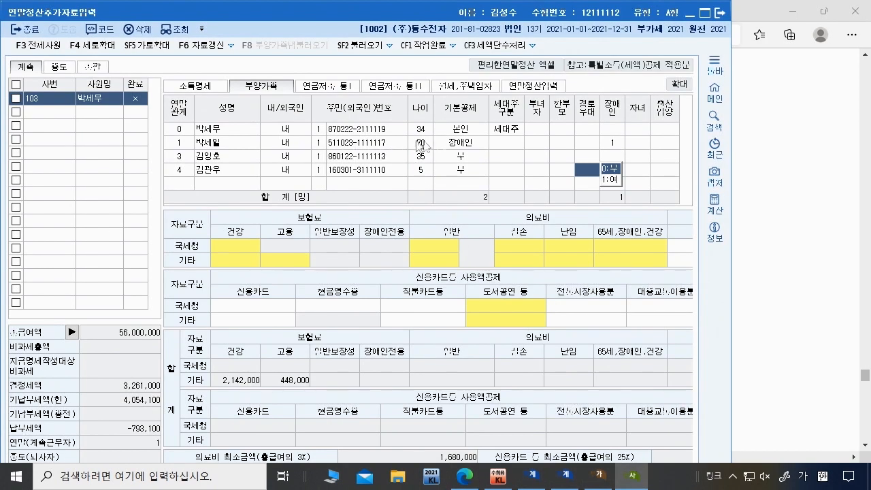
pyautogui.click(630, 480)
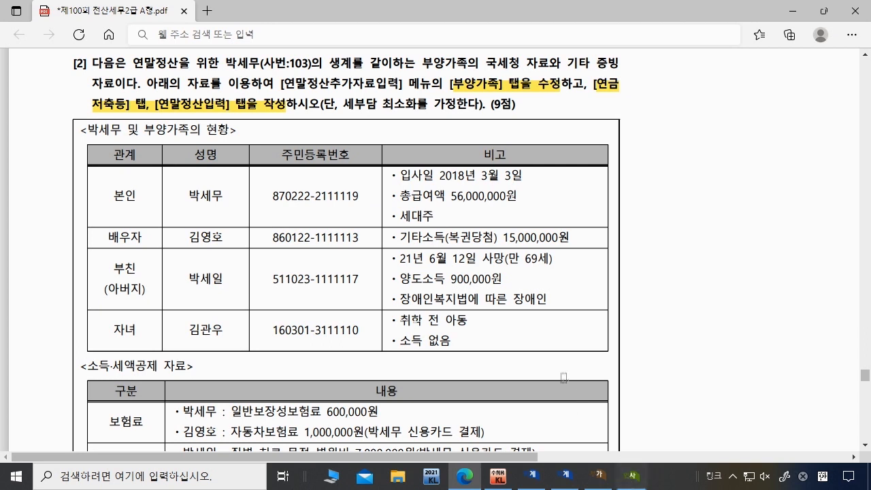
pyautogui.moveTo(400, 259); pyautogui.dragTo(558, 255)
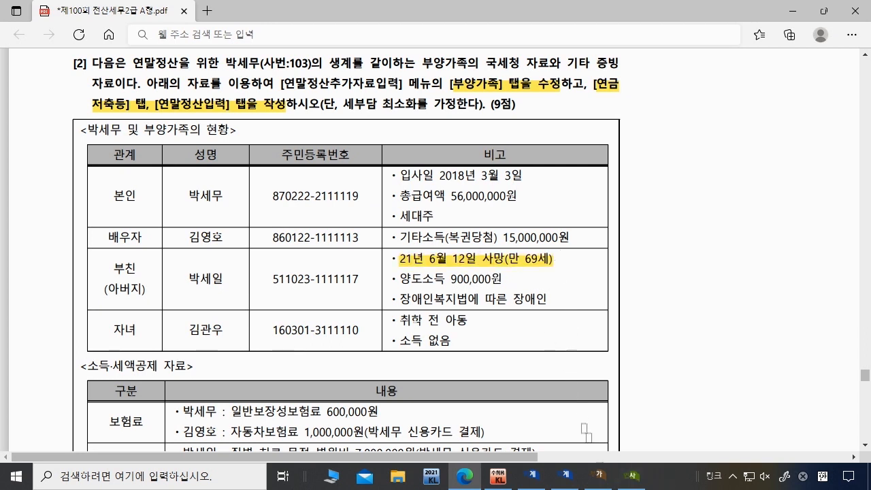
pyautogui.click(630, 480)
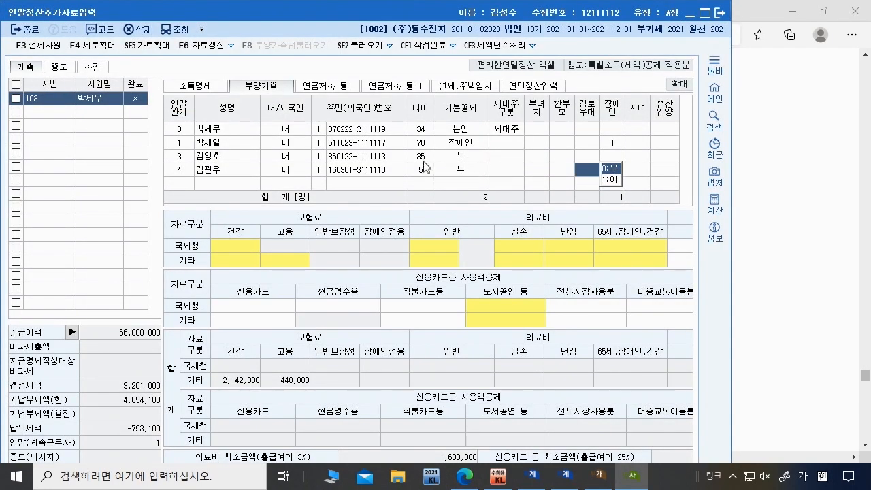
pyautogui.click(425, 154)
# Step: Set the father's basic deduction to 60세이상 with disability type 1
pyautogui.click(464, 145)
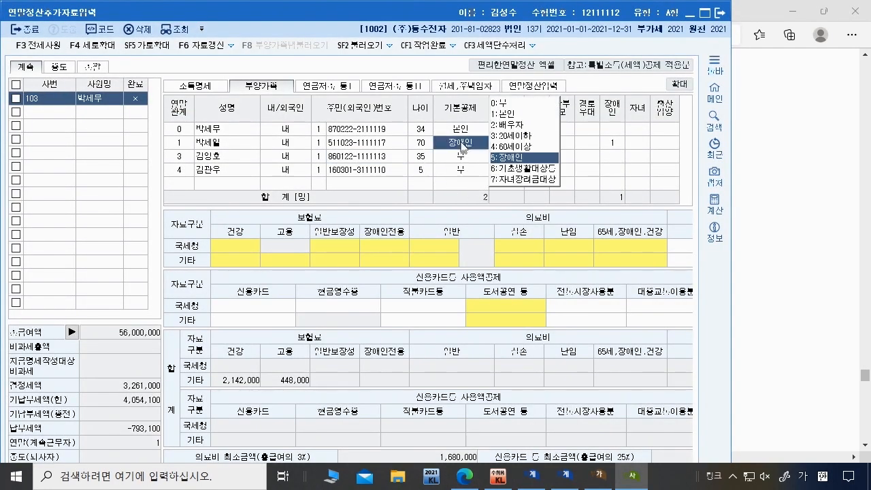
pyautogui.click(514, 146)
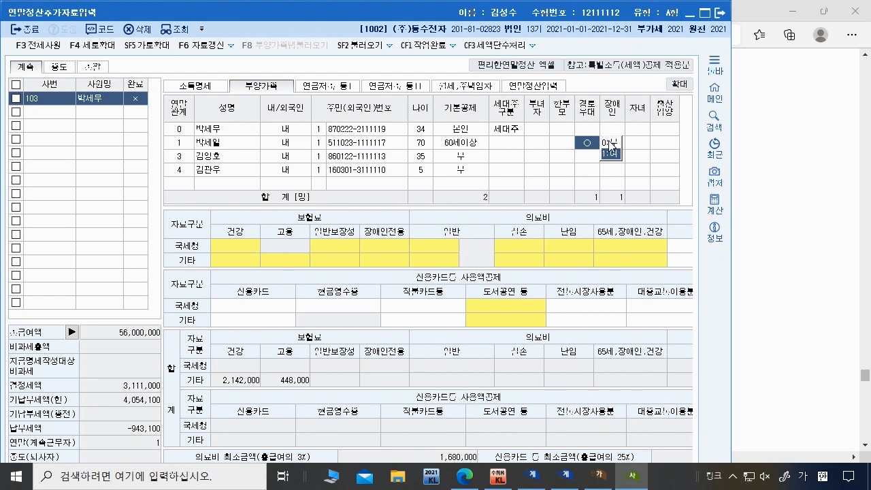
pyautogui.click(612, 143)
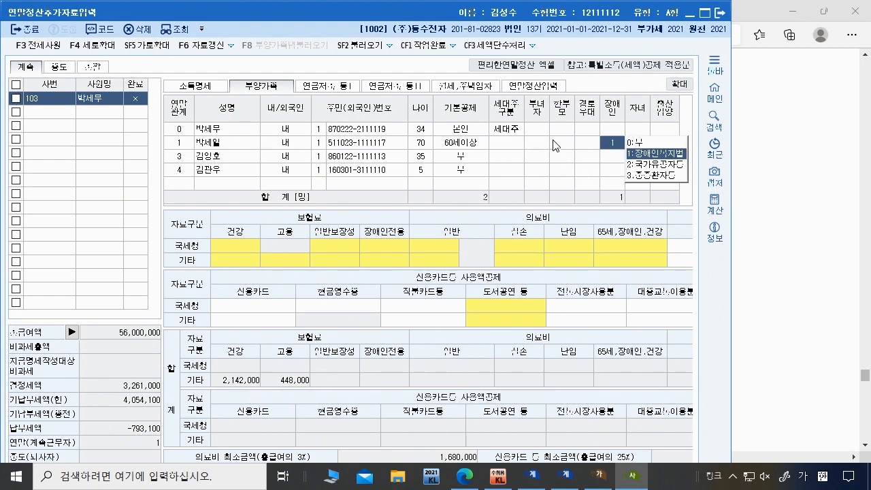
pyautogui.press('Return')
pyautogui.press('Return')
pyautogui.press('Return')
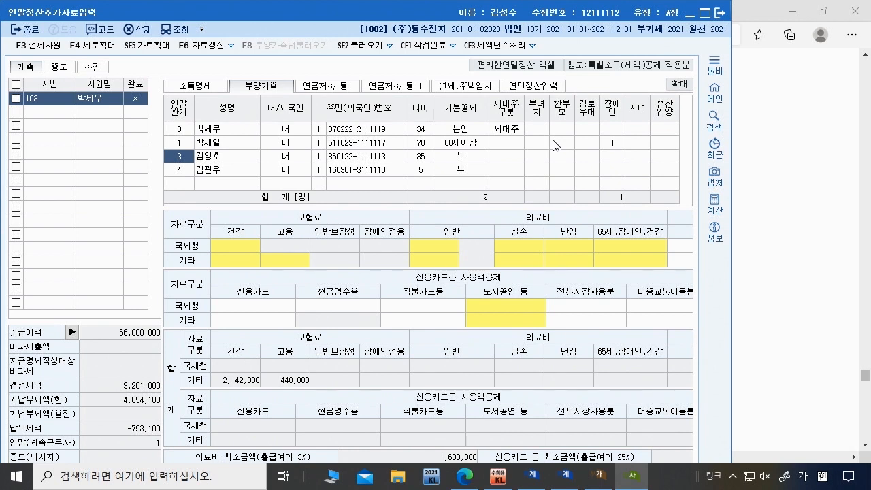
# Step: Step through the spouse's row fields to reach the child's row
pyautogui.press('Return')
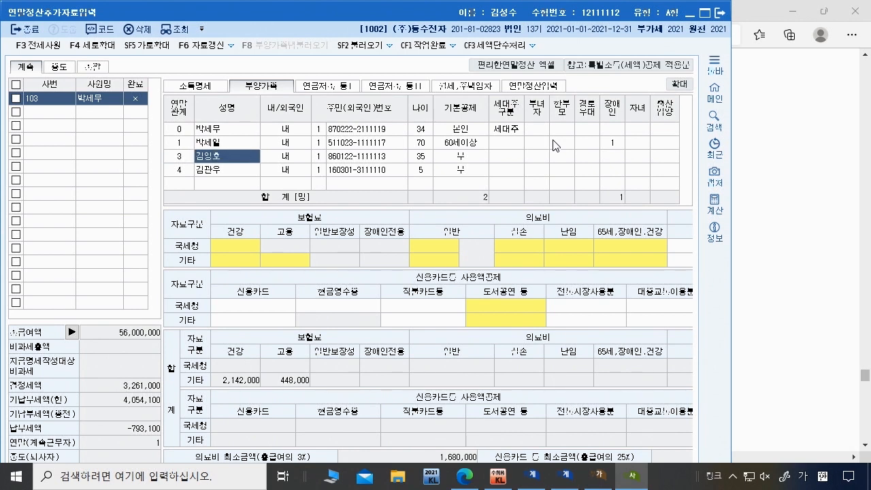
pyautogui.press('Return')
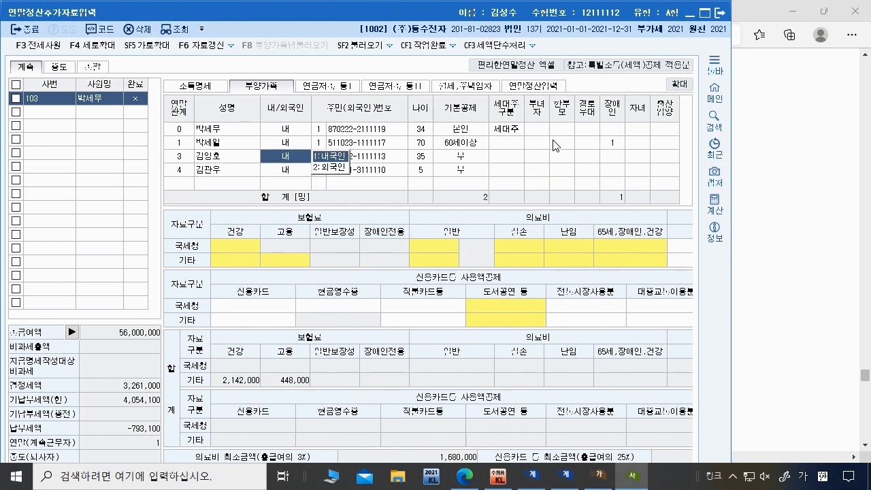
pyautogui.press('Return')
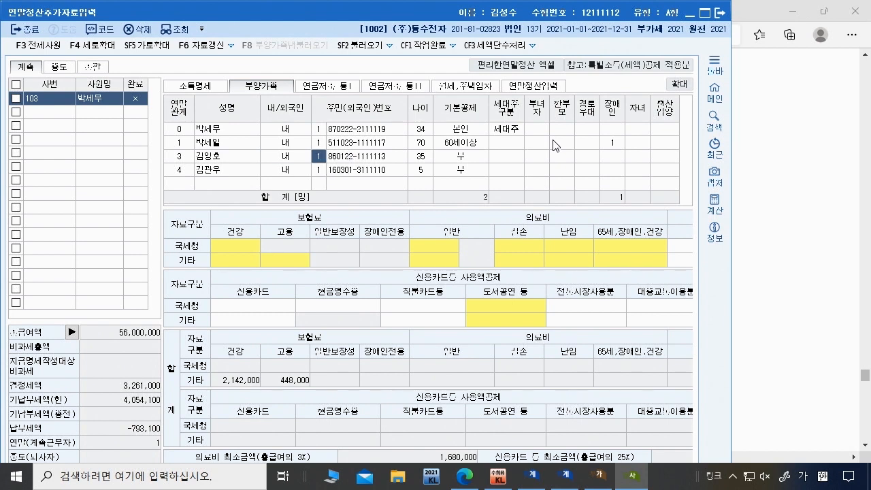
pyautogui.press('Return')
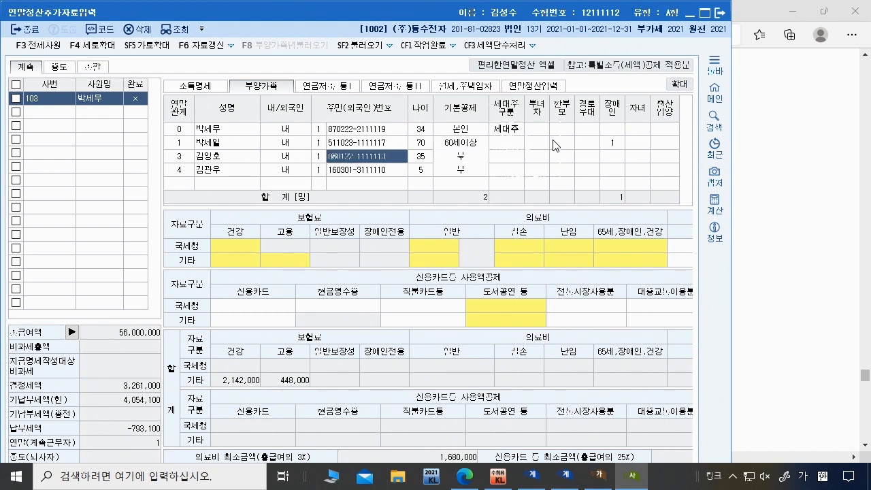
pyautogui.press('Return')
pyautogui.press('Return')
pyautogui.press('Return')
pyautogui.press('Return')
pyautogui.press('Return')
pyautogui.press('Return')
pyautogui.press('Return')
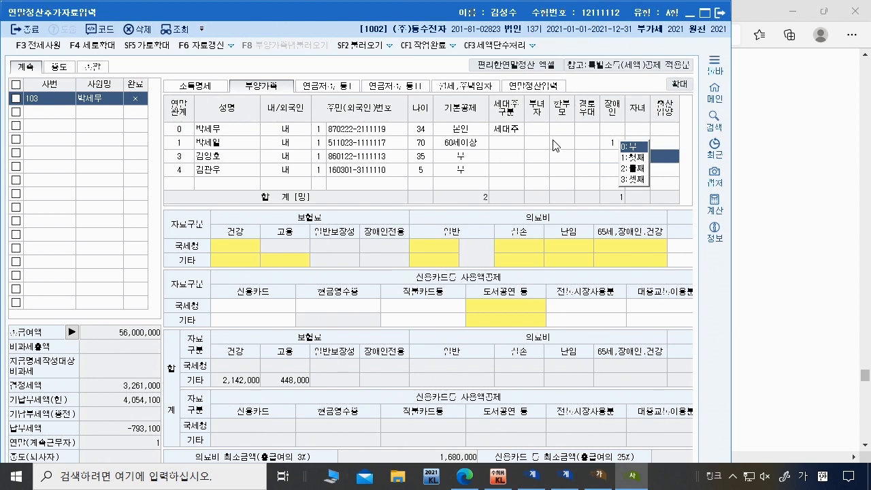
pyautogui.press('Return')
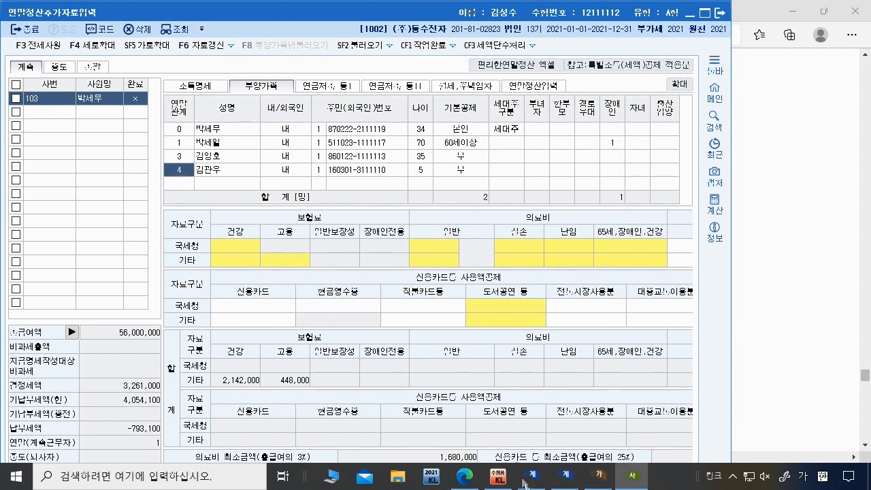
pyautogui.click(470, 483)
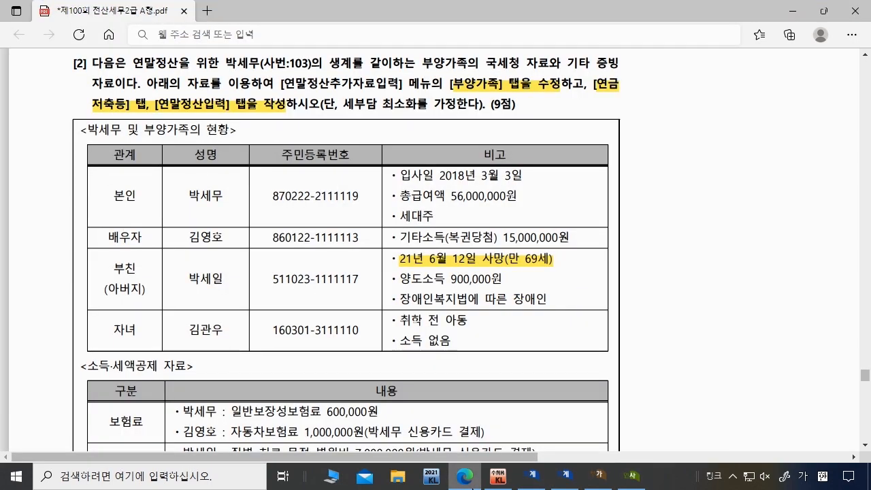
pyautogui.click(471, 485)
pyautogui.click(534, 477)
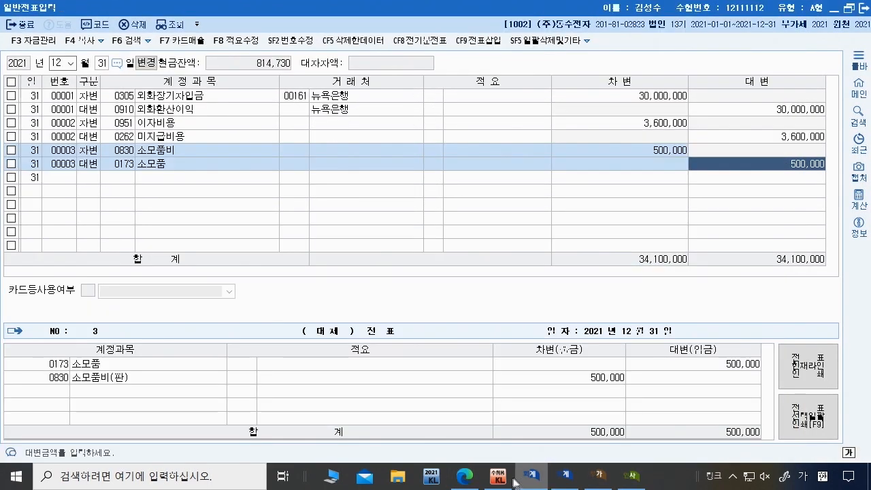
pyautogui.click(499, 476)
pyautogui.moveTo(589, 484)
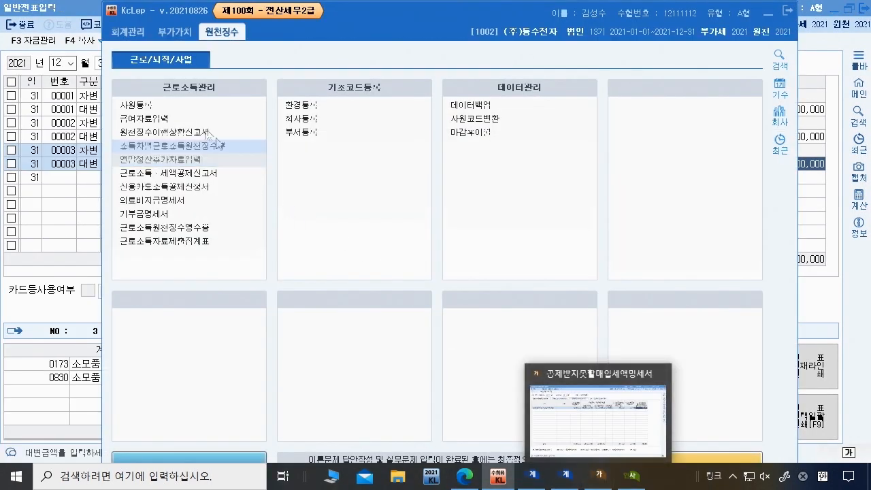
pyautogui.click(181, 107)
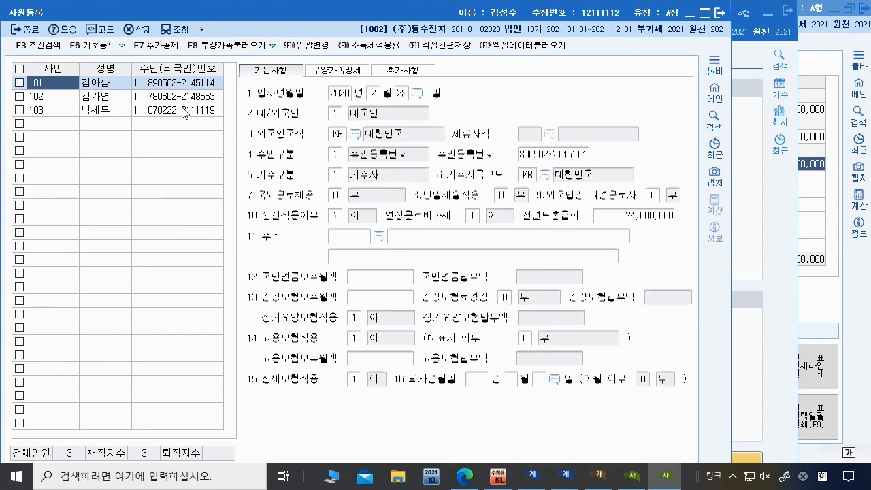
pyautogui.click(60, 111)
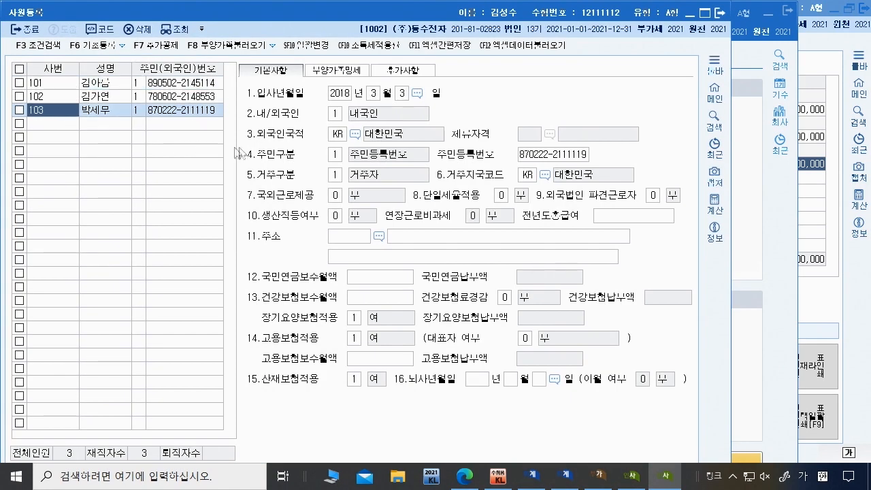
pyautogui.click(721, 16)
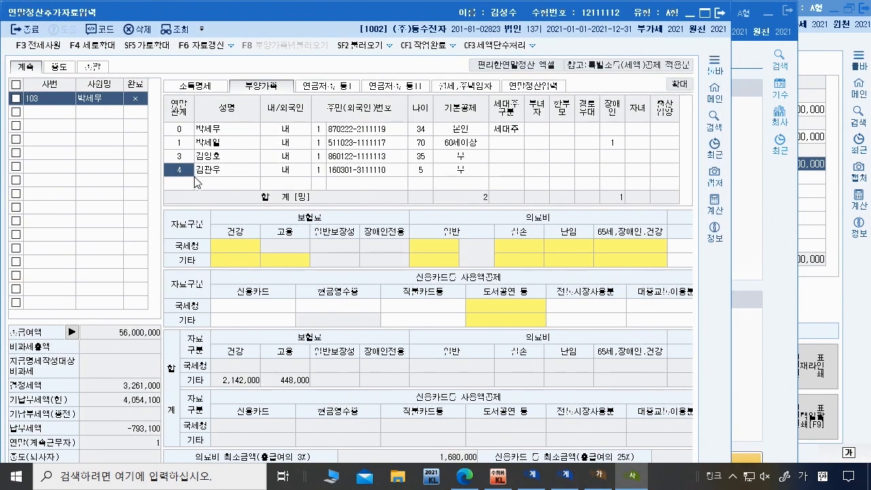
# Step: Set the spouse's basic deduction to 2:배우자 and the child's to 3:20세이하
pyautogui.press('Return')
pyautogui.press('Return')
pyautogui.press('Return')
pyautogui.press('Return')
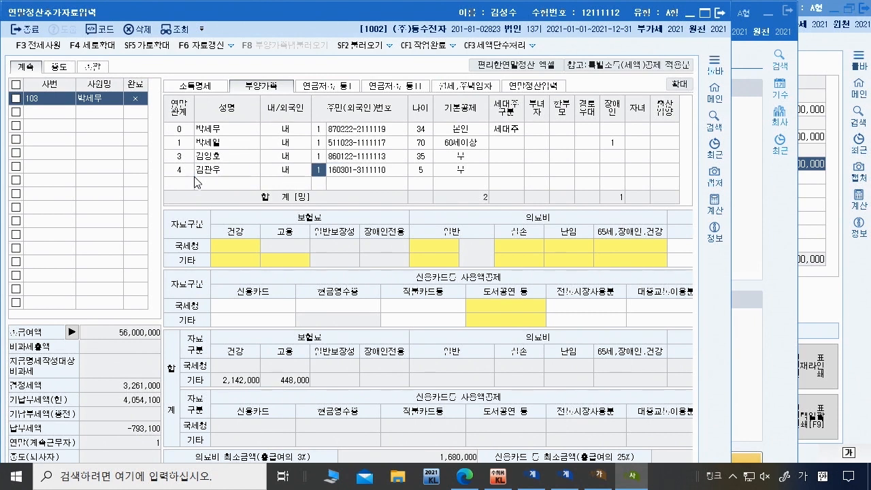
pyautogui.press('Up')
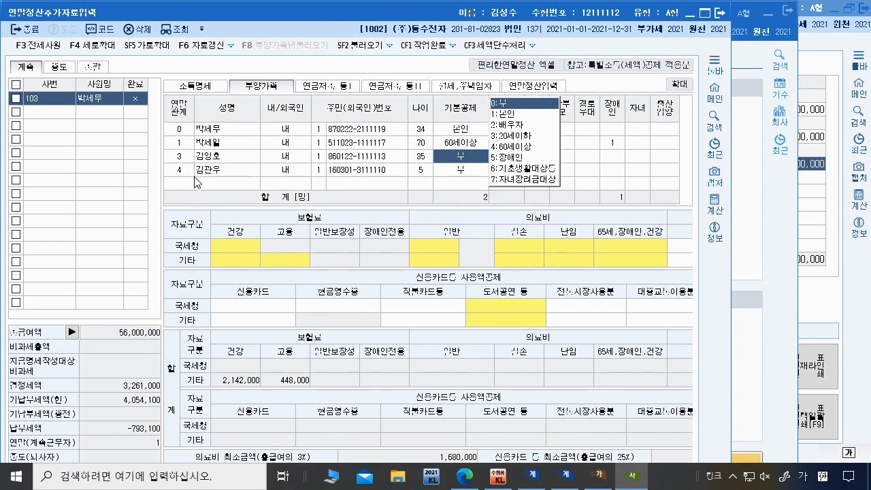
pyautogui.write('2')
pyautogui.press('Return')
pyautogui.press('Down')
pyautogui.press('Left')
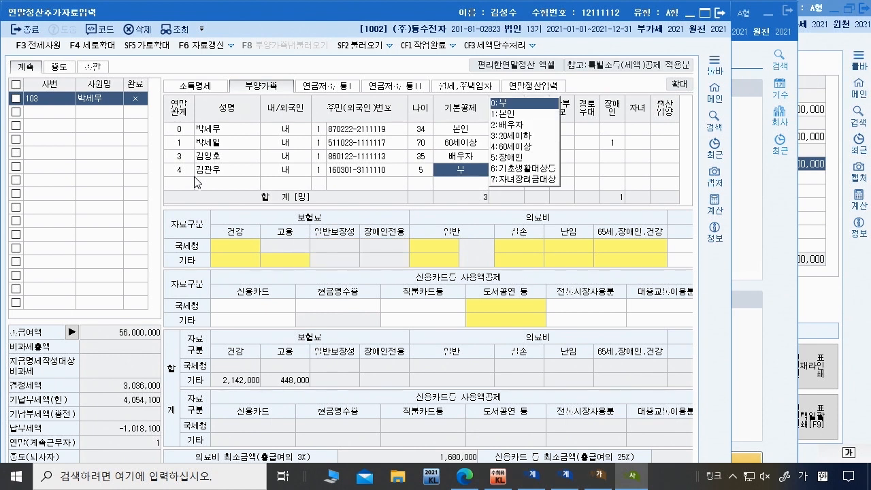
pyautogui.write('3')
pyautogui.press('Return')
pyautogui.press('Return')
pyautogui.press('Return')
pyautogui.press('Return')
pyautogui.press('Return')
pyautogui.press('Return')
pyautogui.press('Return')
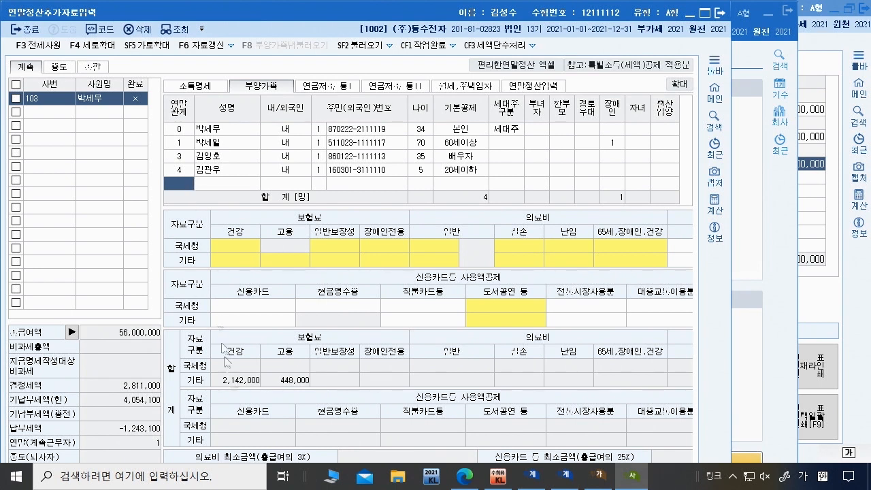
pyautogui.click(465, 476)
# Step: Highlight the pension savings and retirement pension payment lines under 기타 in the exam PDF
pyautogui.scroll(-3, 228, 294)
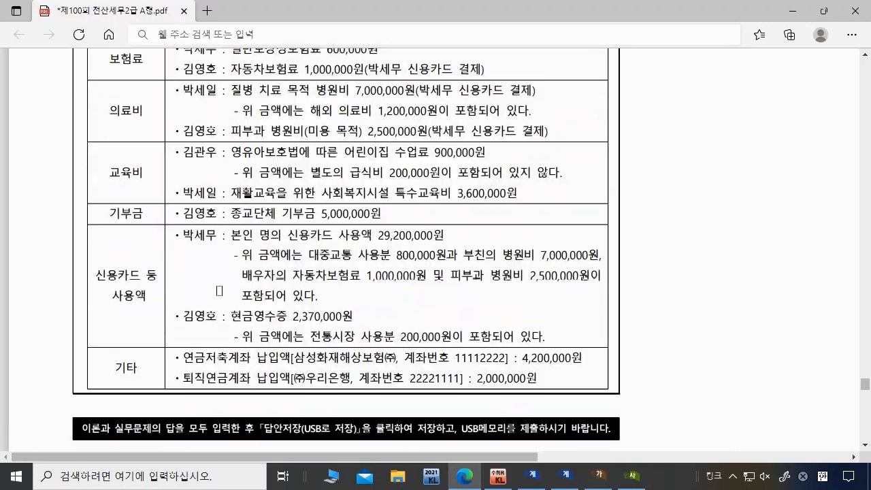
pyautogui.scroll(4, 229, 294)
pyautogui.scroll(3, 219, 291)
pyautogui.scroll(-6, 219, 290)
pyautogui.scroll(-1, 219, 290)
pyautogui.moveTo(178, 356); pyautogui.dragTo(560, 386)
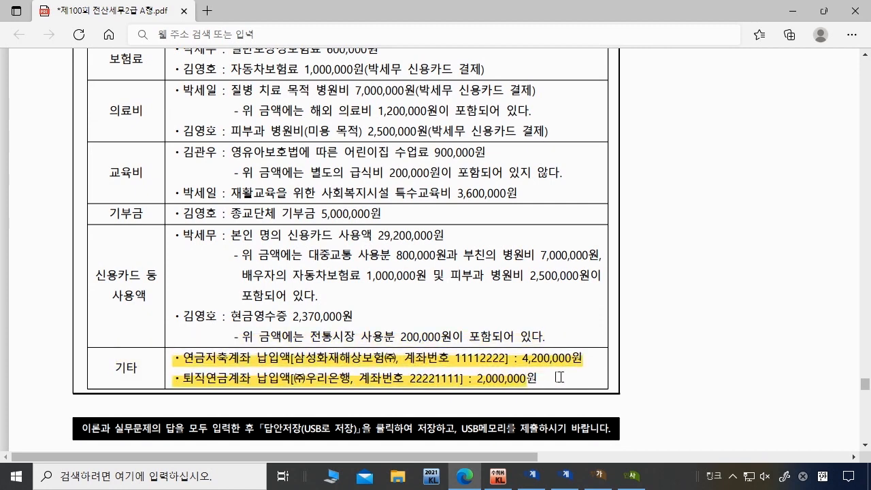
pyautogui.click(632, 476)
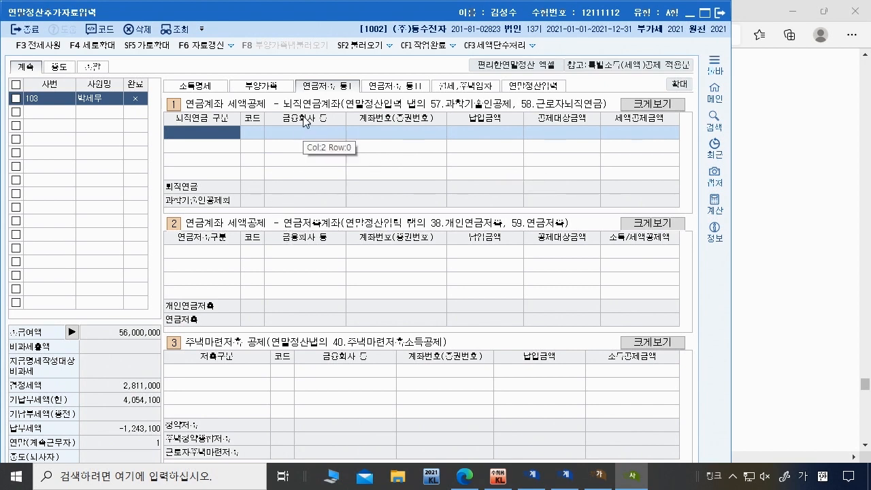
# Step: Add a 2.연금저축 row at 삼성화재해상보험 with its account number and a 4,200,000 payment
pyautogui.click(195, 248)
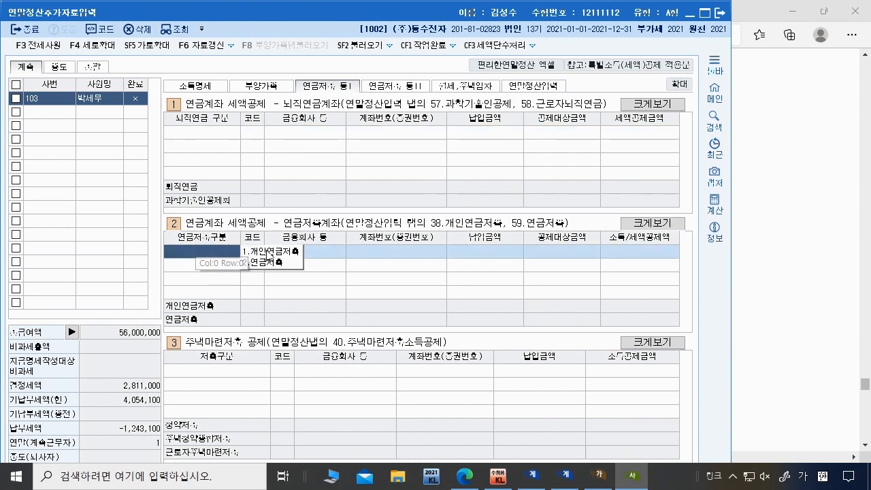
pyautogui.click(276, 262)
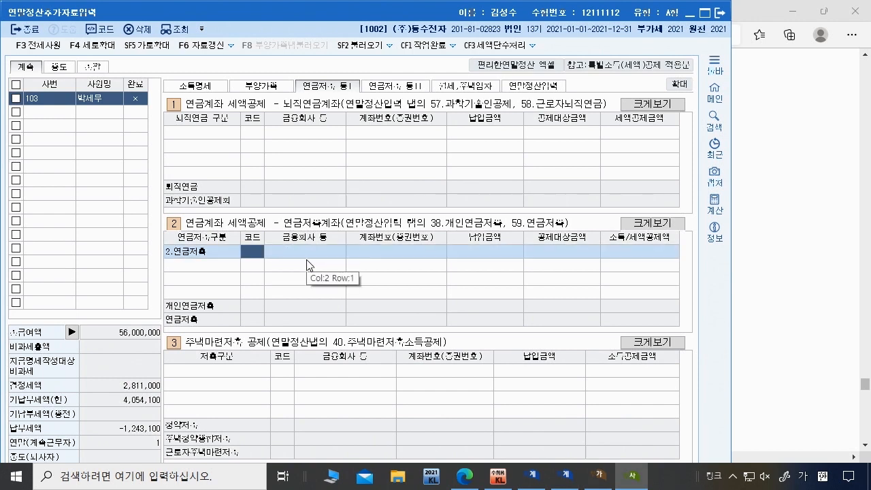
pyautogui.press('F2')
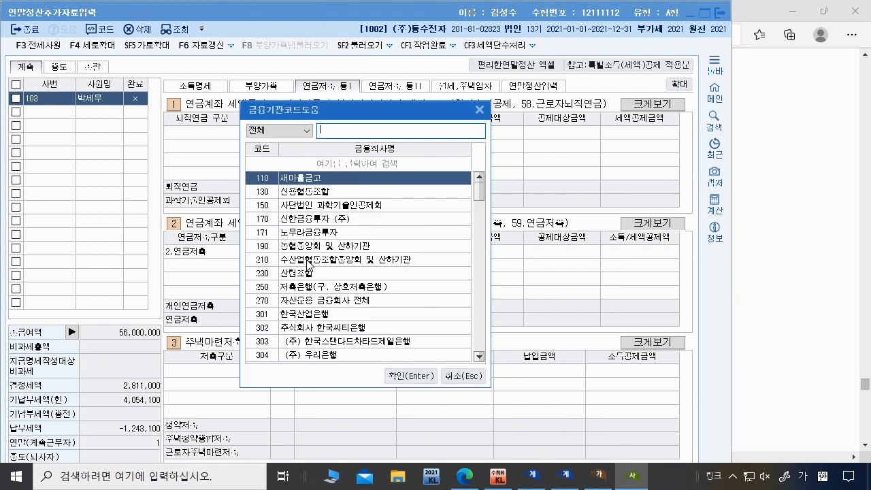
pyautogui.write('삼성')
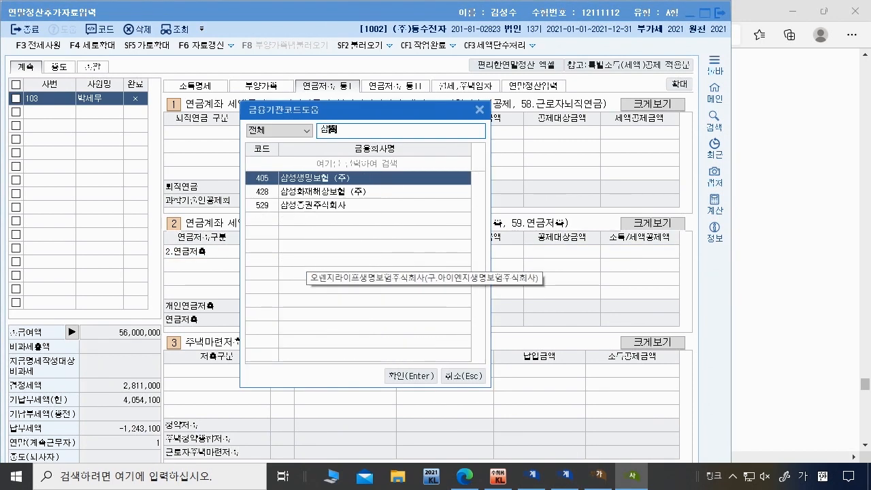
pyautogui.press('Down')
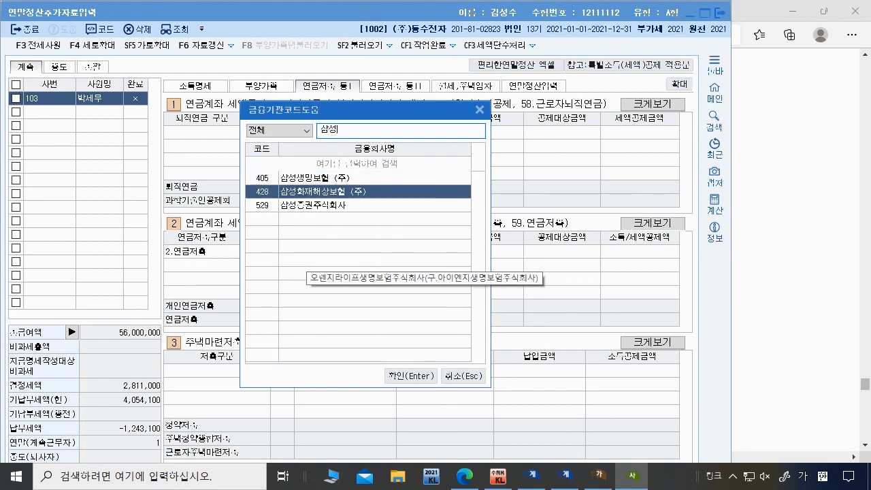
pyautogui.press('Return')
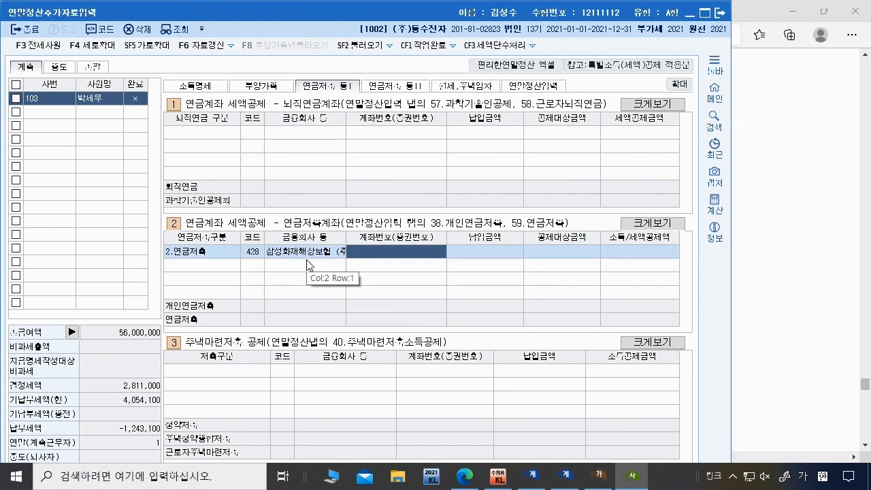
pyautogui.write('1111')
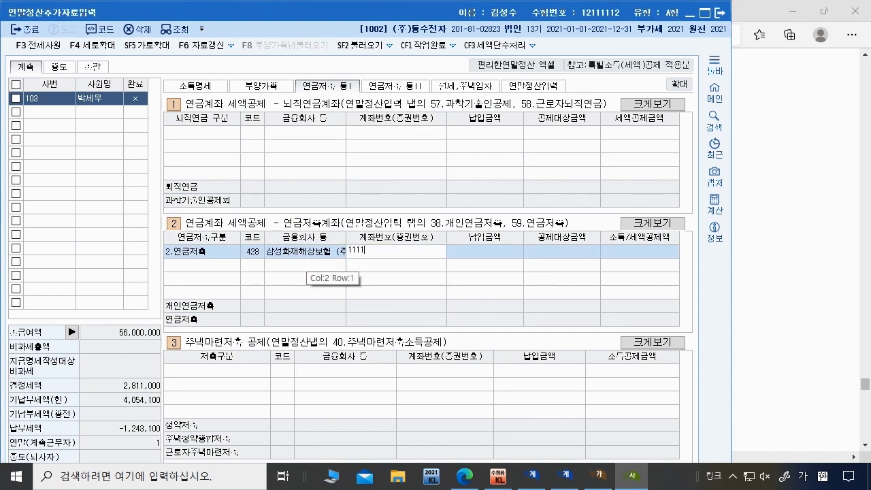
pyautogui.write('2222')
pyautogui.press('Return')
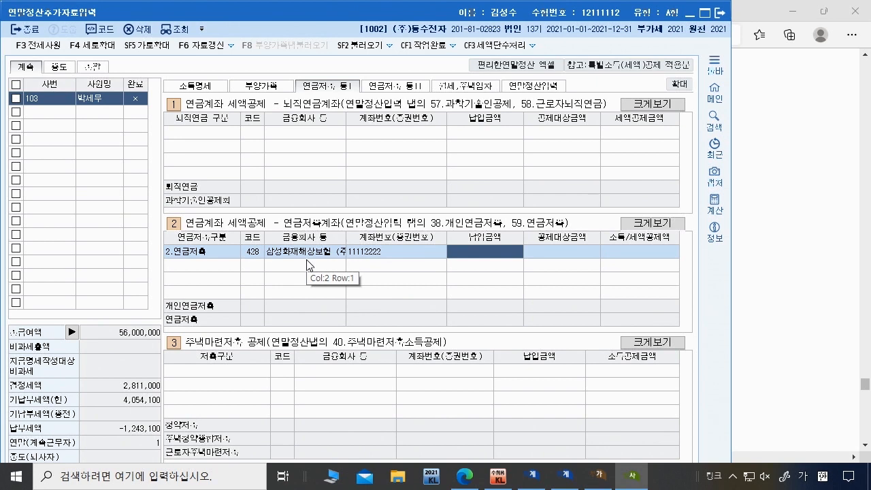
pyautogui.write('4200000')
pyautogui.press('Return')
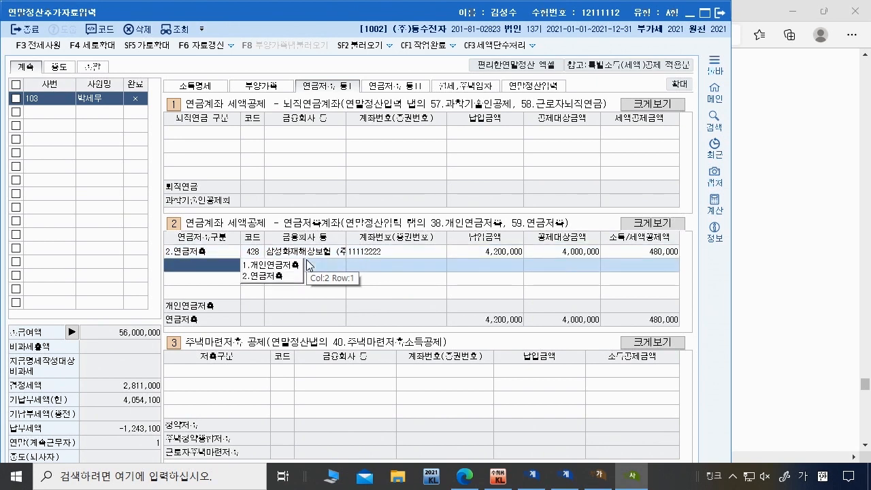
# Step: Add a 1.퇴직연금 row at (주)우리은행 with its account number and a 2,000,000 payment
pyautogui.click(202, 132)
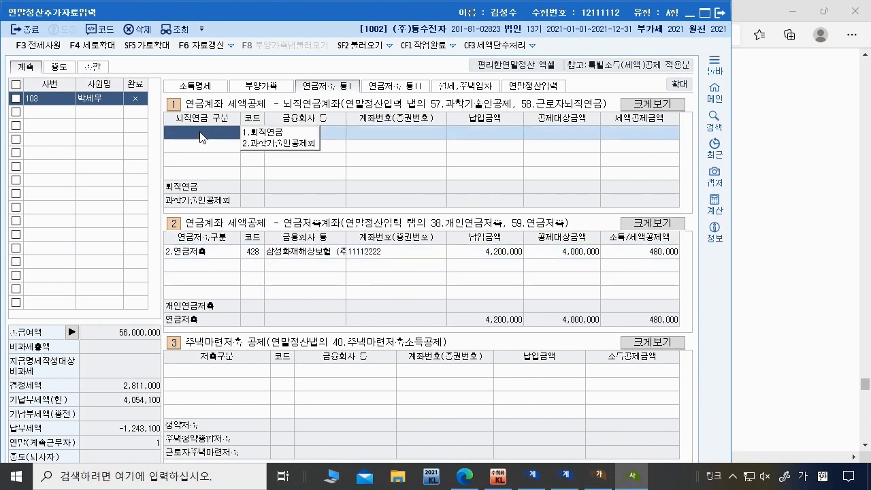
pyautogui.click(280, 132)
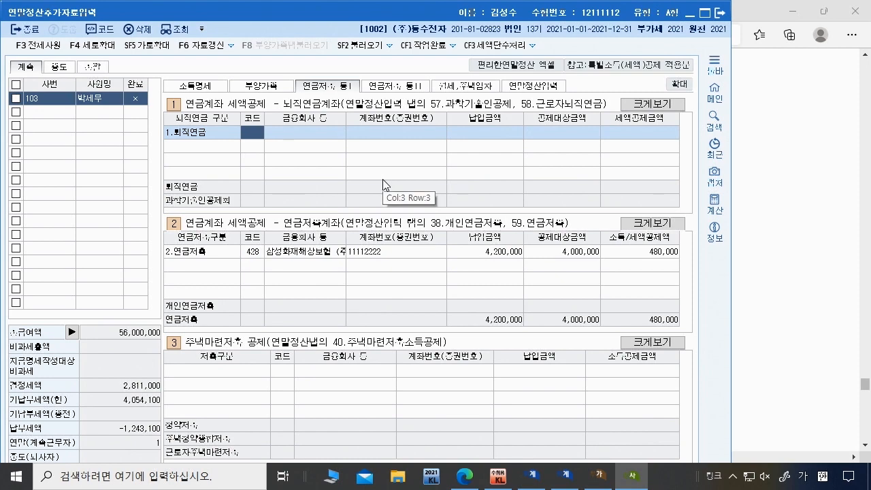
pyautogui.press('F2')
pyautogui.write('우리')
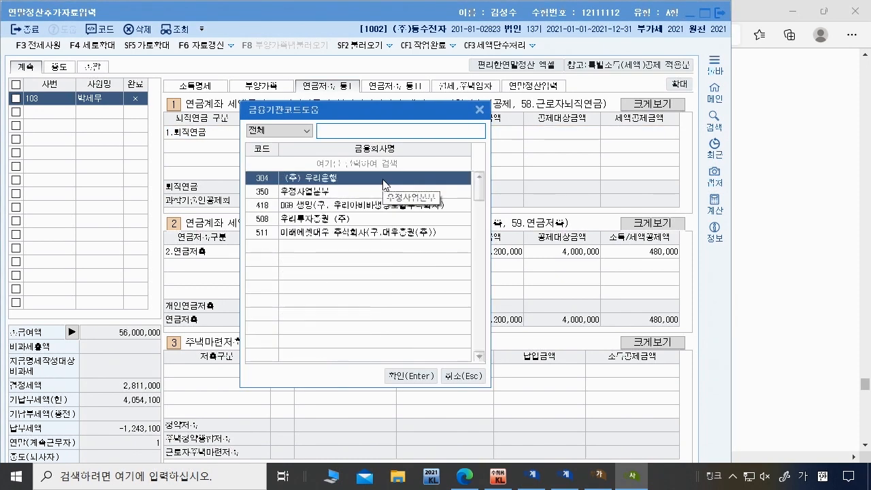
pyautogui.doubleClick(382, 179)
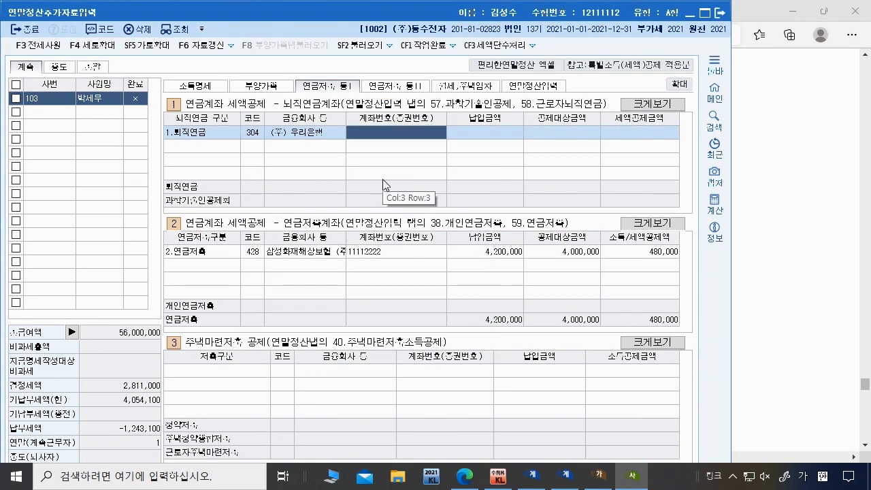
pyautogui.write('222211')
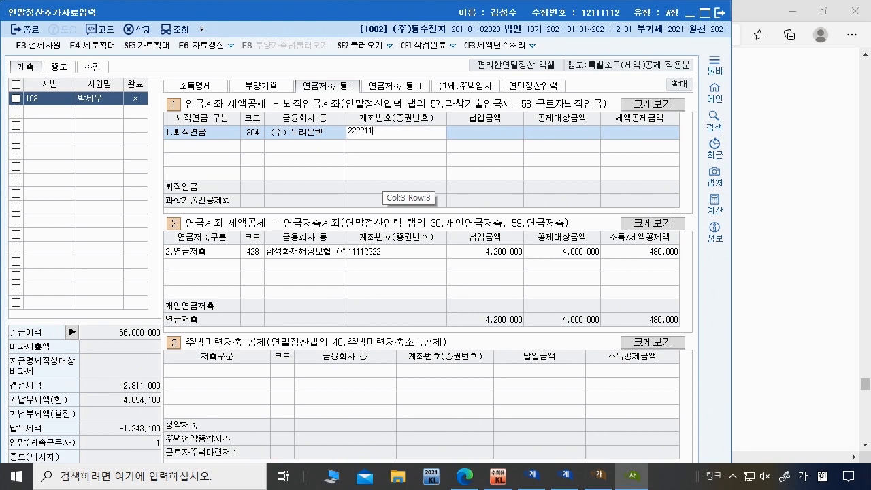
pyautogui.write('11')
pyautogui.press('Return')
pyautogui.write('2000000')
pyautogui.press('Return')
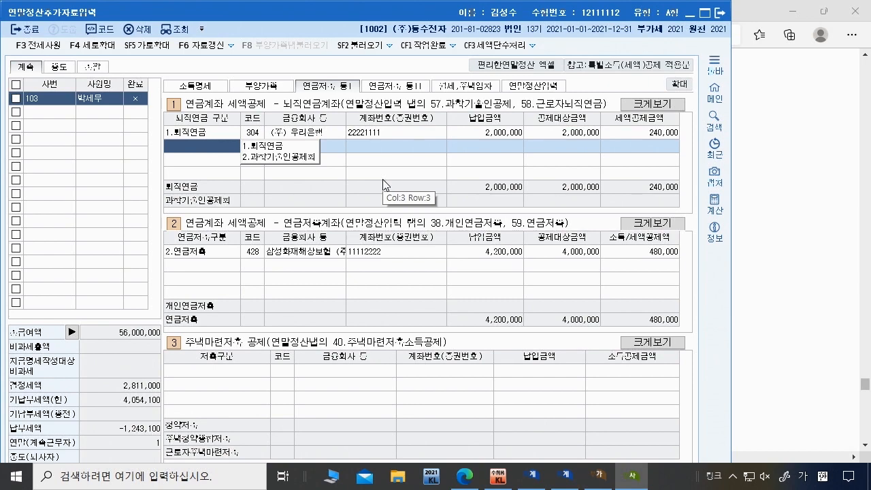
# Step: Highlight the 600,000 일반보장성보험료 and 1,000,000 자동차보험료 lines in the exam PDF
pyautogui.click(464, 476)
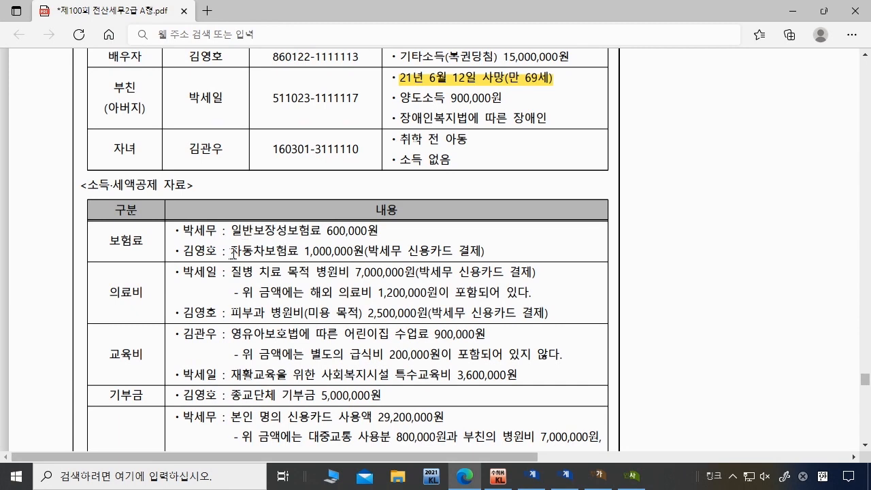
pyautogui.moveTo(232, 253); pyautogui.dragTo(365, 253)
pyautogui.scroll(2, 365, 253)
pyautogui.moveTo(232, 351); pyautogui.dragTo(383, 351)
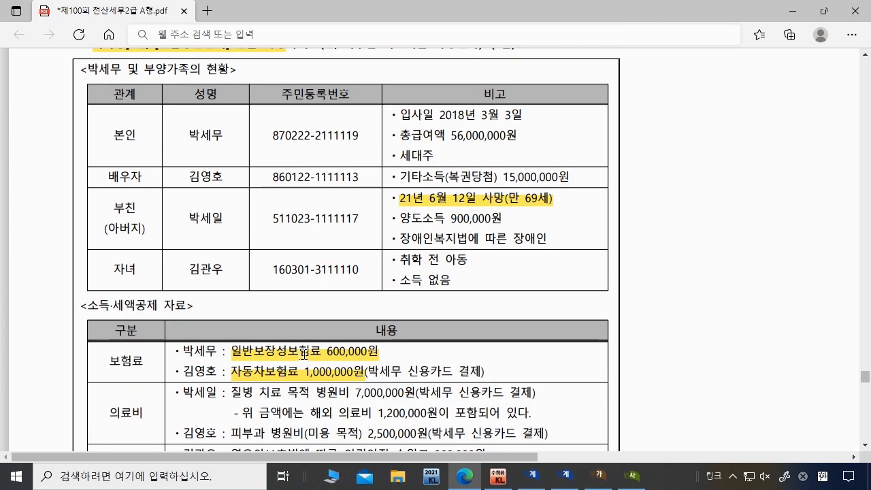
pyautogui.scroll(-3, 294, 345)
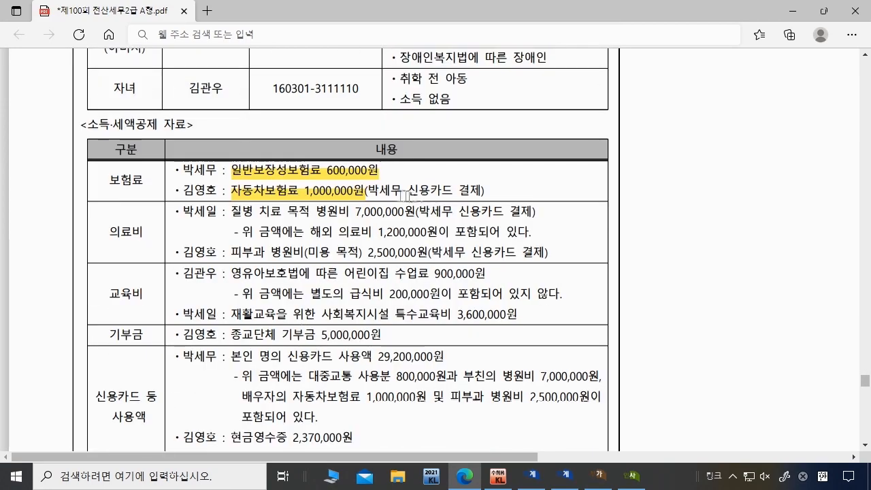
pyautogui.scroll(1, 243, 344)
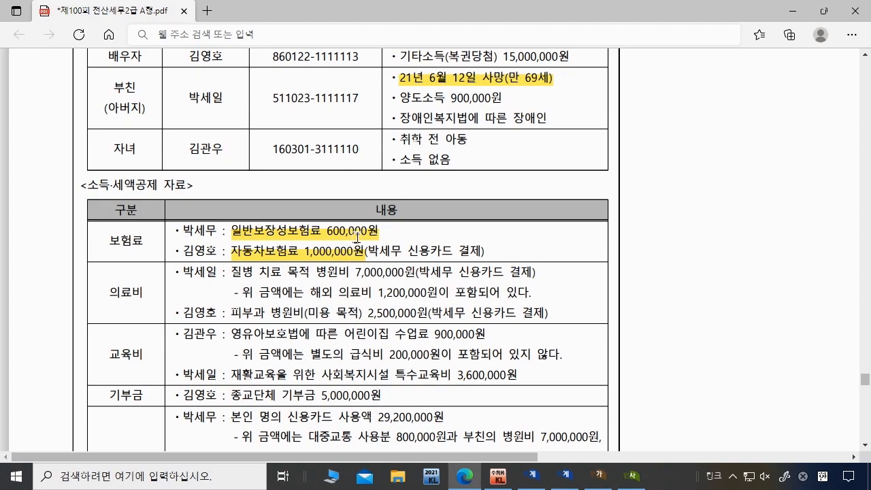
pyautogui.click(633, 475)
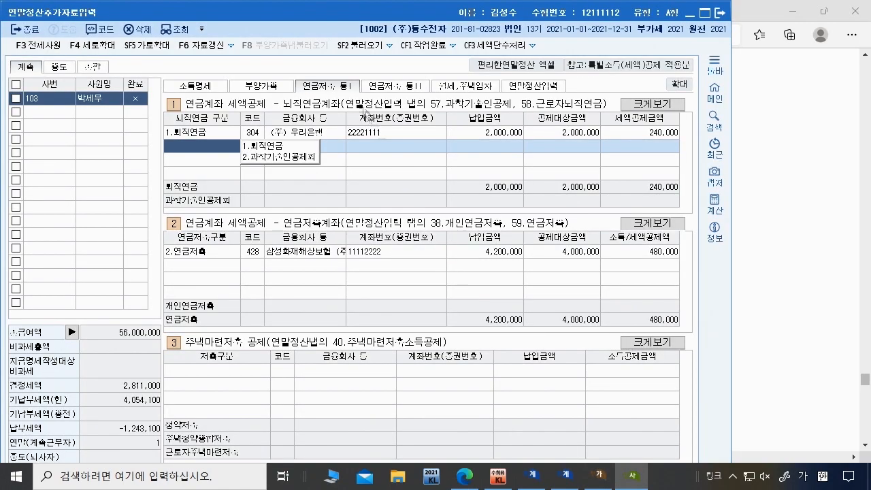
# Step: Enter 1,600,000 as the 일반 보장성보험 expense on the 연말정산입력 tab
pyautogui.click(534, 86)
pyautogui.click(705, 13)
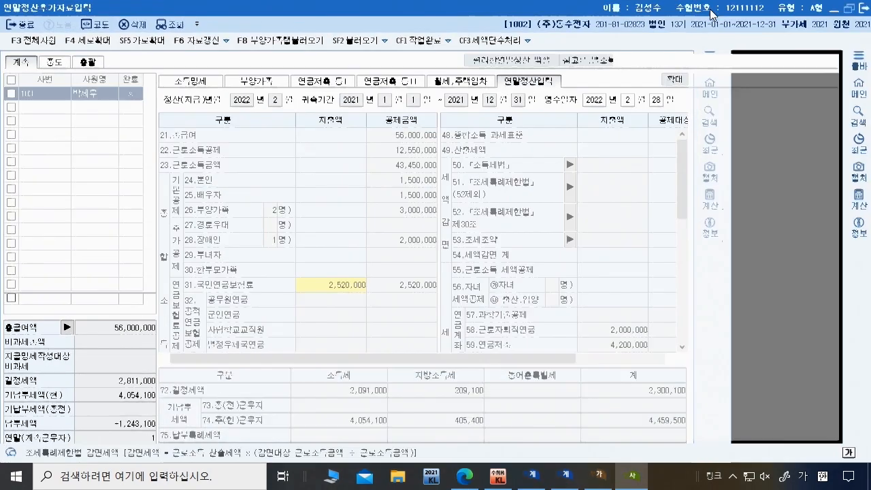
pyautogui.scroll(-3, 606, 214)
pyautogui.click(610, 279)
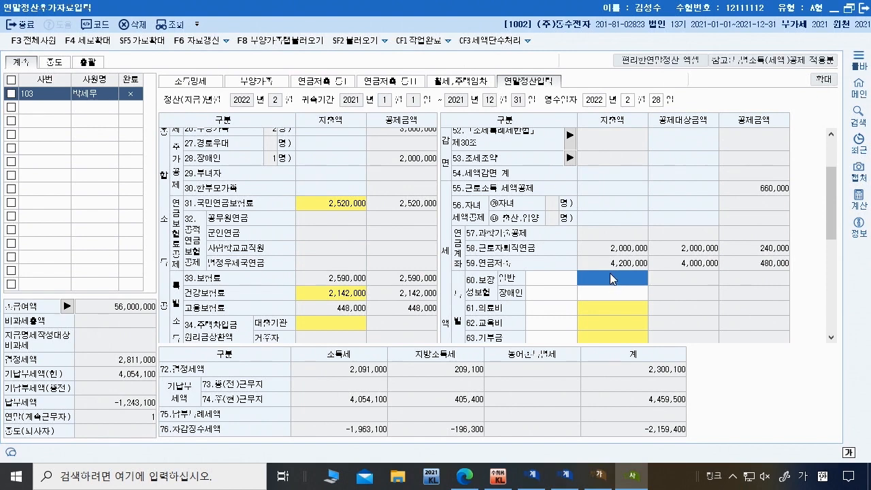
pyautogui.write('1600')
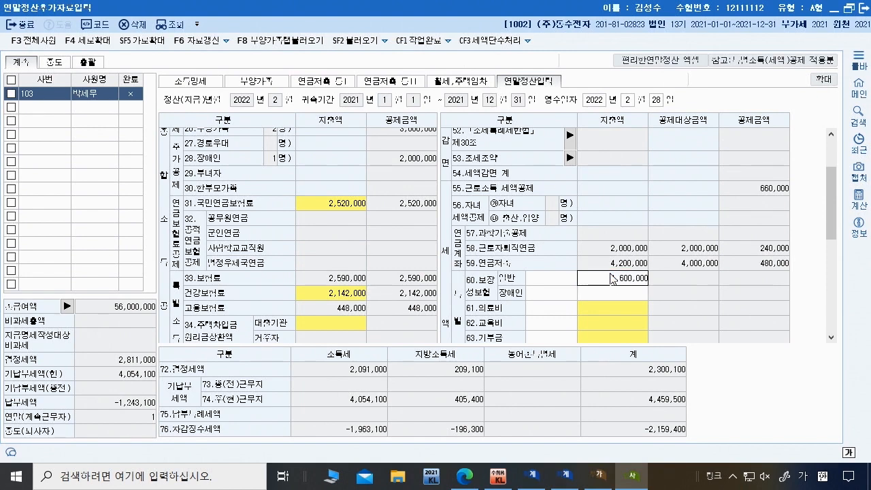
pyautogui.write('000')
pyautogui.press('Return')
pyautogui.click(464, 476)
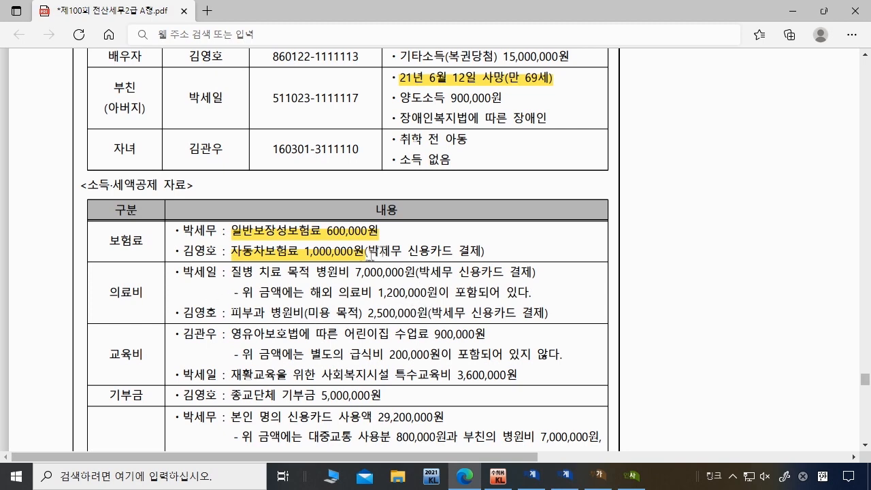
# Step: Enter 5,800,000 in the 본인 row of 61.의료비, giving a 618,000 medical deduction
pyautogui.click(632, 477)
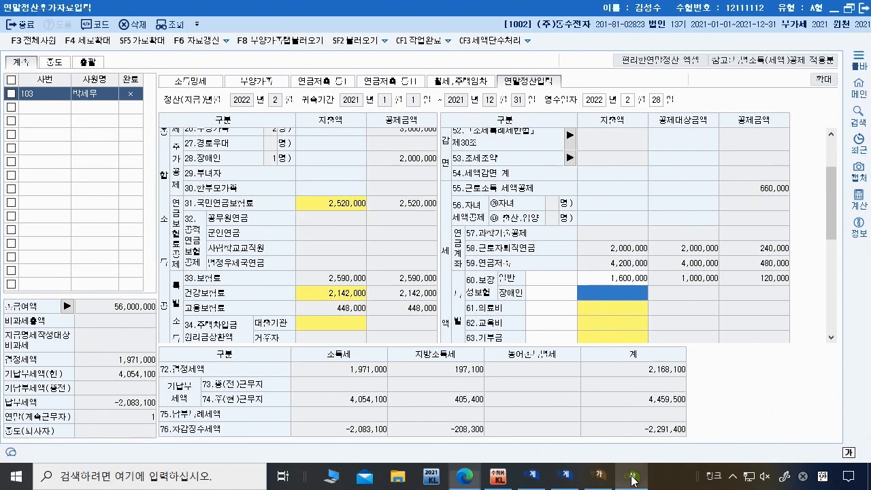
pyautogui.click(610, 308)
pyautogui.press('Return')
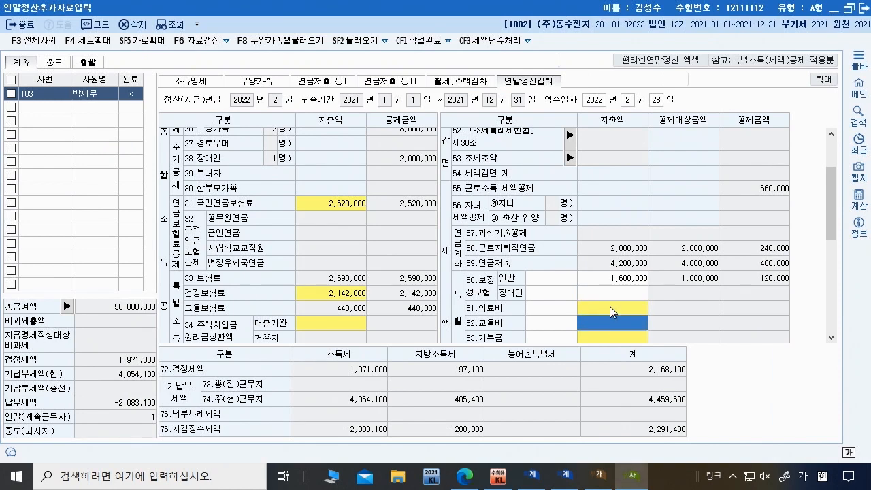
pyautogui.doubleClick(610, 307)
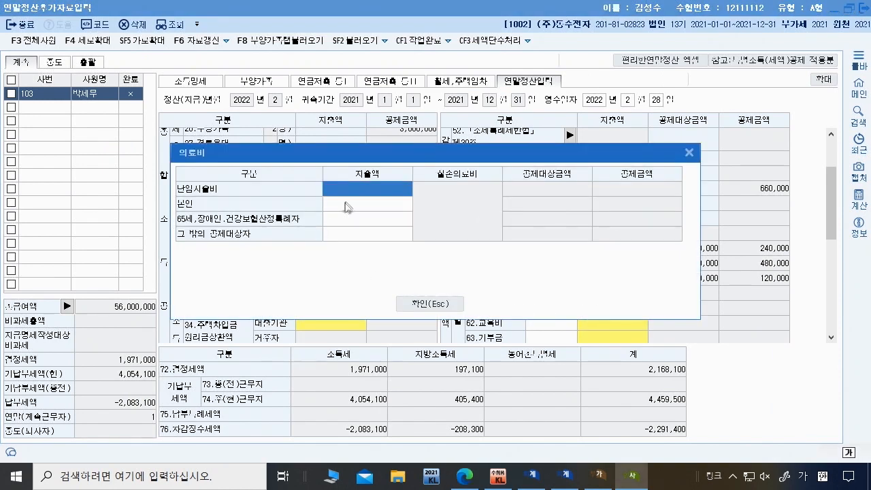
pyautogui.click(347, 204)
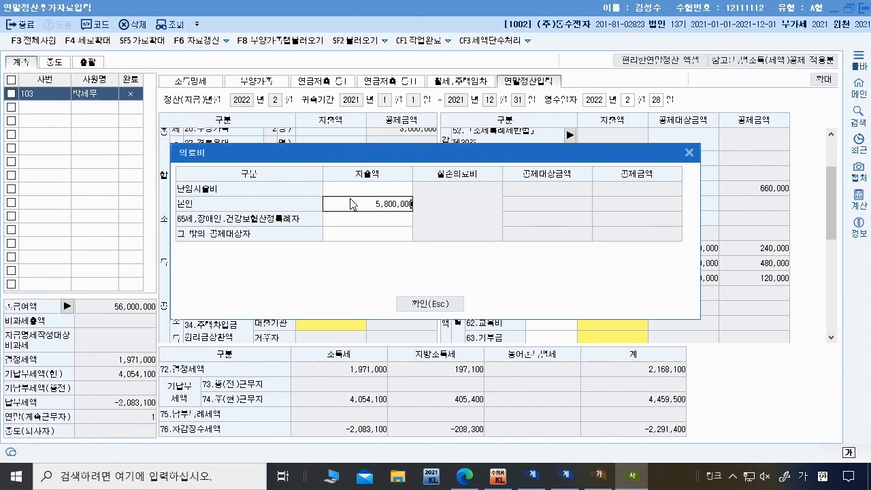
pyautogui.write('5800000')
pyautogui.press('Return')
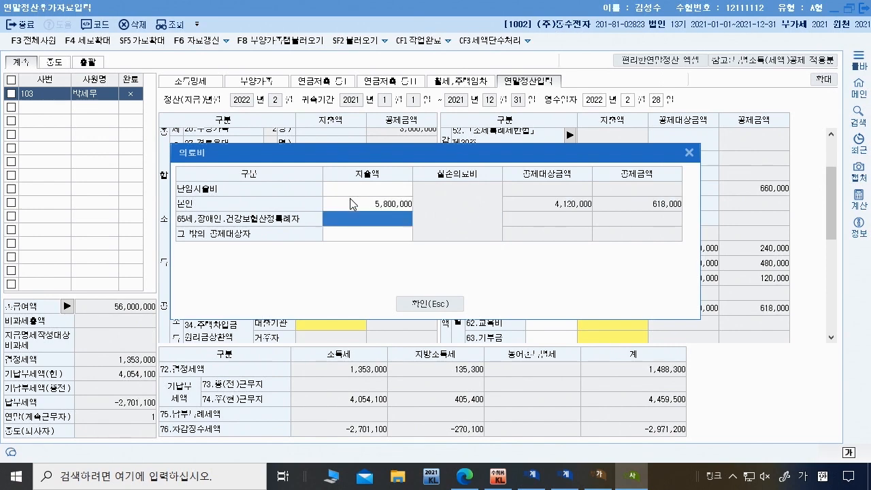
pyautogui.click(430, 303)
pyautogui.press('Return')
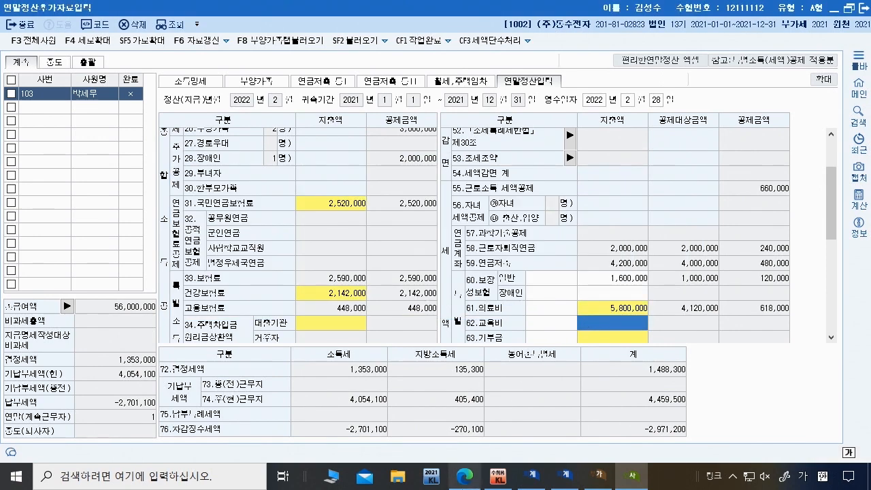
pyautogui.click(465, 476)
pyautogui.scroll(-2, 291, 272)
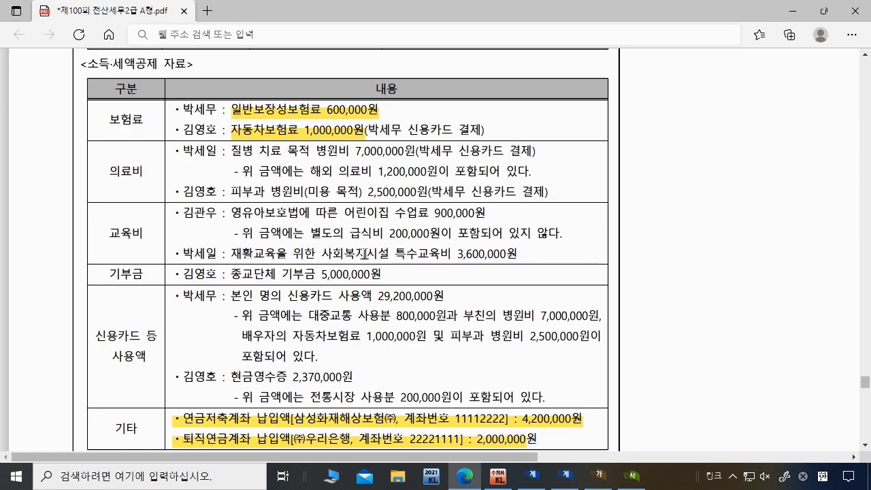
# Step: Circle the 부친 (아버지) entry in the exam's dependants table with the Draw pen
pyautogui.scroll(4, 346, 251)
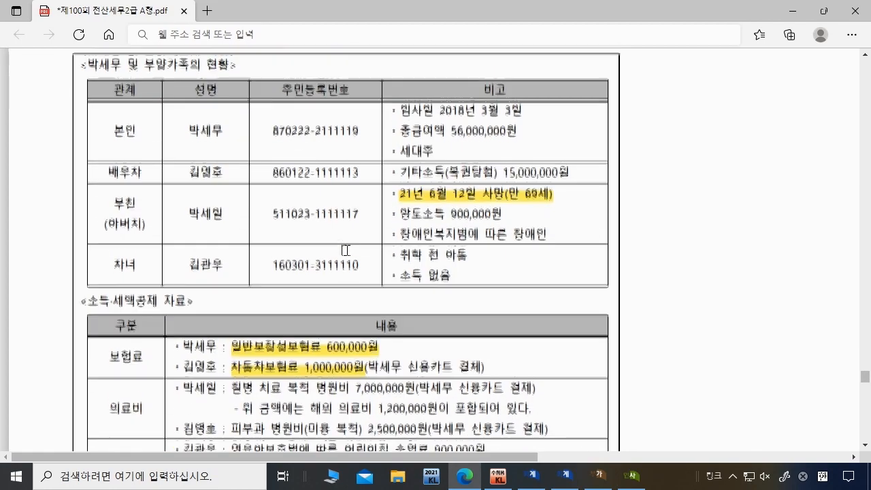
pyautogui.scroll(-6, 346, 251)
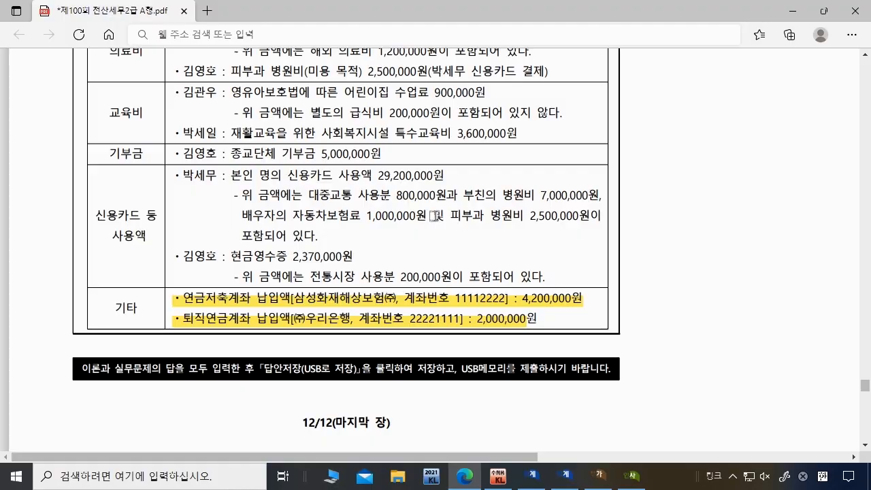
pyautogui.scroll(1, 432, 225)
pyautogui.scroll(5, 427, 240)
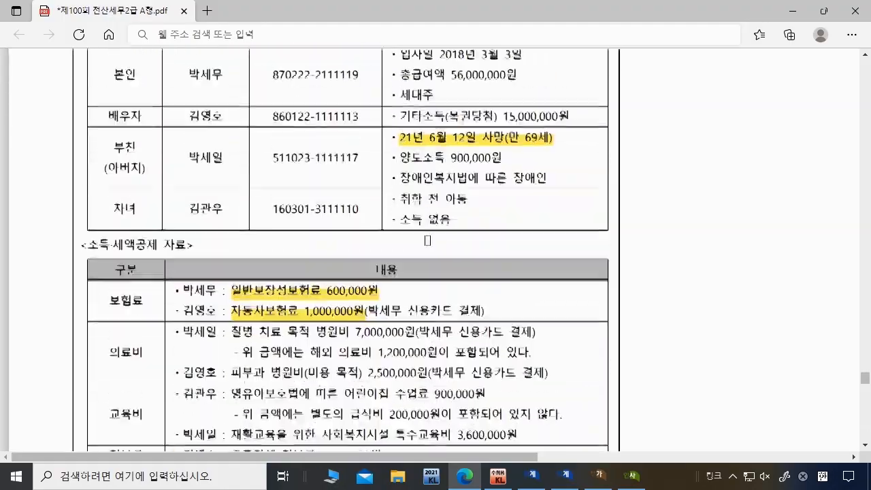
pyautogui.scroll(-3, 288, 226)
pyautogui.scroll(2, 156, 153)
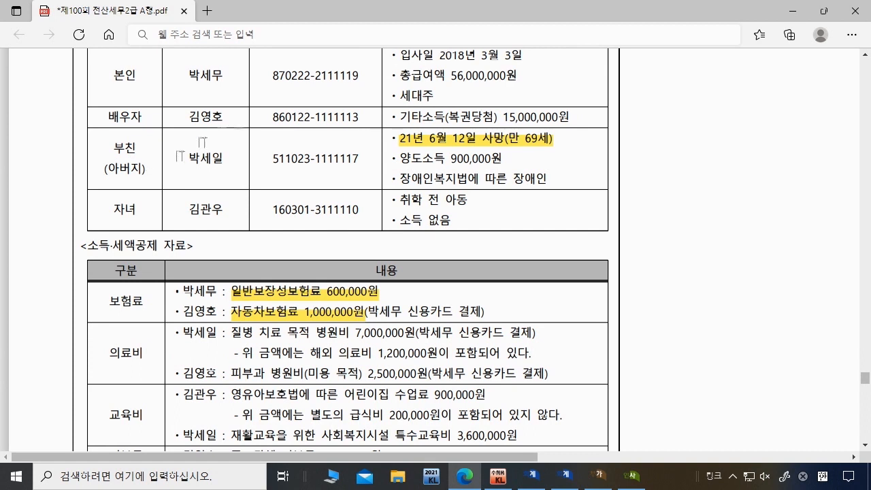
pyautogui.click(520, 62)
pyautogui.moveTo(148, 164)
pyautogui.mouseDown()
pyautogui.moveTo(150, 175)
pyautogui.moveTo(116, 180)
pyautogui.moveTo(102, 146)
pyautogui.moveTo(119, 130)
pyautogui.moveTo(144, 134)
pyautogui.moveTo(156, 169)
pyautogui.mouseUp()
pyautogui.scroll(-2, 357, 177)
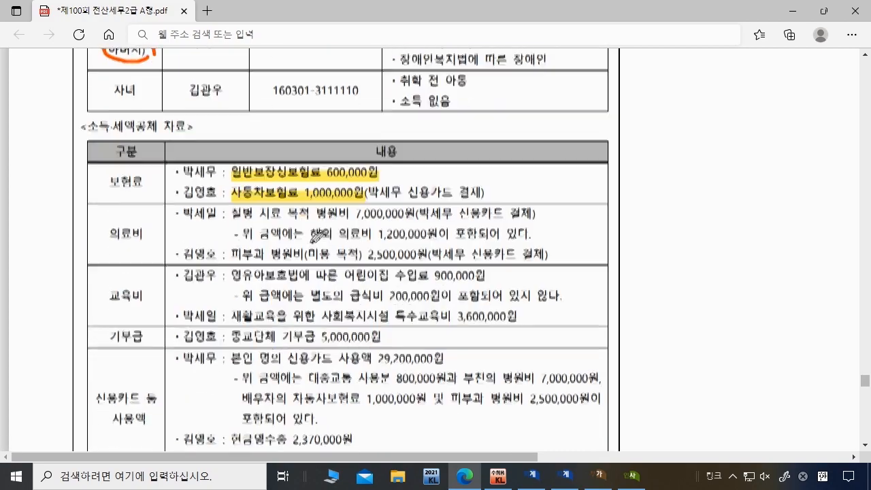
pyautogui.scroll(1, 259, 169)
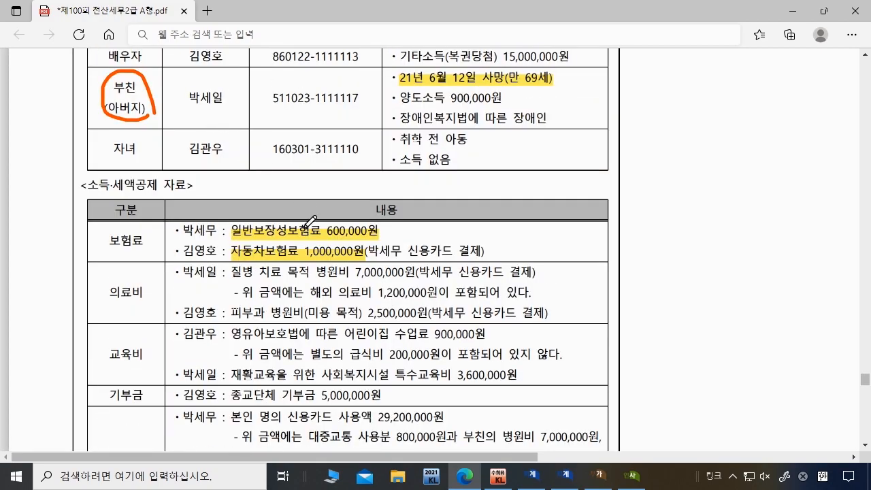
pyautogui.scroll(-1, 310, 223)
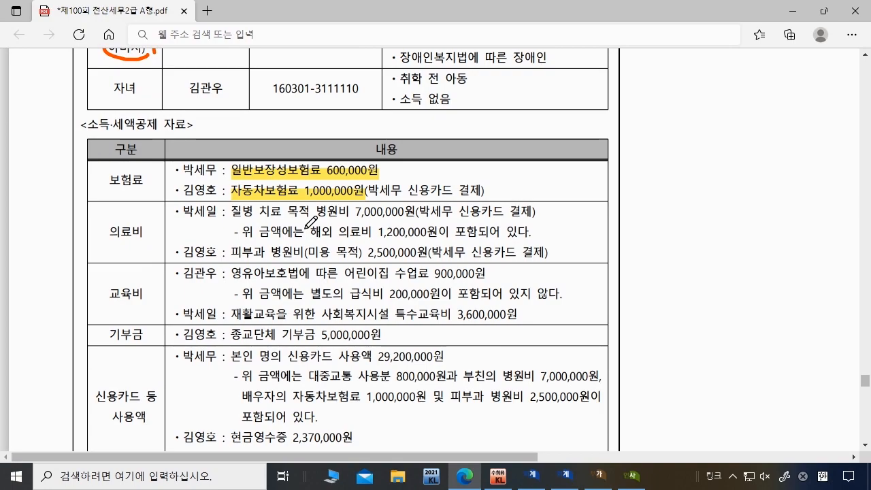
pyautogui.scroll(-4, 310, 224)
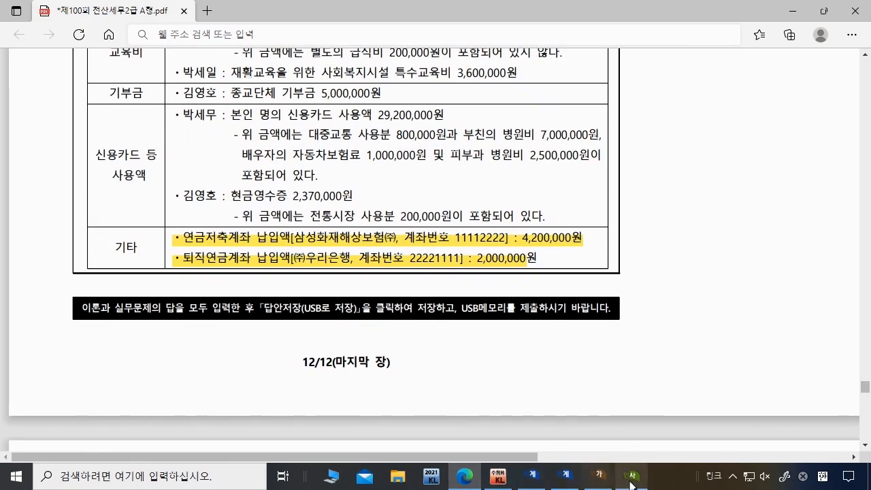
pyautogui.click(631, 479)
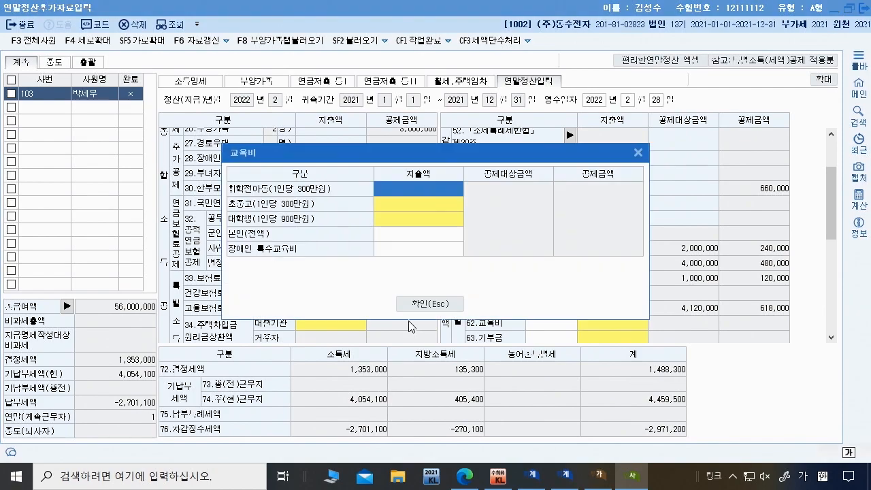
# Step: Enter 1,100,000 of preschool child education fees in the 교육비 details
pyautogui.click(467, 477)
pyautogui.scroll(3, 423, 336)
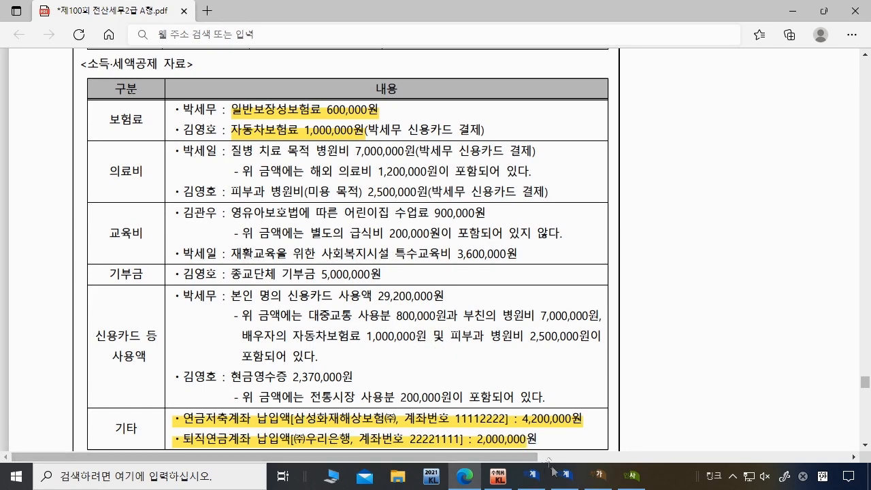
pyautogui.click(632, 477)
pyautogui.doubleClick(403, 192)
pyautogui.write('1,100,000')
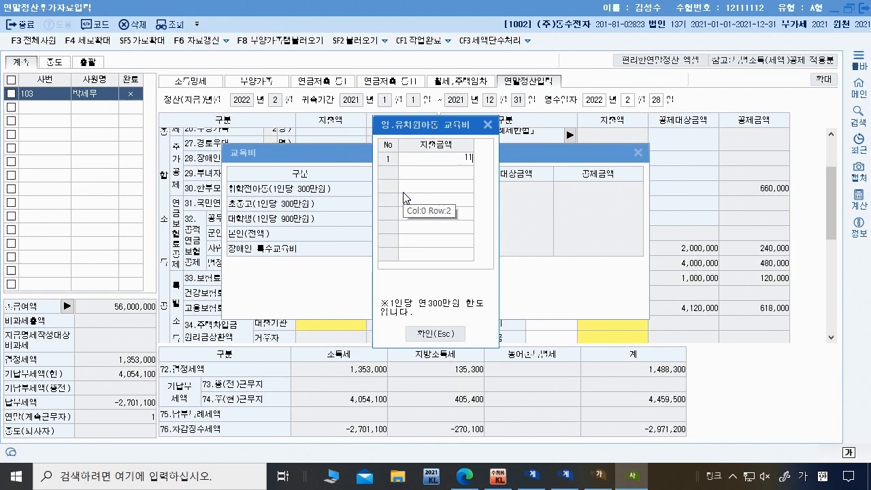
pyautogui.press('Return')
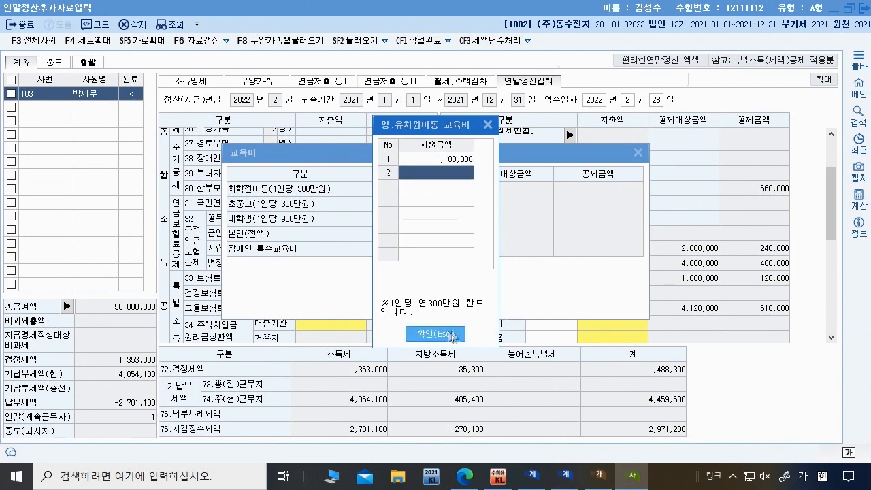
pyautogui.click(422, 333)
# Step: Enter 3,600,000 under 장애인 특수교육비 and confirm the 4,700,000 education total
pyautogui.click(464, 477)
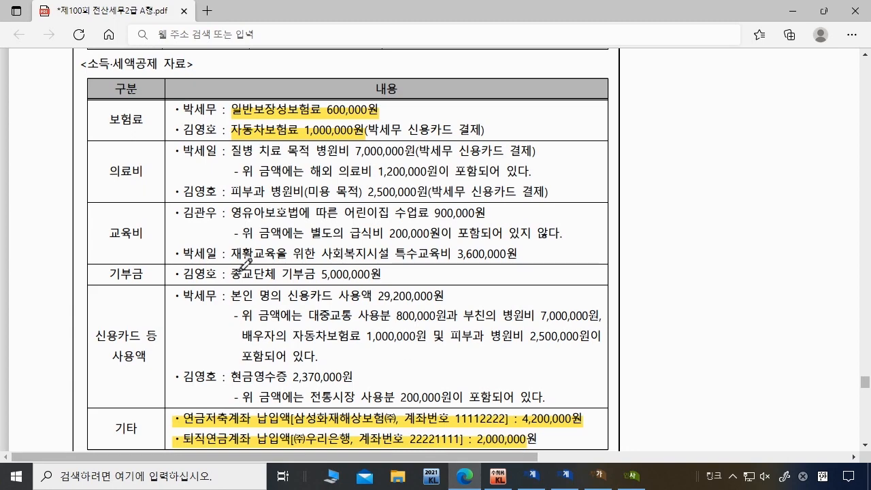
pyautogui.click(633, 477)
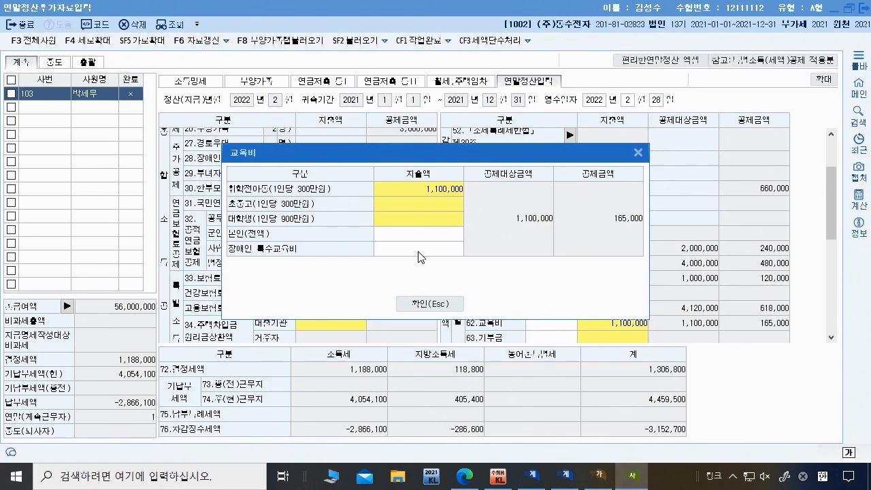
pyautogui.click(418, 250)
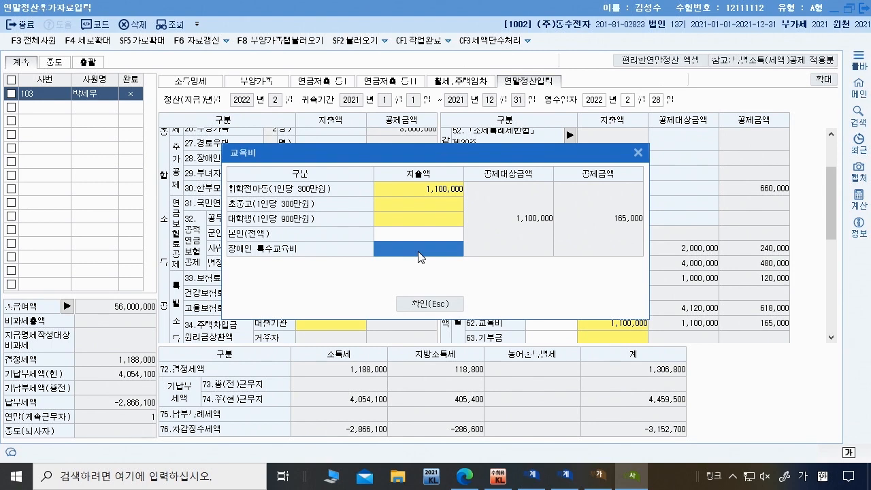
pyautogui.write('3,600,000')
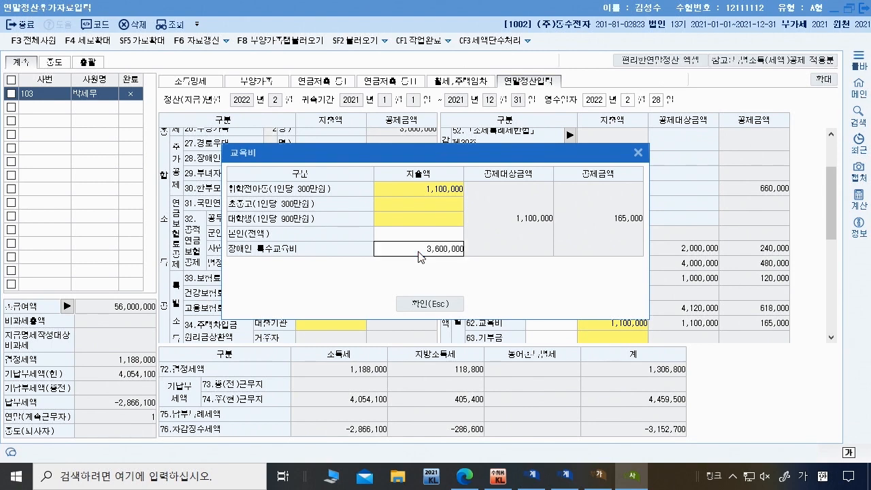
pyautogui.click(431, 304)
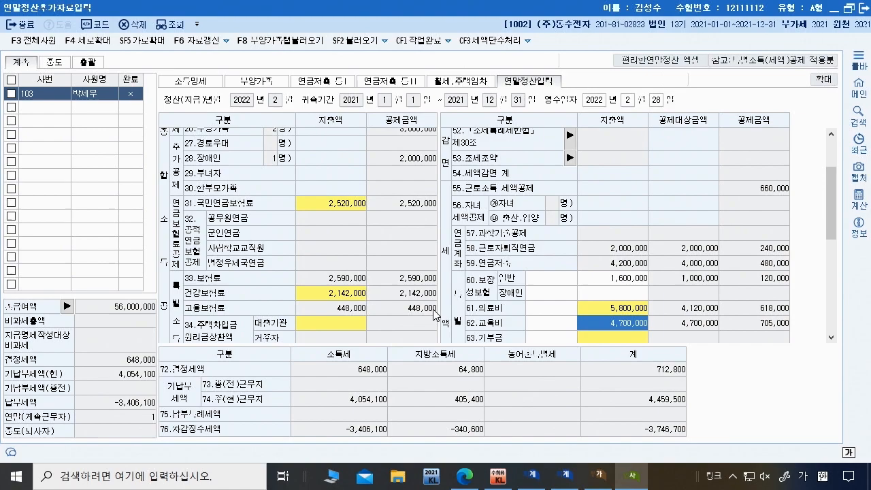
pyautogui.click(465, 477)
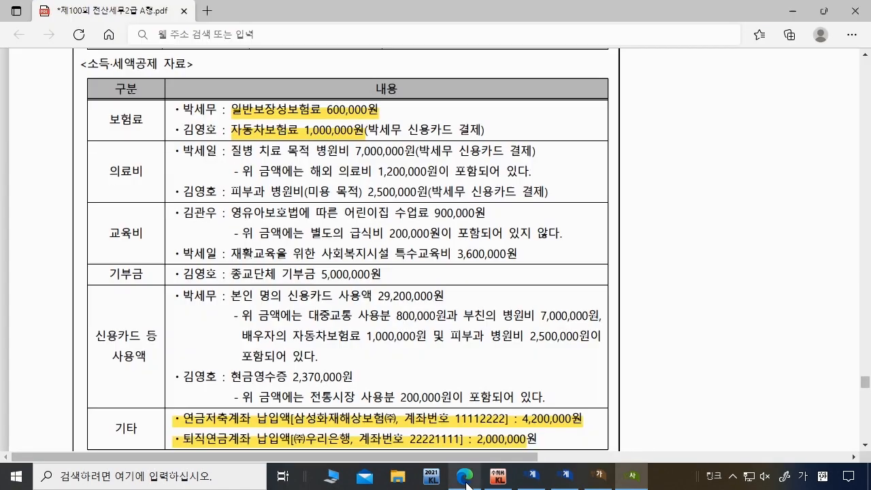
# Step: Open the donation details and compare its rows against the exam PDF
pyautogui.scroll(-1, 295, 317)
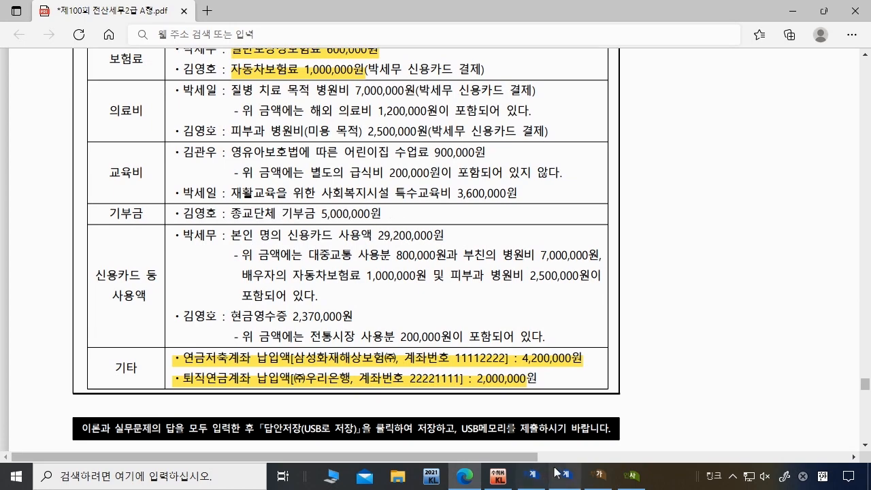
pyautogui.click(627, 479)
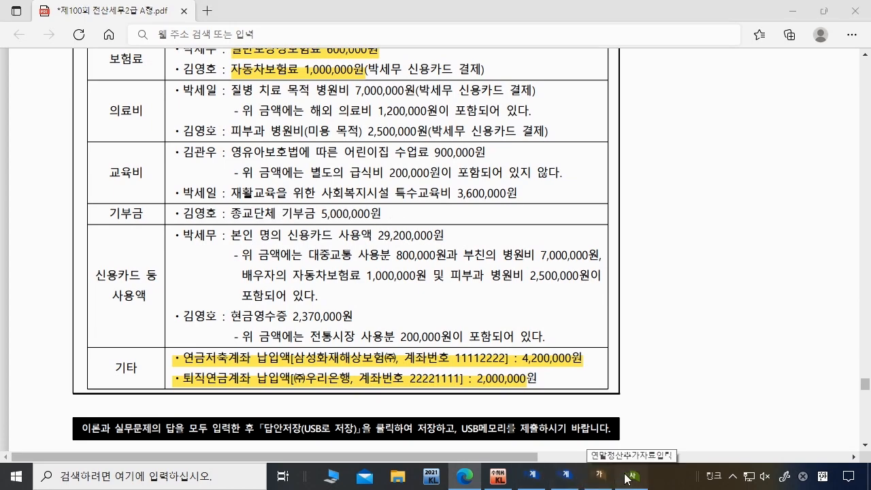
pyautogui.scroll(-2, 568, 342)
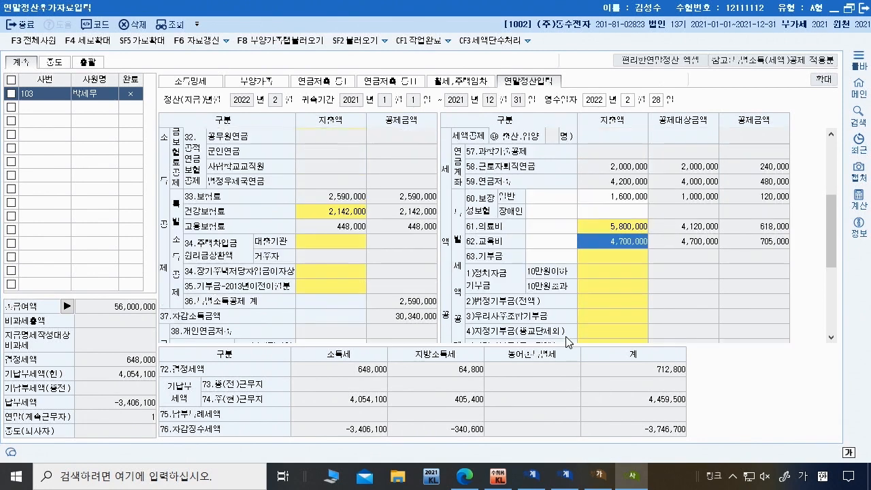
pyautogui.click(610, 255)
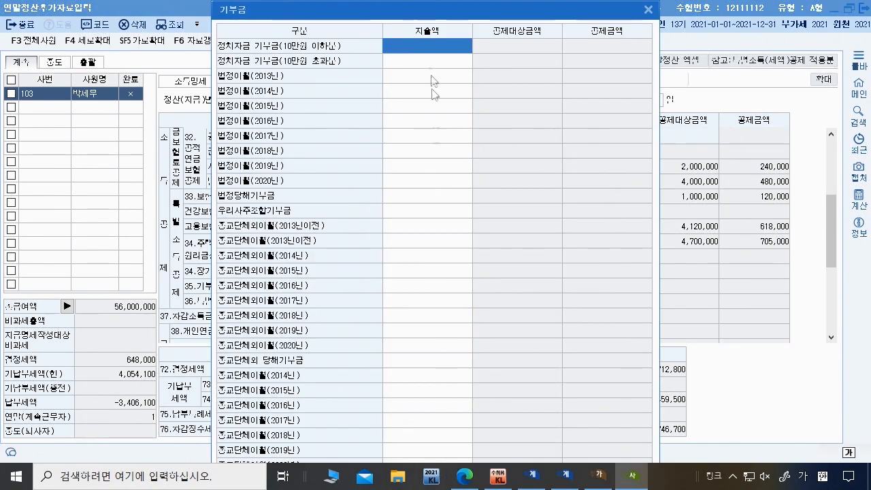
pyautogui.press('Down')
pyautogui.press('pagedown')
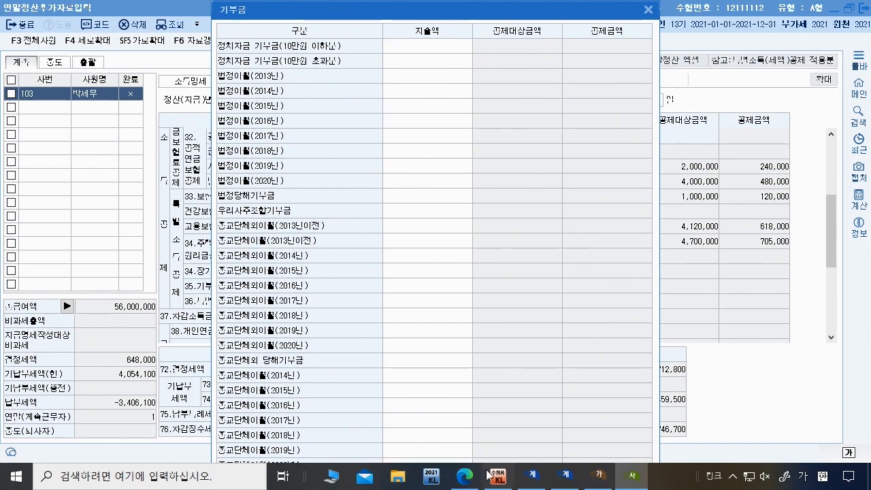
pyautogui.click(465, 476)
pyautogui.click(469, 480)
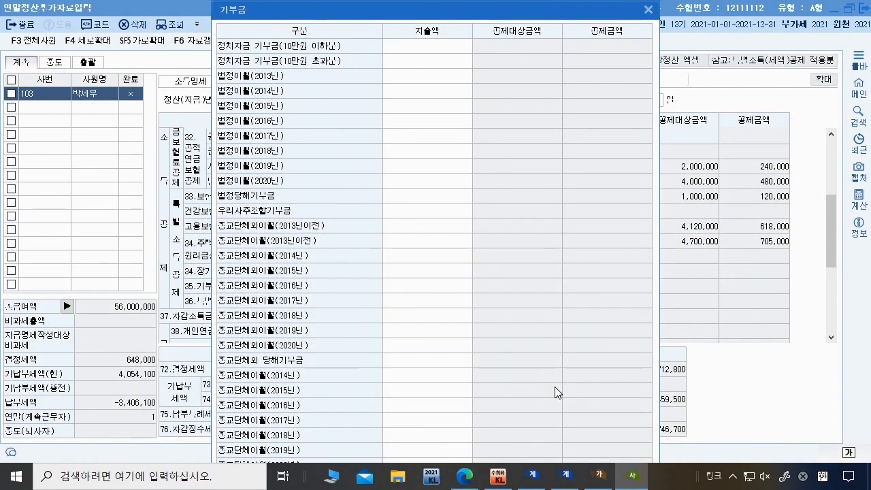
pyautogui.press('Escape')
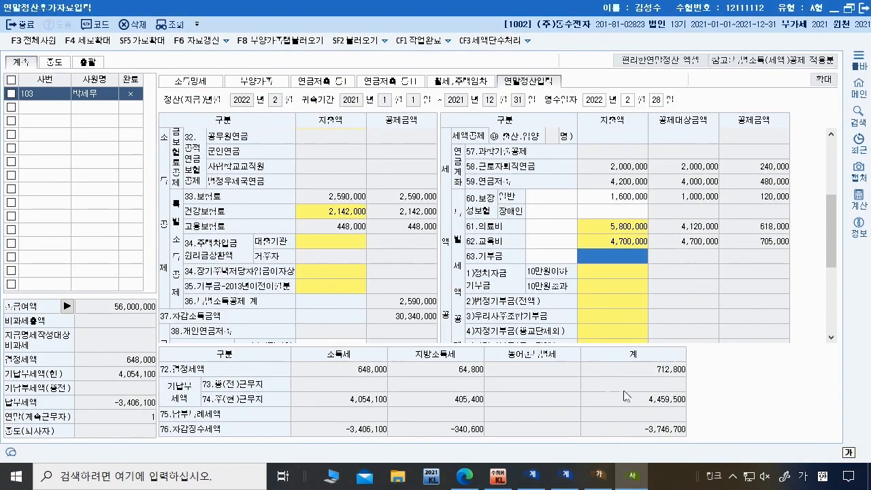
pyautogui.scroll(-5, 634, 282)
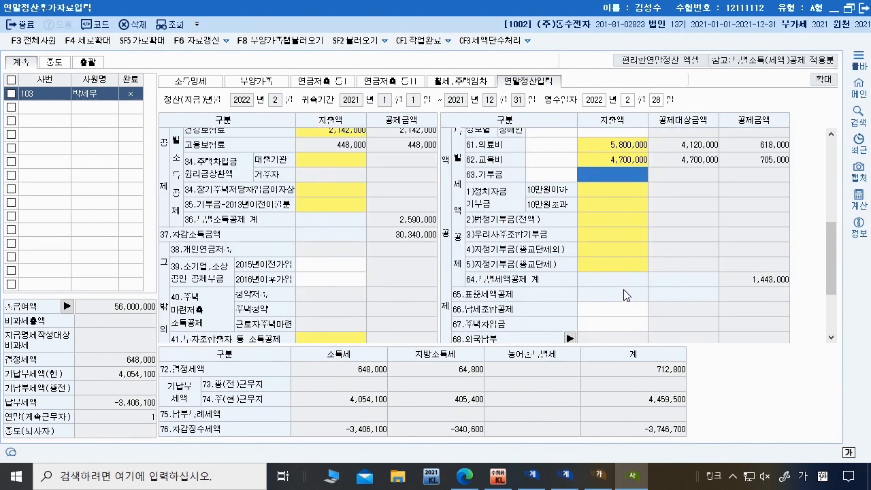
# Step: Enter the 5,000,000 religious-organization donation for a 750,000 credit and close the popup
pyautogui.click(613, 263)
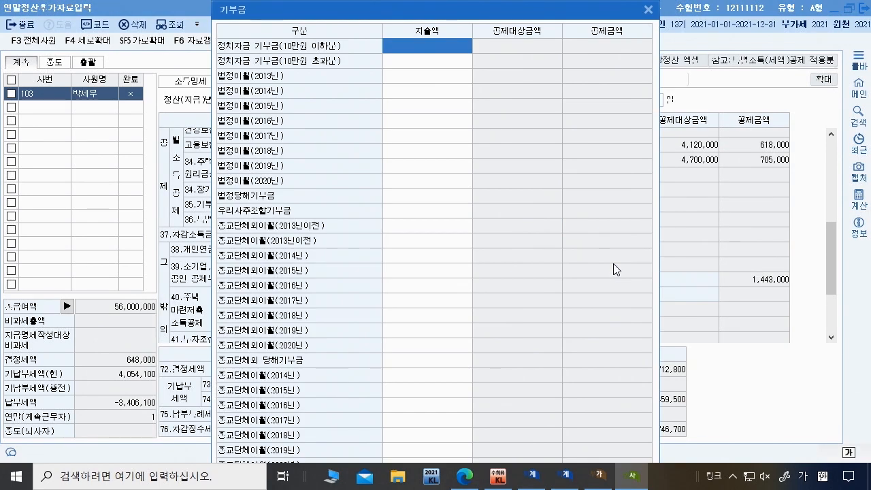
pyautogui.click(648, 9)
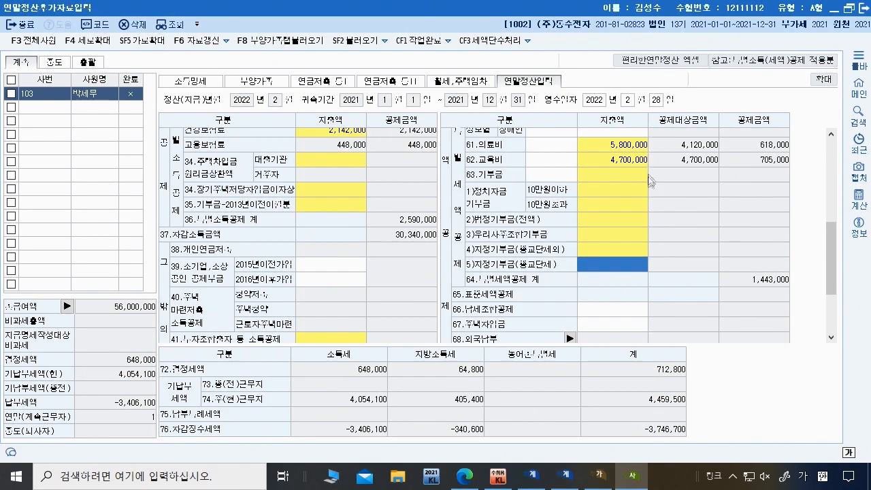
pyautogui.click(620, 262)
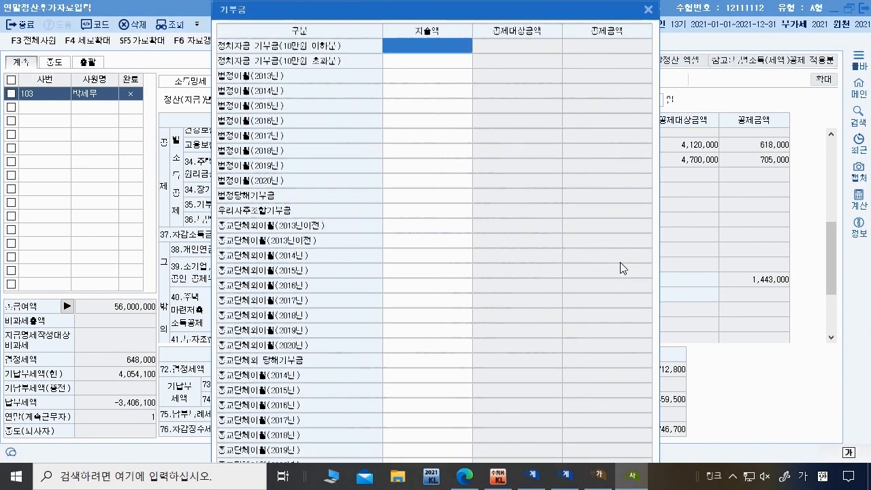
pyautogui.click(438, 302)
pyautogui.press('Down')
pyautogui.press('Down')
pyautogui.press('Down')
pyautogui.press('Down')
pyautogui.press('Down')
pyautogui.press('Down')
pyautogui.press('Down')
pyautogui.press('Down')
pyautogui.press('Down')
pyautogui.press('Down')
pyautogui.press('Down')
pyautogui.press('Down')
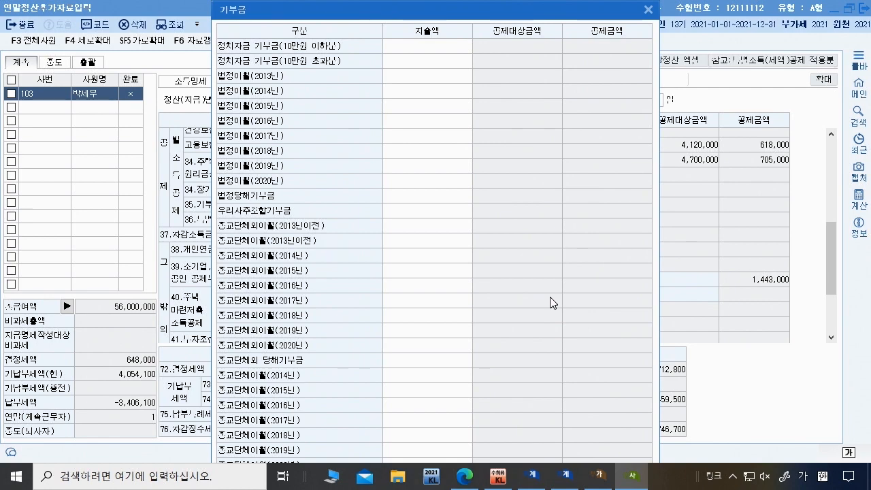
pyautogui.press('Return')
pyautogui.press('Return')
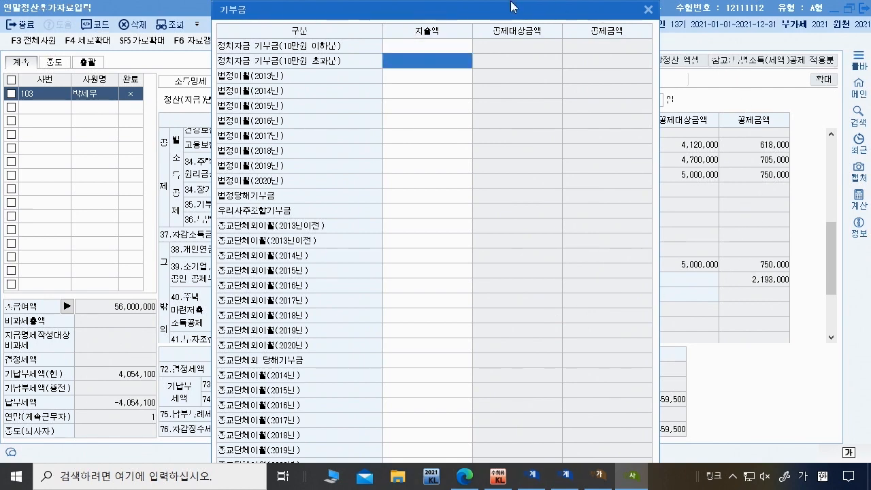
pyautogui.moveTo(538, 13); pyautogui.dragTo(270, 15)
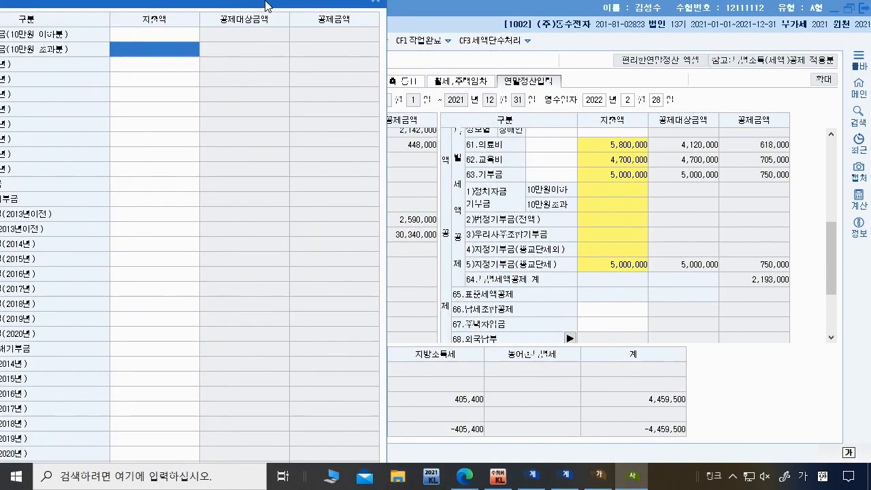
pyautogui.click(378, 12)
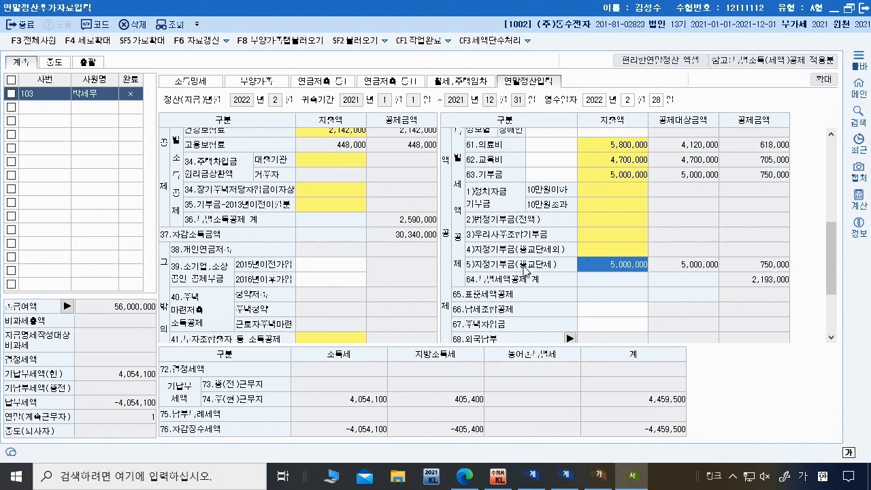
pyautogui.hotkey('alt', 'Tab')
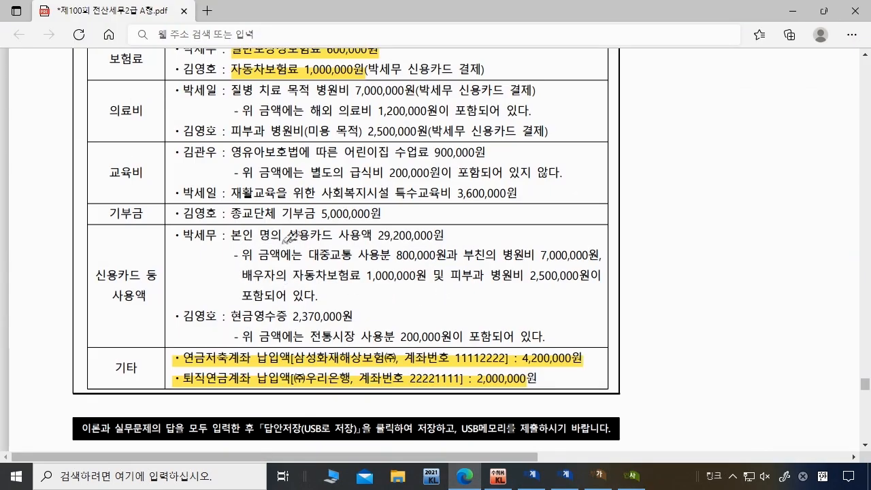
# Step: Underline the 29,200,000 card total, spouse's 1,000,000 car insurance and 800,000 transport in the PDF
pyautogui.moveTo(380, 243); pyautogui.dragTo(584, 259)
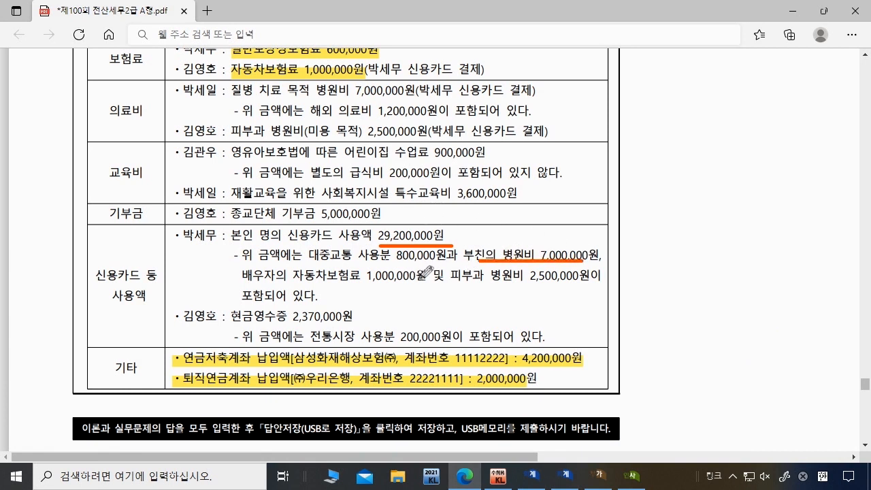
pyautogui.moveTo(243, 285); pyautogui.dragTo(418, 284)
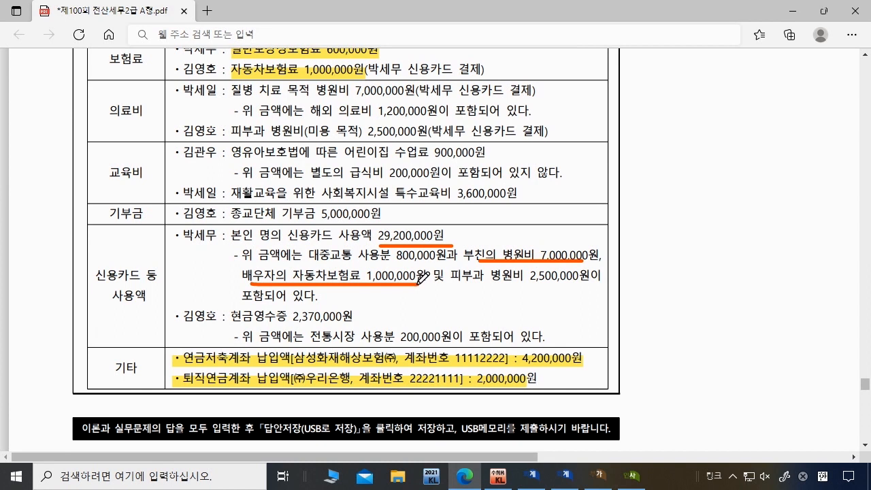
pyautogui.click(460, 286)
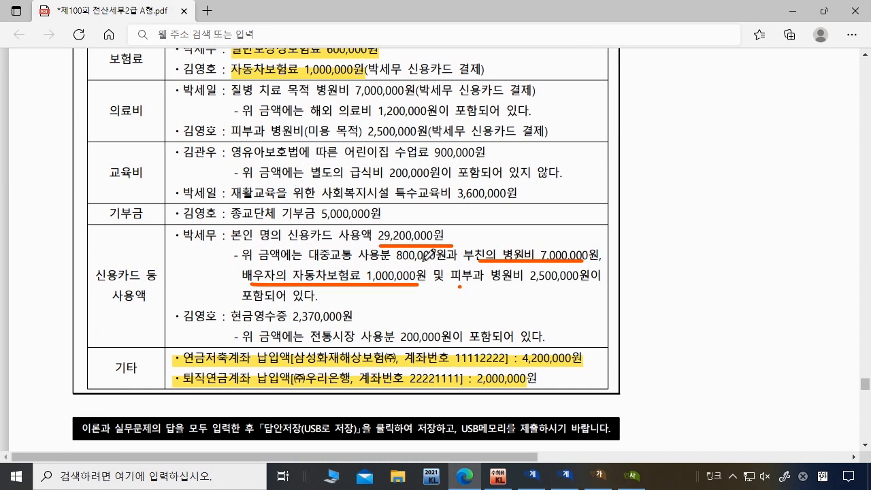
pyautogui.moveTo(365, 262); pyautogui.dragTo(436, 261)
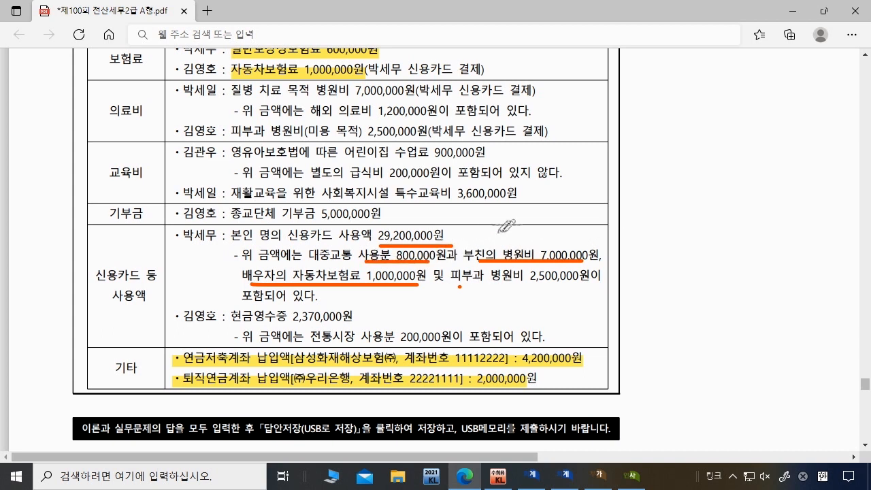
pyautogui.scroll(3, 507, 243)
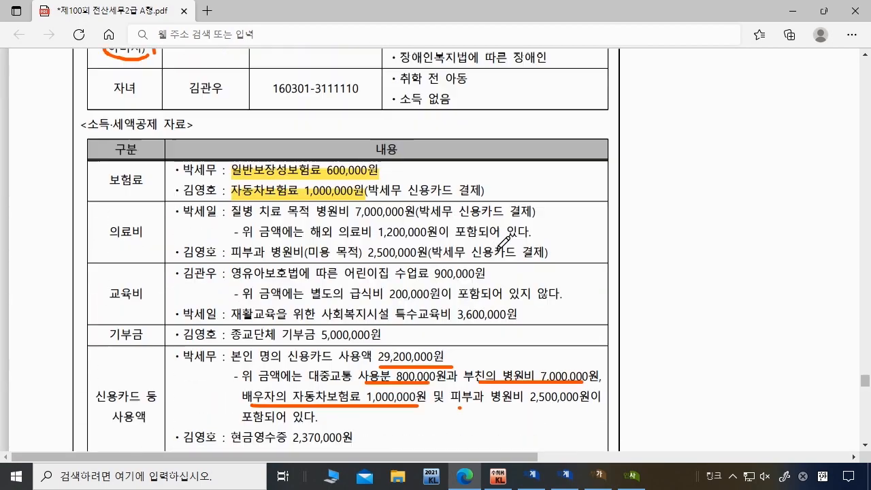
pyautogui.moveTo(317, 240); pyautogui.dragTo(486, 238)
pyautogui.scroll(-2, 486, 238)
# Step: Add margin notes beside the card figures, then select KcLep's row 42 credit-card line
pyautogui.moveTo(639, 290); pyautogui.dragTo(639, 298)
pyautogui.moveTo(643, 294)
pyautogui.mouseDown()
pyautogui.moveTo(659, 292)
pyautogui.moveTo(638, 275)
pyautogui.moveTo(644, 284)
pyautogui.moveTo(654, 272)
pyautogui.moveTo(647, 288)
pyautogui.moveTo(657, 291)
pyautogui.mouseUp()
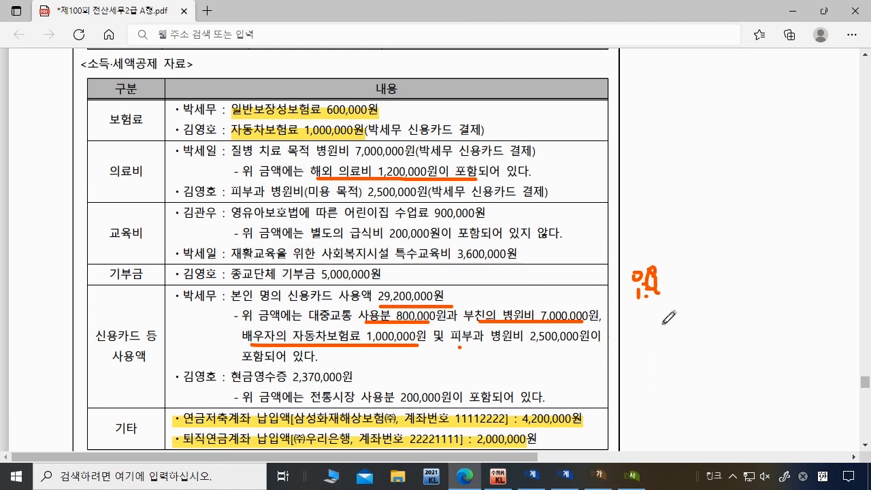
pyautogui.moveTo(632, 325); pyautogui.dragTo(680, 323)
pyautogui.moveTo(651, 340); pyautogui.dragTo(686, 349)
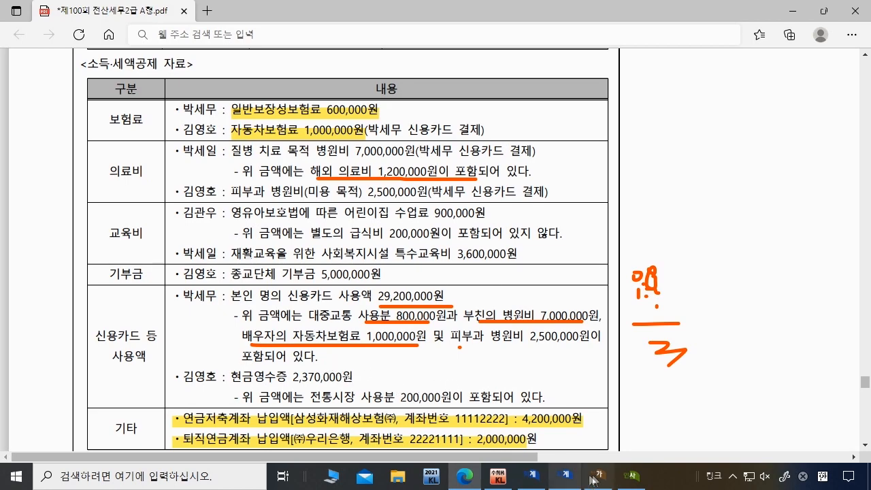
pyautogui.click(632, 476)
pyautogui.scroll(-2, 310, 233)
pyautogui.click(325, 246)
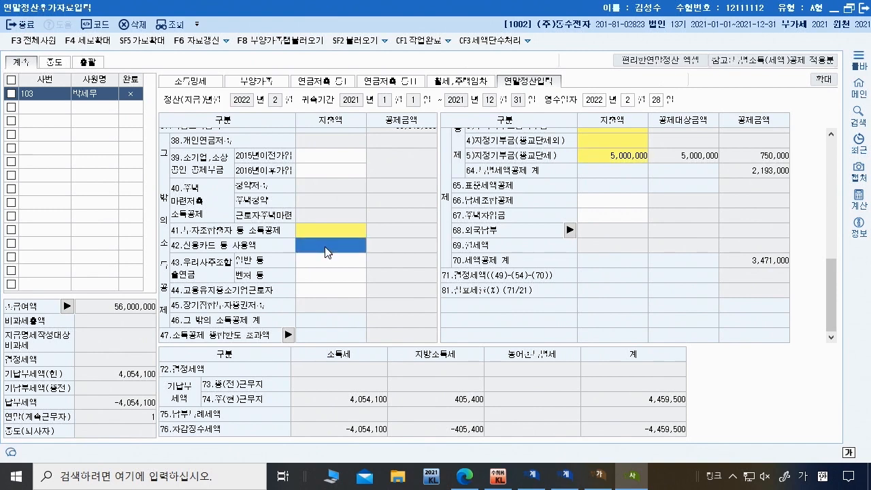
# Step: Enter 26,200,000 as the credit-card amount in the card deduction breakdown
pyautogui.doubleClick(325, 247)
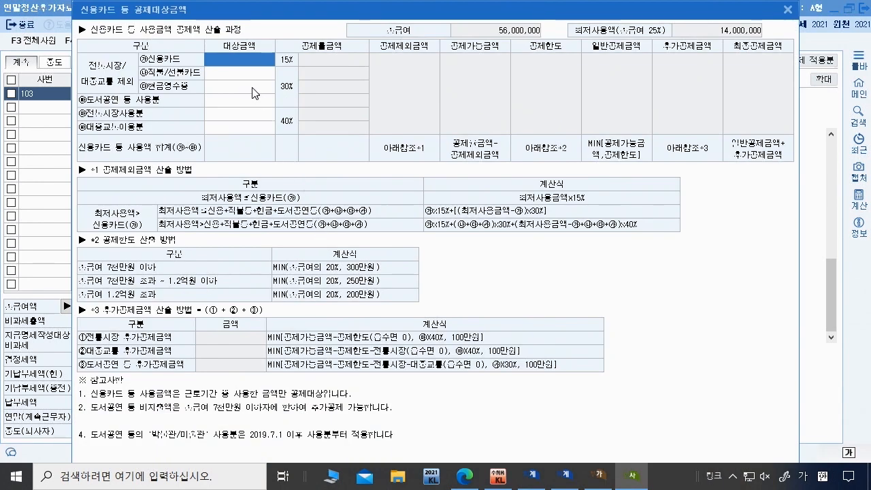
pyautogui.write('26,200,000')
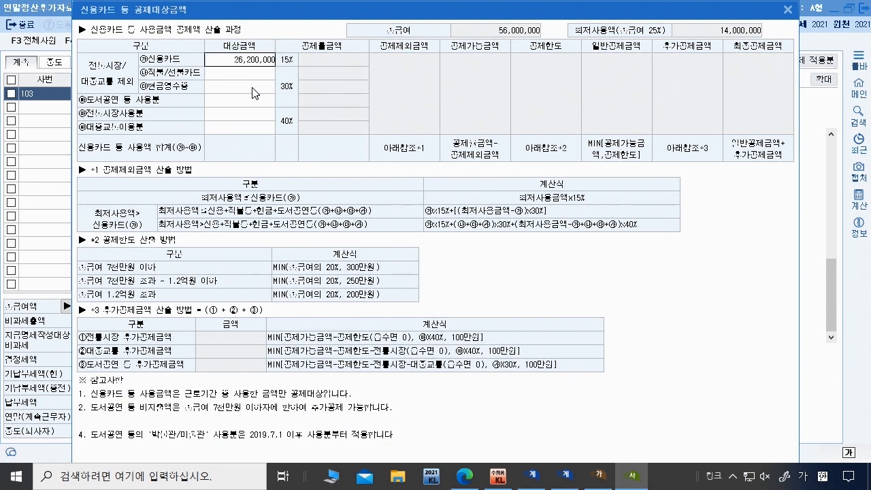
pyautogui.press('Return')
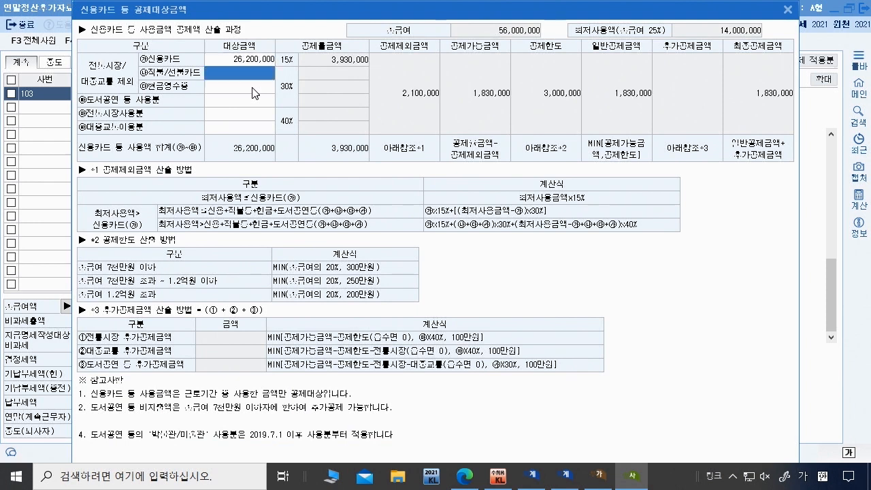
pyautogui.click(464, 485)
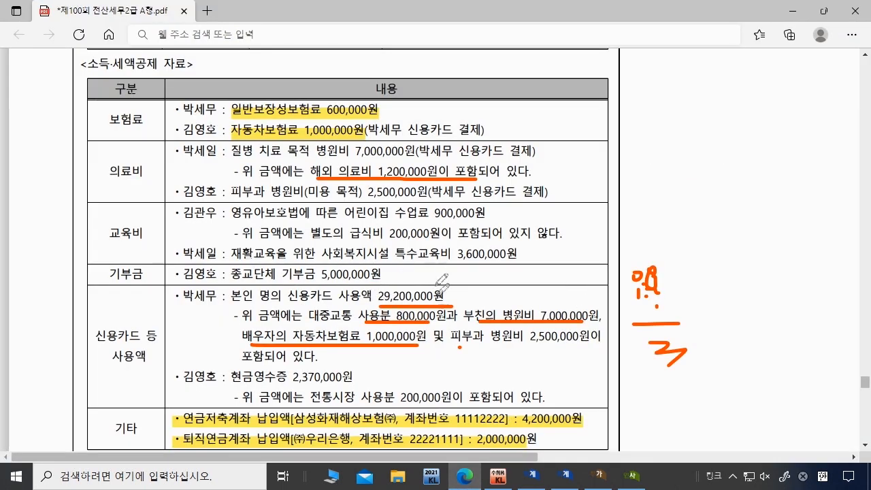
pyautogui.moveTo(675, 358)
pyautogui.mouseDown()
pyautogui.moveTo(676, 328)
pyautogui.moveTo(677, 359)
pyautogui.mouseUp()
pyautogui.click(416, 320)
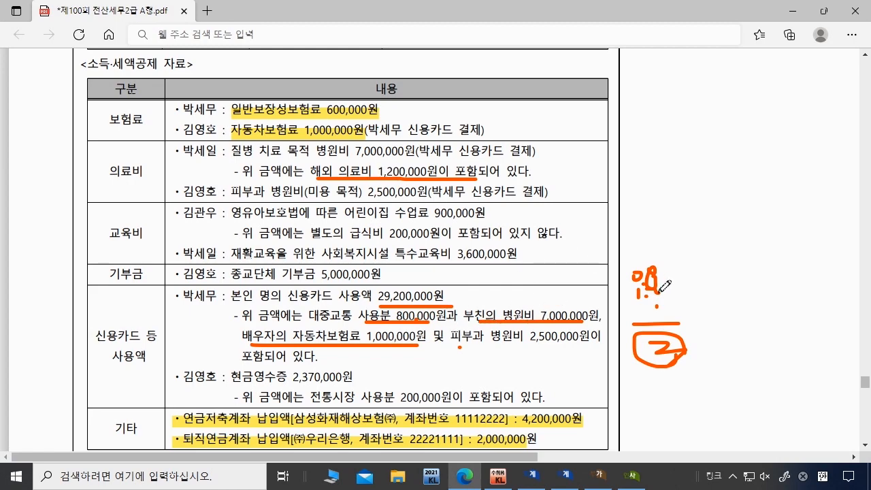
pyautogui.click(631, 476)
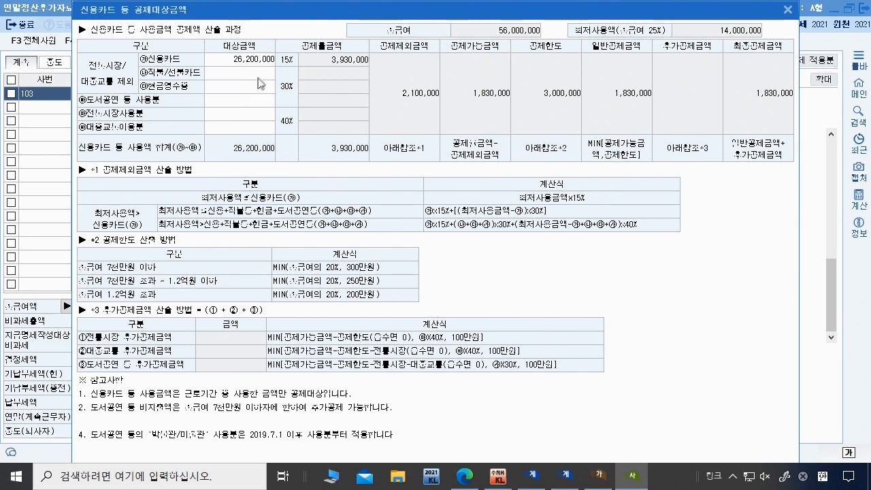
# Step: Enter 800,000 as the public transport amount
pyautogui.click(250, 128)
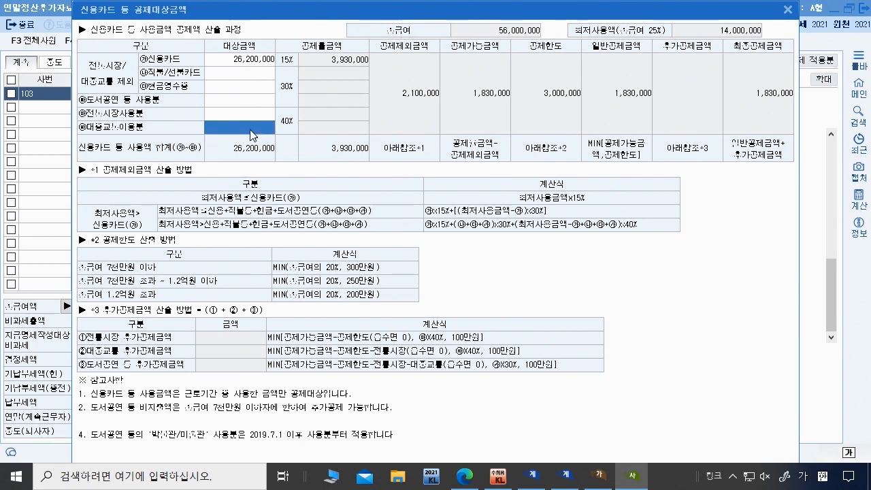
pyautogui.click(464, 478)
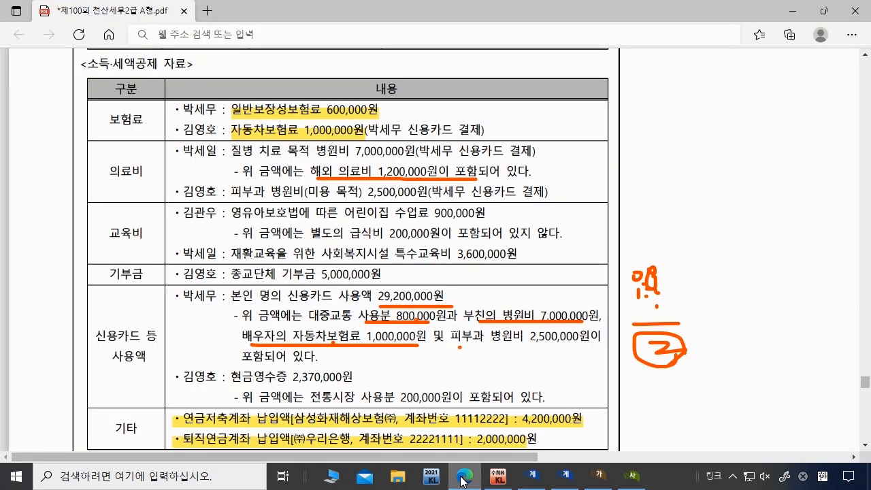
pyautogui.click(462, 478)
pyautogui.click(264, 132)
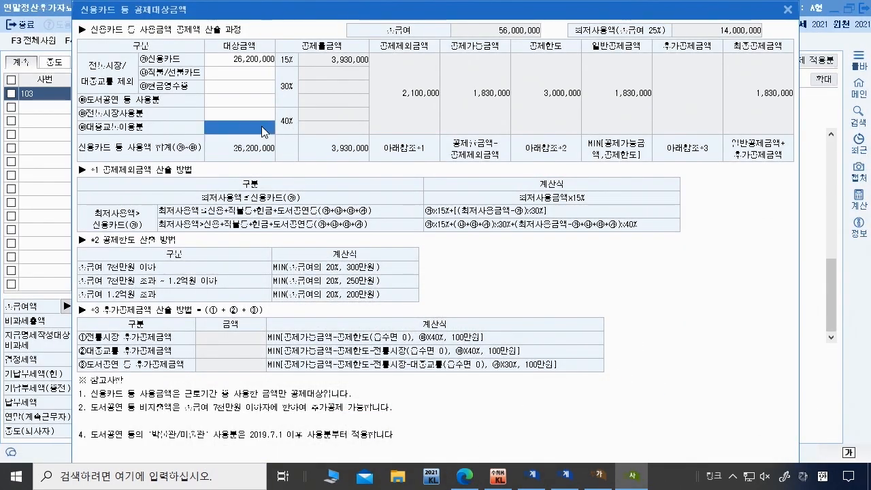
pyautogui.write('8000000')
pyautogui.press('Return')
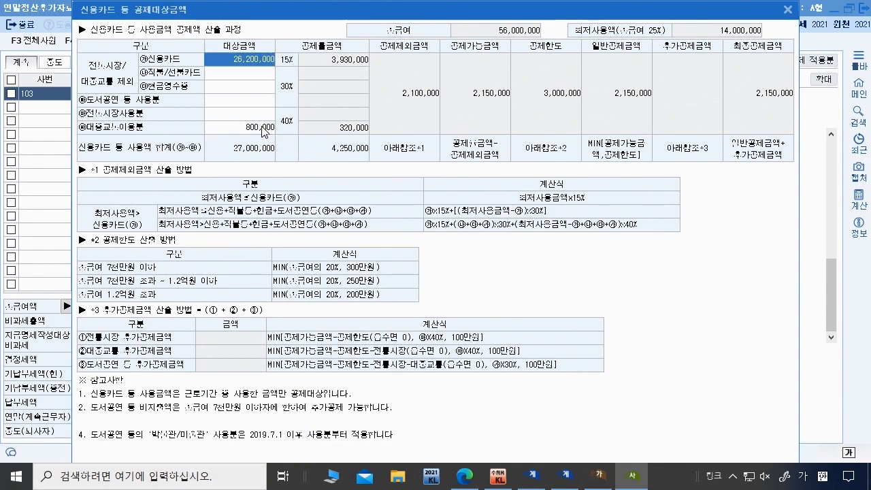
pyautogui.click(465, 478)
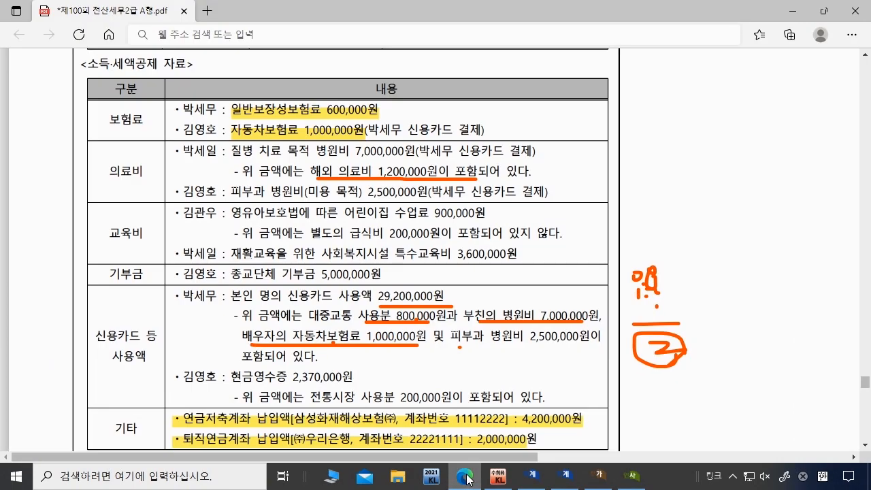
pyautogui.click(466, 478)
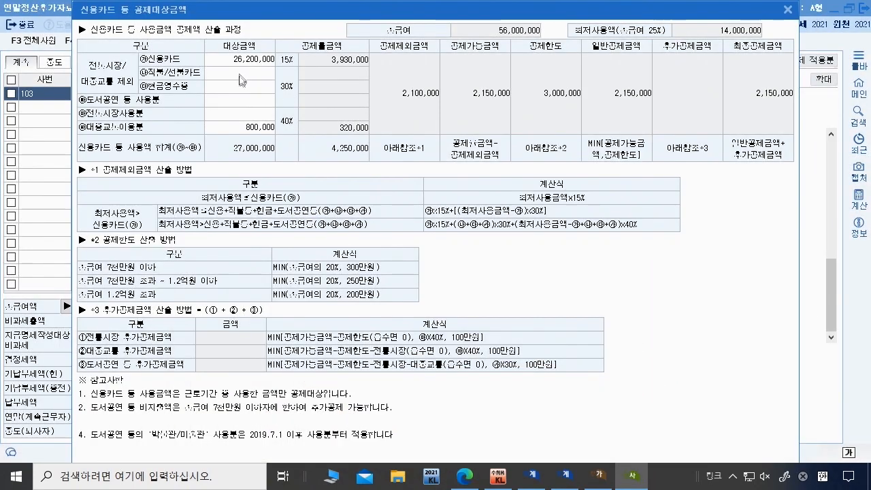
# Step: Enter 2,170,000 cash receipts and 200,000 traditional market spending, then close the breakdown
pyautogui.click(240, 85)
pyautogui.write('2170000')
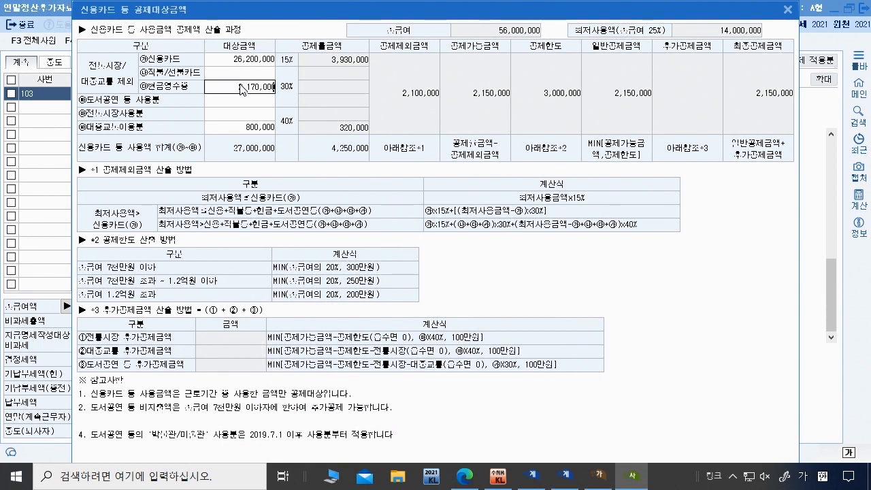
pyautogui.press('Return')
pyautogui.click(249, 116)
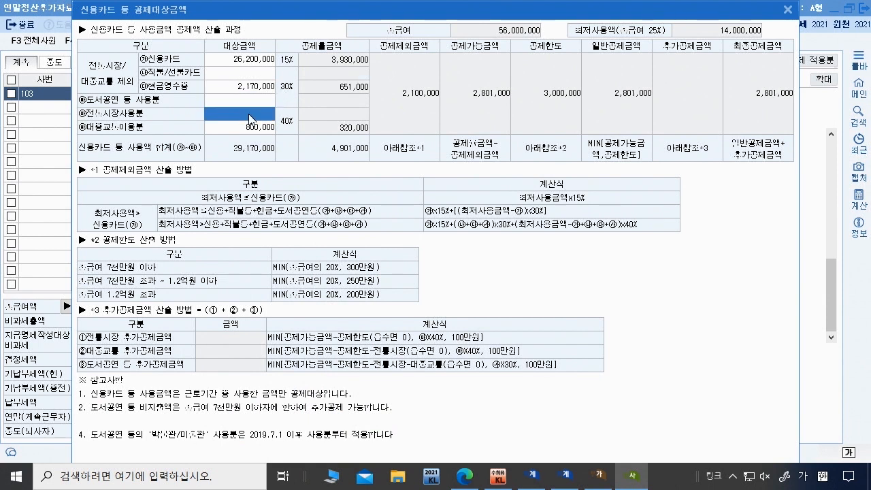
pyautogui.write('2000000')
pyautogui.press('Return')
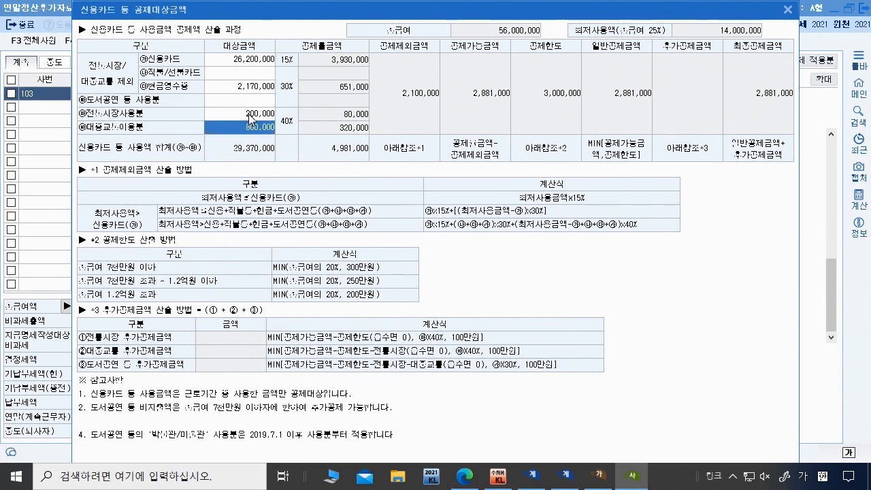
pyautogui.click(788, 10)
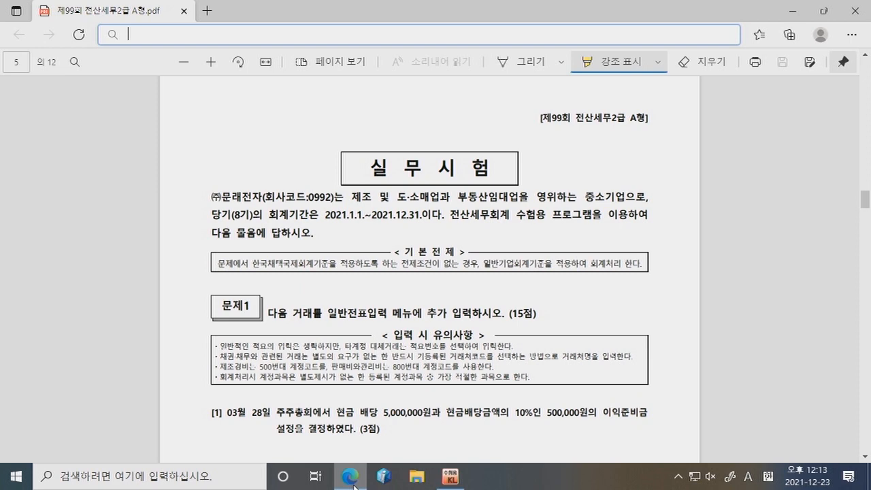
# Step: Read Problem 1 items [1]–[5] in the PDF, then open 일반전표입력 in KcLep
pyautogui.scroll(-3, 356, 292)
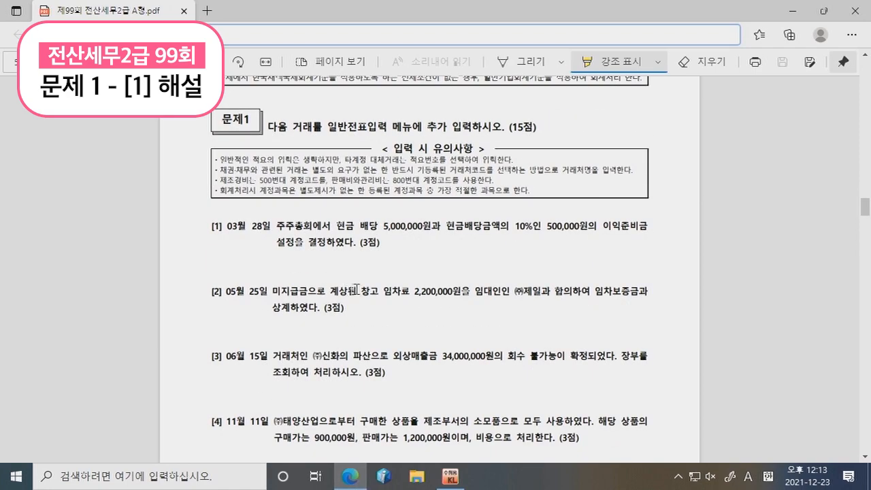
pyautogui.scroll(-2, 280, 249)
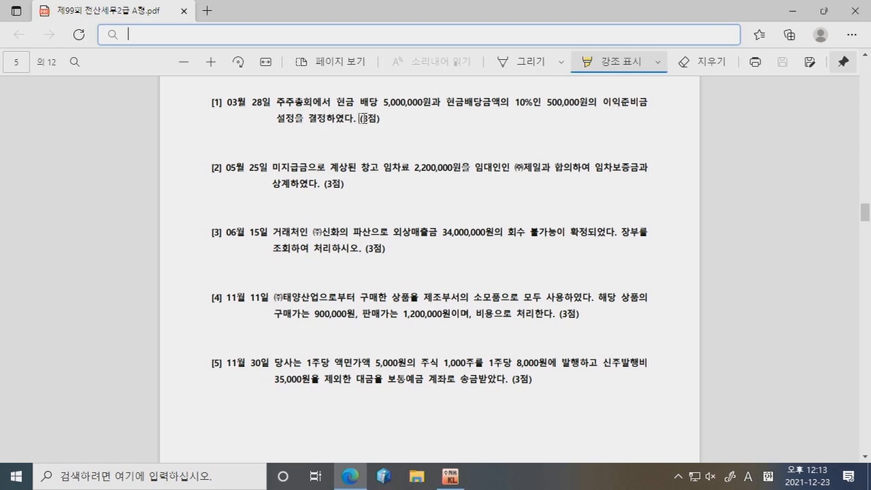
pyautogui.click(450, 477)
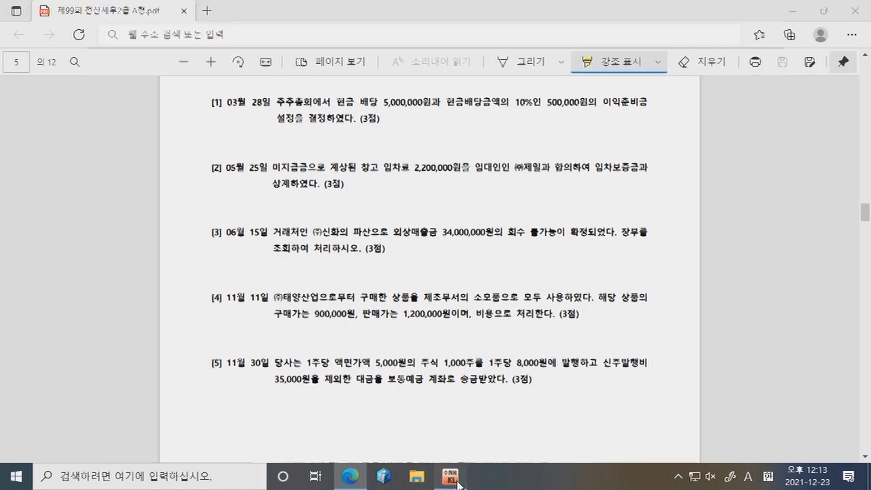
pyautogui.click(217, 104)
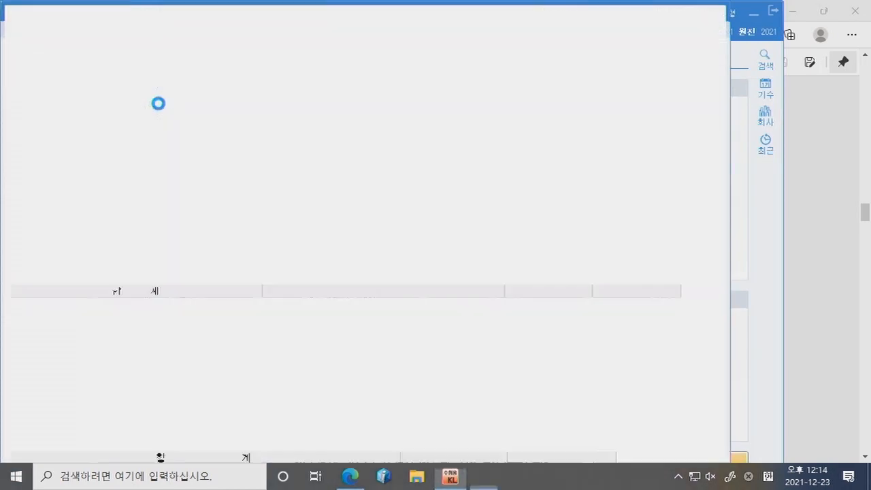
# Step: On 03-28, debit 미처분이익잉여금 5,500,000
pyautogui.write('3283')
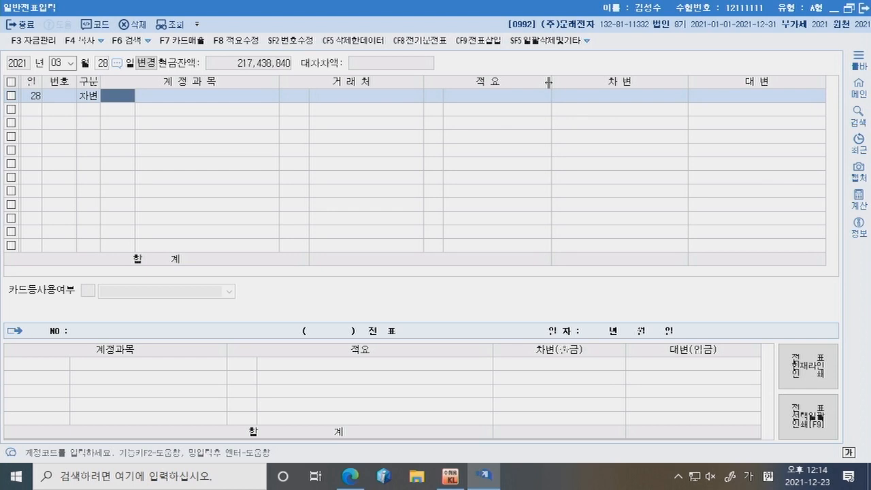
pyautogui.write('미처분')
pyautogui.press('Return')
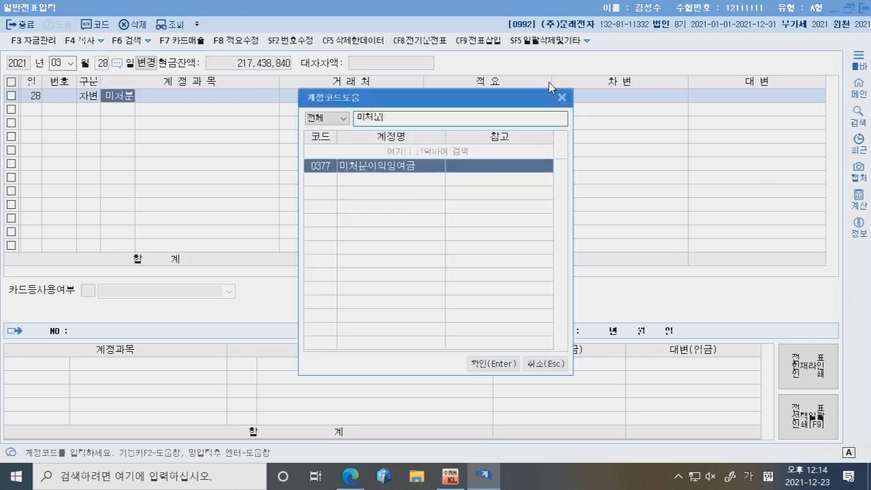
pyautogui.press('Return')
pyautogui.press('Return')
pyautogui.press('Return')
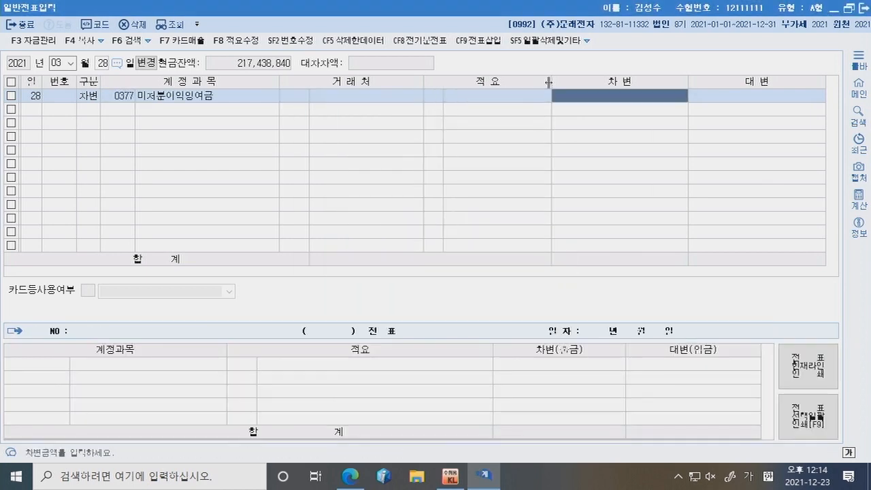
pyautogui.write('5,500,000')
pyautogui.press('Return')
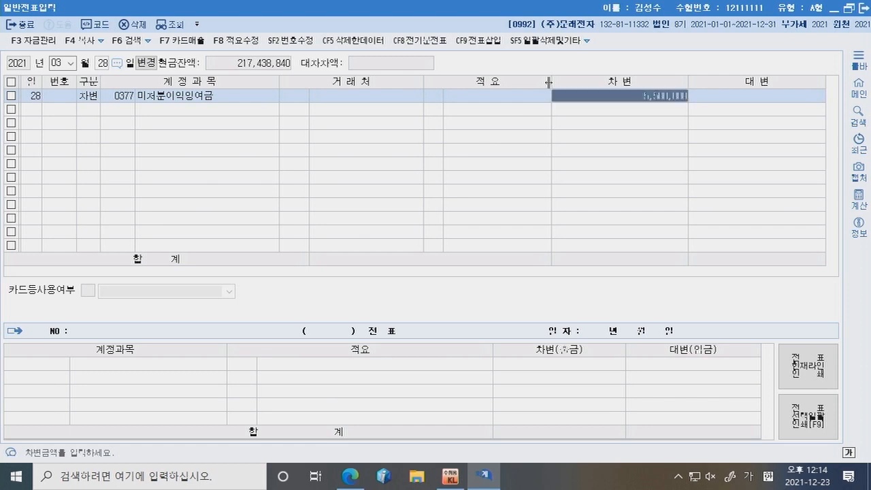
# Step: Credit 미지급배당금 5,000,000 and add an 이익준비금 credit line for 500,000
pyautogui.press('4')
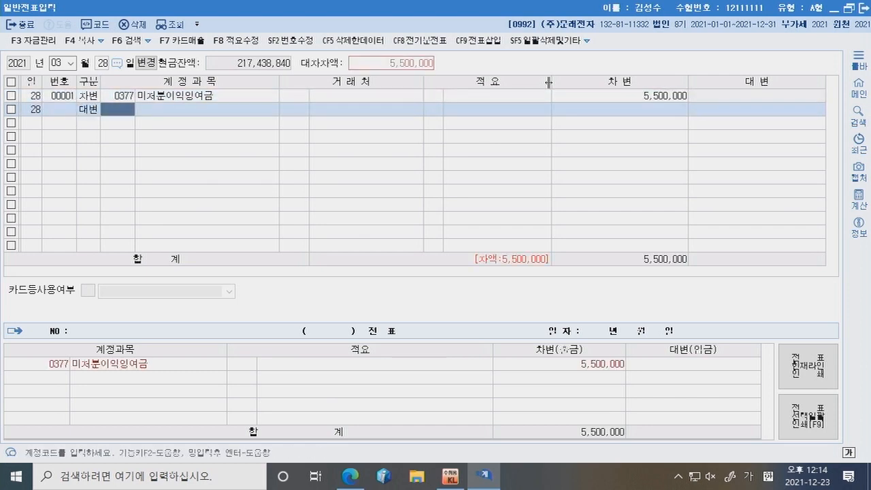
pyautogui.write('미지')
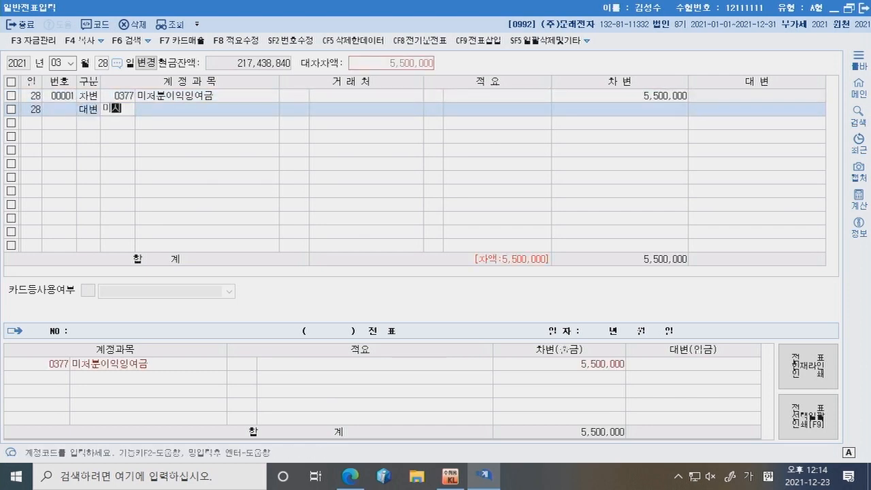
pyautogui.press('Return')
pyautogui.press('Down')
pyautogui.press('Down')
pyautogui.press('Down')
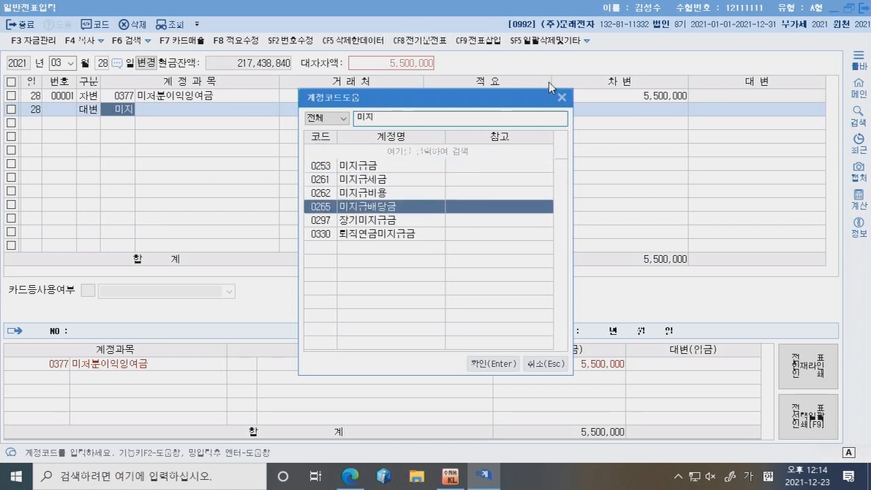
pyautogui.press('Return')
pyautogui.press('Return')
pyautogui.write('5000000')
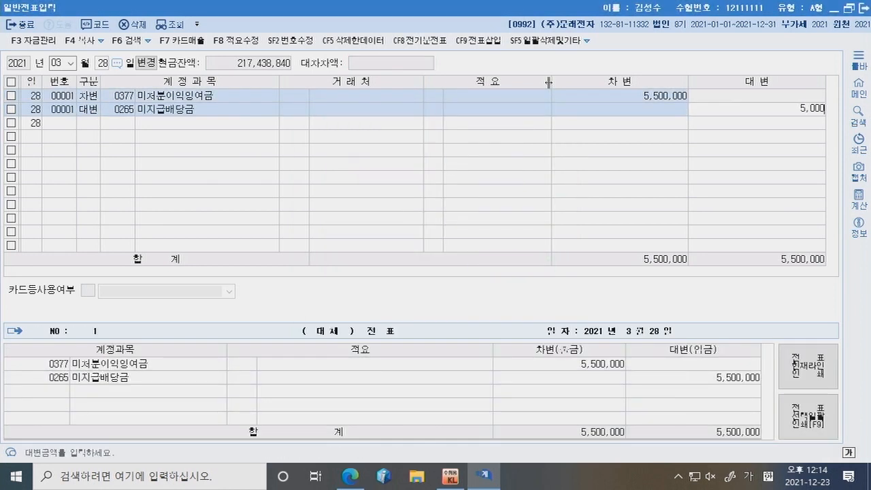
pyautogui.press('Return')
pyautogui.write('4')
pyautogui.press('Return')
pyautogui.write('이미')
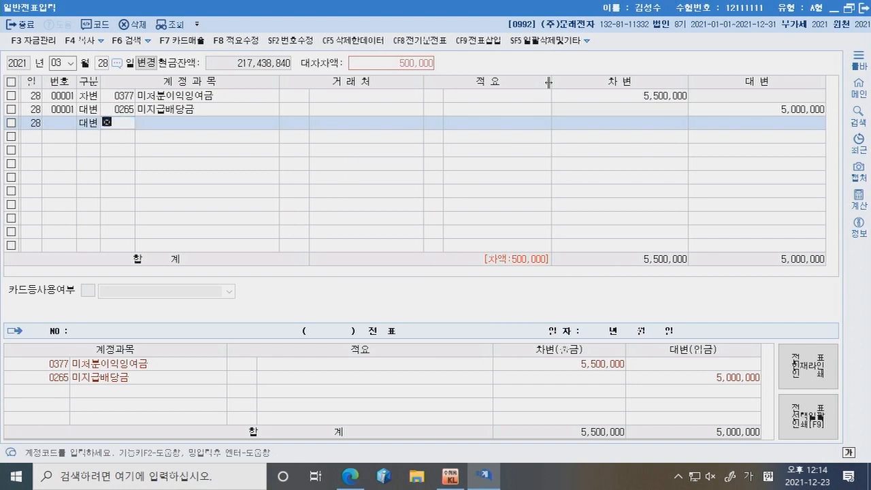
pyautogui.press('Return')
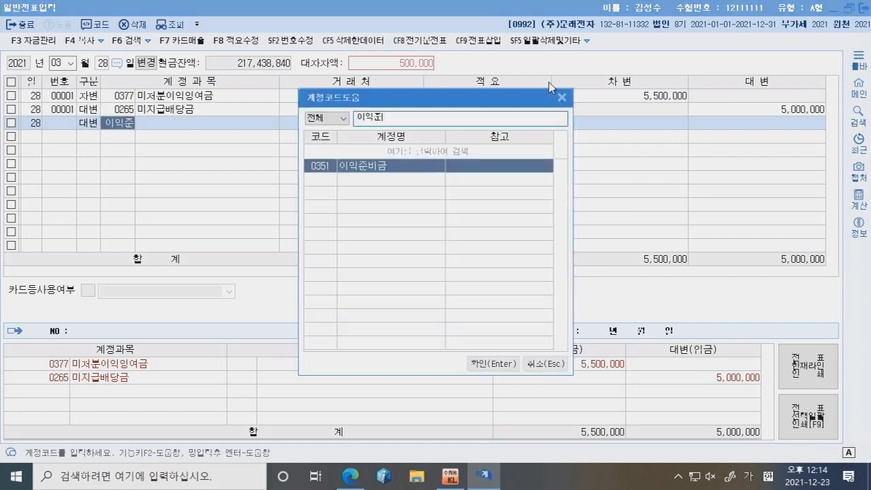
pyautogui.press('Return')
pyautogui.press('Return')
pyautogui.press('Return')
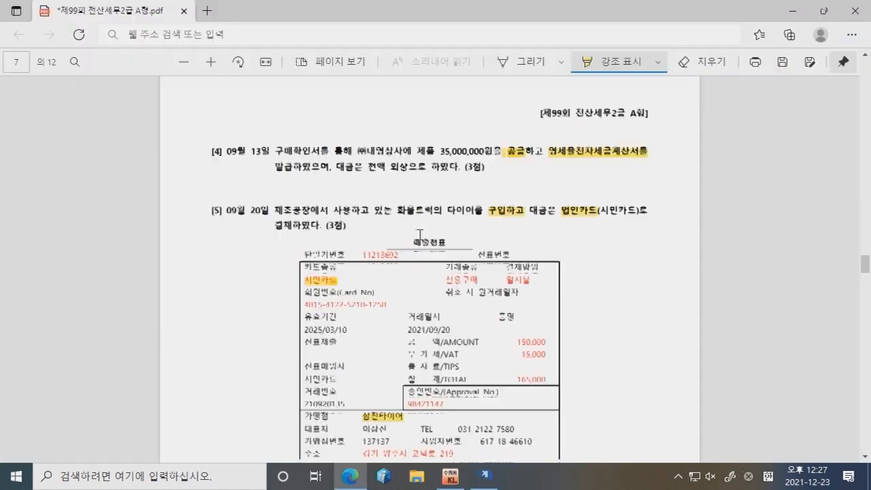
# Step: Highlight Problem 3's 2nd-period 부동산임대공급가액명세서 task, then open KcLep's 부가가치 menu
pyautogui.scroll(-5, 420, 235)
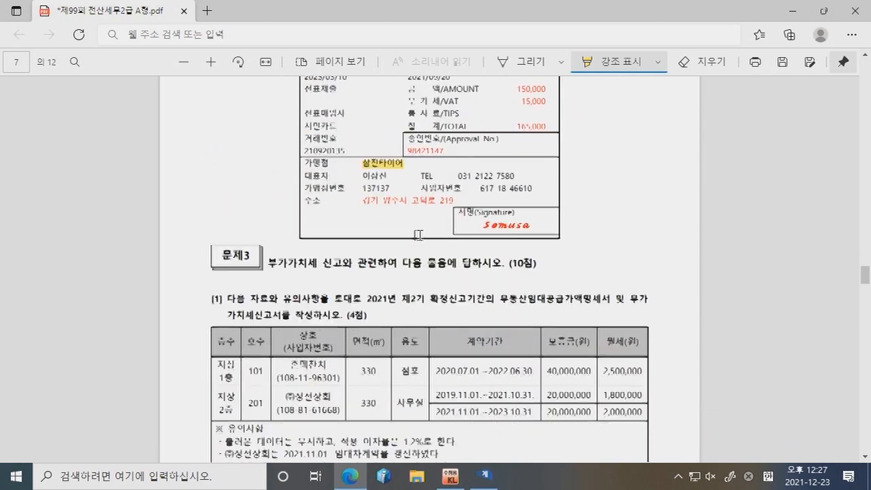
pyautogui.scroll(-2, 419, 235)
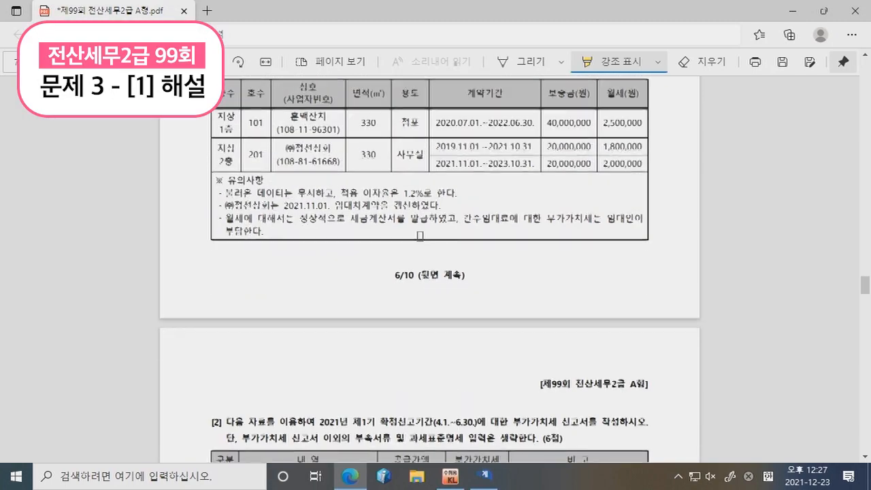
pyautogui.scroll(1, 418, 235)
pyautogui.moveTo(500, 112); pyautogui.dragTo(591, 111)
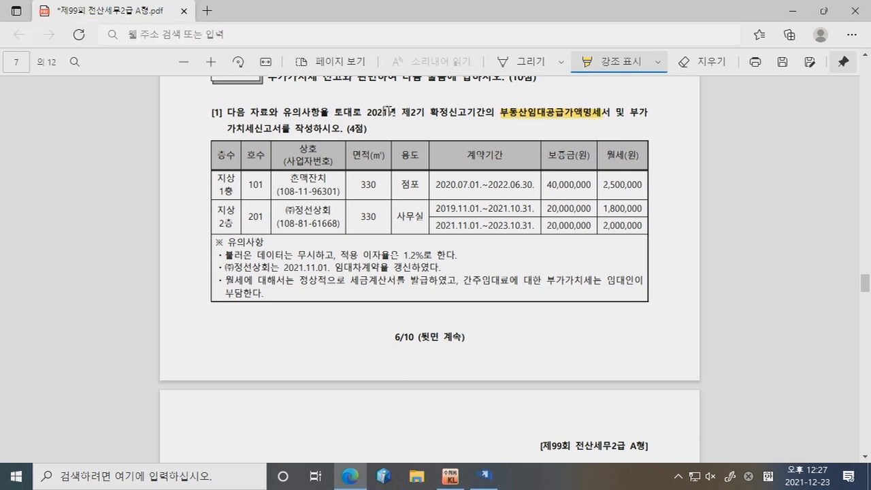
pyautogui.moveTo(402, 112); pyautogui.dragTo(313, 129)
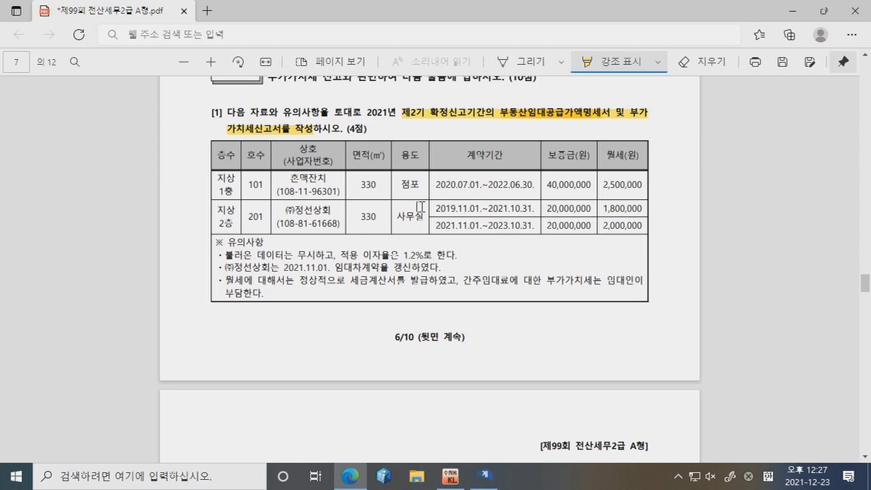
pyautogui.click(450, 476)
pyautogui.click(170, 31)
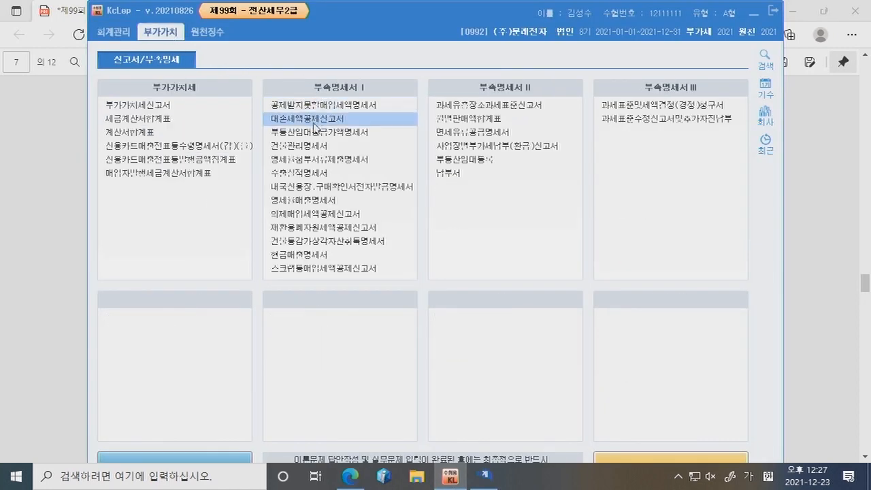
# Step: Open the rental supply value statement and set 혼맥잔치 as the row 1 lessee
pyautogui.click(315, 133)
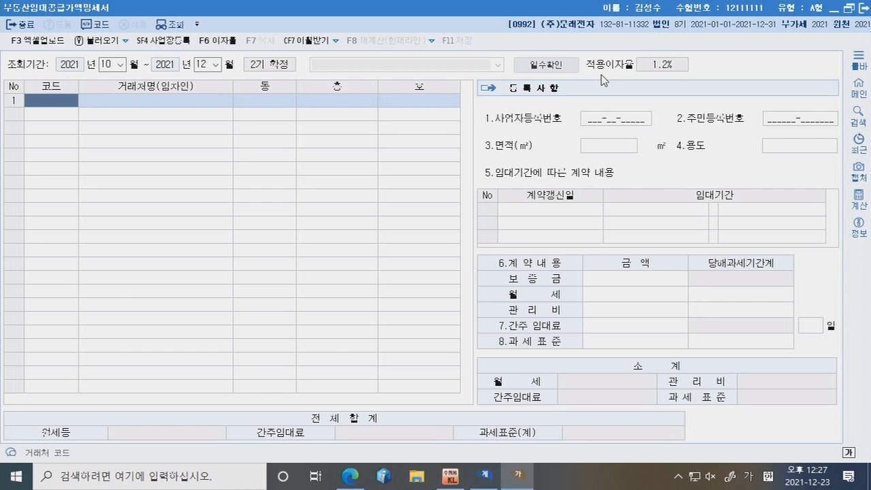
pyautogui.press('F2')
pyautogui.write('호ㄴ맥')
pyautogui.press('Return')
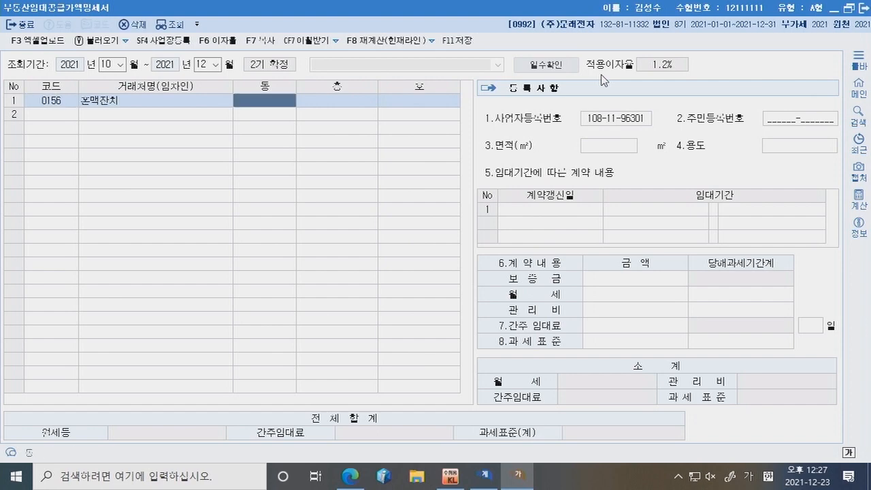
pyautogui.click(347, 479)
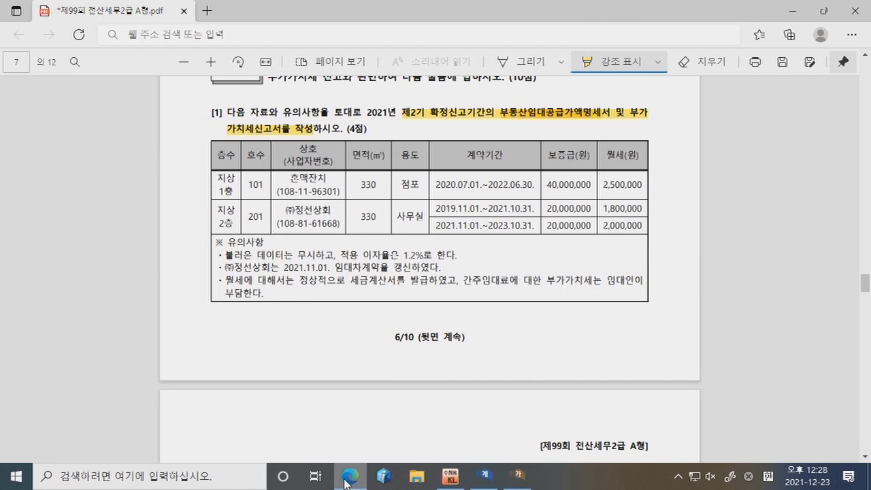
pyautogui.click(348, 479)
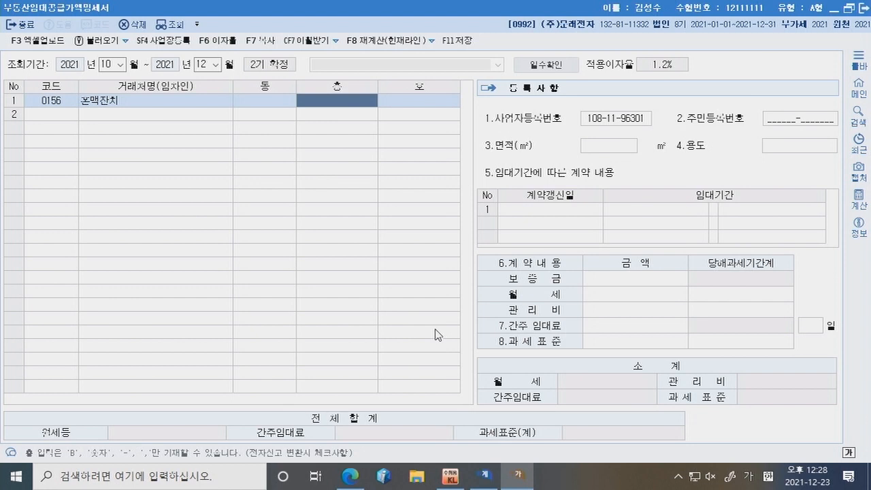
# Step: Enter floor 지상 1층, unit 101, area 330㎡ and use 점포 for the first tenant
pyautogui.write('지')
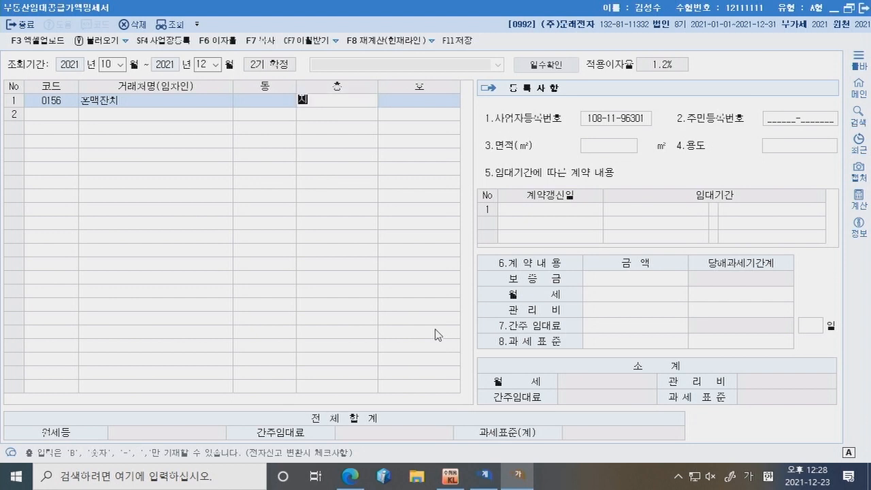
pyautogui.write('상 1층')
pyautogui.press('Return')
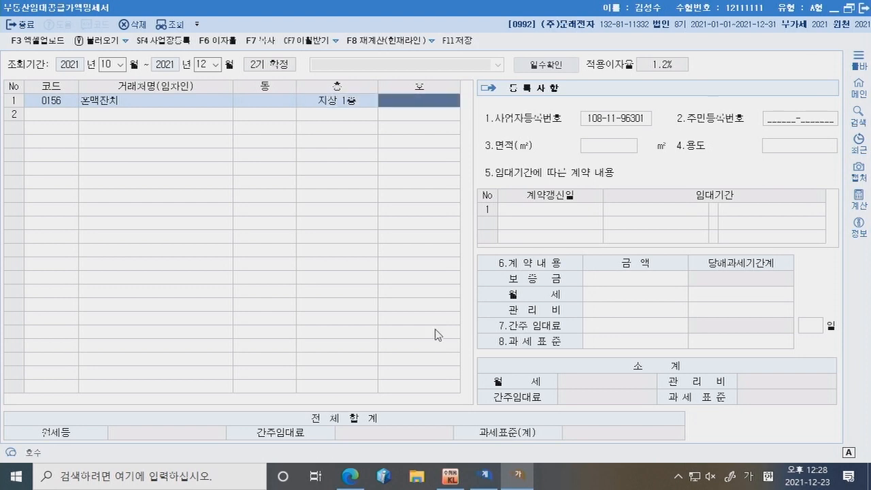
pyautogui.write('101')
pyautogui.press('Return')
pyautogui.press('Return')
pyautogui.press('Return')
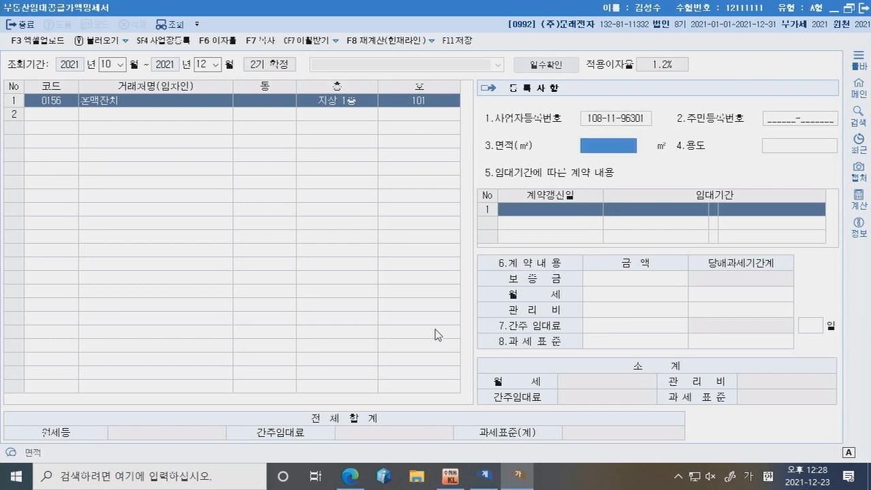
pyautogui.write('330')
pyautogui.press('Return')
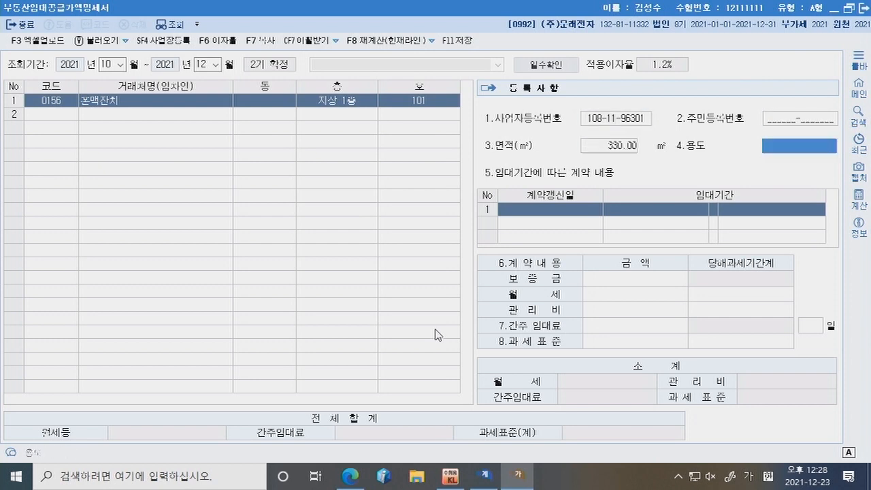
pyautogui.write('점포')
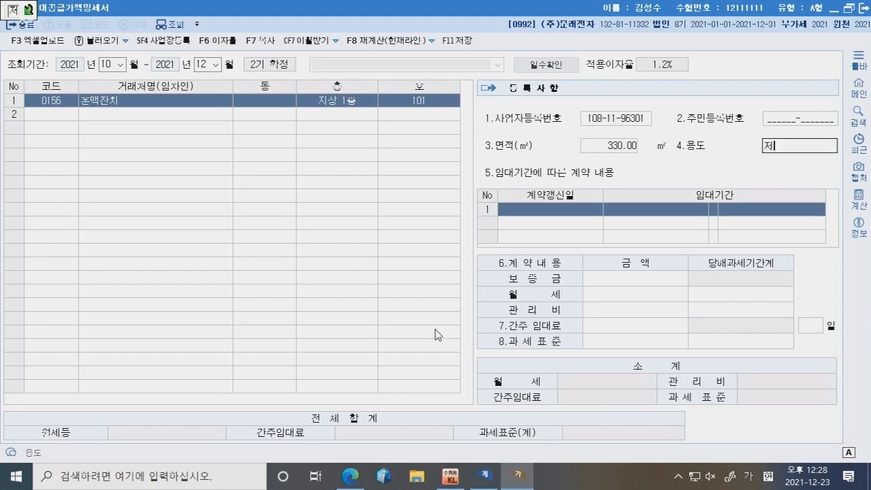
pyautogui.press('Return')
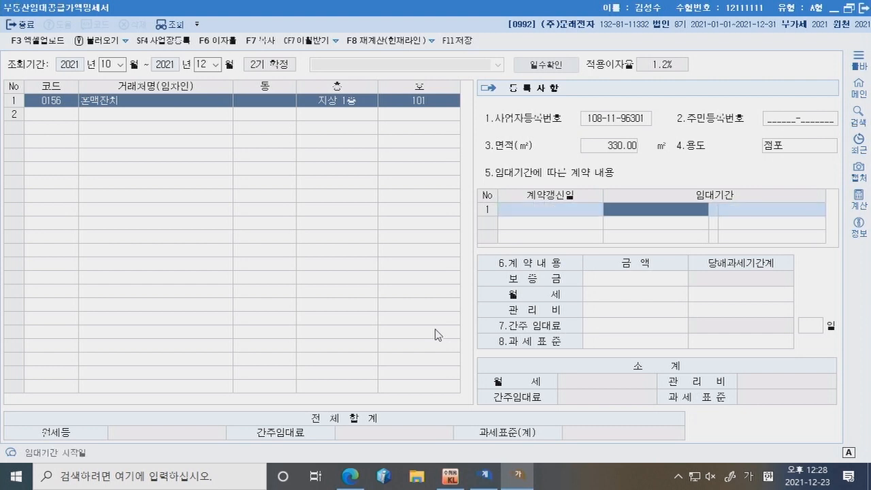
# Step: Enter lease period 2020-07-01 ~ 2022-06-30, deposit 40,000,000 and monthly rent 2,500,000
pyautogui.write('2020-07-0')
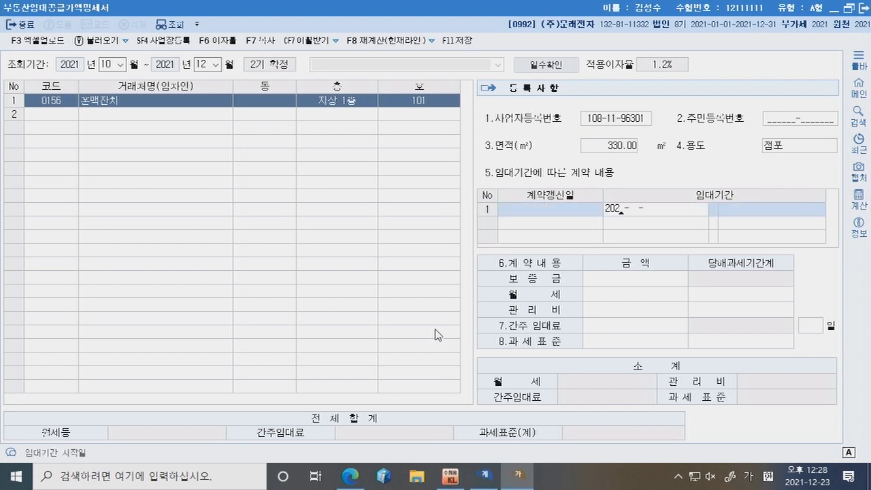
pyautogui.write('1 ~ ')
pyautogui.write('2022-')
pyautogui.write('06-30')
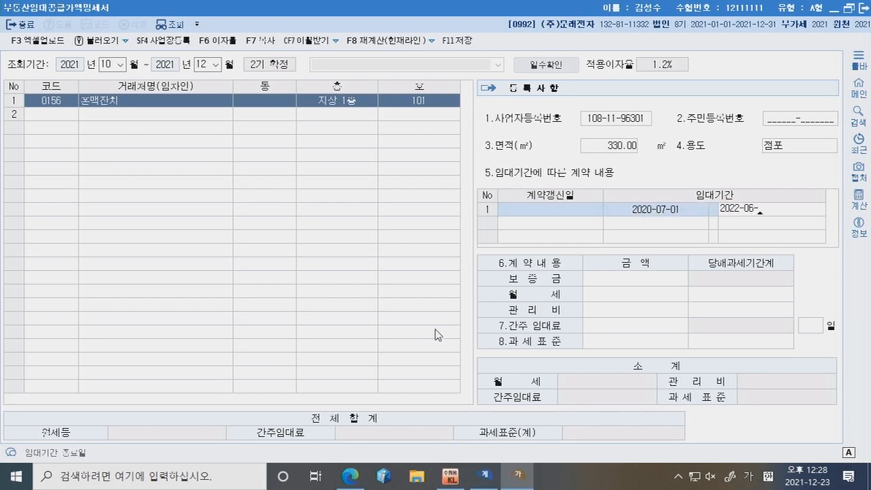
pyautogui.press('Return')
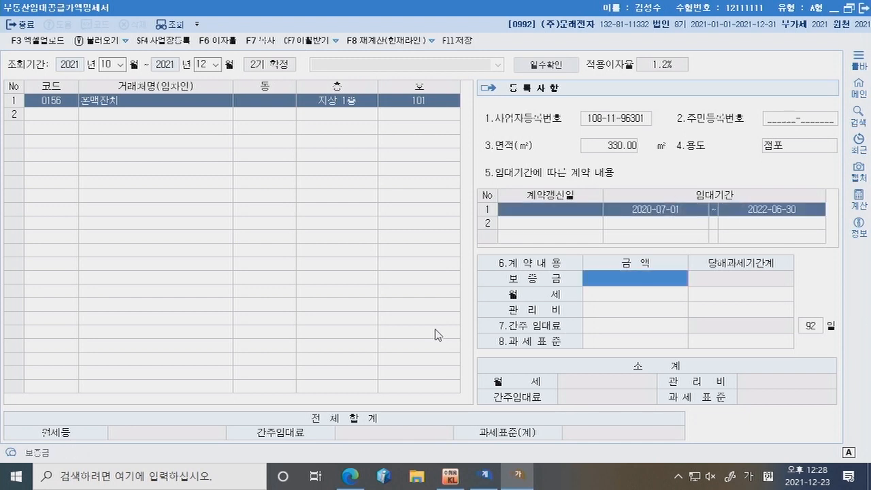
pyautogui.write('40000000')
pyautogui.press('Return')
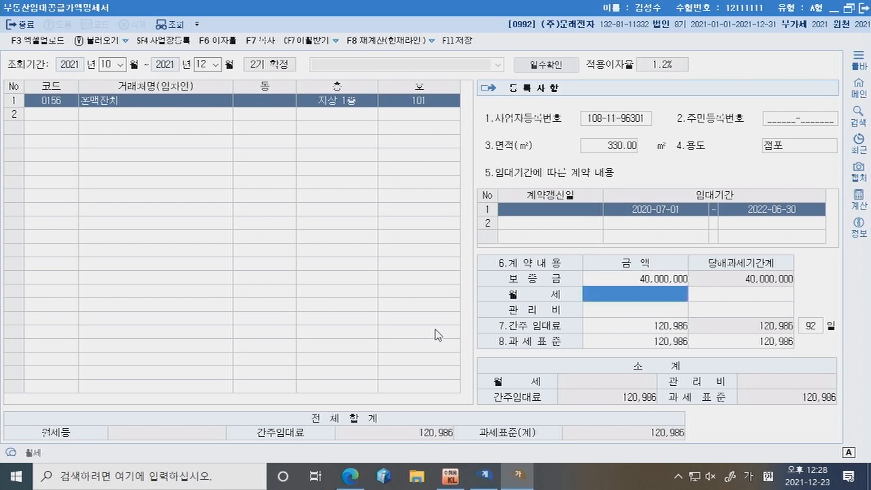
pyautogui.write('2500000')
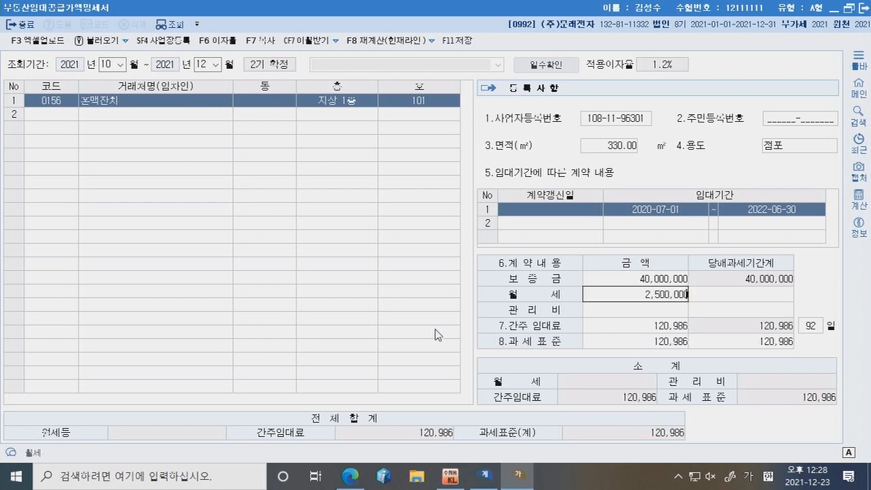
pyautogui.press('Return')
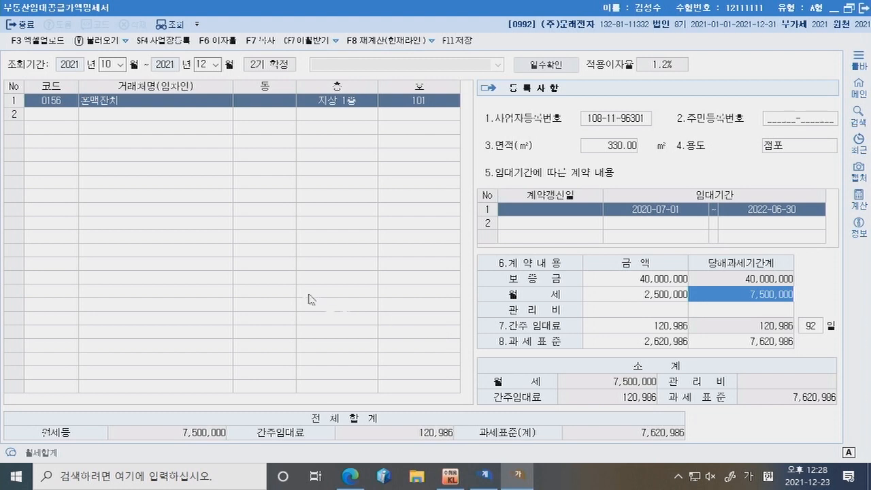
# Step: Add (주)정선상회 as the row 2 tenant via the partner lookup
pyautogui.click(41, 113)
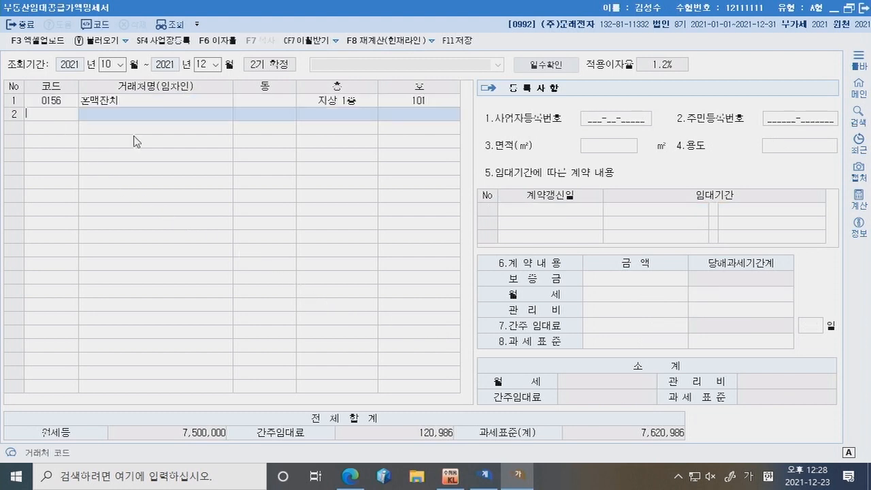
pyautogui.doubleClick(58, 114)
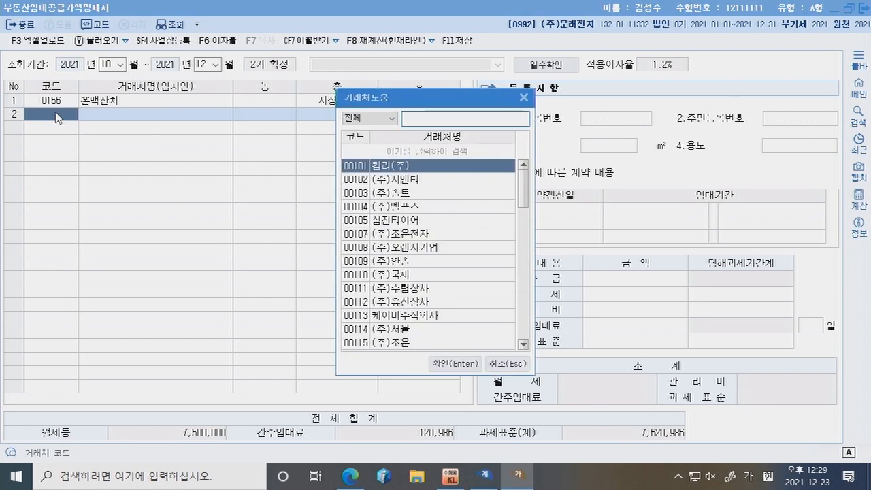
pyautogui.write('정선')
pyautogui.press('Return')
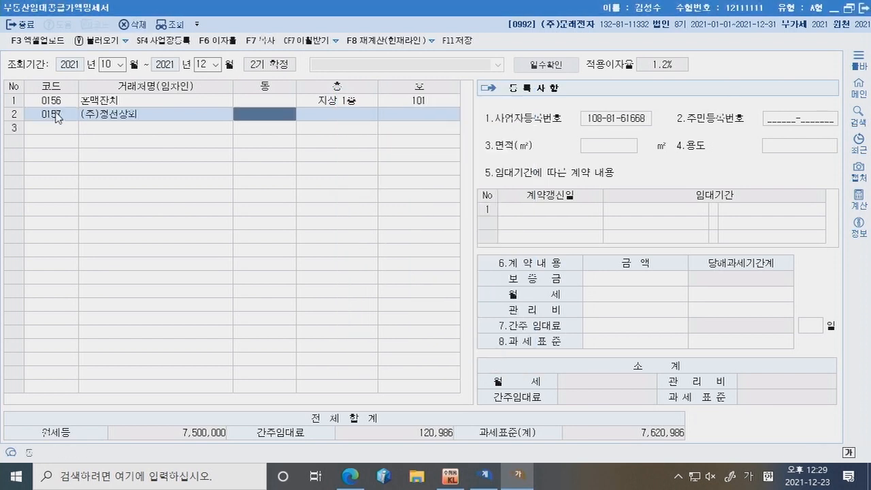
pyautogui.press('Return')
# Step: Enter floor 지상 2층, unit 201, area 330㎡ and use 사무실 for the second tenant
pyautogui.write('지상 2')
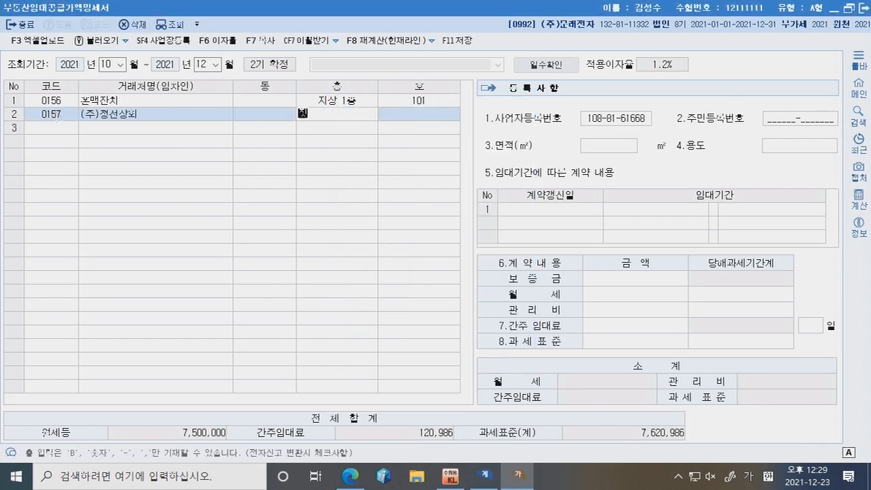
pyautogui.press('BackSpace')
pyautogui.press('BackSpace')
pyautogui.write('2층')
pyautogui.press('Return')
pyautogui.write('201')
pyautogui.press('Return')
pyautogui.press('Return')
pyautogui.press('Return')
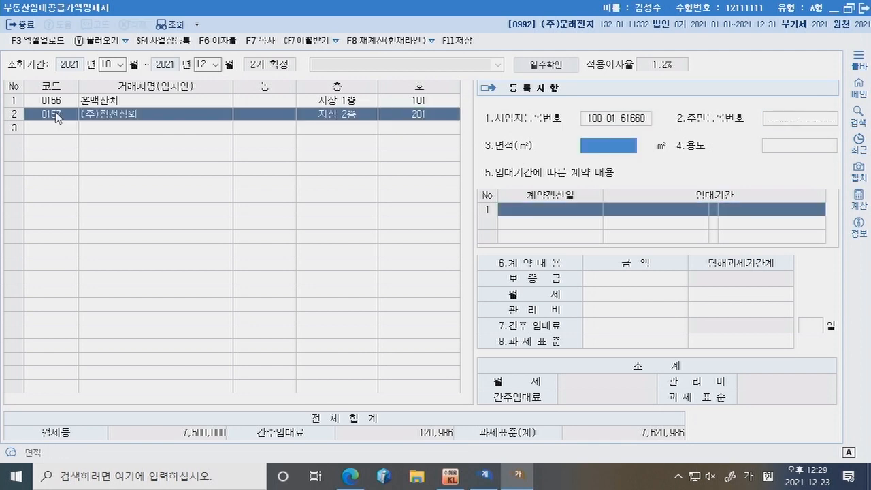
pyautogui.write('330')
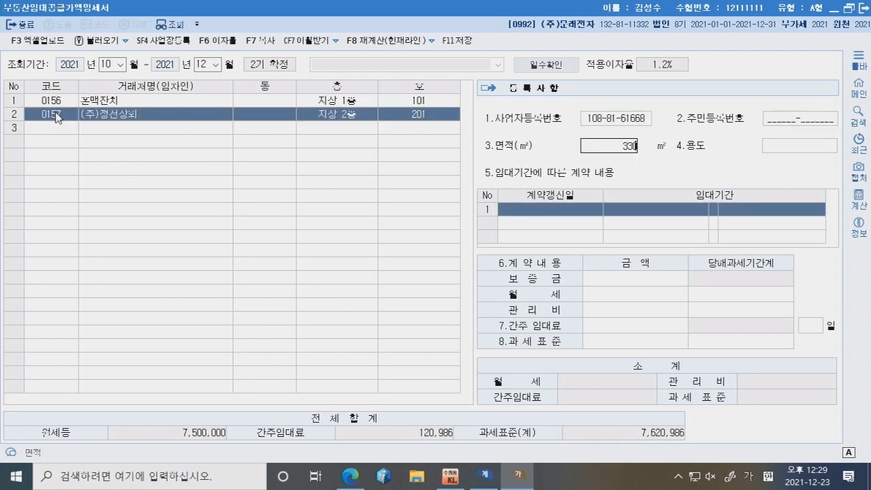
pyautogui.press('Return')
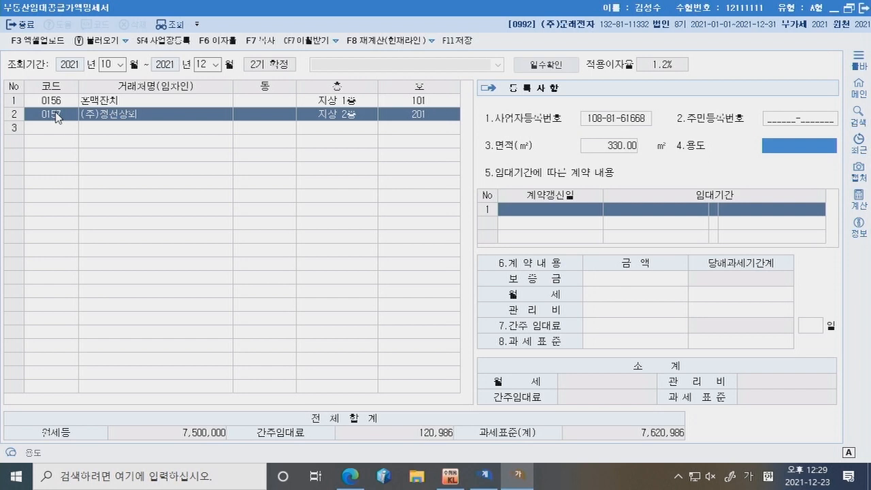
pyautogui.write('사무실')
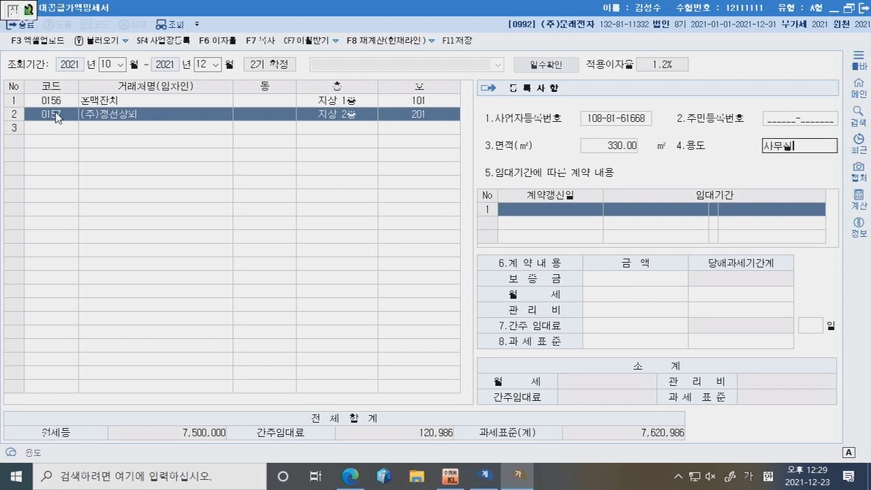
pyautogui.press('Return')
# Step: Enter lease 2019-11-01 to 2021-10-31, deposit 20,000,000 and monthly rent 1,800,000
pyautogui.press('Left')
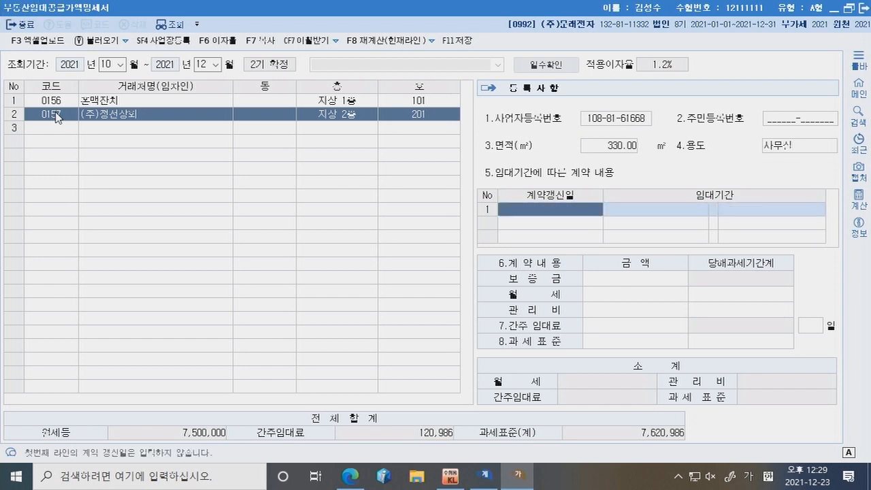
pyautogui.press('Return')
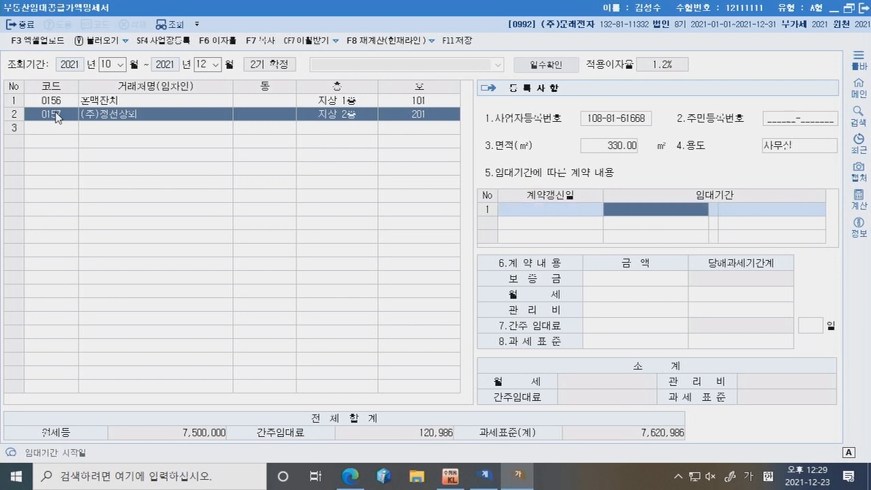
pyautogui.write('2019-11-012021')
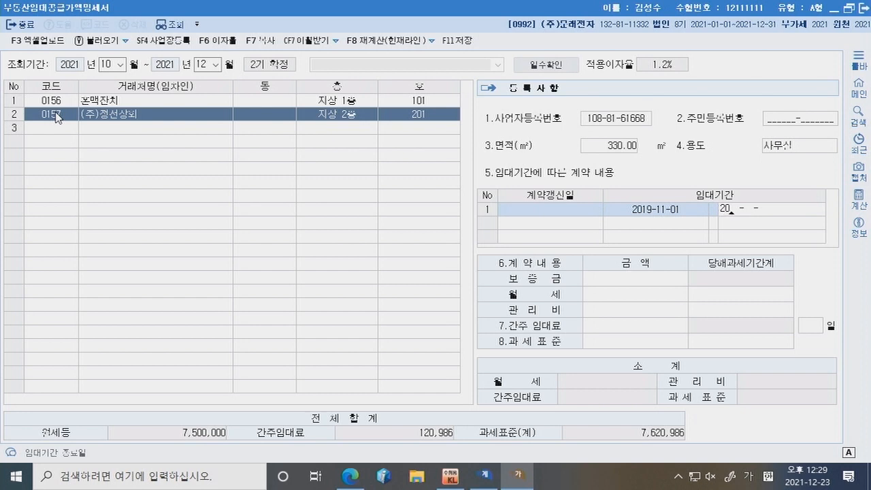
pyautogui.write('1')
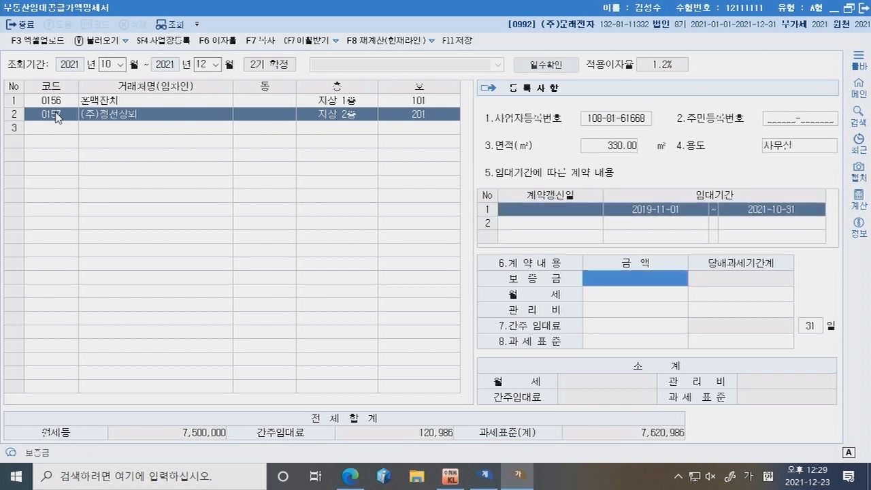
pyautogui.write('03120000000')
pyautogui.press('Return')
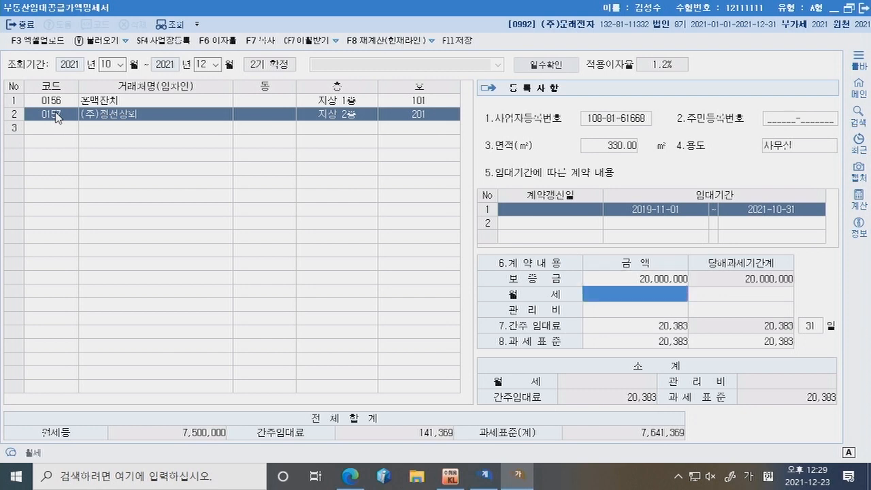
pyautogui.write('1800000')
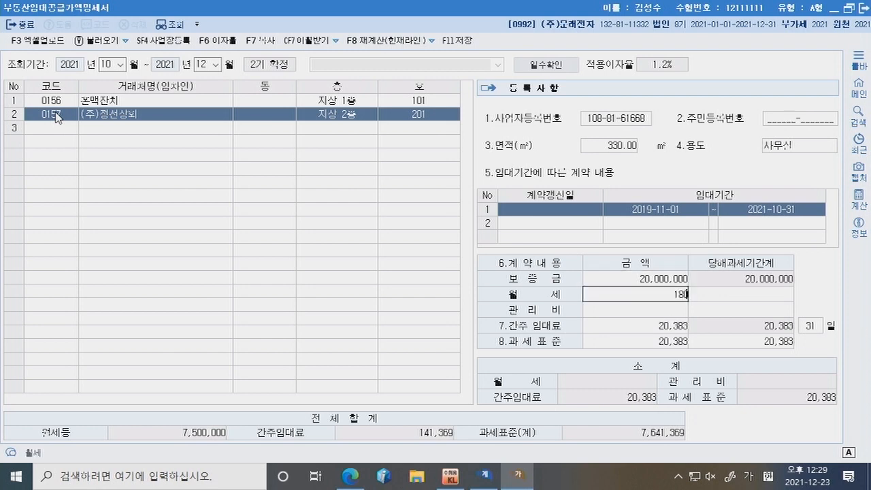
pyautogui.press('Return')
pyautogui.press('Return')
pyautogui.press('Return')
pyautogui.press('Return')
pyautogui.press('Return')
pyautogui.press('Return')
pyautogui.press('Return')
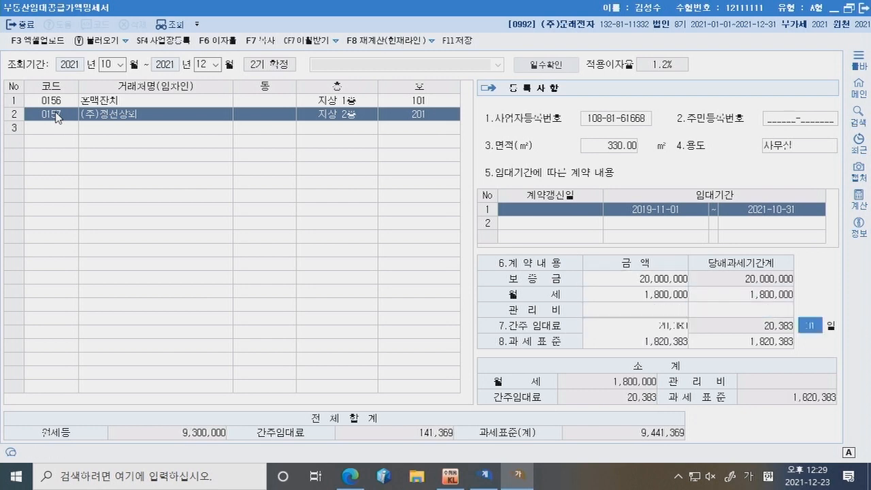
pyautogui.press('Return')
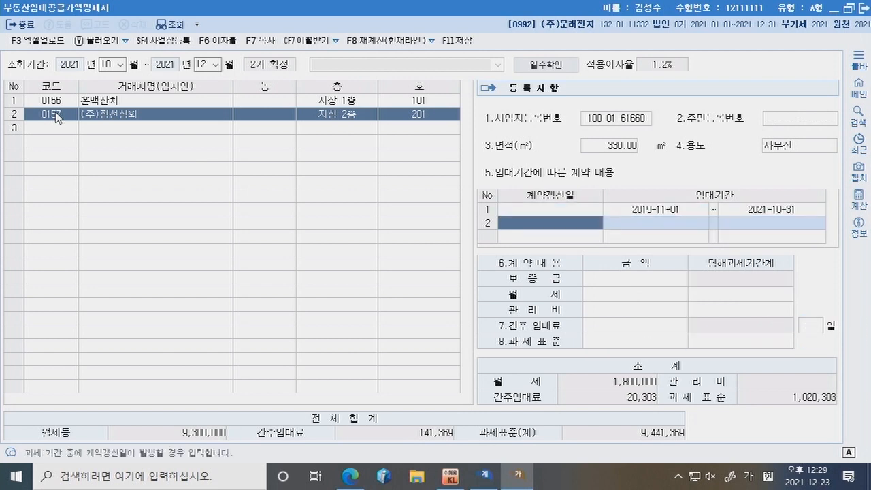
# Step: Record renewal 2021-11-01 to 2023-10-31 with 20,000,000 deposit, 2,000,000 rent, no maintenance fee
pyautogui.write('2021-')
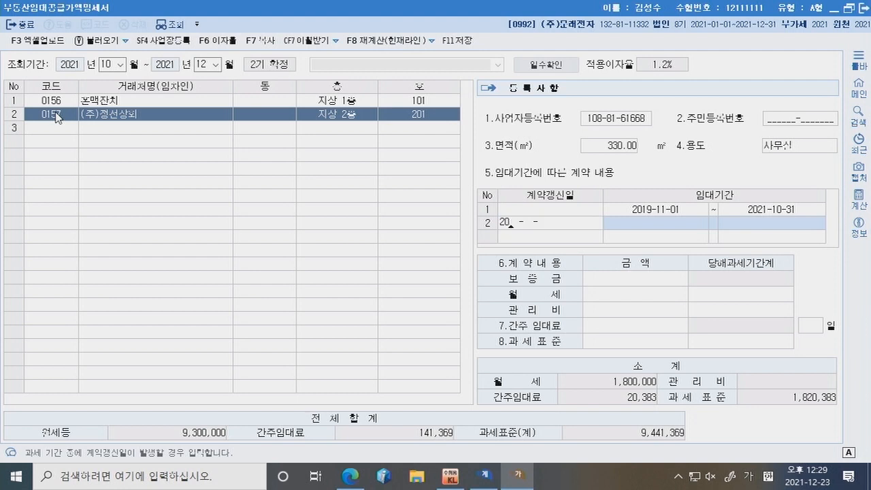
pyautogui.write('11-01')
pyautogui.press('Return')
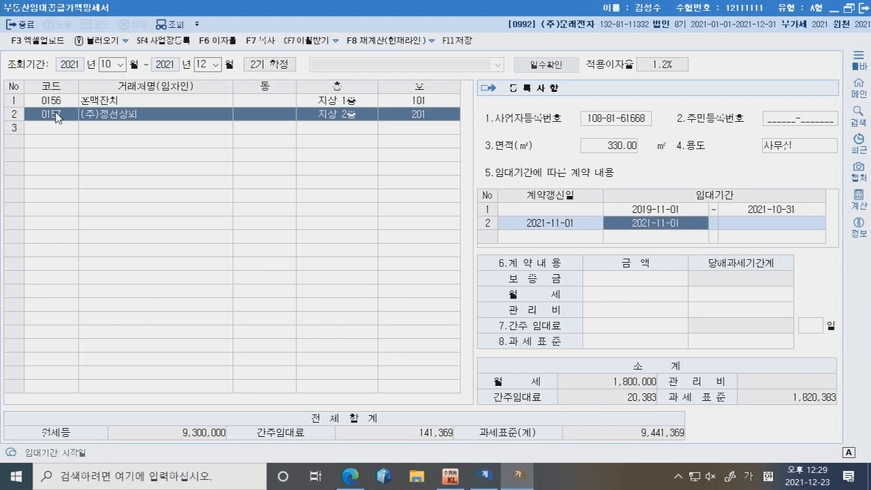
pyautogui.press('Return')
pyautogui.write('20231031')
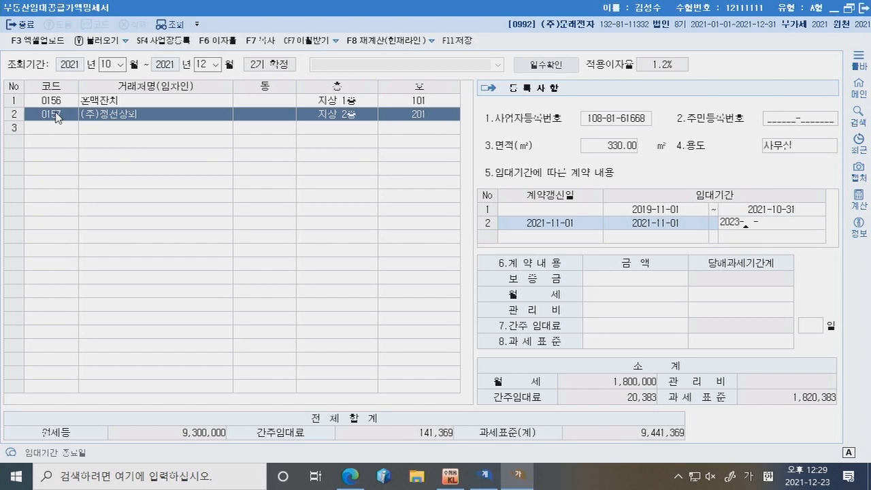
pyautogui.press('Return')
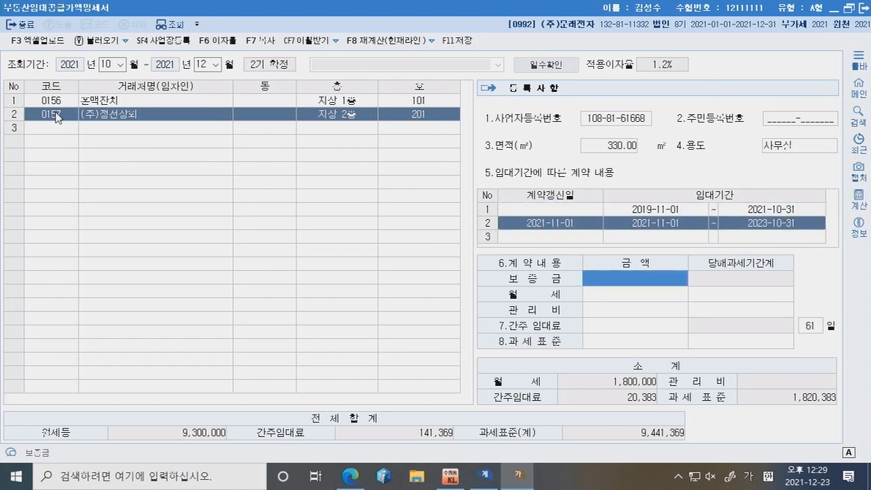
pyautogui.write('20000000')
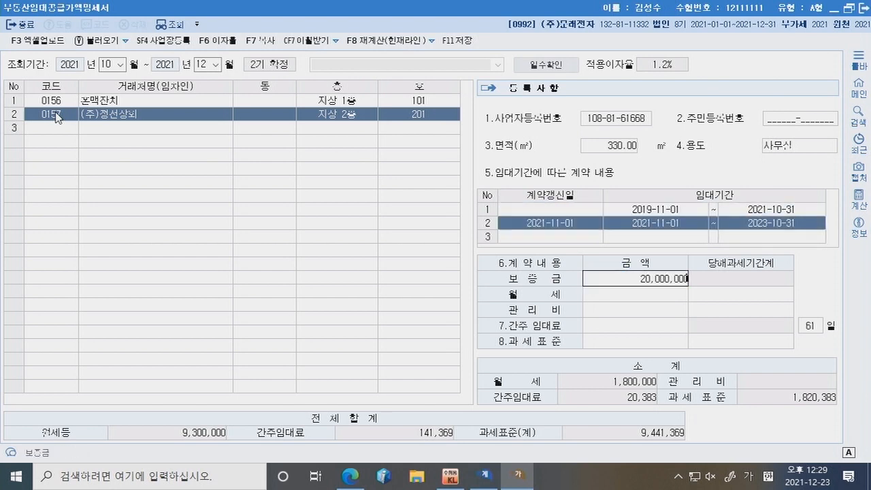
pyautogui.press('Return')
pyautogui.write('2000000')
pyautogui.press('Return')
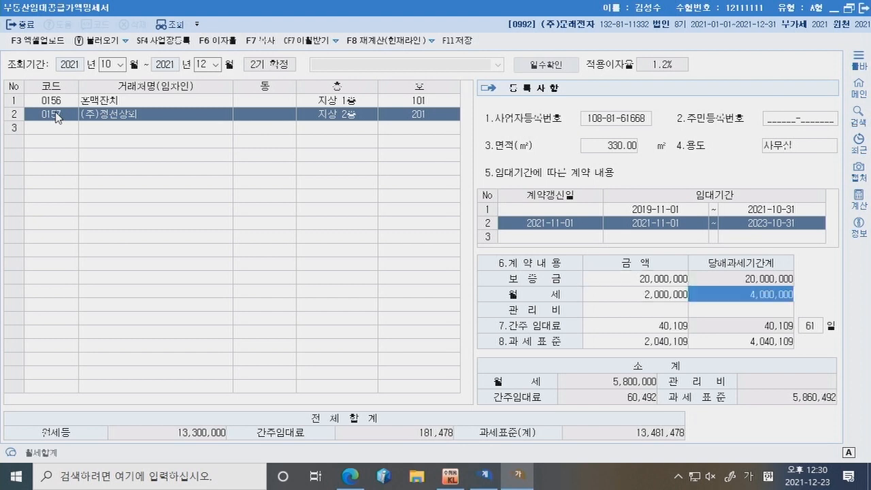
pyautogui.press('Return')
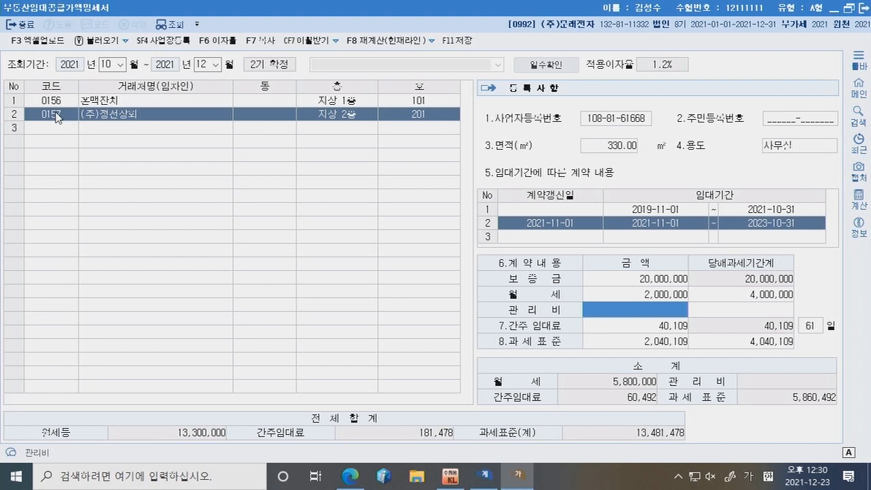
pyautogui.press('Return')
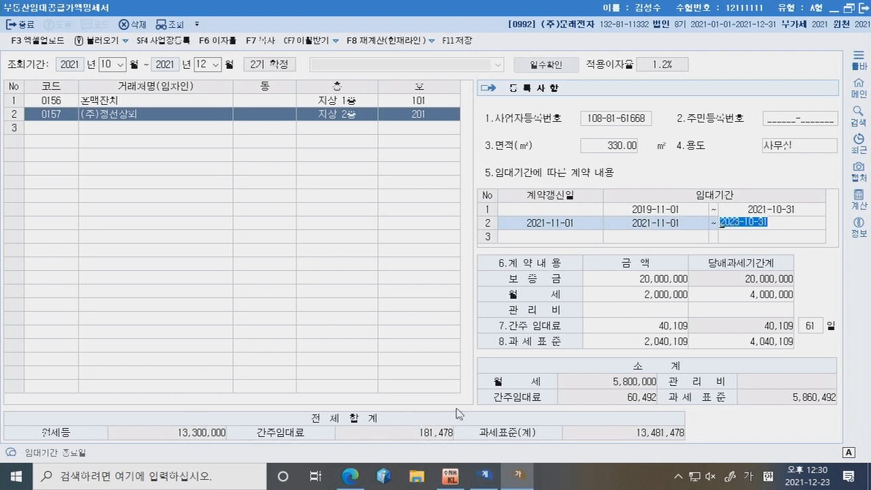
# Step: Highlight the 1.2% interest-rate note and the rent tax-invoice note in the exam PDF
pyautogui.click(350, 477)
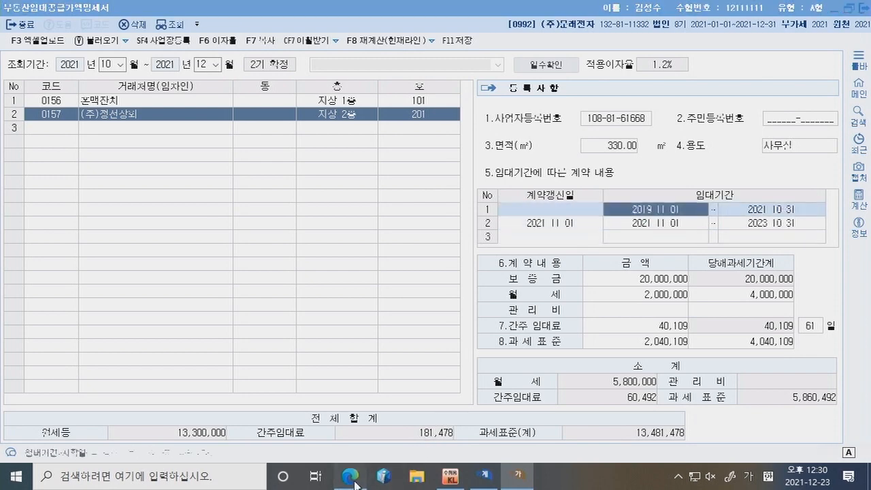
pyautogui.moveTo(408, 256); pyautogui.dragTo(446, 256)
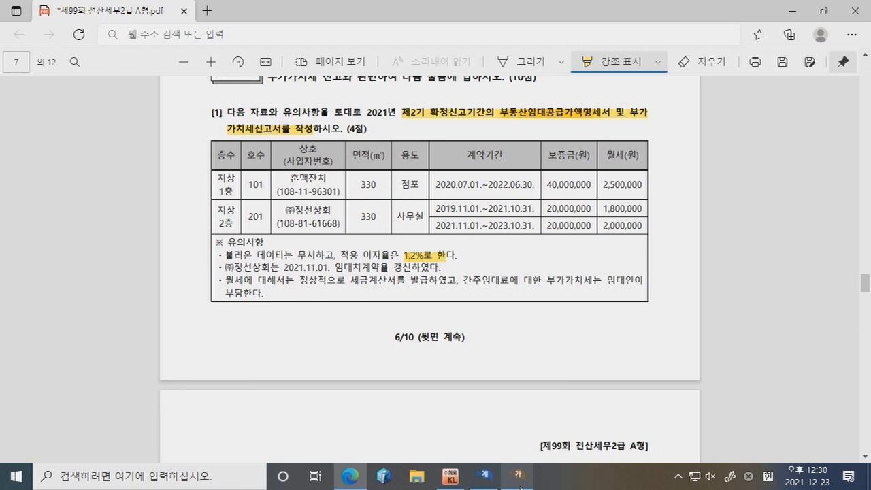
pyautogui.click(518, 476)
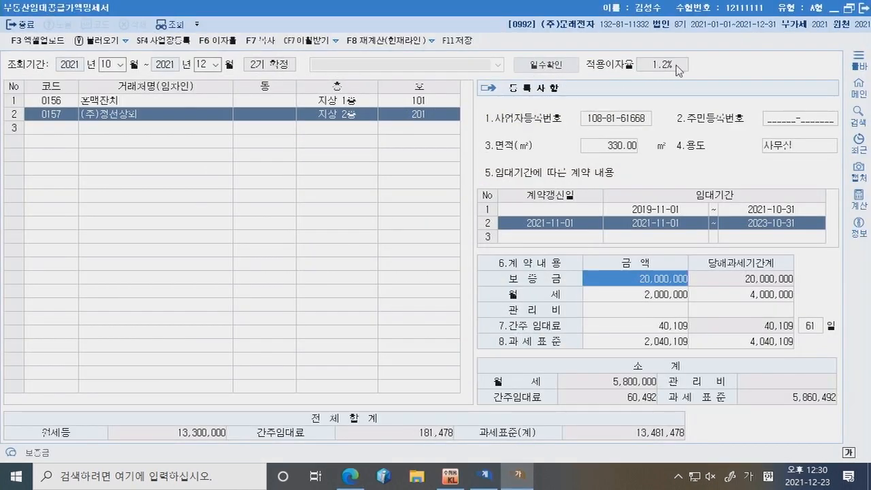
pyautogui.click(521, 474)
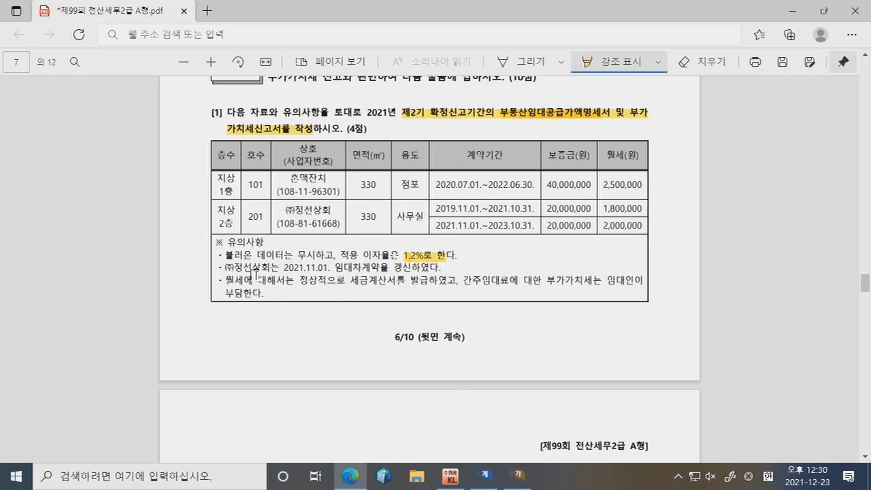
pyautogui.moveTo(226, 280); pyautogui.dragTo(436, 280)
pyautogui.click(519, 476)
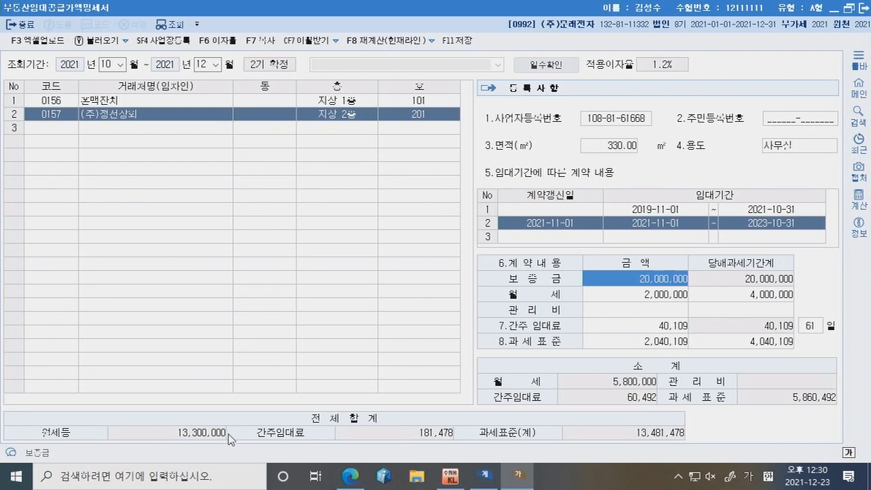
# Step: Toggle the lease statement window to read the PDF, then bring up KcLep's VAT menu
pyautogui.click(519, 479)
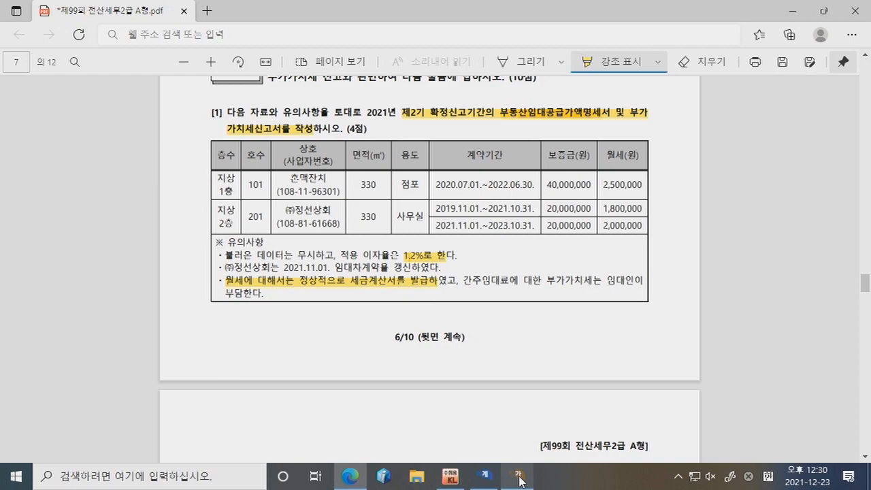
pyautogui.click(520, 480)
pyautogui.click(520, 479)
pyautogui.click(520, 479)
pyautogui.click(519, 480)
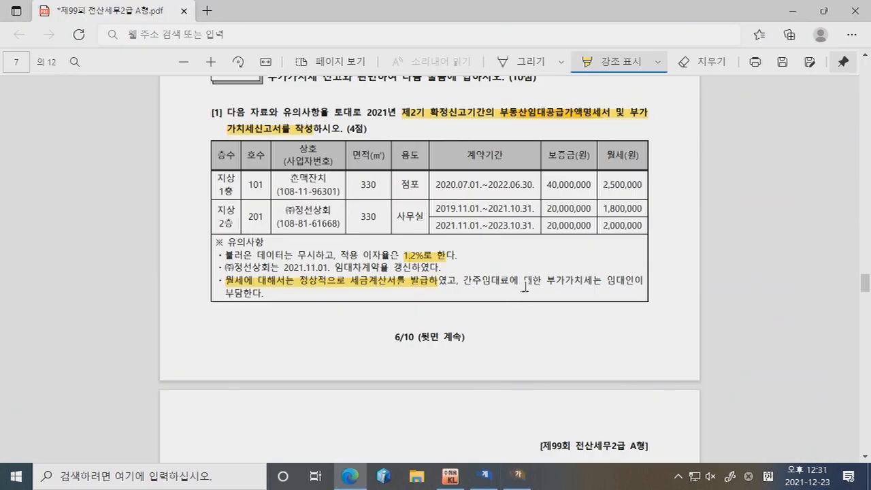
pyautogui.click(487, 475)
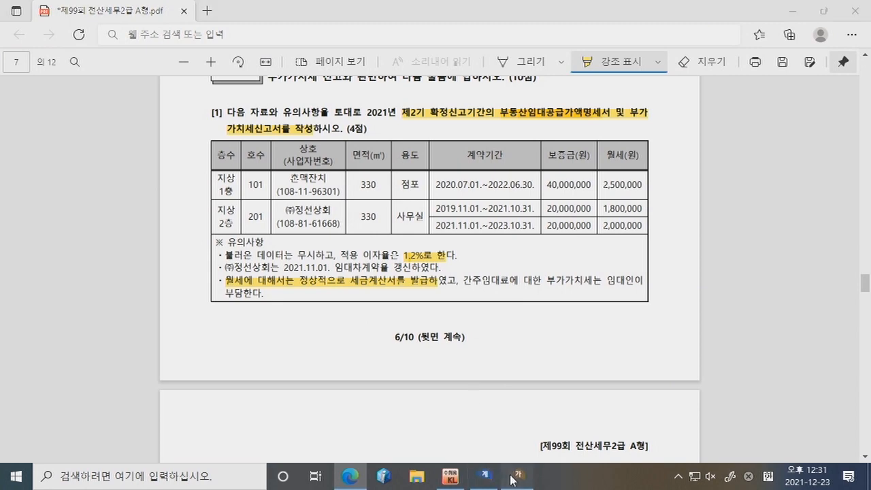
pyautogui.click(449, 475)
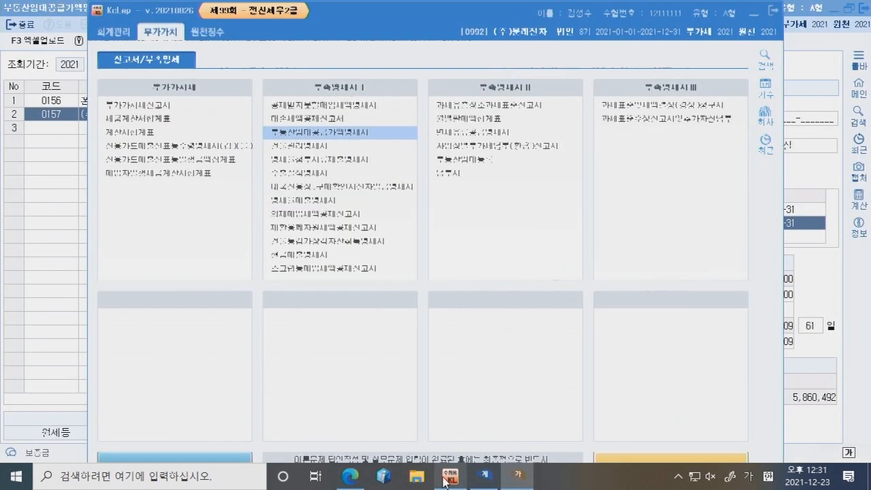
# Step: Start a VAT return for the period 10/1 to 12/31
pyautogui.click(159, 107)
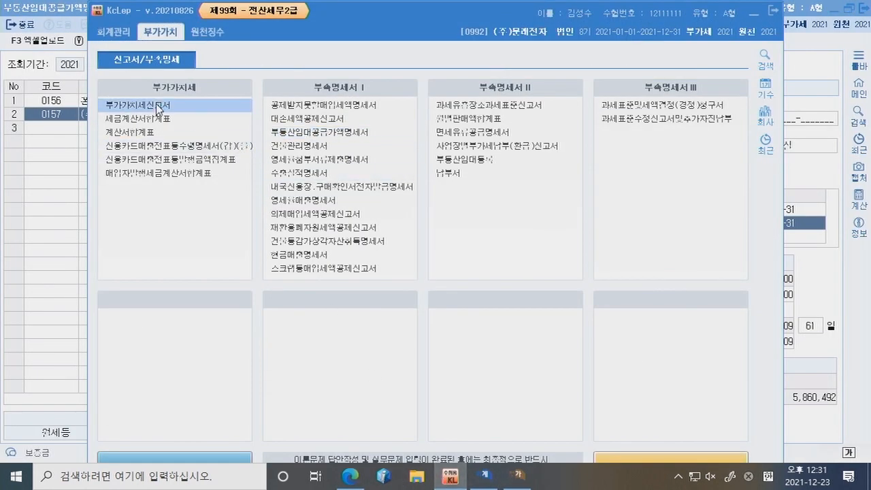
pyautogui.write('10')
pyautogui.press('Return')
pyautogui.write('1')
pyautogui.press('Return')
pyautogui.write('12')
pyautogui.press('Return')
pyautogui.write('31')
pyautogui.press('Return')
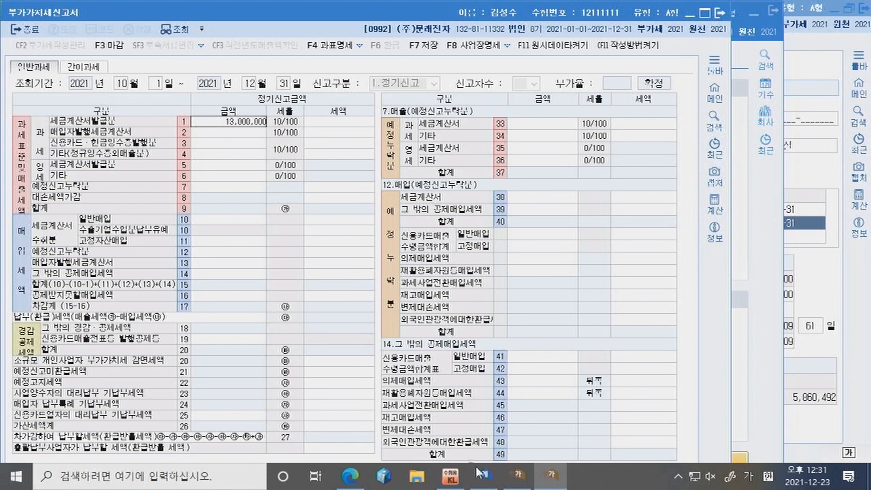
# Step: Enter 13,300,000 tax-invoice sales and 181,478 other sales from the lease statement totals
pyautogui.click(519, 480)
pyautogui.click(519, 481)
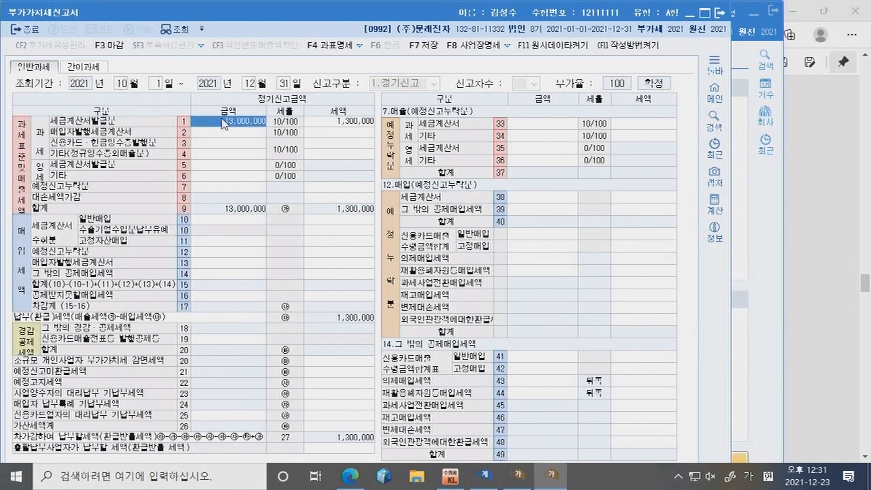
pyautogui.press('Return')
pyautogui.click(232, 156)
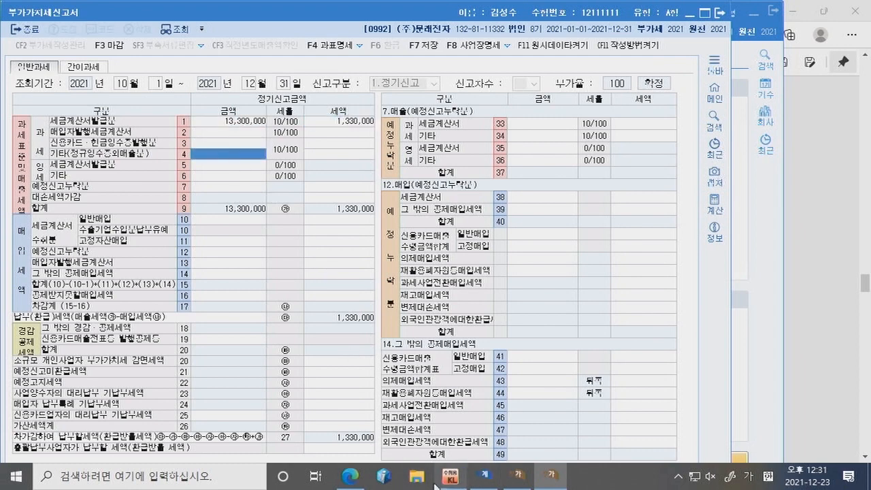
pyautogui.click(511, 483)
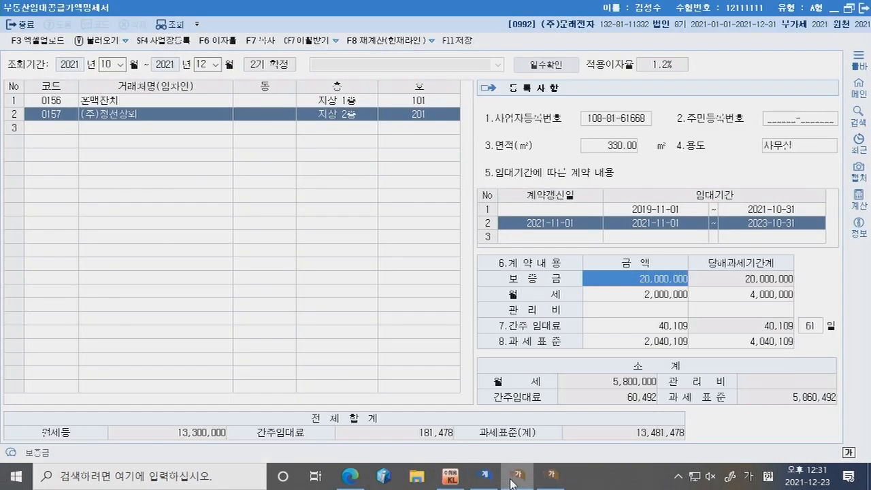
pyautogui.click(551, 475)
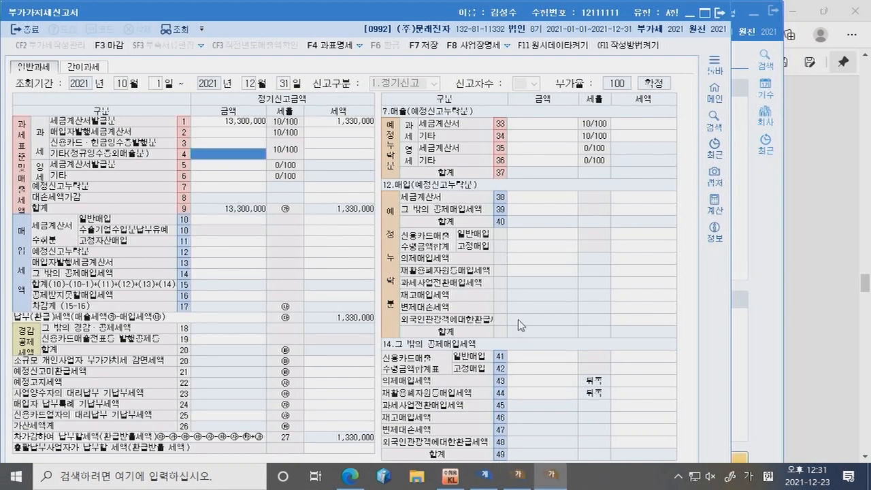
pyautogui.write('181,47')
pyautogui.write('8')
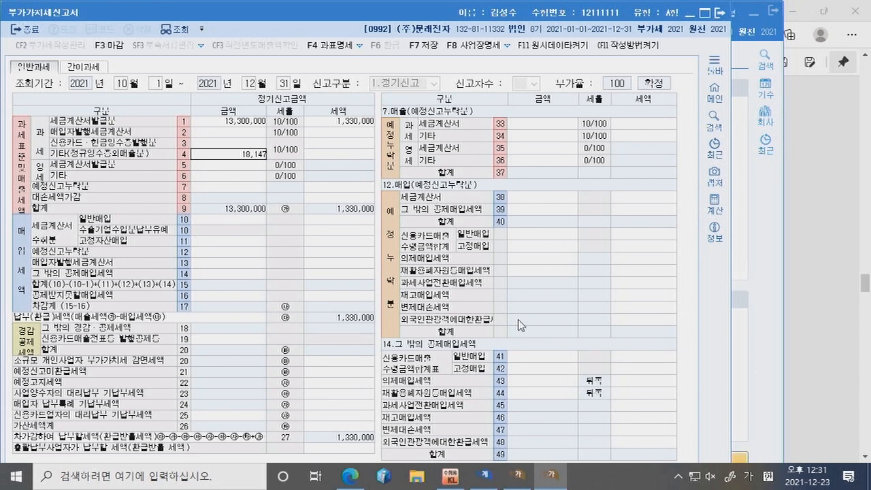
pyautogui.press('Return')
# Step: Close the VAT return, saving its data, and return to the exam PDF
pyautogui.click(313, 199)
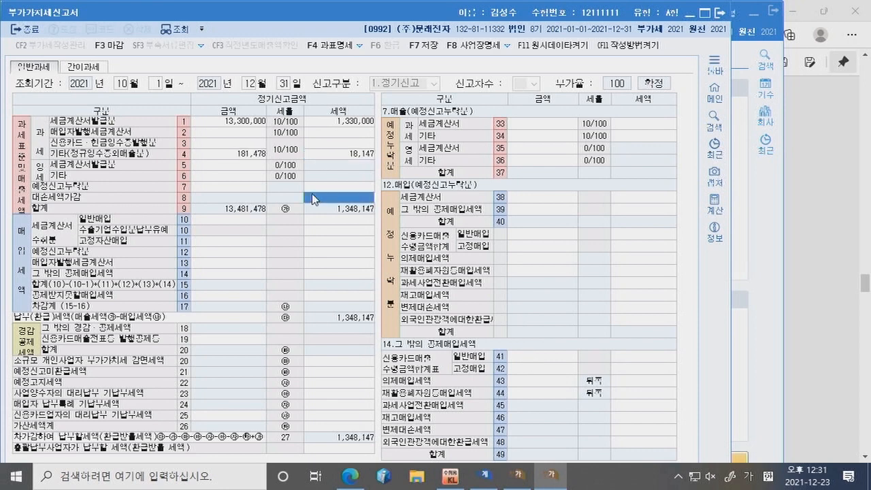
pyautogui.click(721, 12)
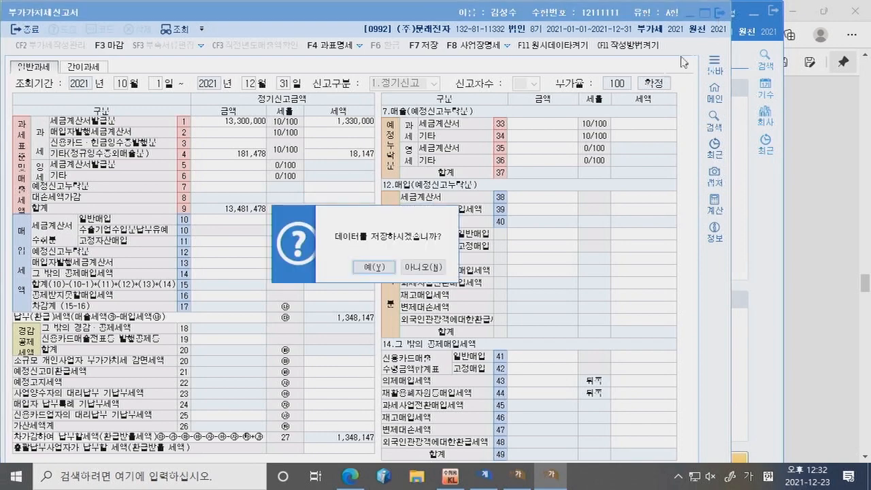
pyautogui.click(386, 268)
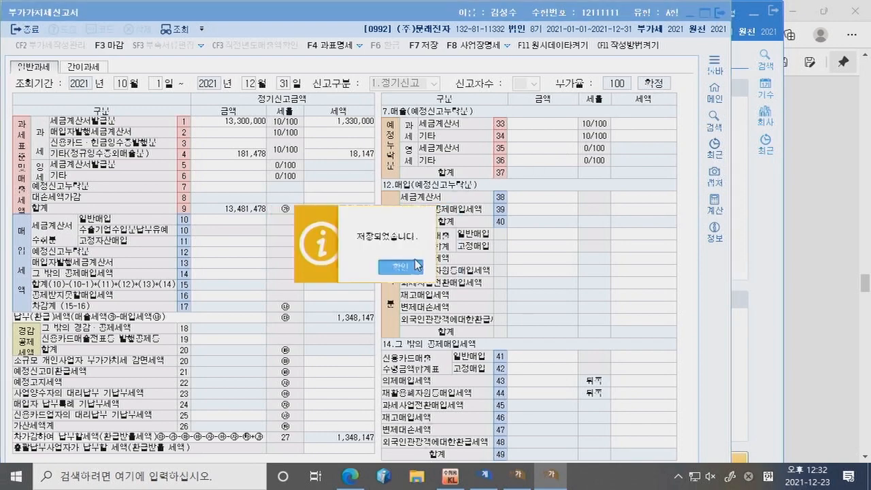
pyautogui.click(402, 266)
pyautogui.click(344, 486)
# Step: Highlight the 2021 first-period reporting dates in question [2] of the exam PDF
pyautogui.scroll(-5, 366, 210)
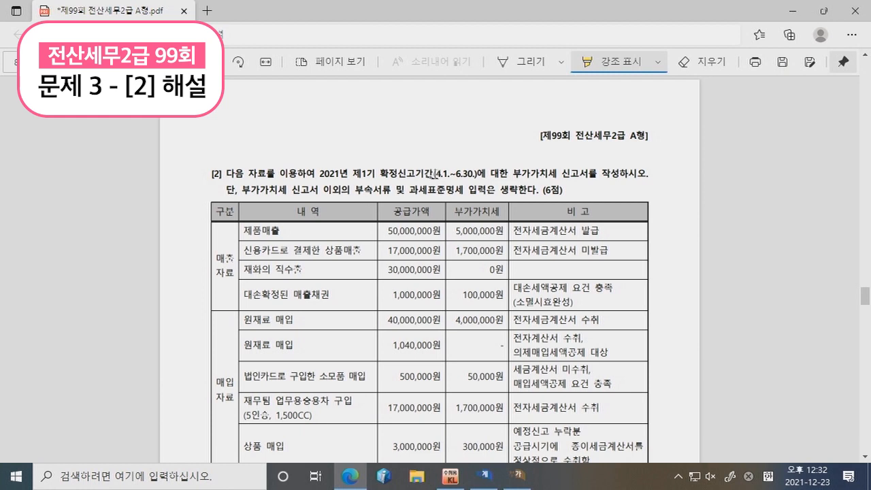
pyautogui.moveTo(320, 175); pyautogui.dragTo(477, 175)
pyautogui.scroll(-1, 476, 175)
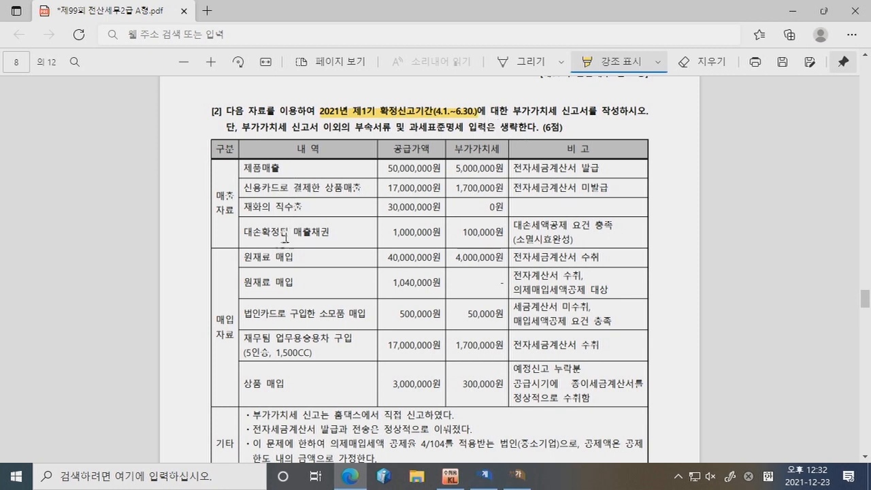
pyautogui.scroll(-1, 315, 348)
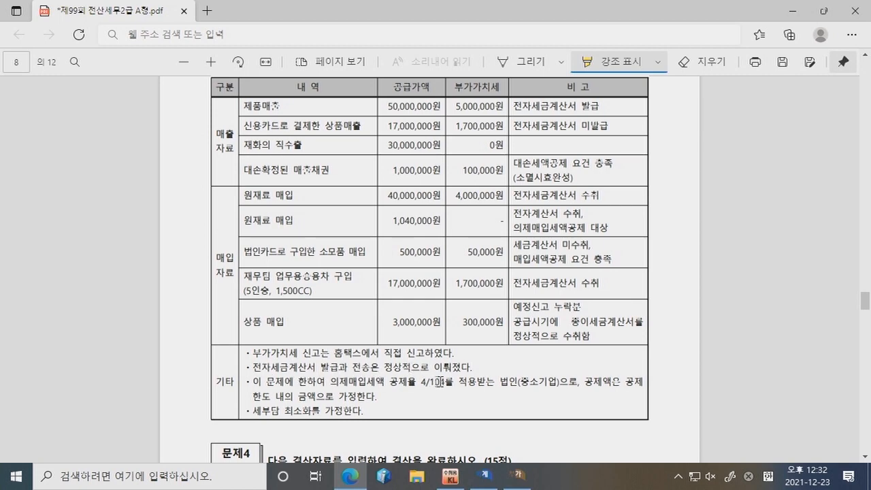
pyautogui.scroll(1, 440, 381)
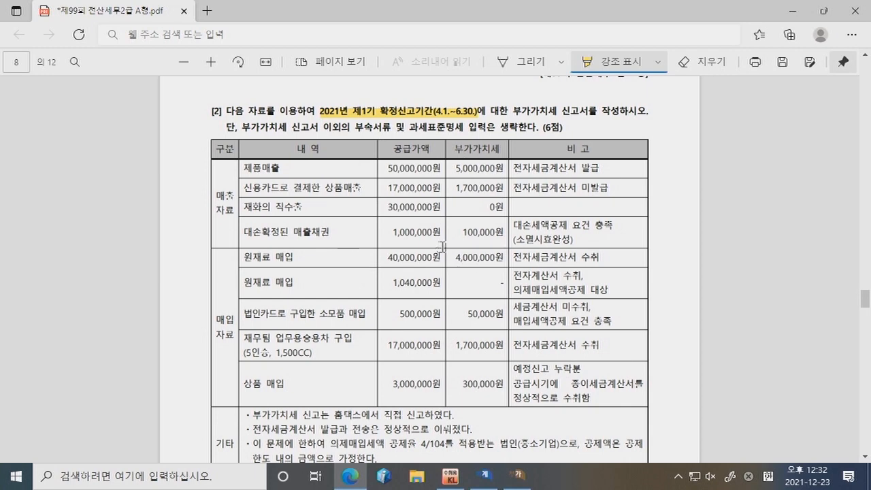
# Step: Close the rental supply statement with changes saved and return to KcLep's main menu
pyautogui.click(512, 480)
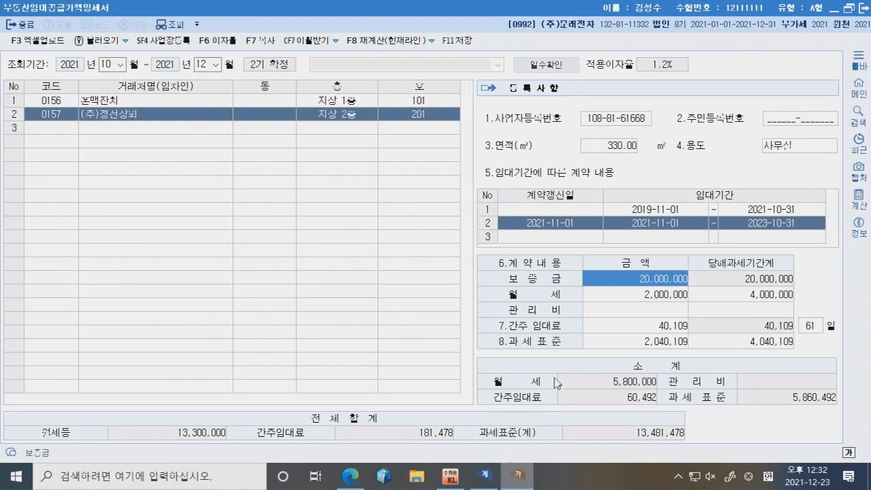
pyautogui.click(867, 9)
pyautogui.click(427, 265)
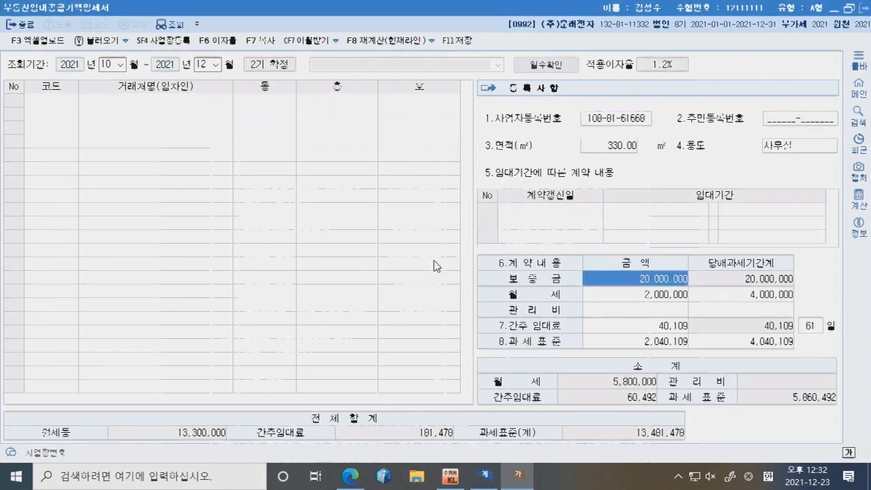
pyautogui.click(452, 485)
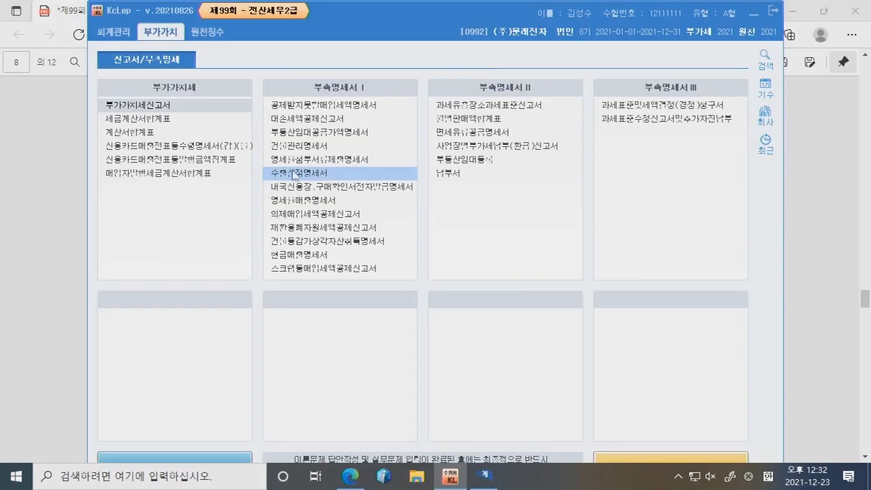
# Step: Open a VAT return for April–June and enter 50,000,000 invoiced sales
pyautogui.click(143, 106)
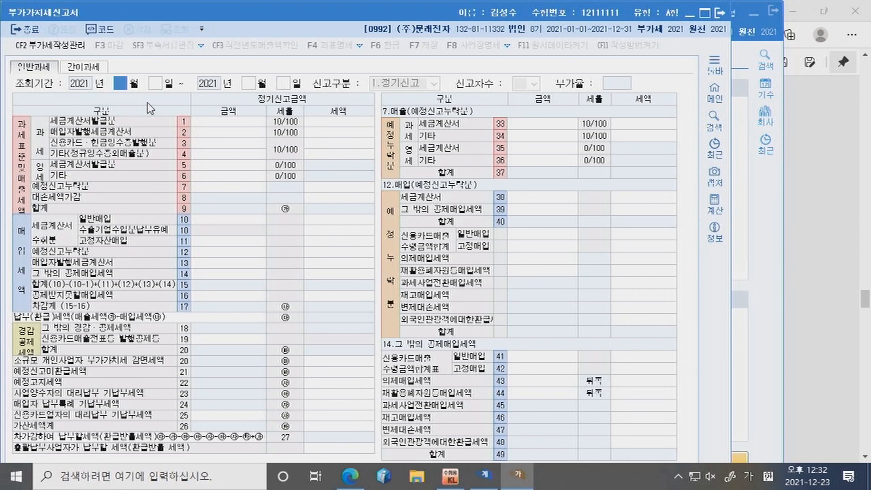
pyautogui.write('4')
pyautogui.press('Return')
pyautogui.press('Return')
pyautogui.press('Return')
pyautogui.press('Return')
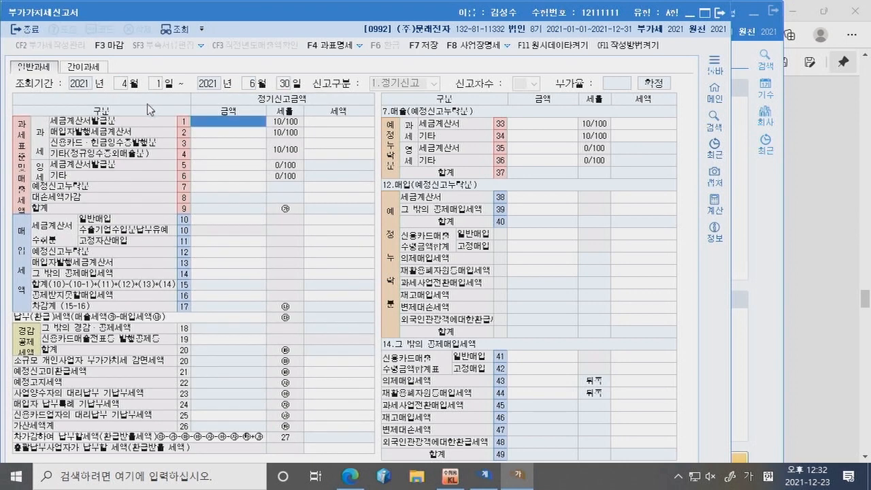
pyautogui.hotkey('alt', 'Tab')
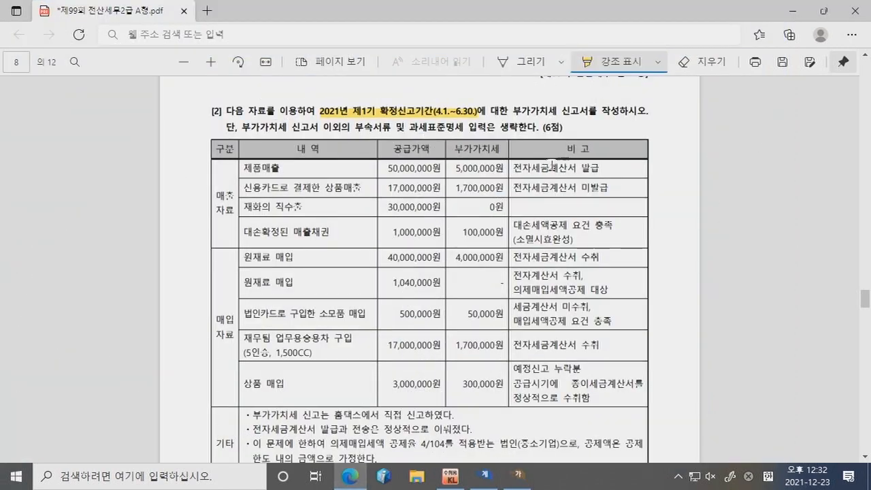
pyautogui.hotkey('alt', 'Tab')
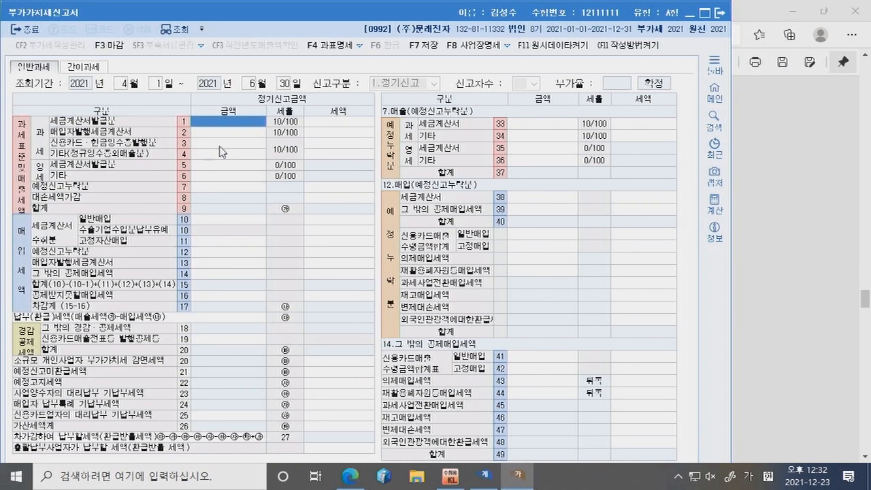
pyautogui.write('50000000')
pyautogui.press('Return')
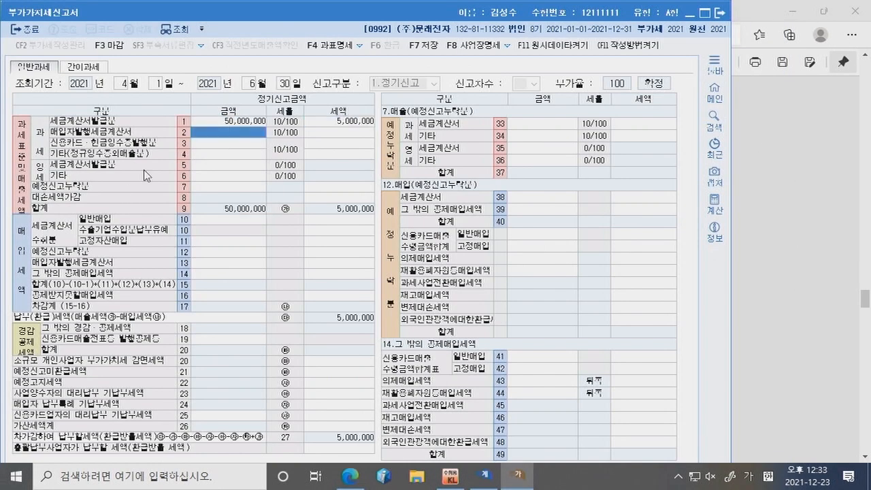
# Step: Enter 17,000,000 card sales in row 3
pyautogui.click(356, 477)
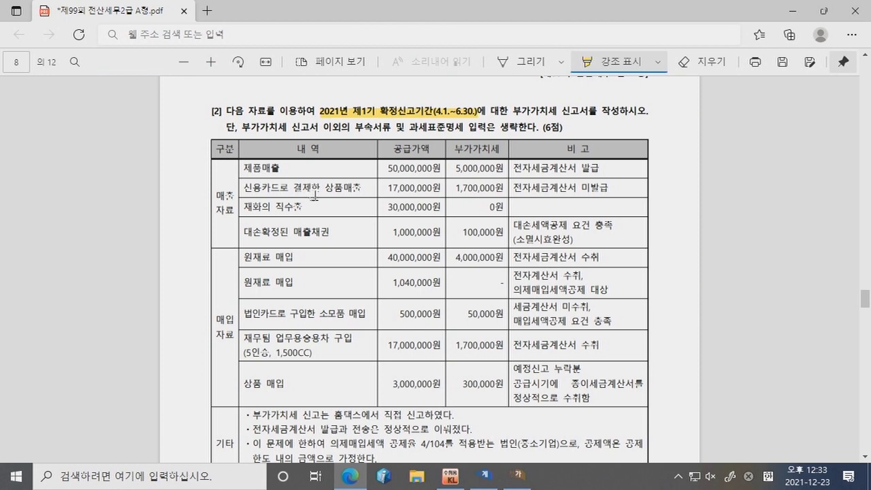
pyautogui.hotkey('alt', 'Tab')
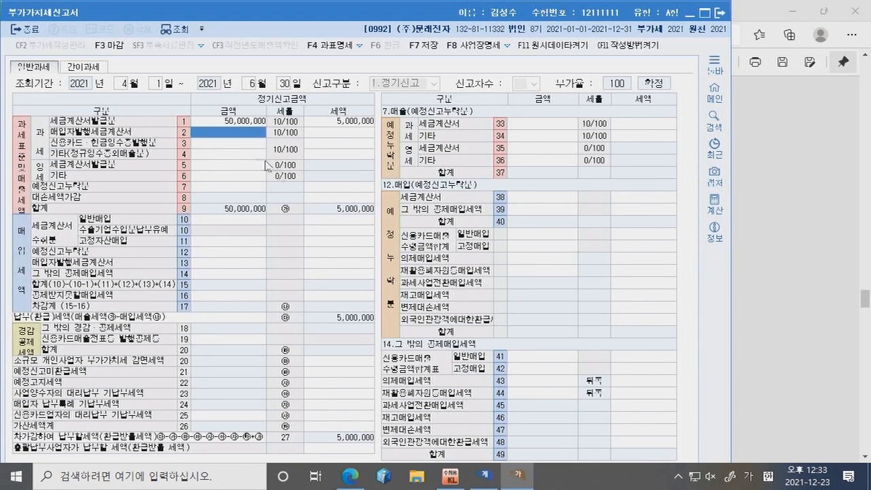
pyautogui.click(246, 146)
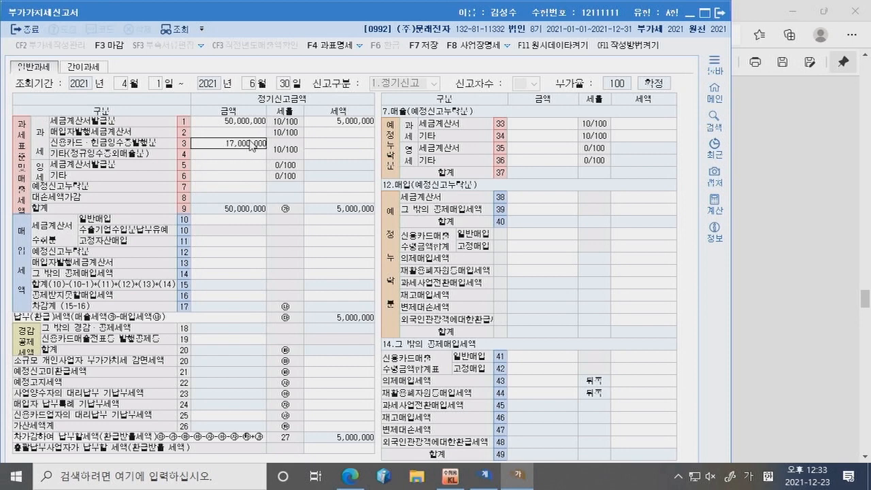
pyautogui.write('17000000')
pyautogui.press('Return')
pyautogui.press('Return')
# Step: Enter 30,000,000 zero-rated other sales in row 6
pyautogui.hotkey('alt', 'Tab')
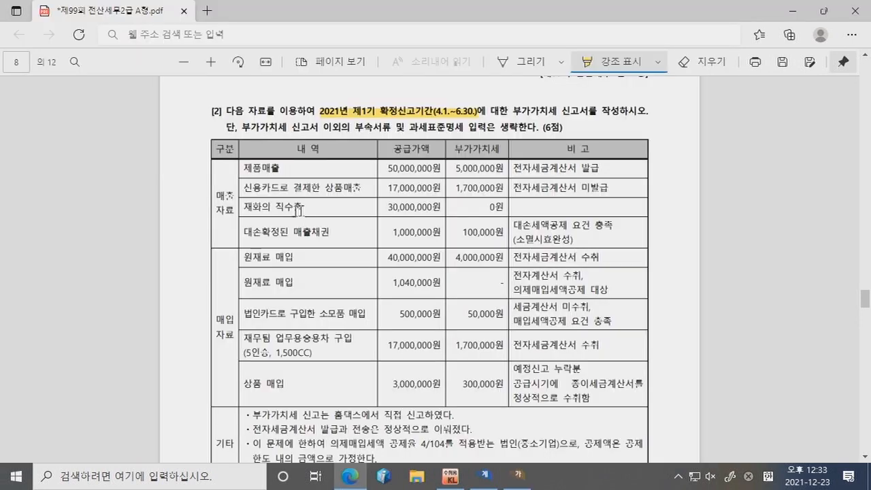
pyautogui.hotkey('alt', 'Tab')
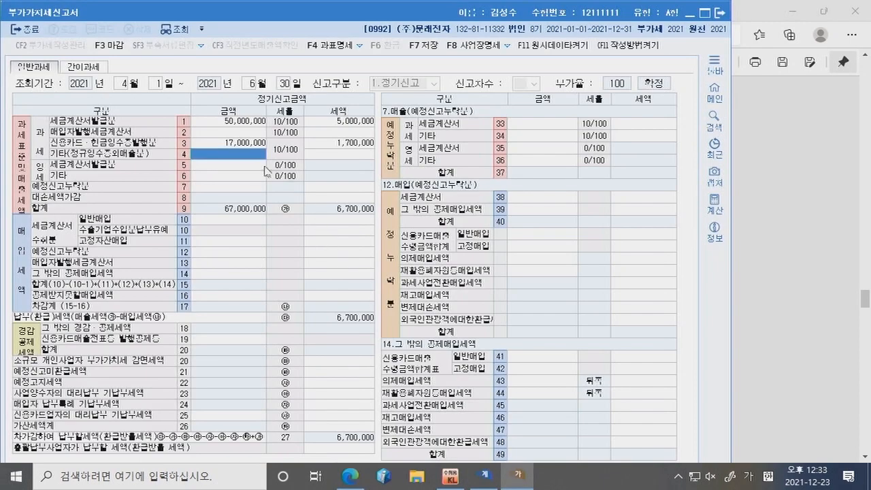
pyautogui.click(243, 177)
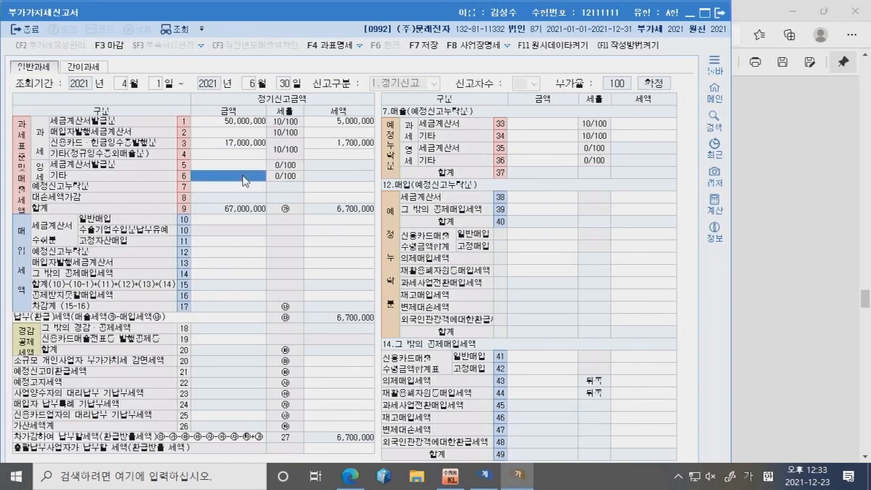
pyautogui.write('30,0000000')
pyautogui.press('Return')
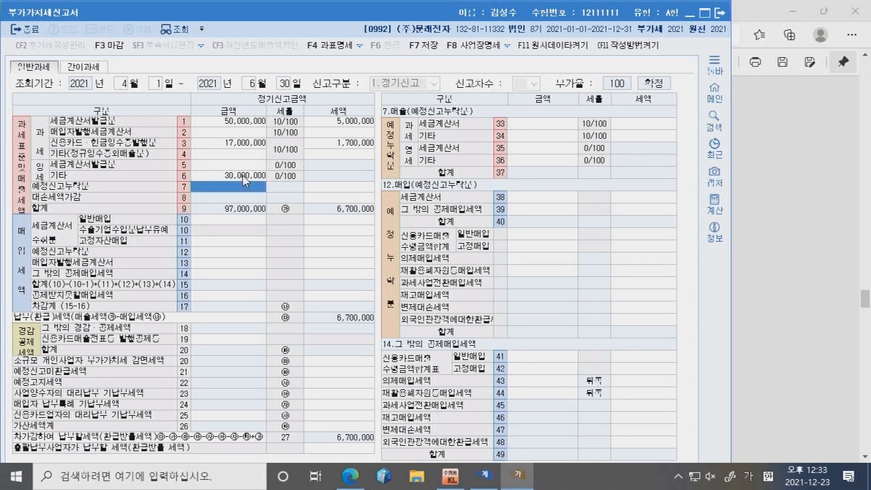
pyautogui.hotkey('alt', 'Tab')
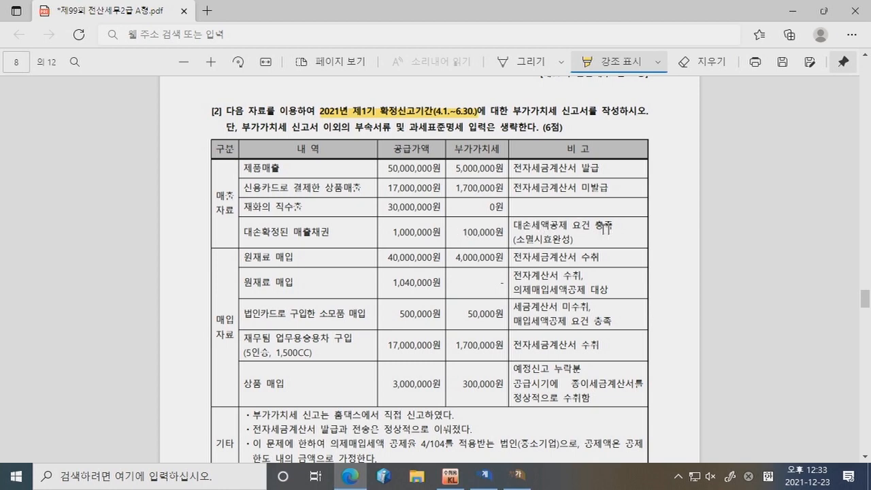
pyautogui.click(519, 475)
pyautogui.click(352, 198)
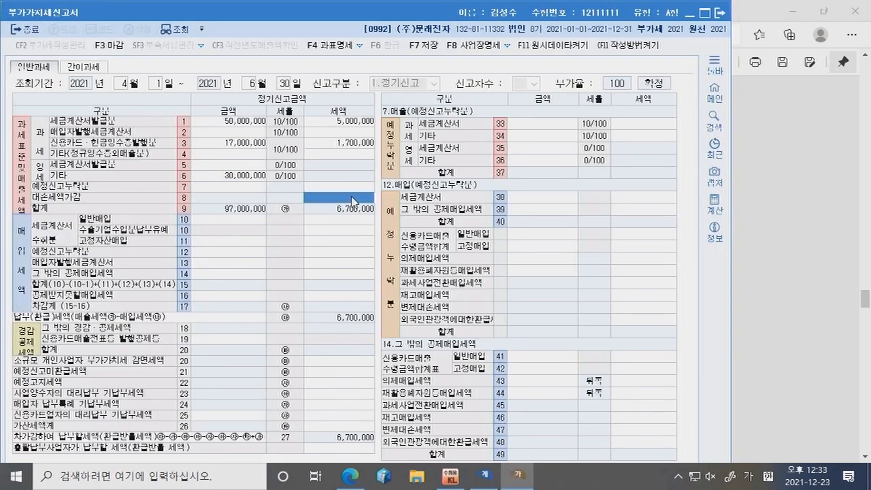
# Step: Enter a -100,000 bad-debt tax deduction in row 8
pyautogui.write('-100,000')
pyautogui.press('Return')
pyautogui.click(352, 198)
# Step: Enter 40,000,000 invoiced general purchases in row 10
pyautogui.click(348, 475)
pyautogui.scroll(-3, 359, 454)
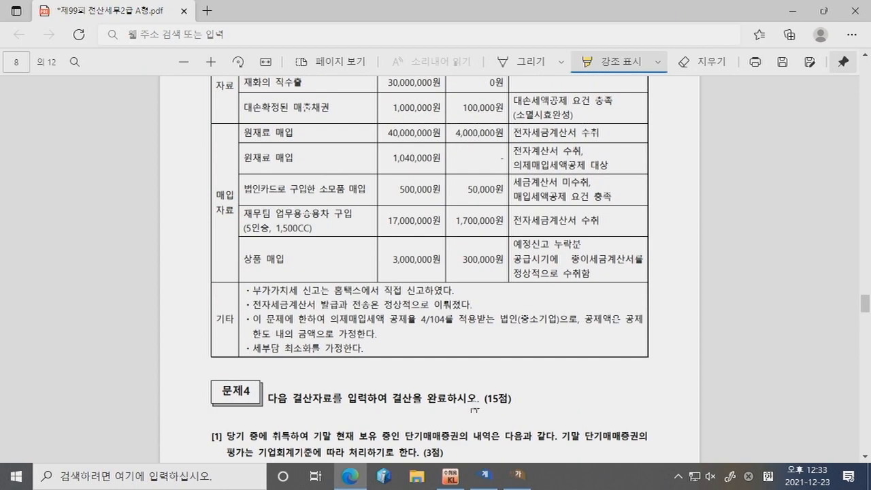
pyautogui.click(518, 474)
pyautogui.click(234, 221)
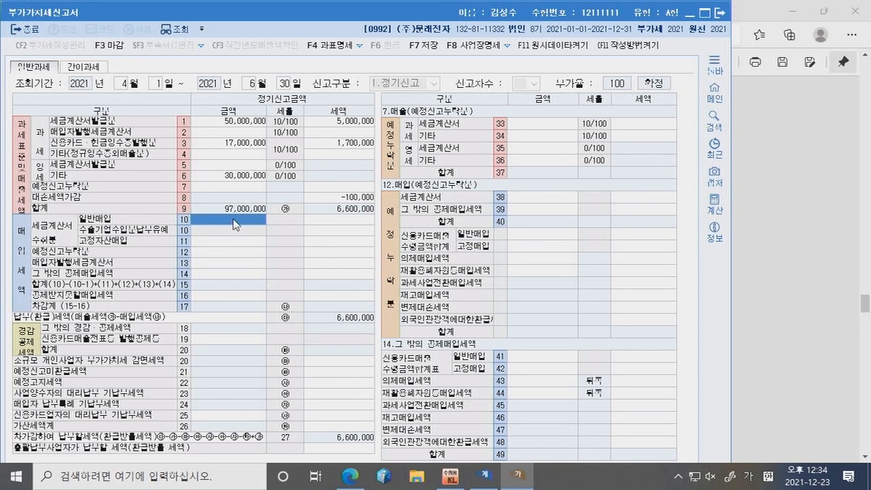
pyautogui.write('40000000')
pyautogui.press('Return')
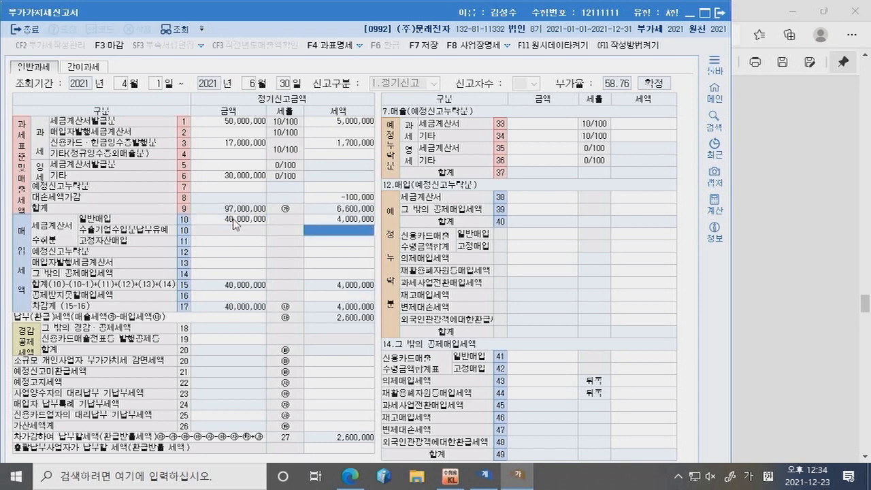
pyautogui.click(507, 484)
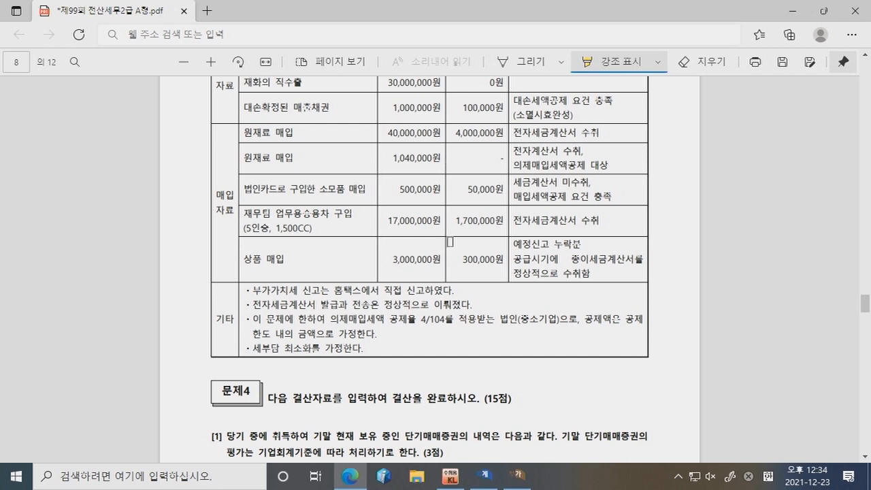
pyautogui.click(518, 475)
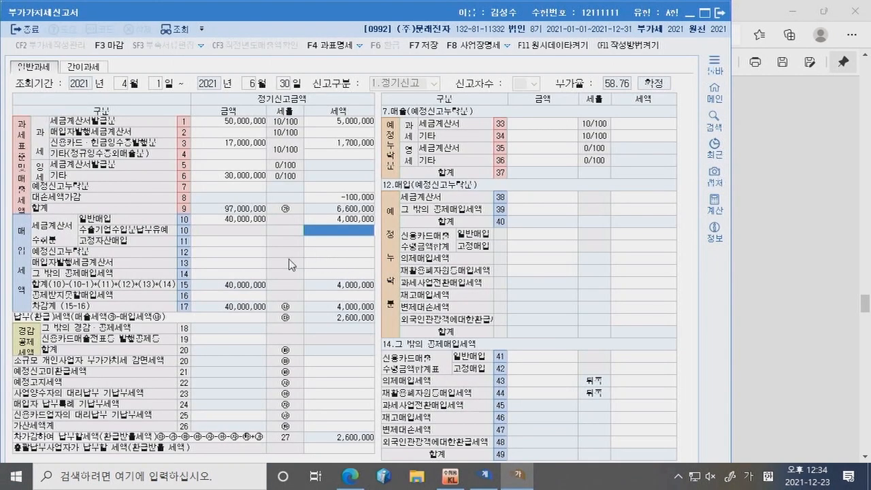
# Step: Enter 1,040,000 of deemed input purchases with a 40,000 tax credit on row 43
pyautogui.click(219, 277)
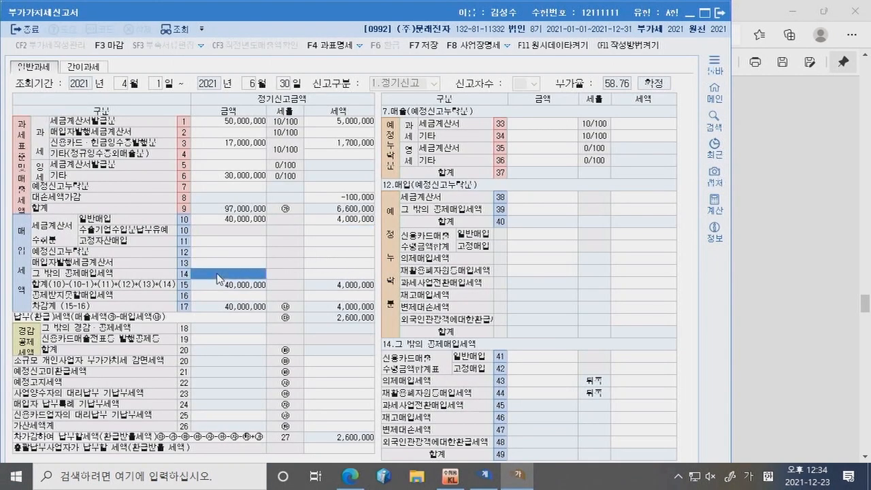
pyautogui.click(531, 386)
pyautogui.write('1040000')
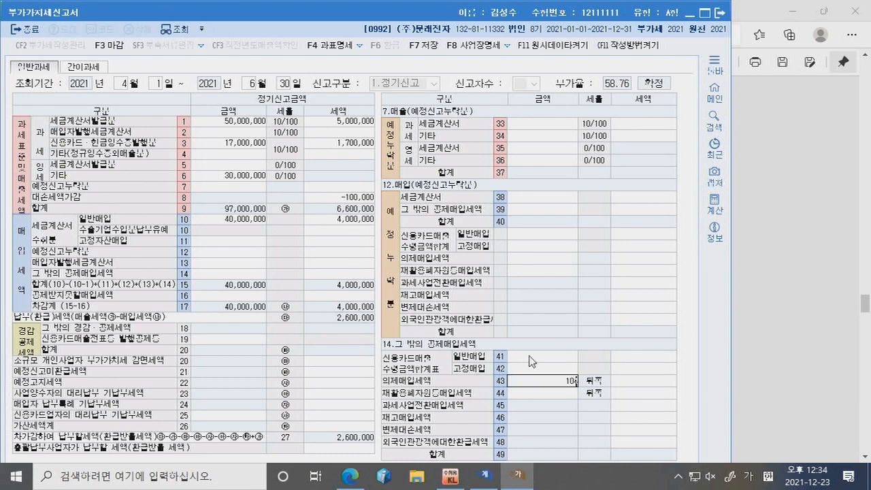
pyautogui.press('Return')
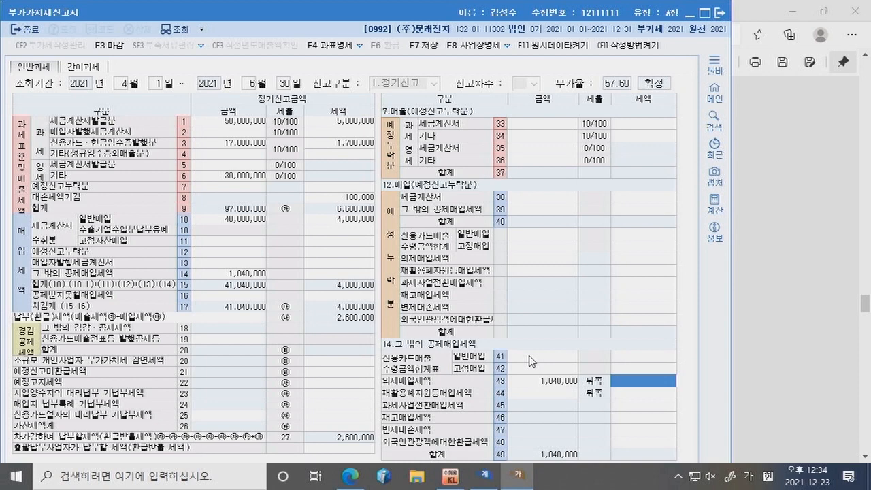
pyautogui.write('40,000')
pyautogui.press('Return')
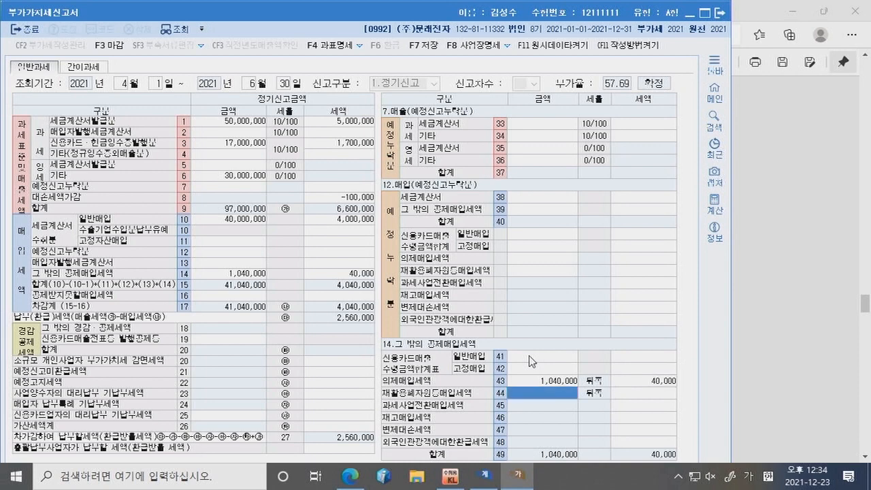
# Step: Record 500,000 of card purchases on row 41, accepting the computed 50,000 tax
pyautogui.click(349, 476)
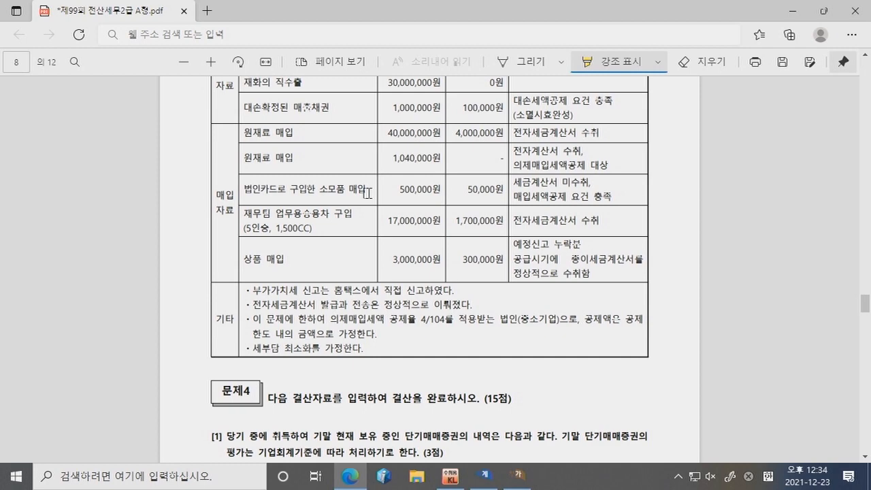
pyautogui.click(520, 481)
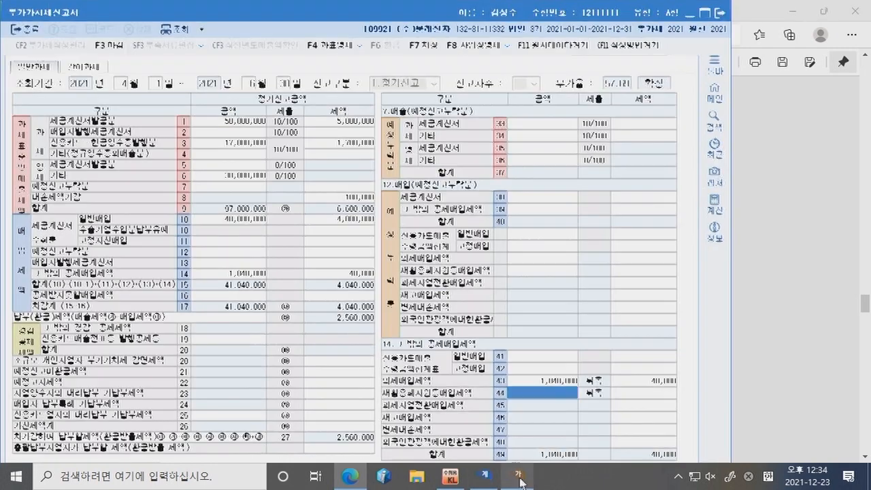
pyautogui.click(535, 357)
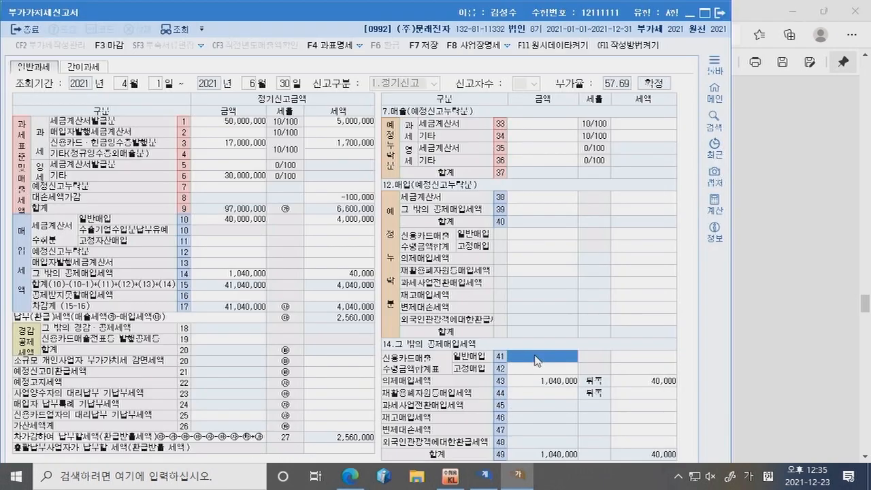
pyautogui.write('500,000')
pyautogui.press('Return')
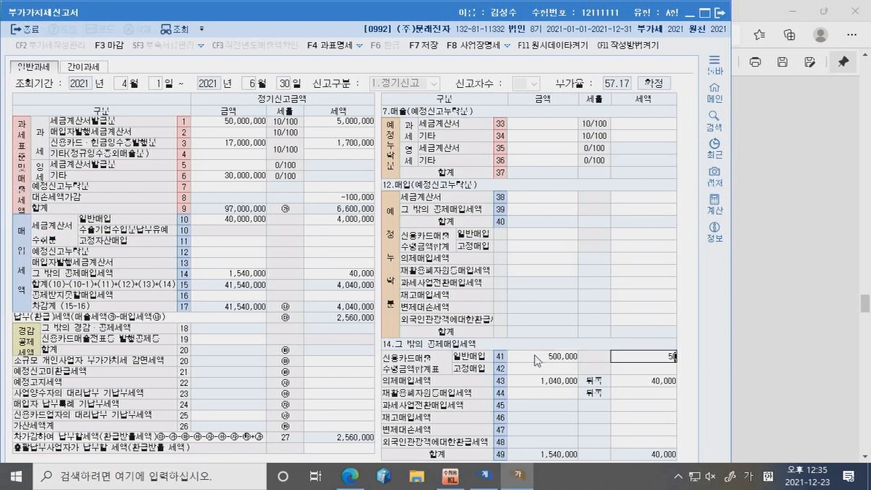
pyautogui.press('Return')
pyautogui.click(518, 475)
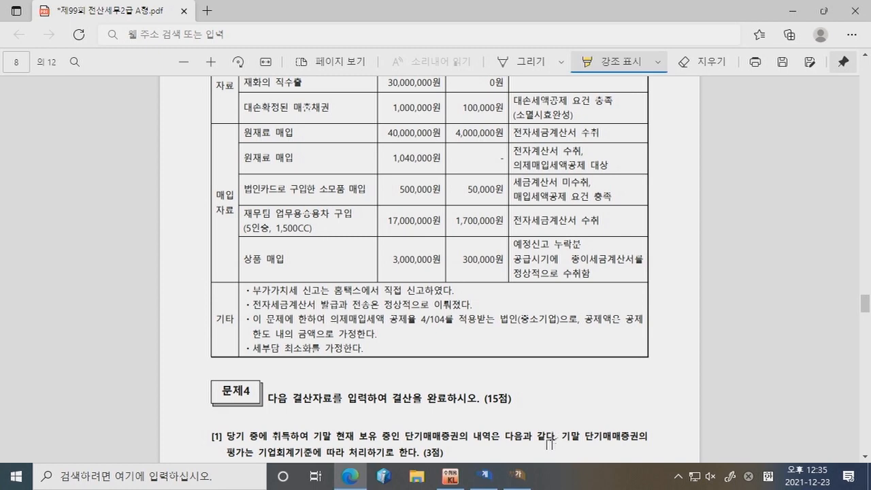
# Step: Enter the 17,000,000 fixed-asset purchase with 1,700,000 tax on row 11
pyautogui.click(521, 476)
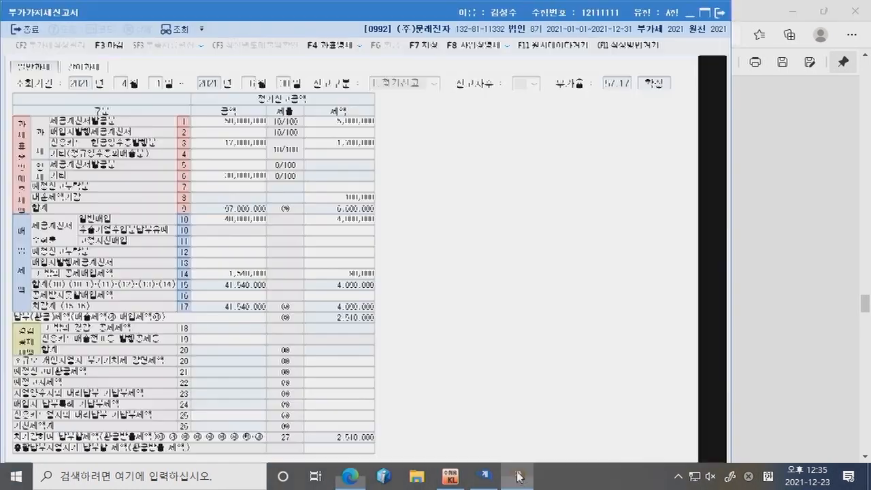
pyautogui.click(230, 243)
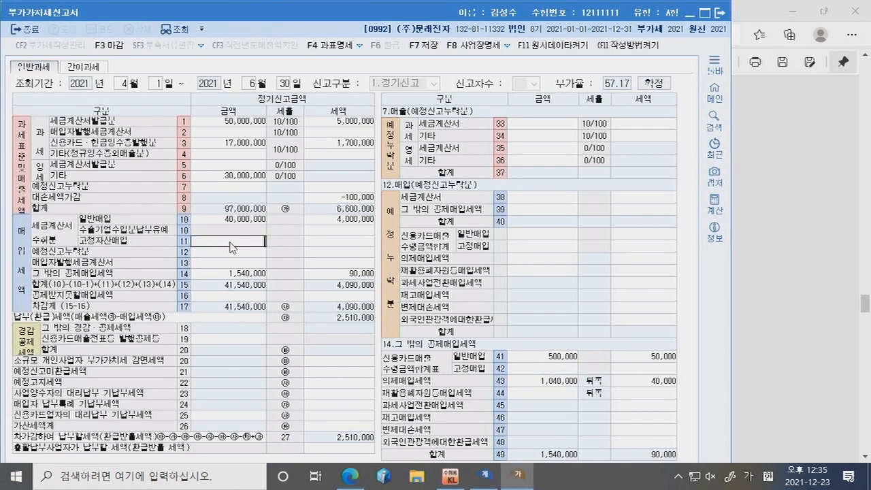
pyautogui.write('17,000,000')
pyautogui.press('Return')
pyautogui.write('17,000,00')
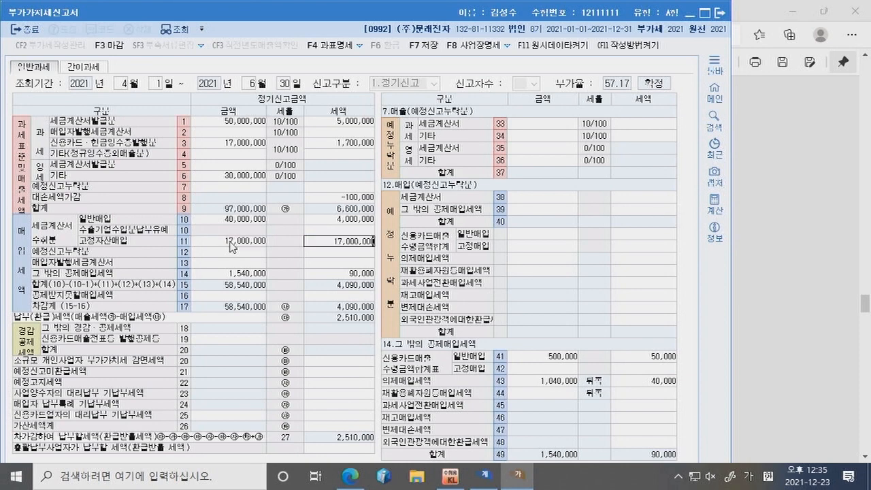
pyautogui.press('Return')
pyautogui.click(230, 242)
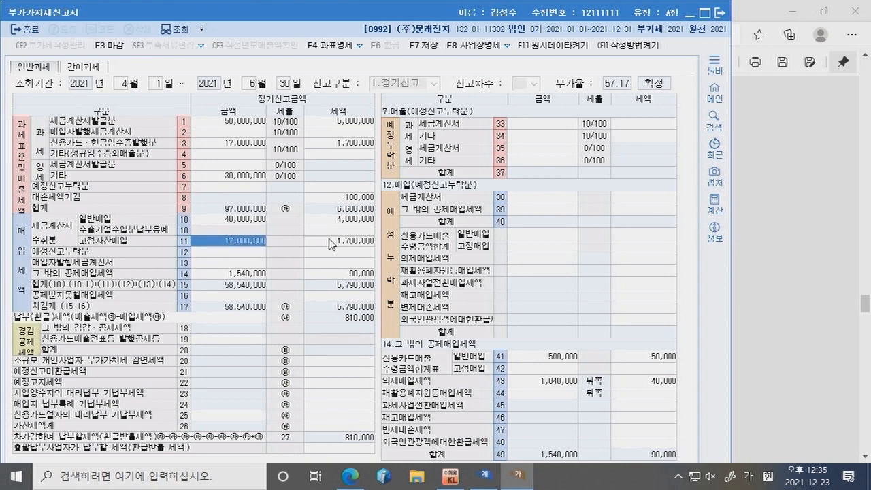
pyautogui.click(321, 242)
# Step: Record the same 17,000,000 purchase and 1,700,000 tax as non-deductible on row 50
pyautogui.click(230, 301)
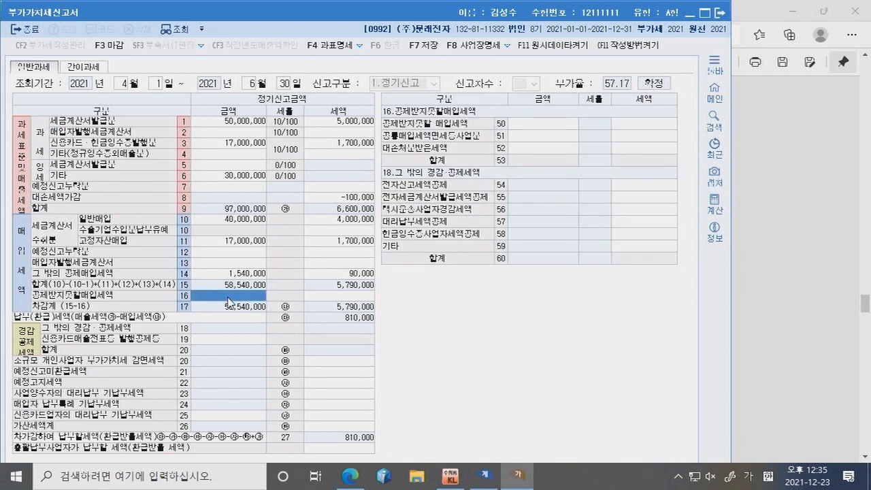
pyautogui.click(551, 124)
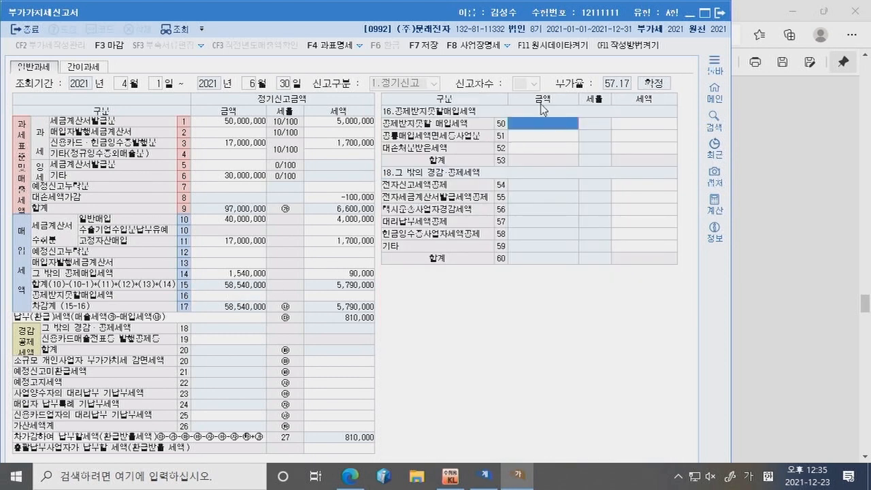
pyautogui.write('17000000')
pyautogui.press('Return')
pyautogui.write('17,000,00')
pyautogui.press('Return')
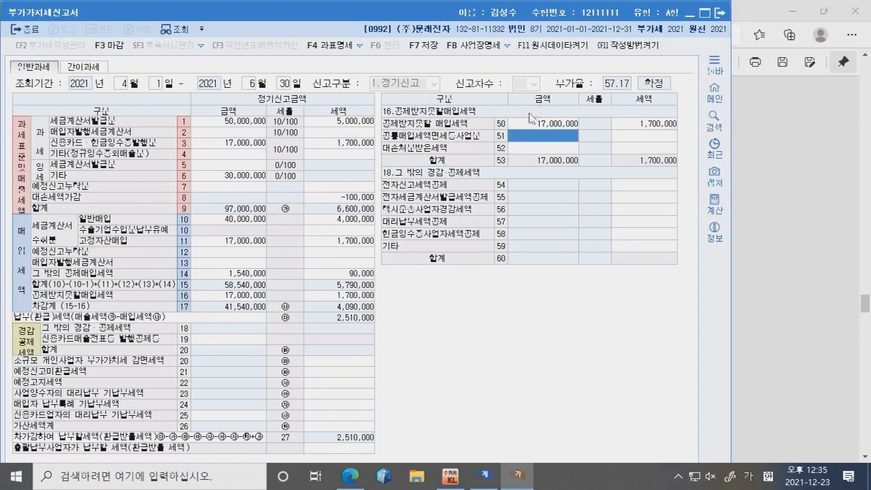
pyautogui.click(518, 475)
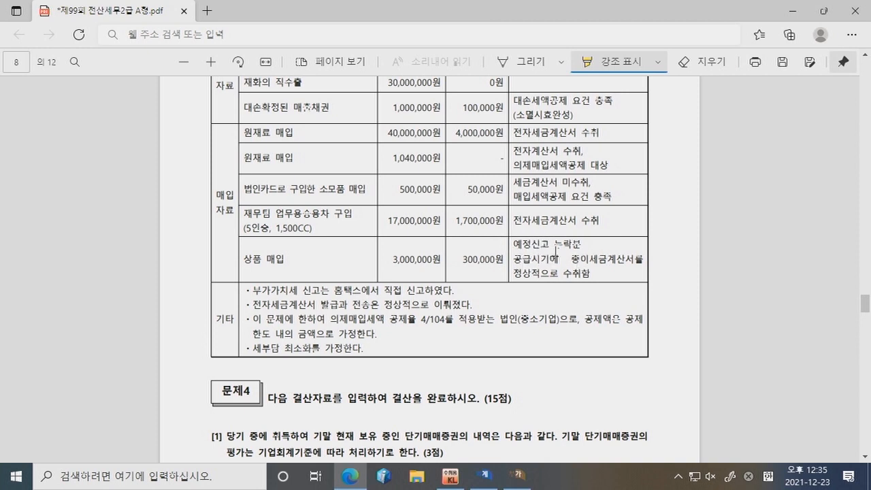
# Step: Highlight the missed preliminary-return note in yellow in the exam PDF
pyautogui.moveTo(516, 244); pyautogui.dragTo(608, 273)
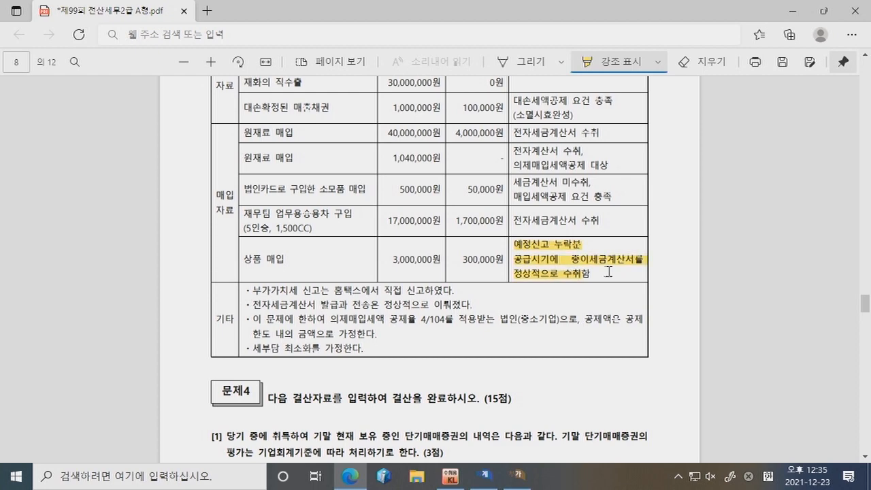
pyautogui.click(580, 275)
pyautogui.click(322, 269)
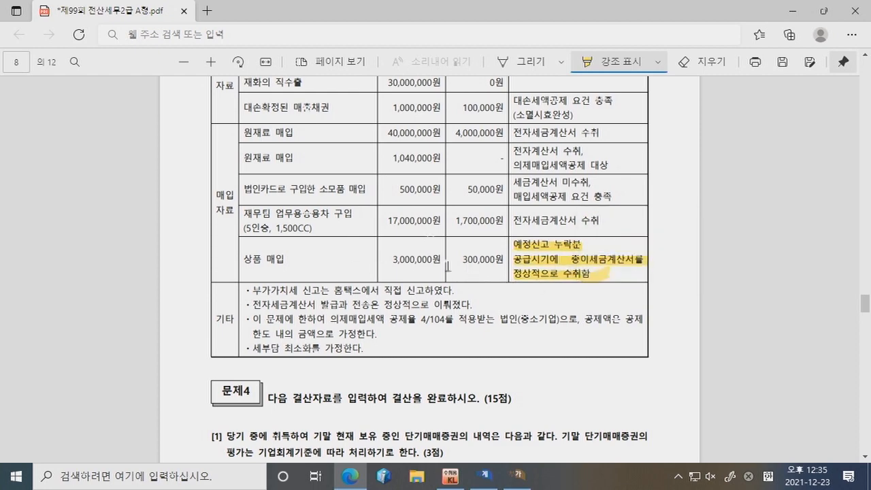
# Step: Enter 3,000,000 as omitted preliminary sales on row 33 of the VAT return
pyautogui.click(519, 475)
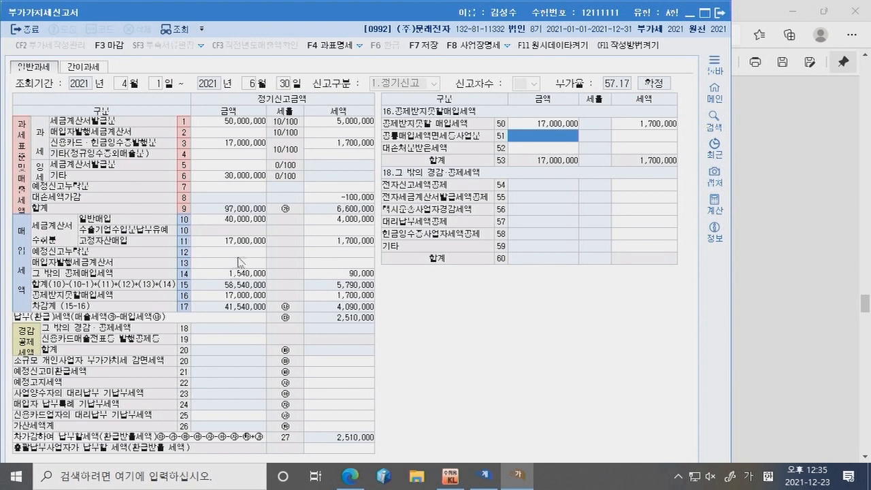
pyautogui.click(242, 245)
pyautogui.click(242, 251)
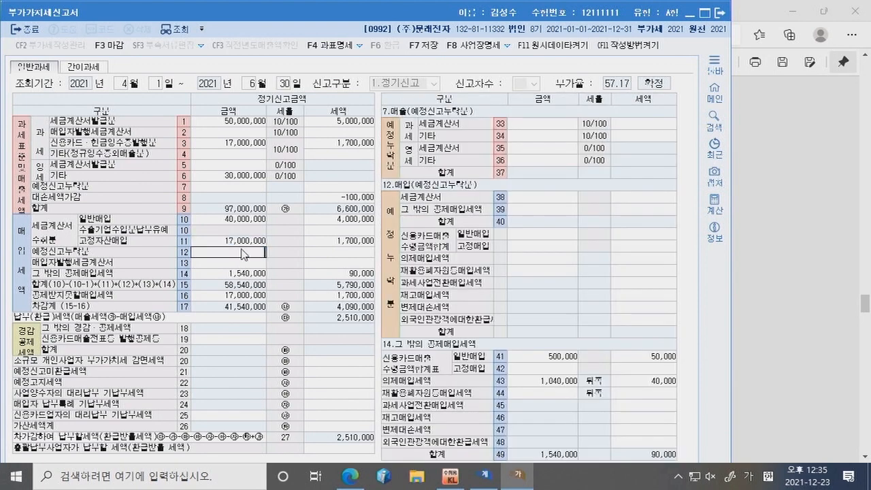
pyautogui.click(532, 125)
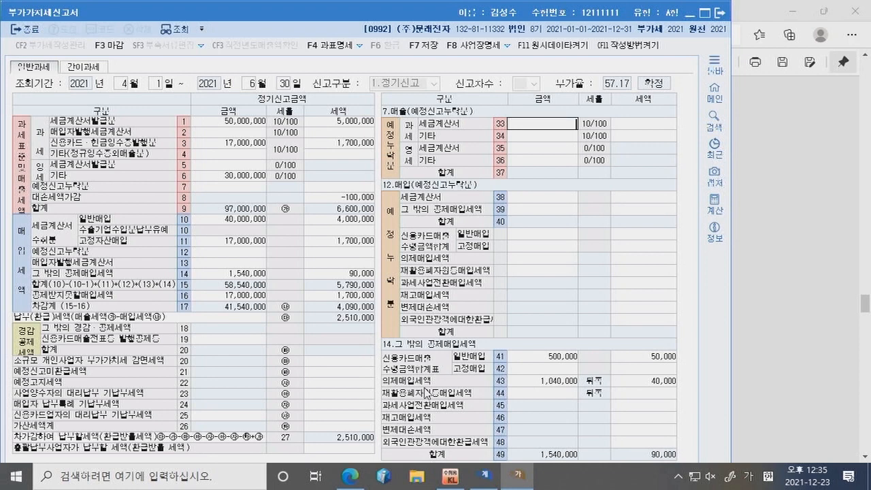
pyautogui.write('3000000')
pyautogui.press('Return')
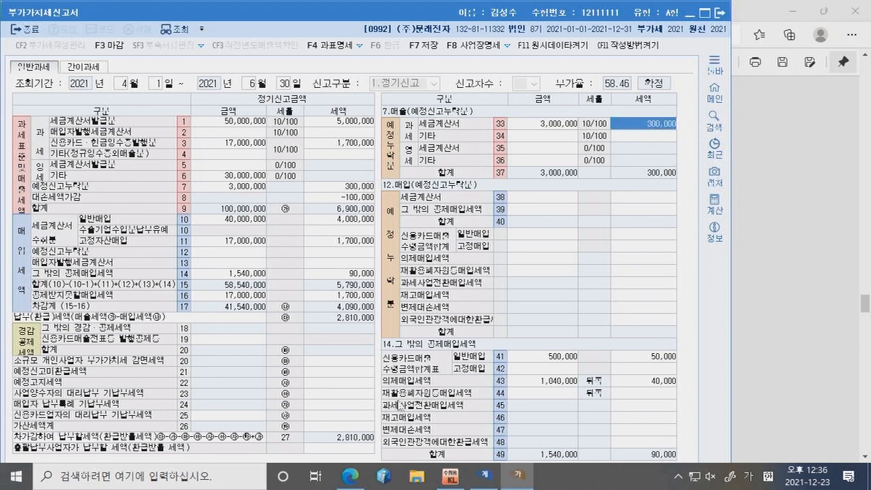
# Step: Review the amounts and taxes entered on rows 10, 11, 14, 41 and 43
pyautogui.click(236, 221)
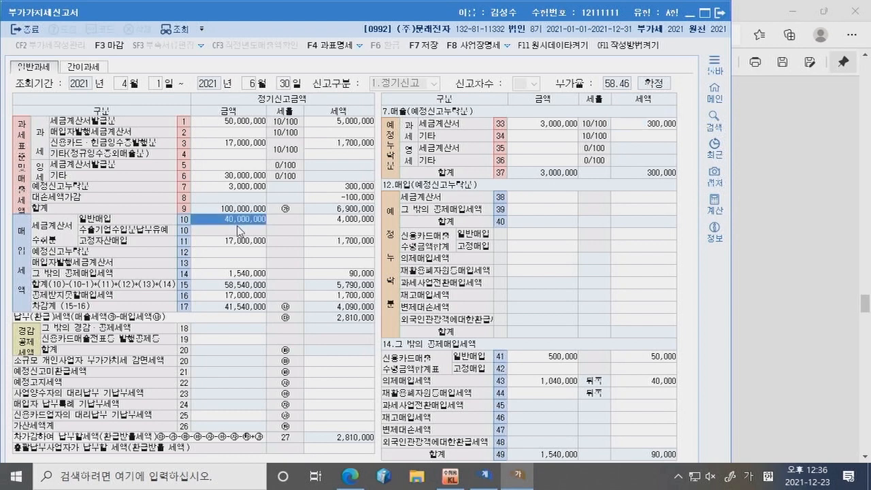
pyautogui.click(335, 222)
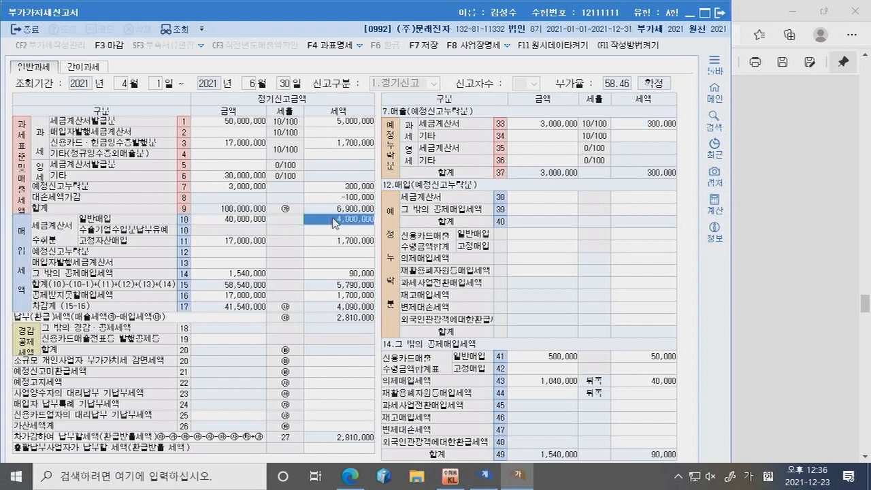
pyautogui.click(257, 245)
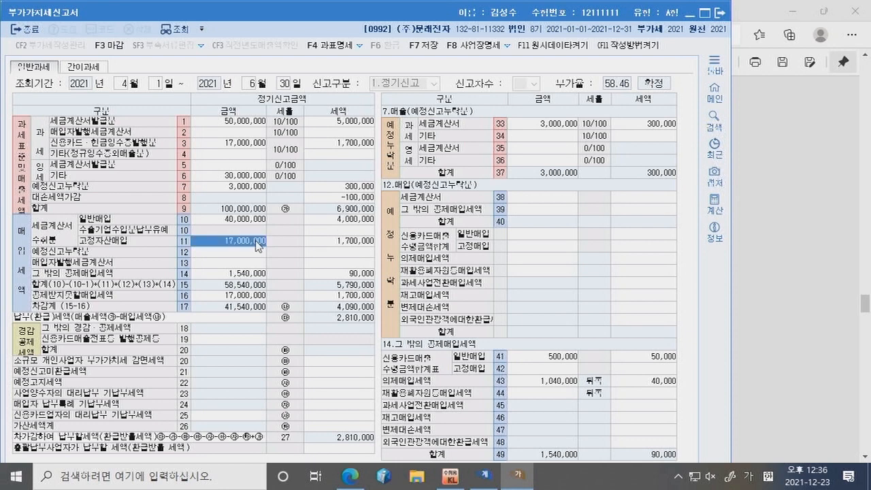
pyautogui.click(335, 243)
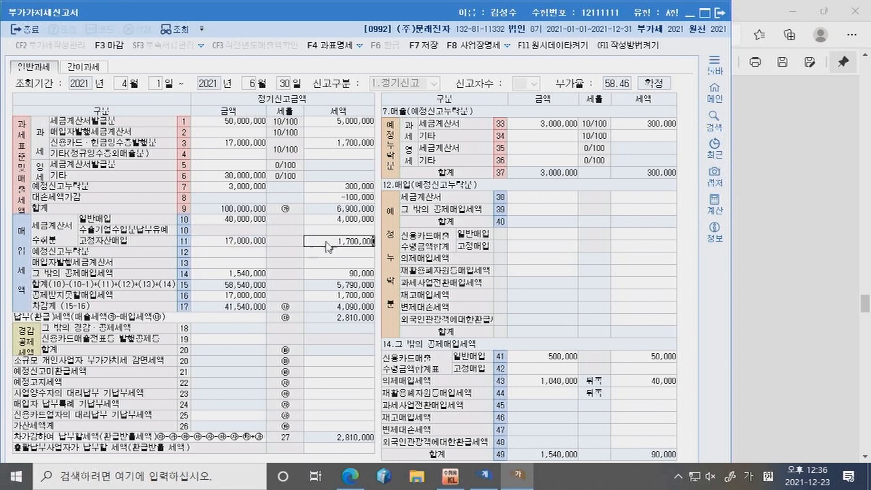
pyautogui.click(246, 273)
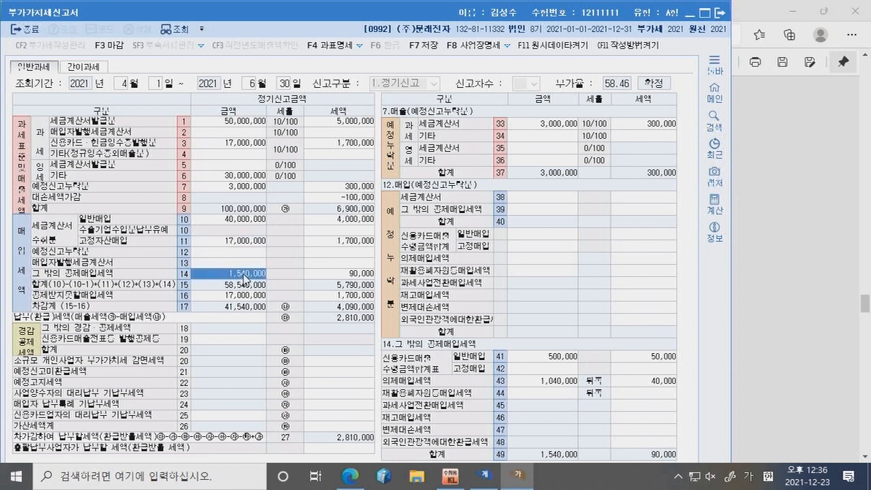
pyautogui.click(541, 357)
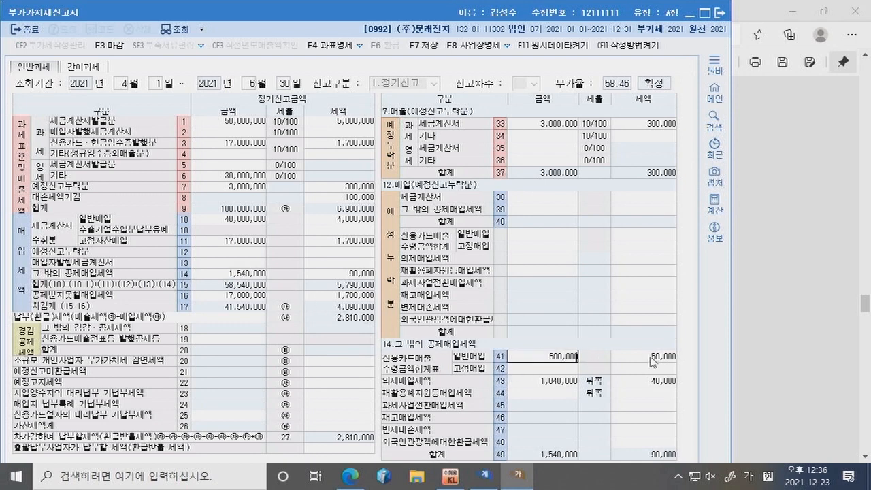
pyautogui.press('Return')
pyautogui.click(555, 382)
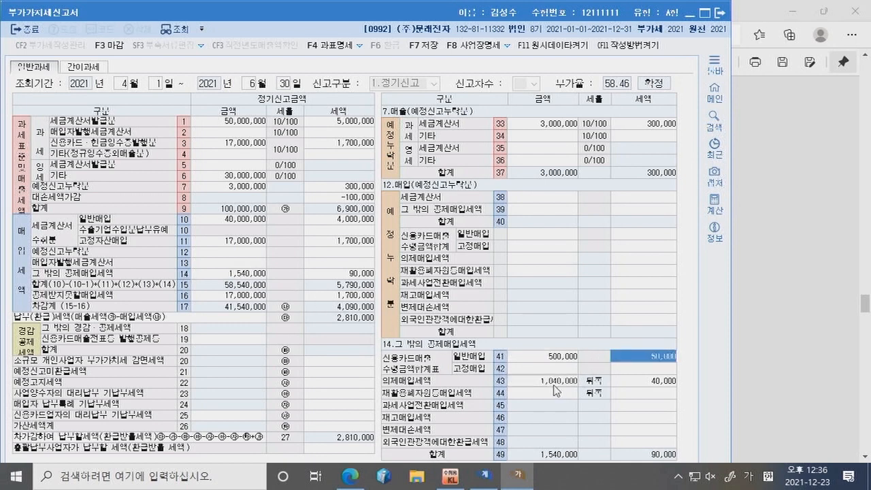
pyautogui.click(648, 383)
# Step: Clear the 3,000,000 entry from row 33, leaving its tax empty
pyautogui.click(239, 253)
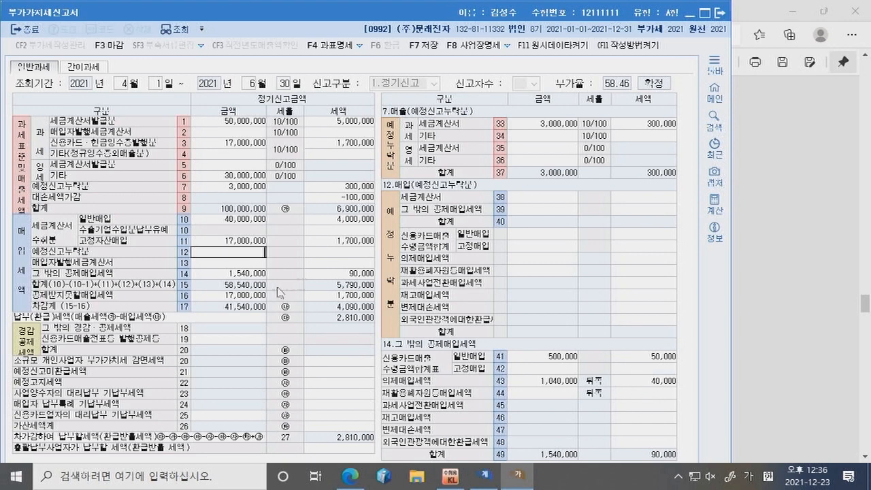
pyautogui.click(566, 129)
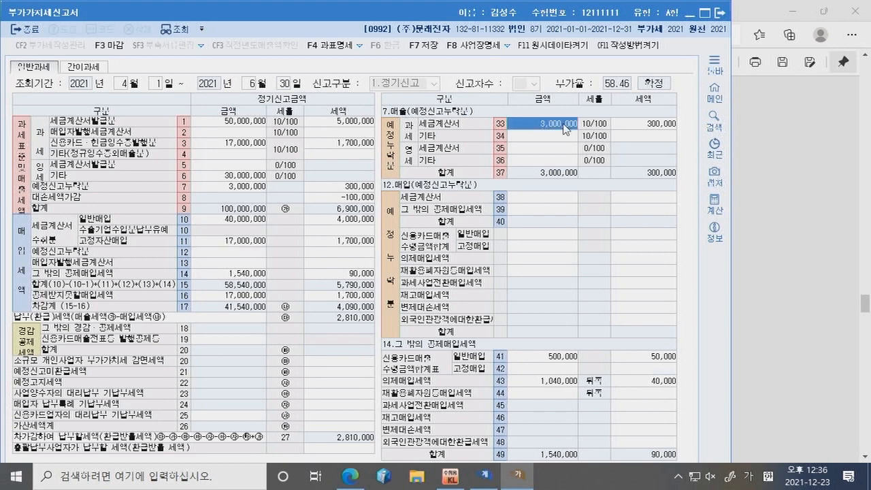
pyautogui.press('Delete')
pyautogui.press('Return')
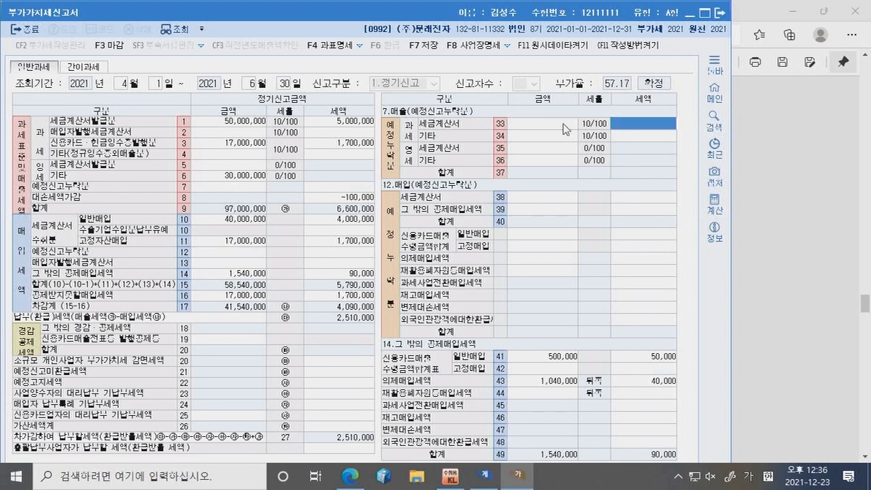
# Step: Enter the 3,000,000 omitted goods purchase with 300,000 tax on row 38
pyautogui.click(525, 199)
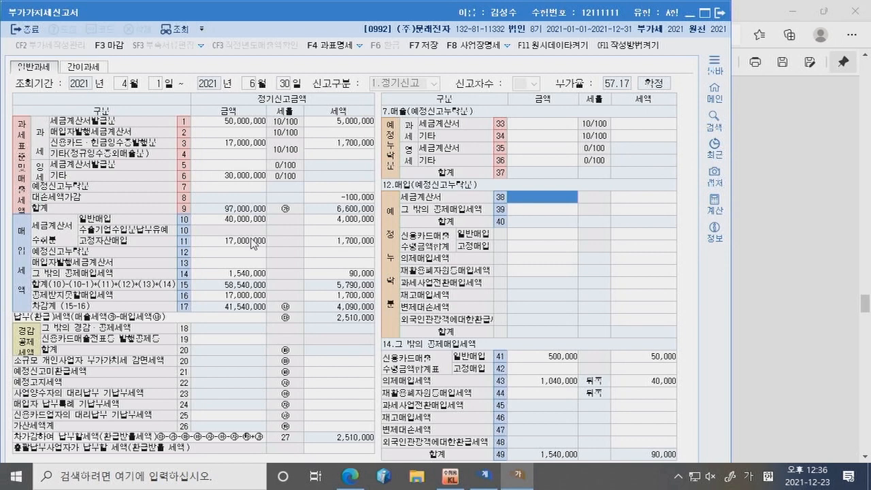
pyautogui.write('3000000')
pyautogui.press('Return')
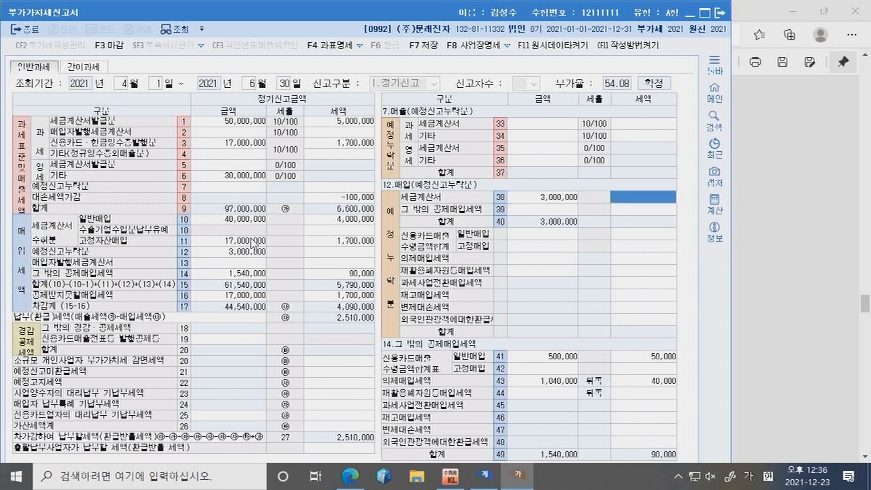
pyautogui.write('3000000')
pyautogui.press('Return')
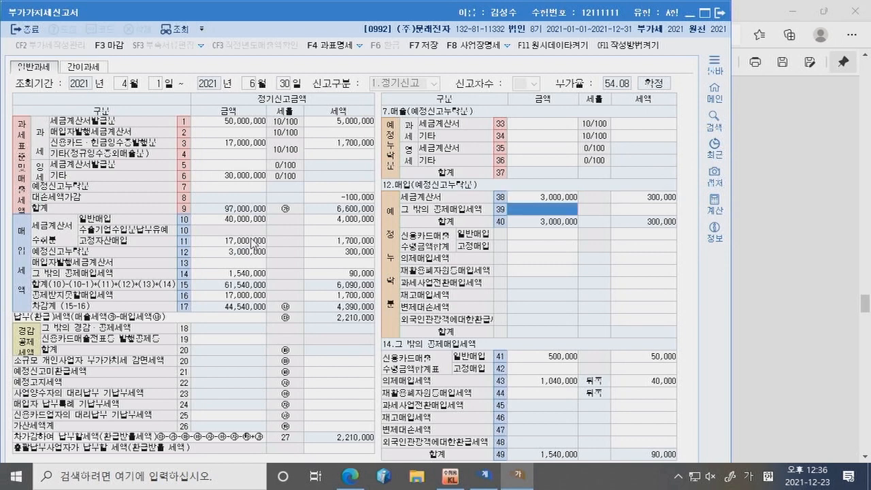
# Step: Verify the amounts carried to rows 12 and 14 and the row 16 non-deductible details
pyautogui.click(548, 199)
pyautogui.click(621, 199)
pyautogui.click(256, 255)
pyautogui.click(347, 252)
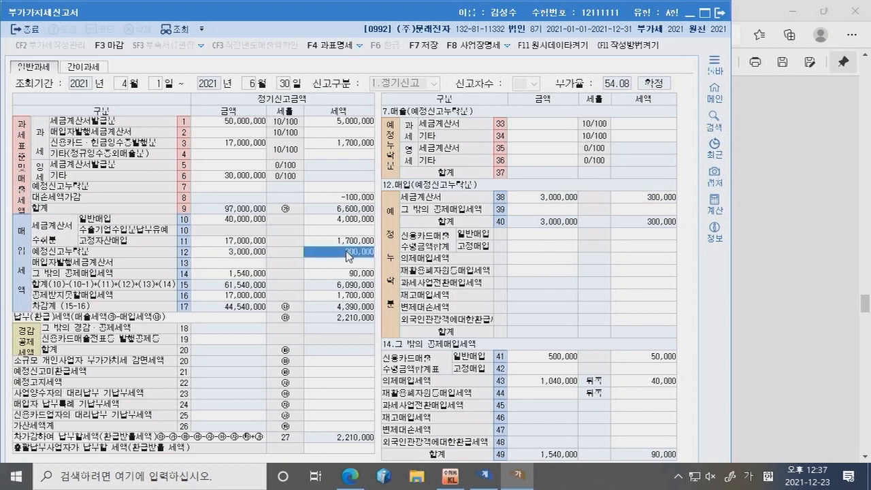
pyautogui.click(249, 275)
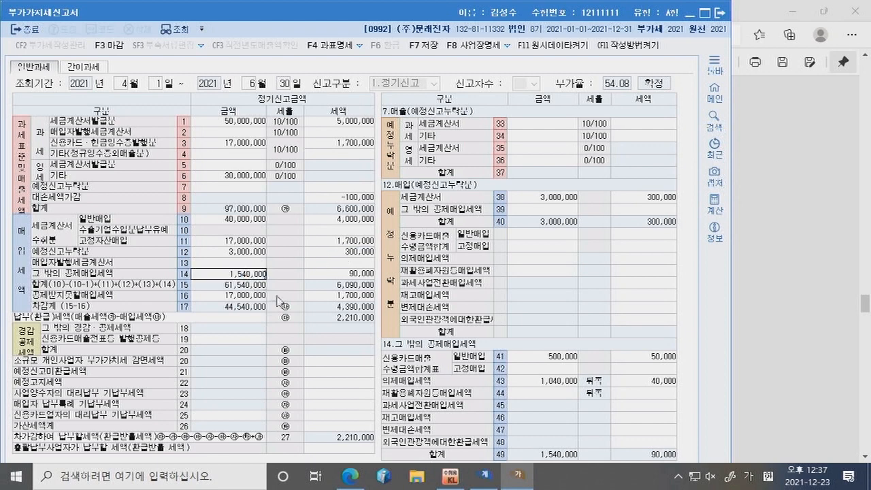
pyautogui.click(235, 297)
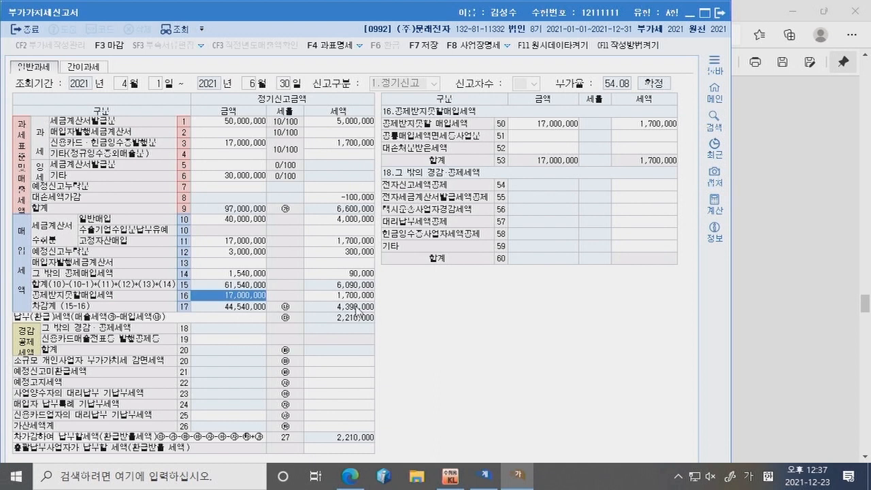
pyautogui.click(350, 476)
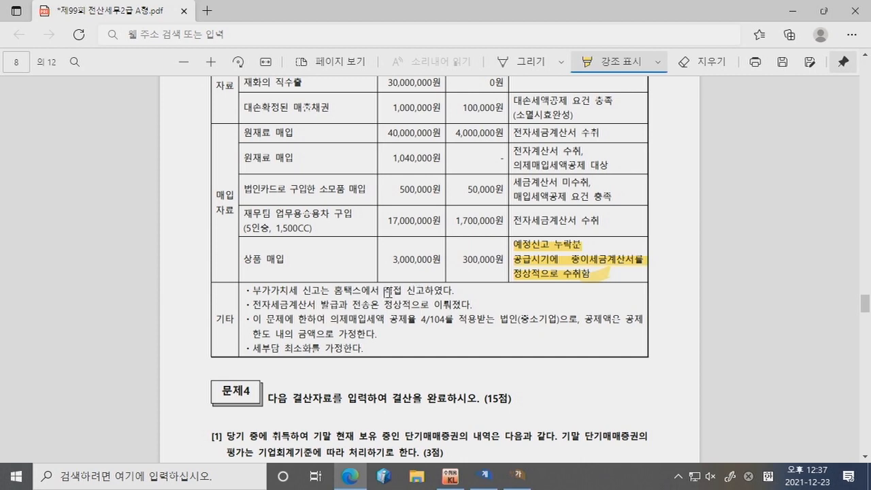
# Step: Claim a 10,000 electronic-filing tax credit on row 54 of the VAT return
pyautogui.click(518, 475)
pyautogui.click(339, 382)
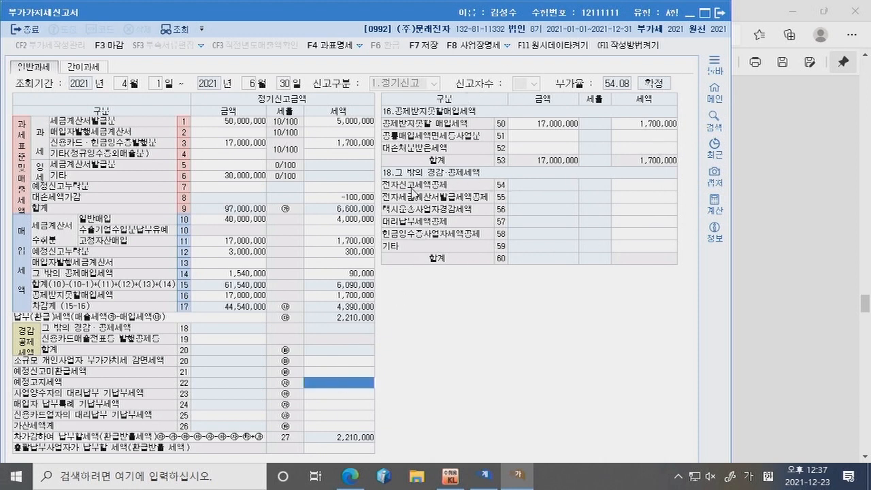
pyautogui.click(619, 185)
pyautogui.write('10,000')
pyautogui.press('Return')
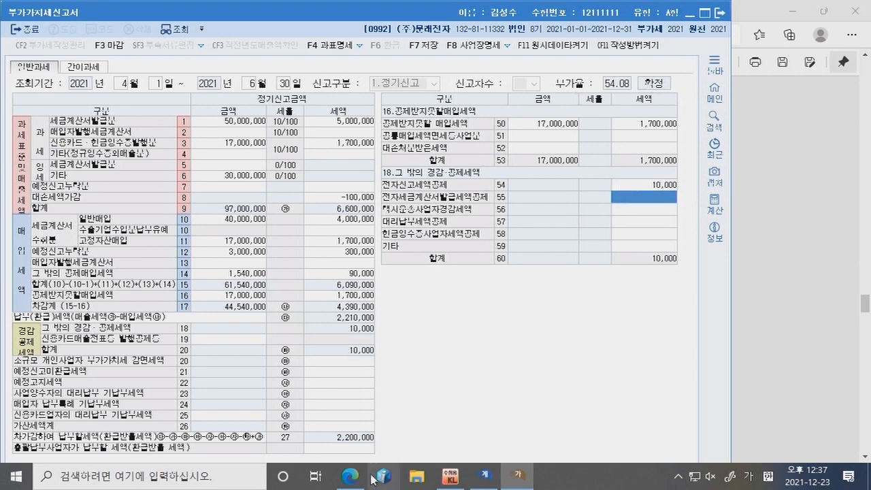
pyautogui.click(342, 478)
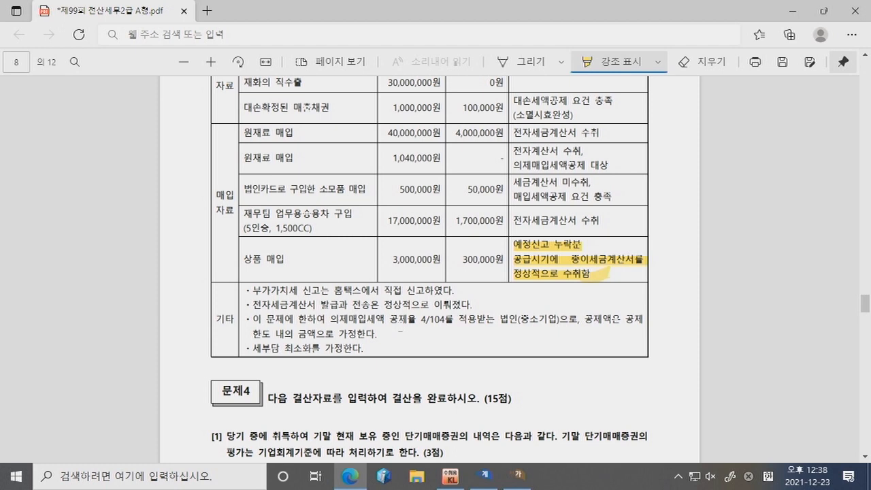
# Step: Underline 예정신고 누락분, 종이세금계산서 and 정상적으로 수취함 in the 상품 매입 remark
pyautogui.click(526, 61)
pyautogui.moveTo(516, 251); pyautogui.dragTo(584, 251)
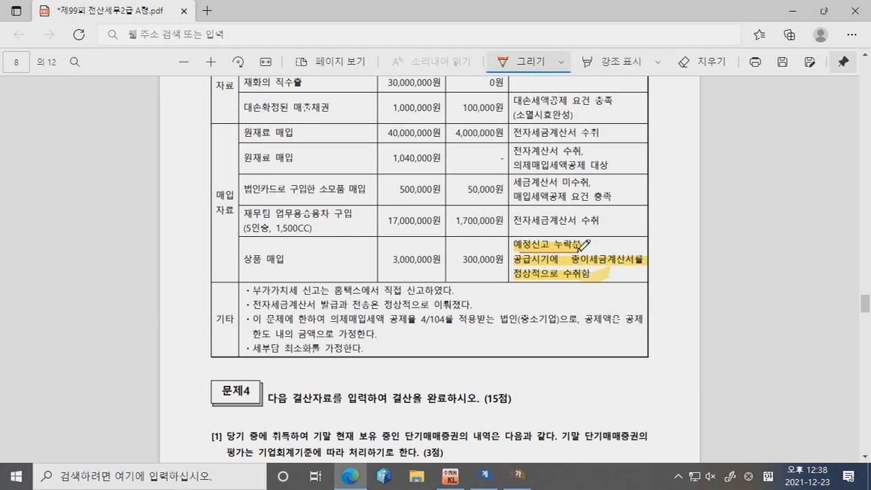
pyautogui.scroll(2, 409, 230)
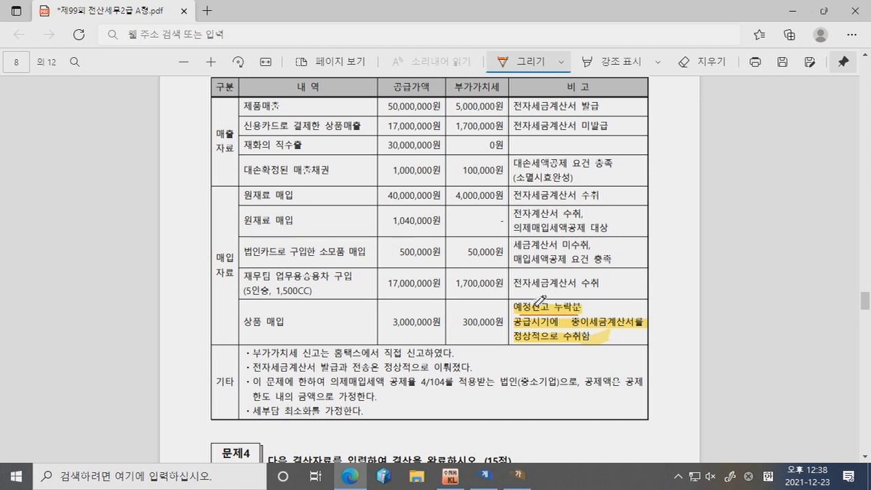
pyautogui.moveTo(571, 328); pyautogui.dragTo(619, 326)
pyautogui.moveTo(516, 337); pyautogui.dragTo(581, 341)
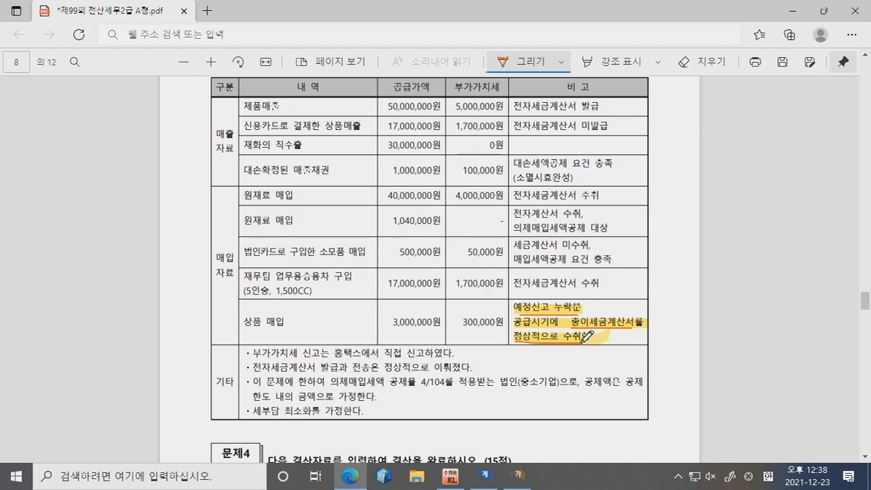
# Step: Close the April–June VAT return and confirm saving it
pyautogui.click(518, 476)
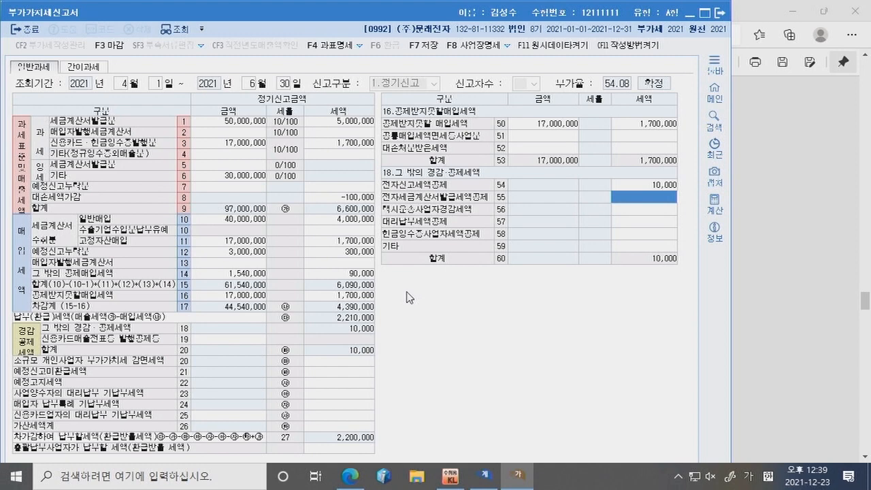
pyautogui.click(720, 13)
pyautogui.click(376, 266)
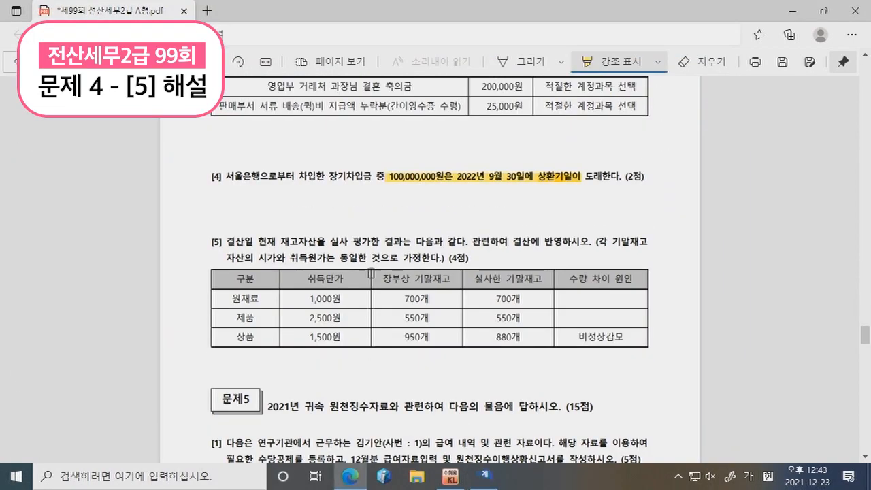
pyautogui.scroll(-2, 371, 272)
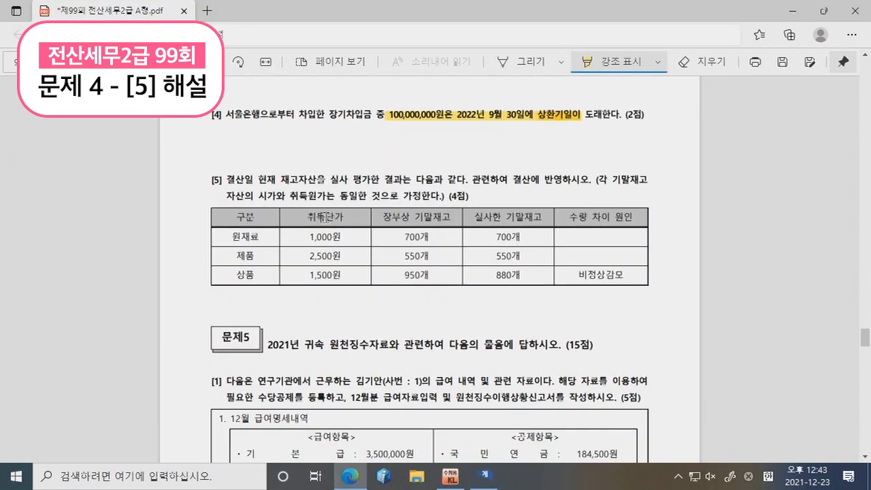
# Step: Bracket the 950개 and 880개 상품 counts, circle 비정상감모, and handwrite the 70-unit shortage calculation
pyautogui.scroll(-2, 325, 217)
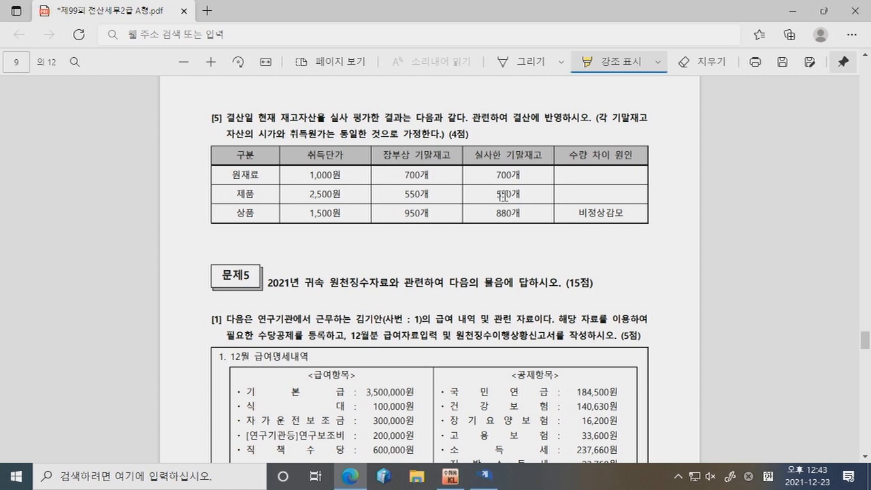
pyautogui.click(523, 63)
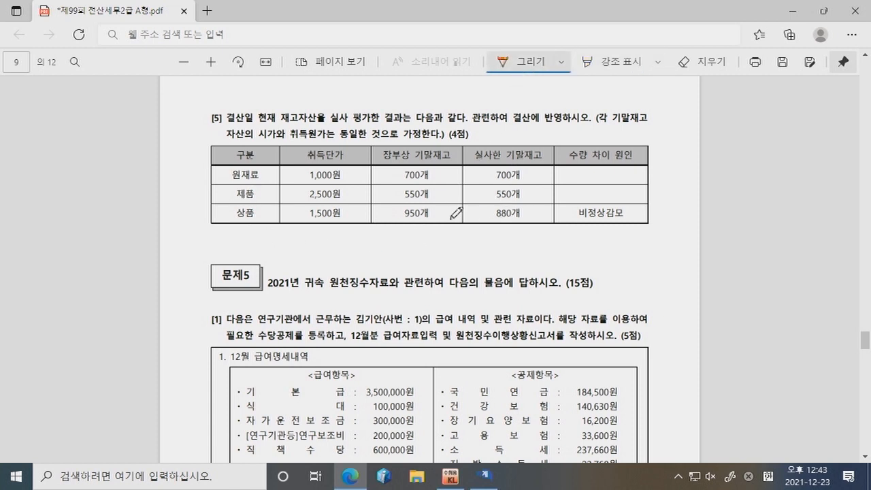
pyautogui.moveTo(417, 222)
pyautogui.mouseDown()
pyautogui.moveTo(417, 237)
pyautogui.moveTo(509, 237)
pyautogui.moveTo(509, 220)
pyautogui.mouseUp()
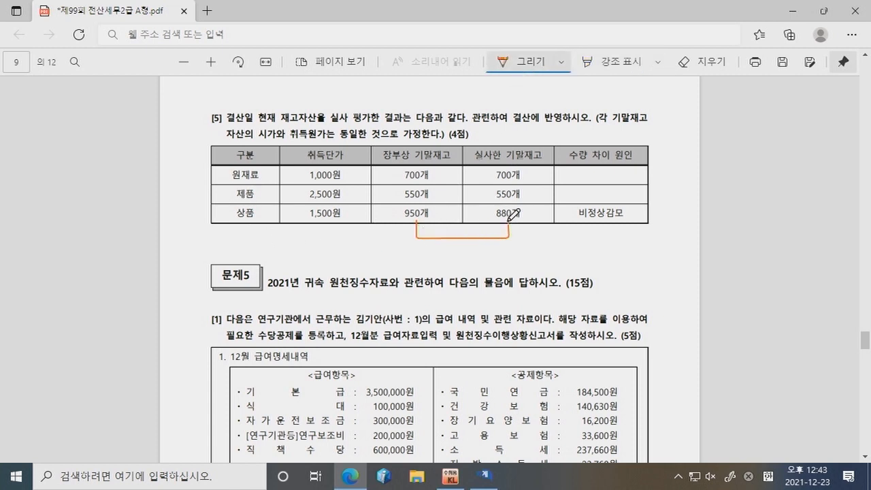
pyautogui.moveTo(633, 223)
pyautogui.mouseDown()
pyautogui.moveTo(589, 232)
pyautogui.moveTo(552, 225)
pyautogui.mouseUp()
pyautogui.moveTo(624, 199); pyautogui.dragTo(558, 228)
pyautogui.click(450, 251)
pyautogui.moveTo(456, 251); pyautogui.dragTo(460, 263)
pyautogui.moveTo(466, 256)
pyautogui.mouseDown()
pyautogui.moveTo(500, 266)
pyautogui.moveTo(507, 254)
pyautogui.moveTo(522, 257)
pyautogui.mouseUp()
pyautogui.click(496, 258)
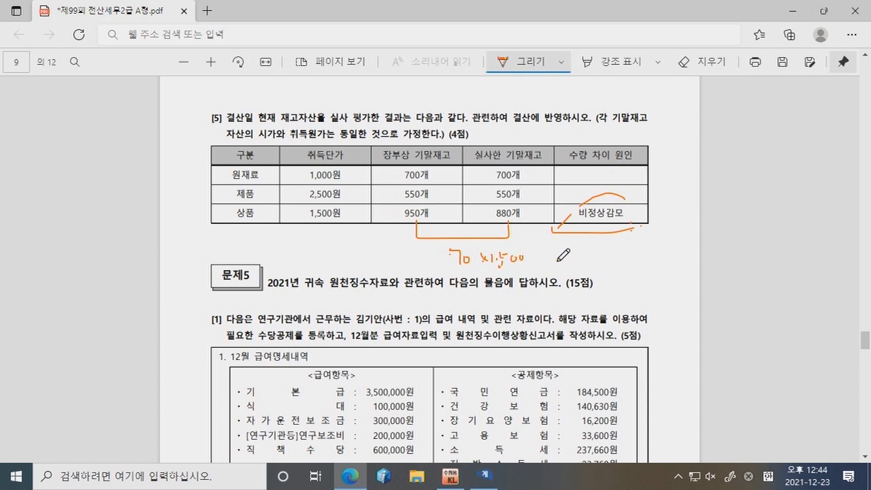
# Step: Add a December 31 debit line of 105,000 to 재고자산감모손실
pyautogui.click(487, 485)
pyautogui.press('Return')
pyautogui.press('Return')
pyautogui.press('Return')
pyautogui.press('Return')
pyautogui.write('3')
pyautogui.press('Return')
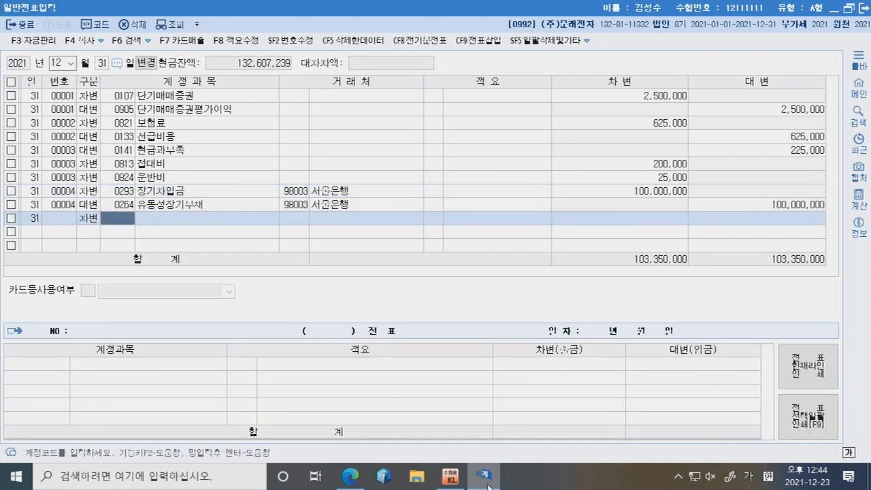
pyautogui.write('재고자')
pyautogui.press('Return')
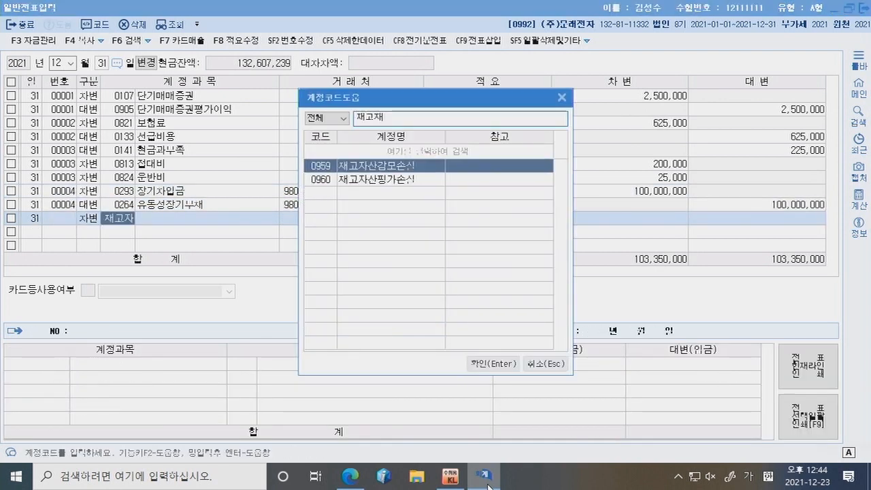
pyautogui.press('Return')
pyautogui.press('Return')
pyautogui.press('Return')
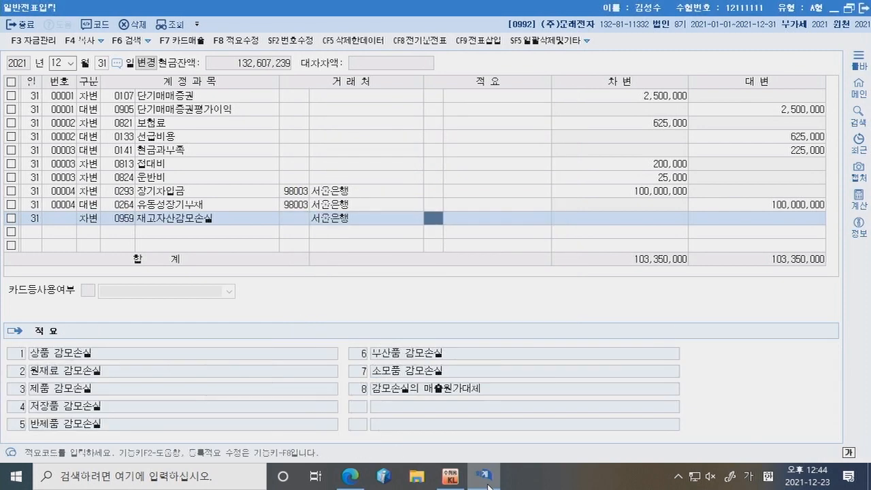
pyautogui.write('105,000')
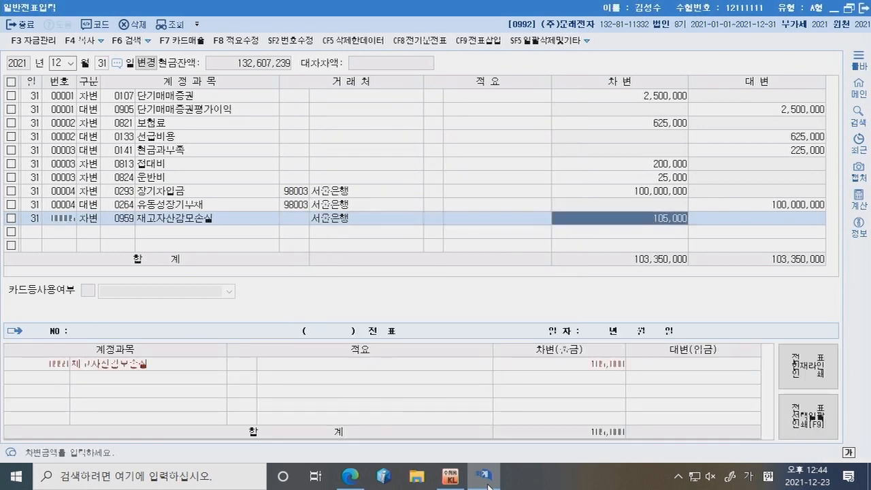
pyautogui.press('Return')
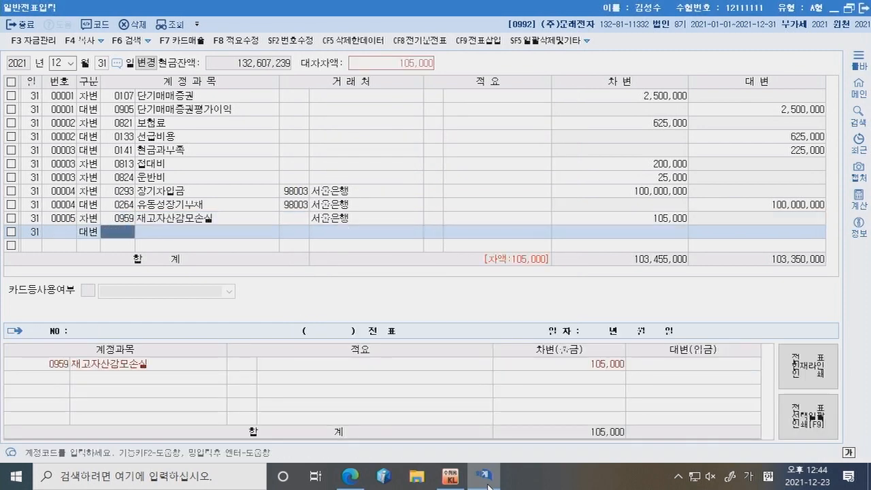
# Step: Credit 0146 상품 with 적요 8, transfer to other accounts
pyautogui.write('0146')
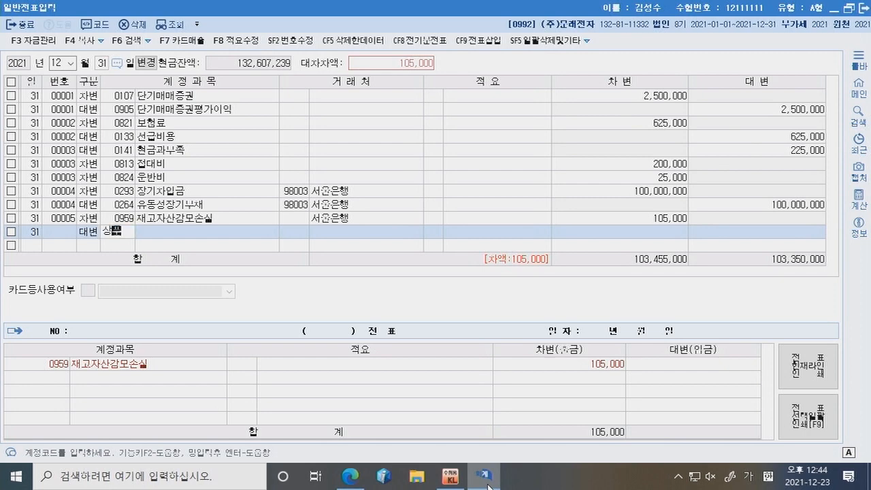
pyautogui.press('Return')
pyautogui.press('Return')
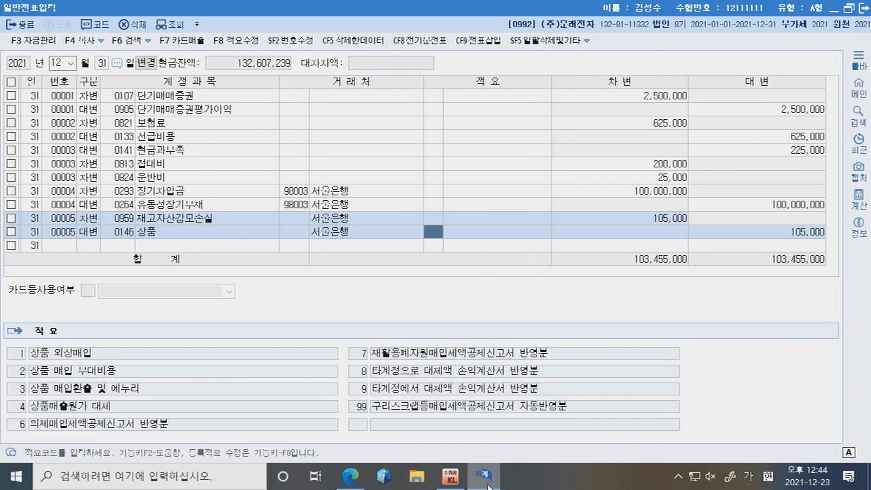
pyautogui.write('8')
pyautogui.press('Return')
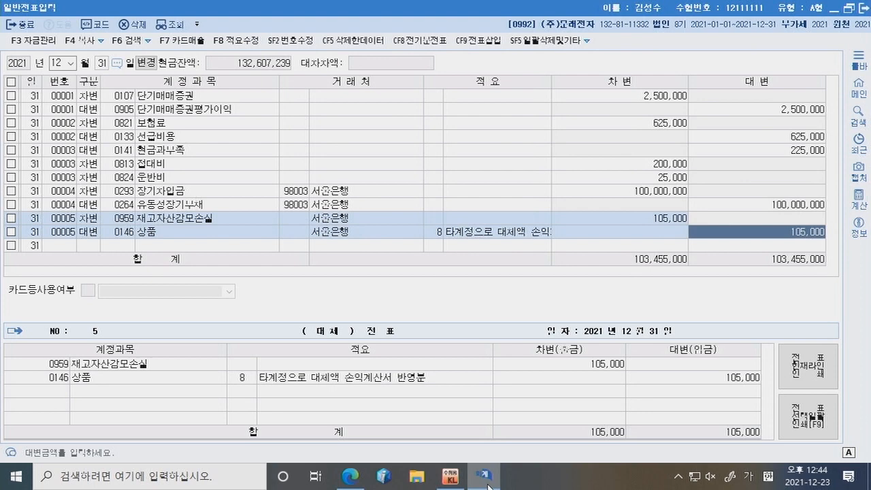
# Step: In green ink, link 취득단가 to the 700개 count and 1,500원 to the 880개 count
pyautogui.click(350, 476)
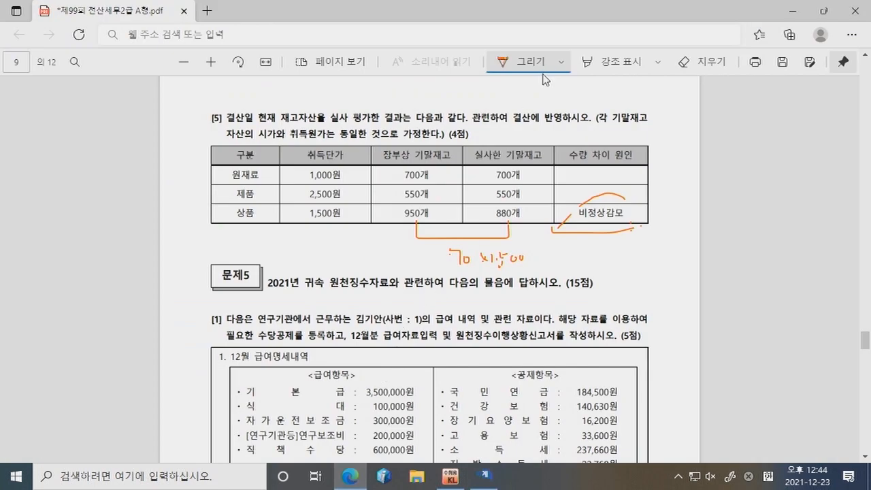
pyautogui.click(560, 62)
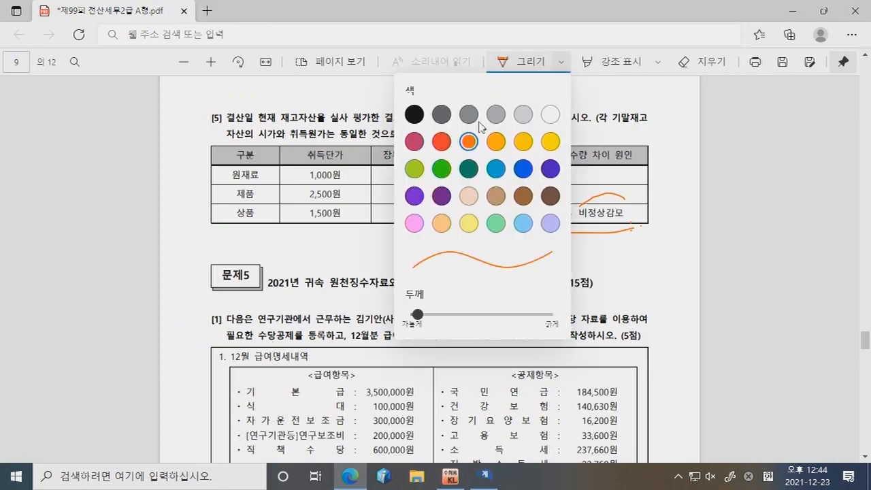
pyautogui.click(442, 168)
pyautogui.moveTo(354, 149); pyautogui.dragTo(510, 167)
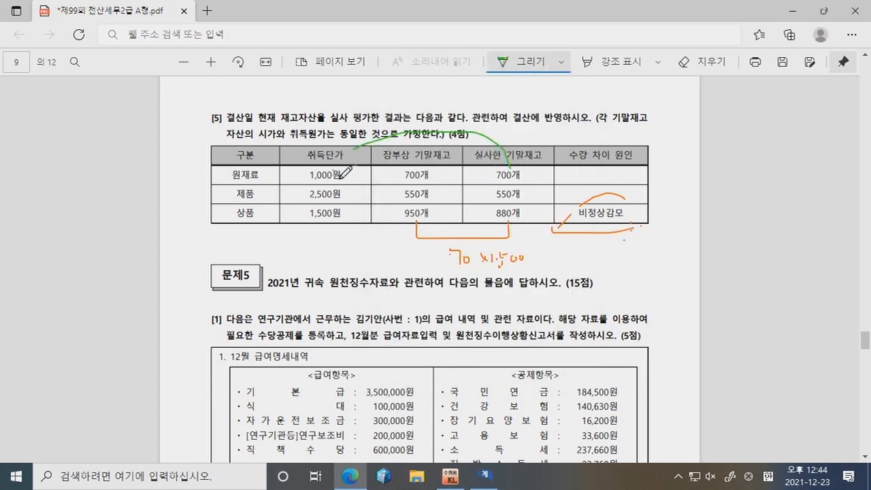
pyautogui.moveTo(330, 193)
pyautogui.mouseDown()
pyautogui.moveTo(340, 248)
pyautogui.moveTo(480, 225)
pyautogui.moveTo(505, 207)
pyautogui.mouseUp()
pyautogui.click(515, 182)
pyautogui.click(345, 183)
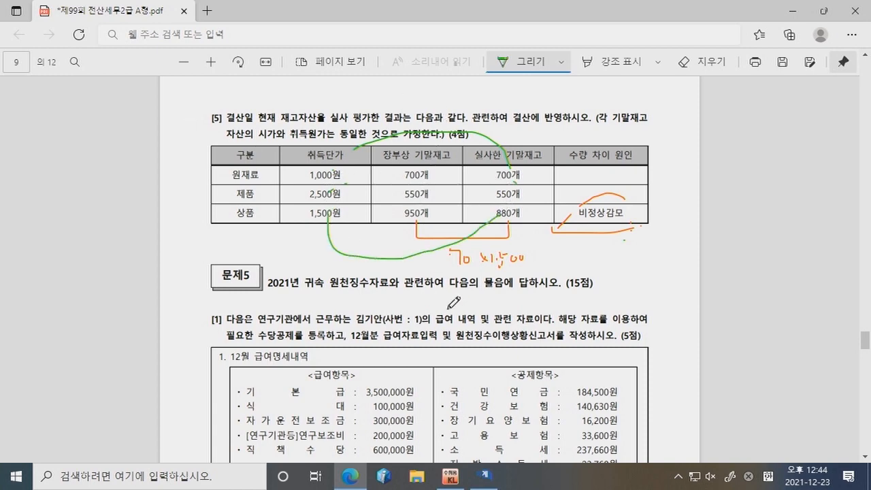
pyautogui.click(483, 477)
pyautogui.click(450, 477)
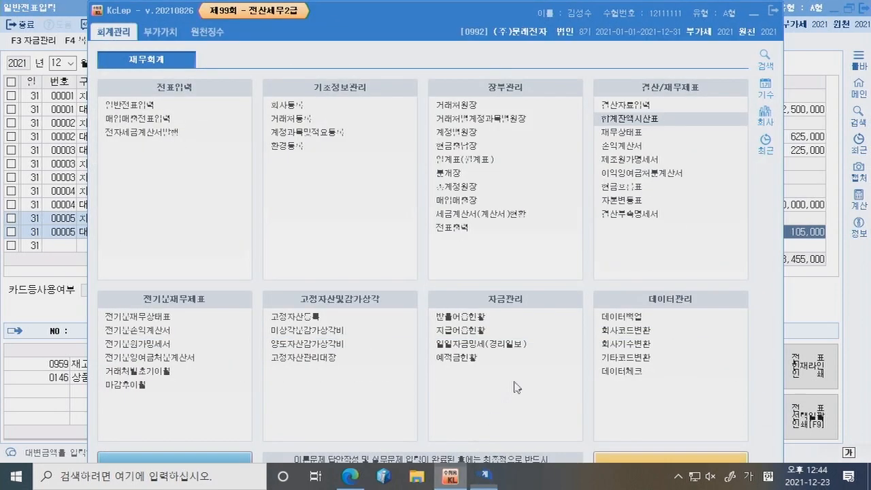
# Step: In 결산자료입력, enter 1,320,000 as the ending merchandise inventory
pyautogui.click(651, 107)
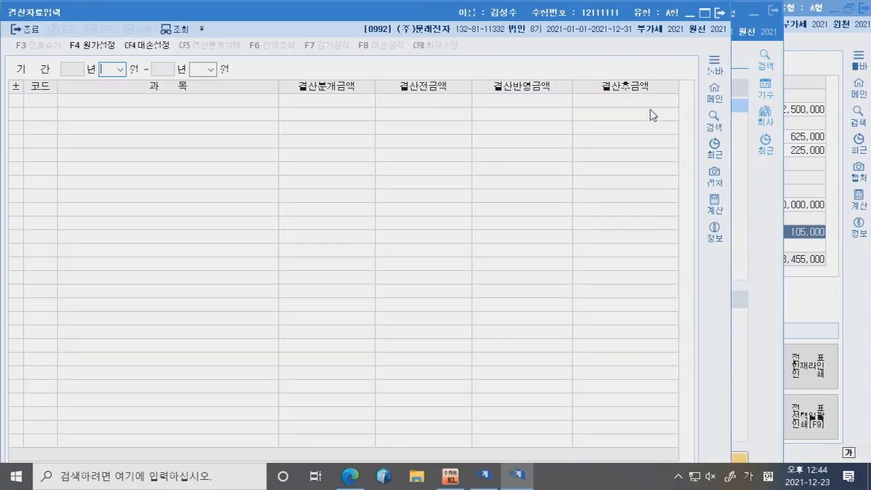
pyautogui.write('0112')
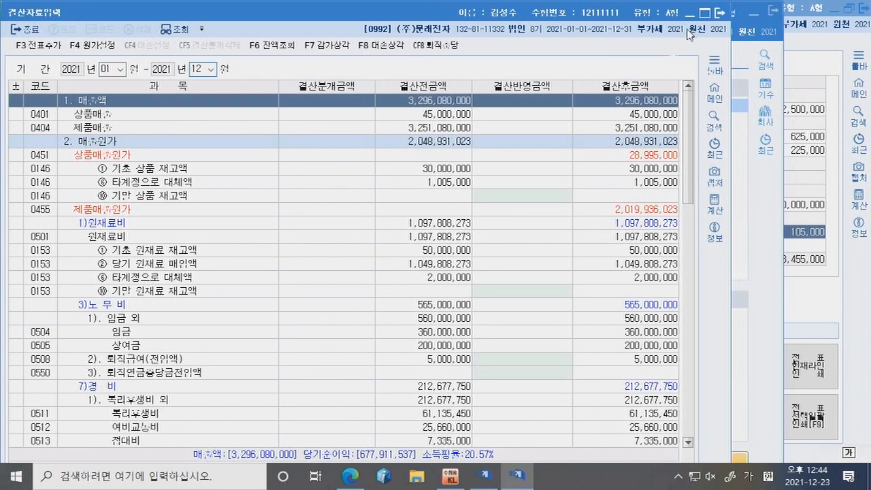
pyautogui.click(705, 13)
pyautogui.click(598, 190)
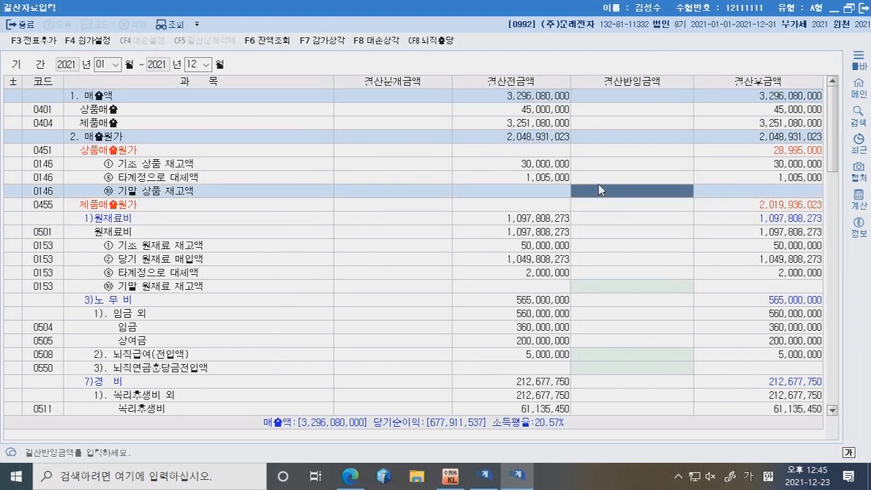
pyautogui.click(598, 185)
pyautogui.write('1,320,000')
pyautogui.press('Return')
# Step: Enter ending inventories of 700,000 raw materials and 1,375,000 finished goods
pyautogui.click(626, 287)
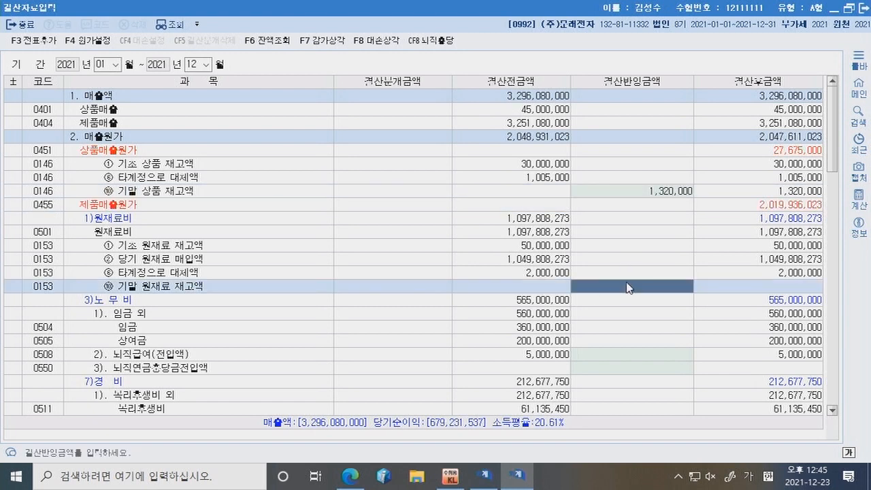
pyautogui.write('700,000')
pyautogui.press('Return')
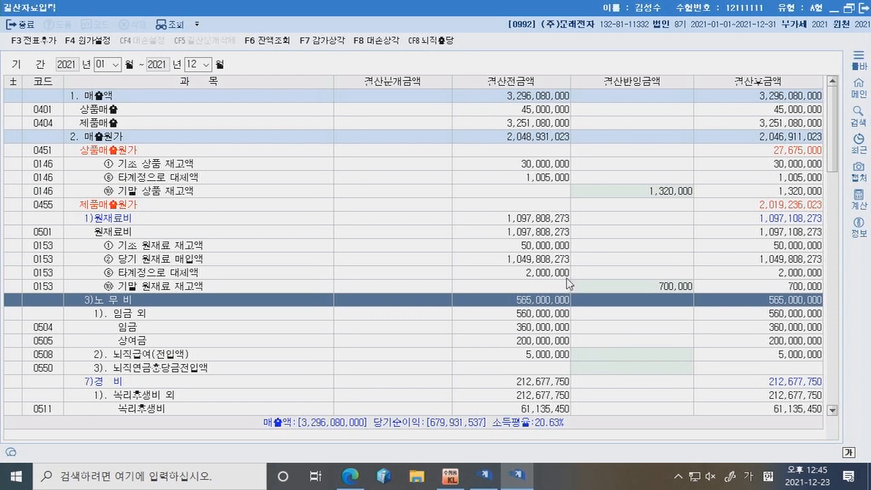
pyautogui.scroll(-4, 558, 303)
pyautogui.click(602, 373)
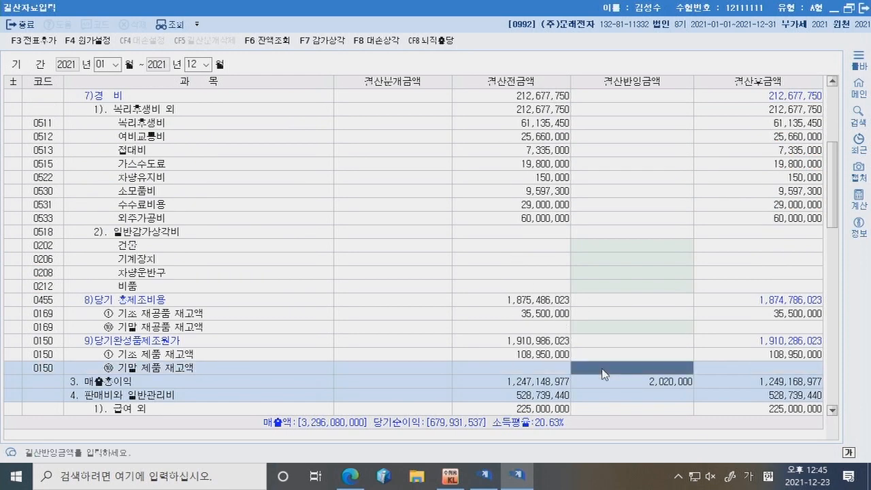
pyautogui.write('1375000')
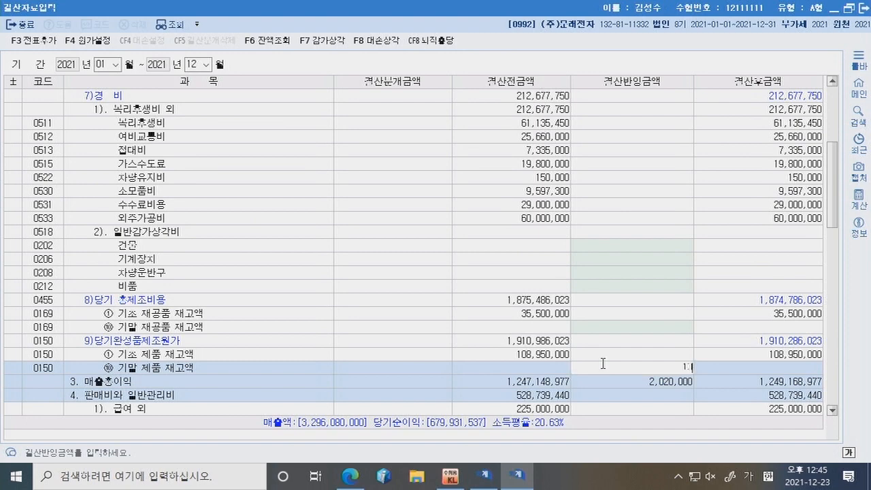
pyautogui.press('Return')
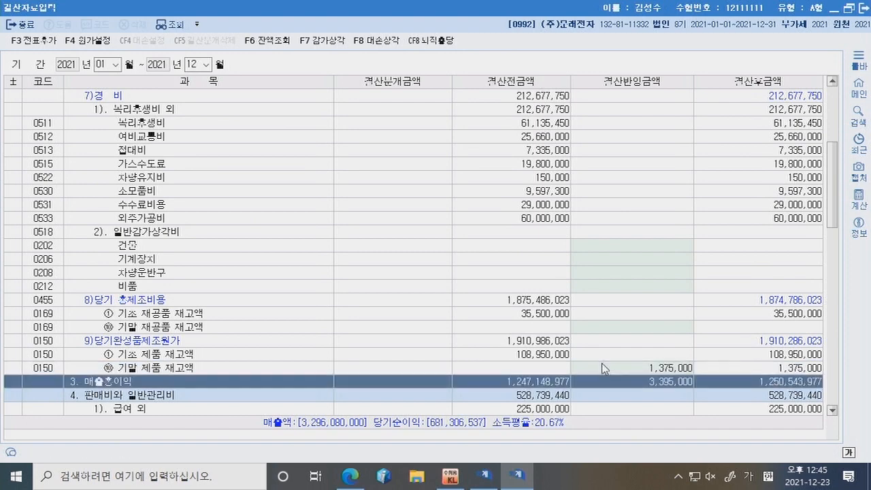
# Step: Check the 외주가공비 ledger detail and the three ending inventory amounts
pyautogui.rightClick(605, 355)
pyautogui.doubleClick(588, 216)
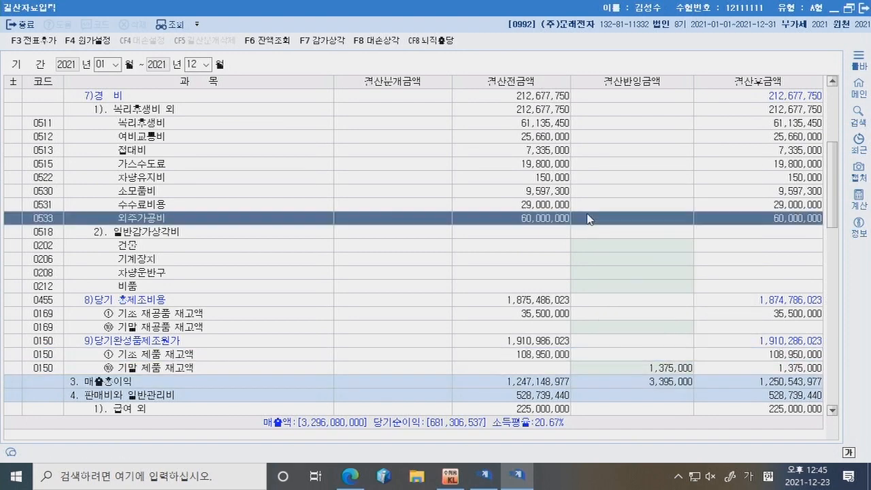
pyautogui.click(769, 23)
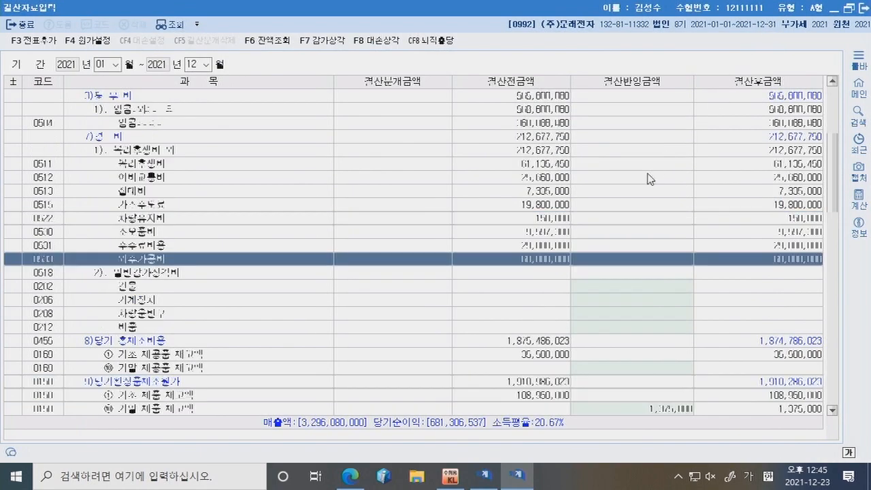
pyautogui.click(647, 190)
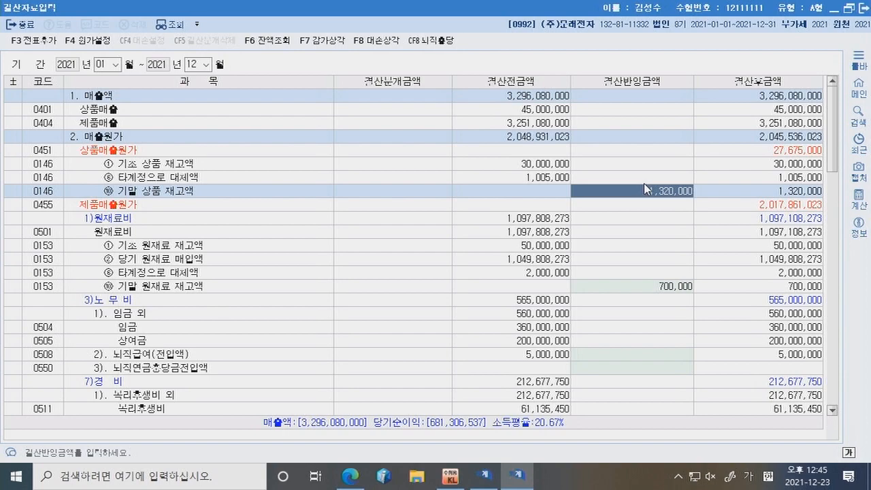
pyautogui.scroll(-3, 647, 190)
pyautogui.click(652, 167)
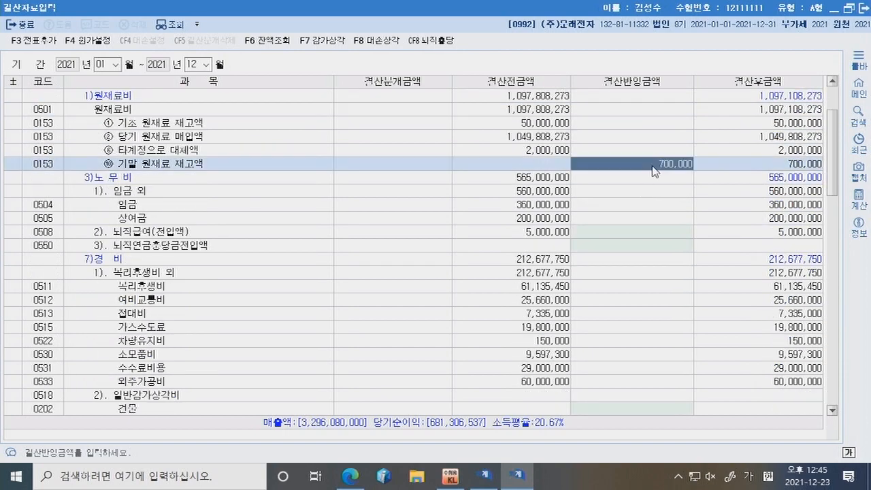
pyautogui.scroll(-5, 652, 175)
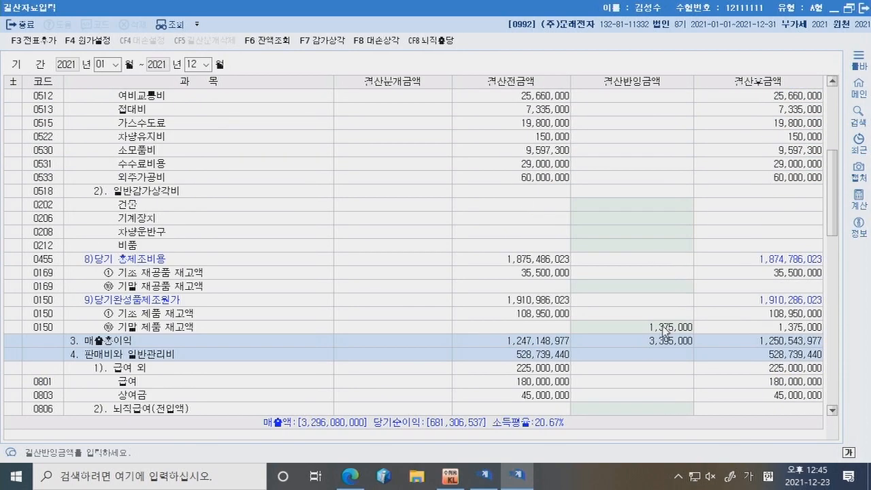
pyautogui.click(667, 327)
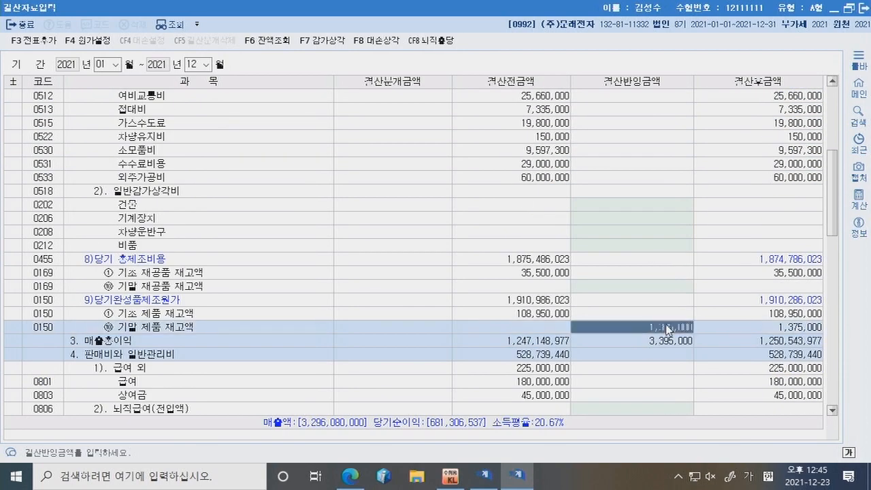
pyautogui.click(629, 370)
# Step: Add the closing entries to the general journal with 전표추가 and confirm
pyautogui.click(59, 46)
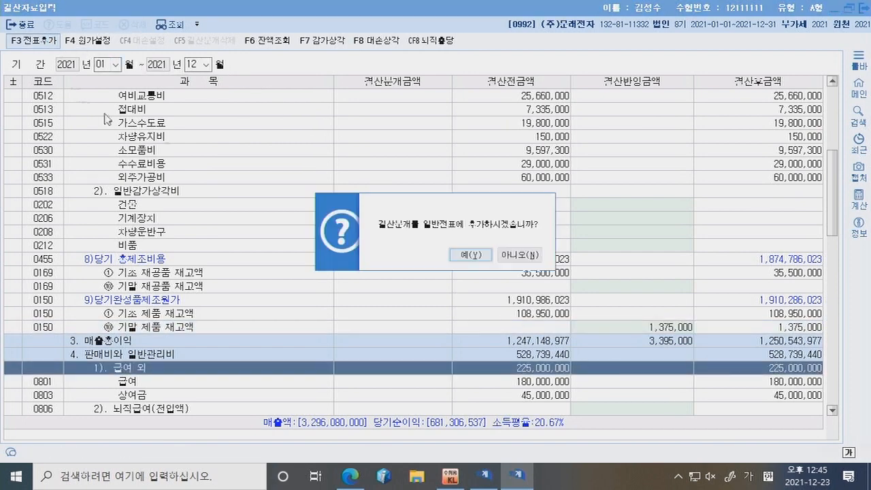
pyautogui.click(465, 253)
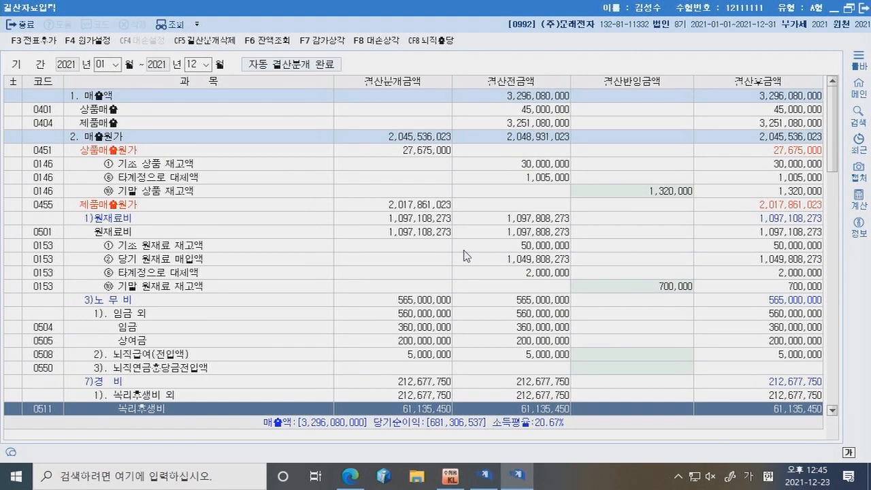
pyautogui.click(349, 475)
pyautogui.scroll(4, 365, 276)
pyautogui.scroll(-10, 278, 233)
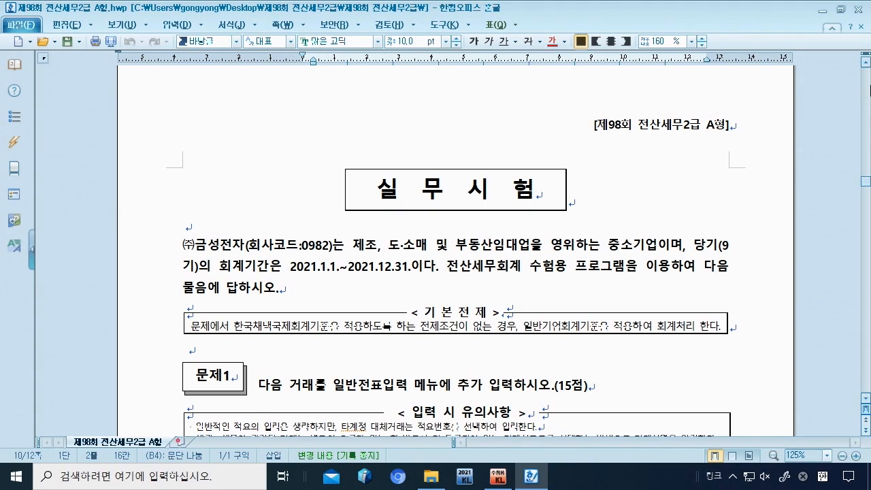
# Step: Under question [1], write '(자) 보통예금 5,000,000 (대) 배당금수익 5,000,000' and note that stock dividends need no entry
pyautogui.scroll(-5, 350, 204)
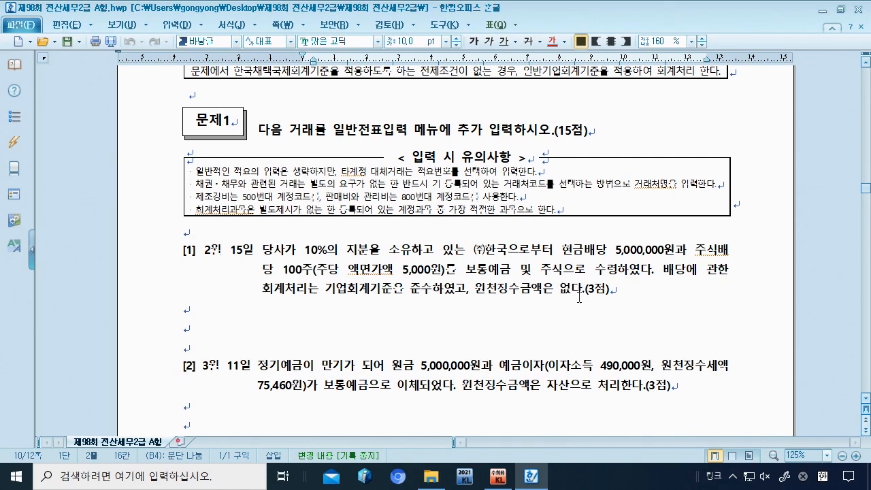
pyautogui.click(544, 329)
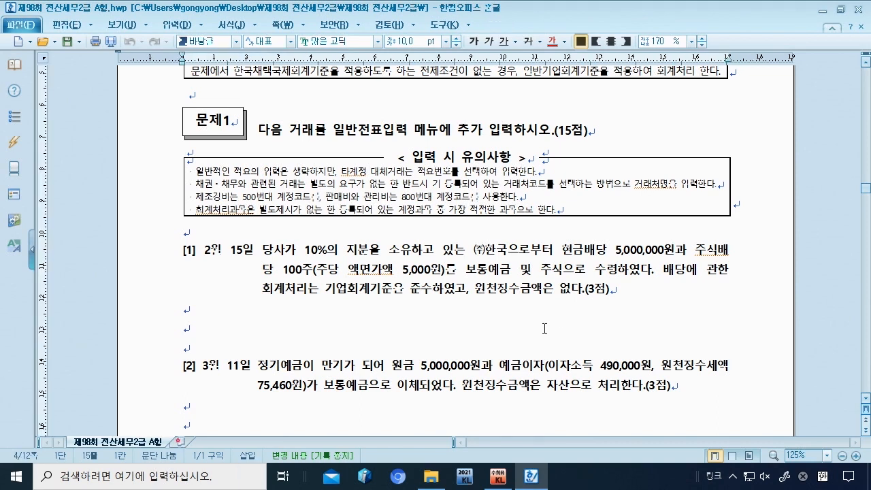
pyautogui.write('(자) 보오예금 ')
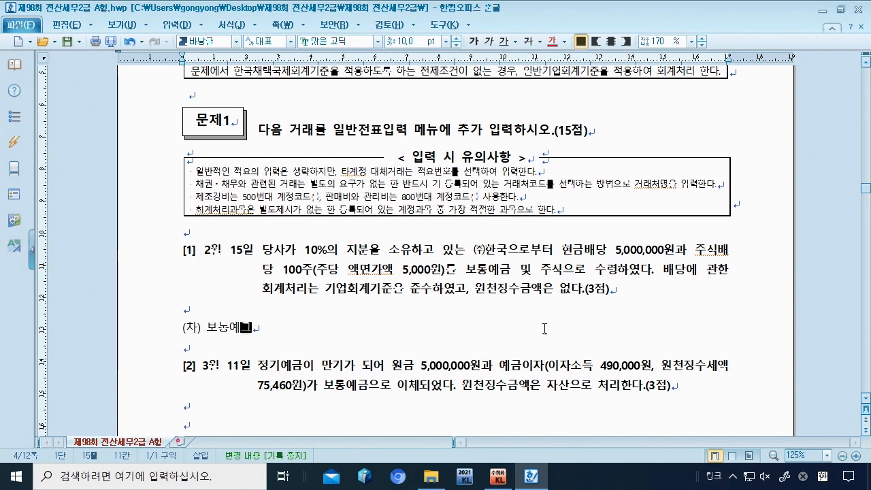
pyautogui.write('5,000,000')
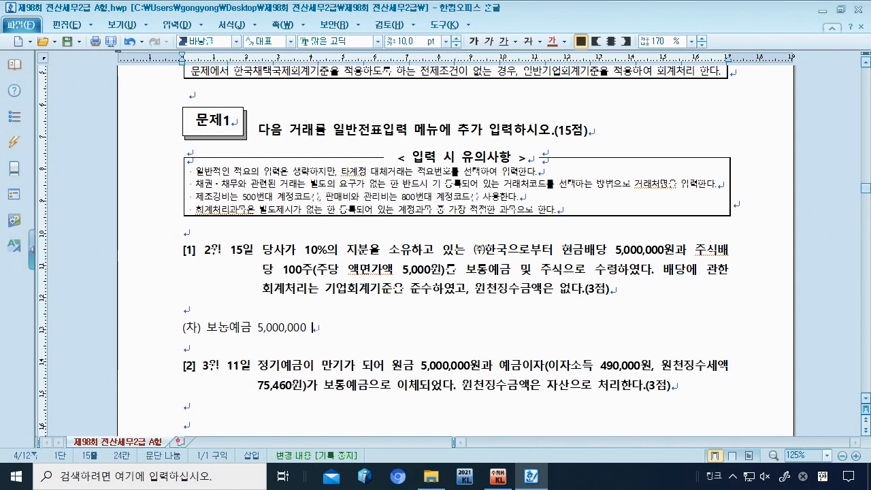
pyautogui.write(' (대) 배당금')
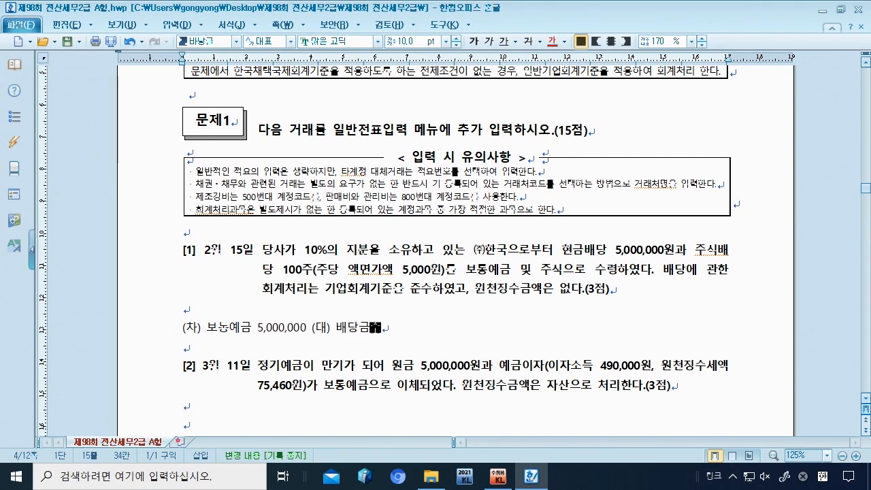
pyautogui.write('수익 5,000,000')
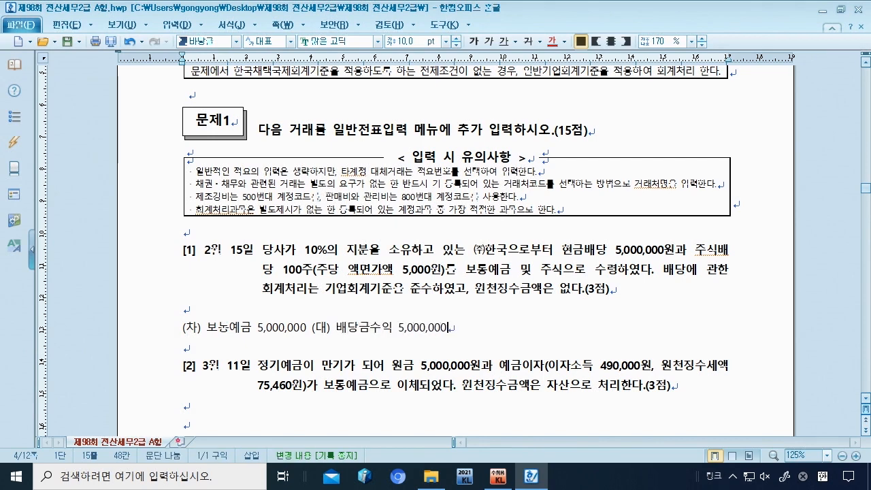
pyautogui.press('Return')
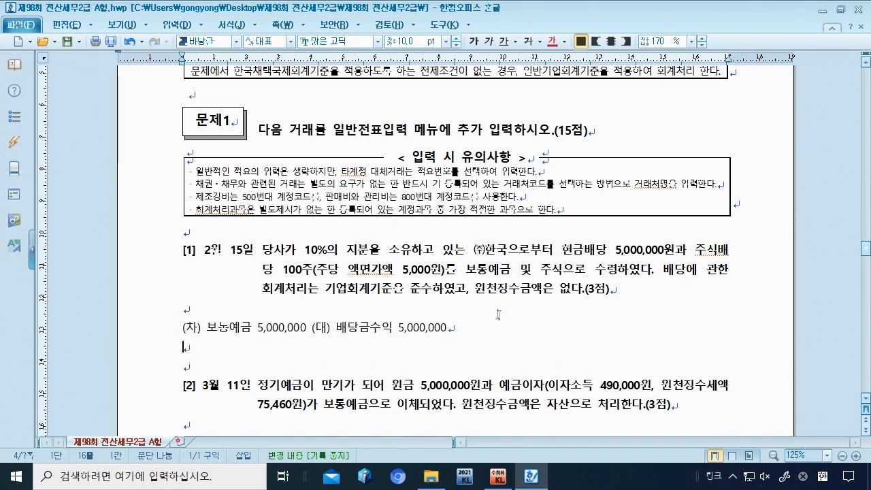
pyautogui.write('주식배당 ㅇ')
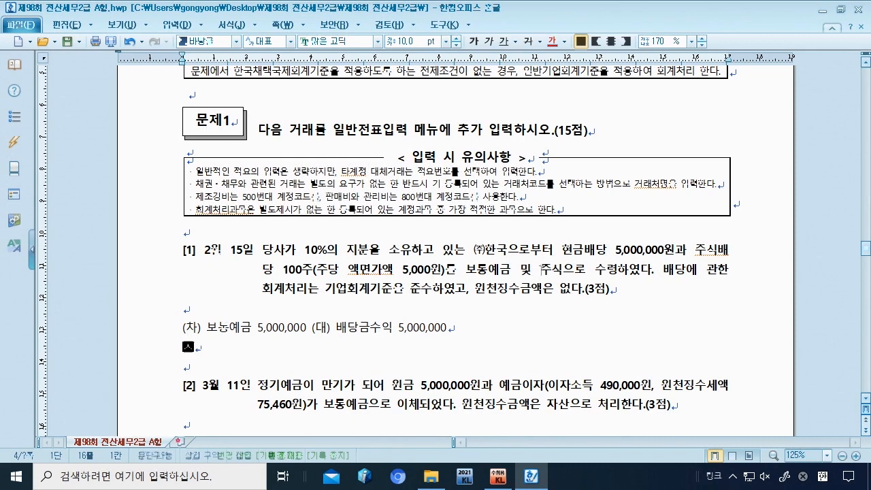
pyautogui.write('의 경우 ')
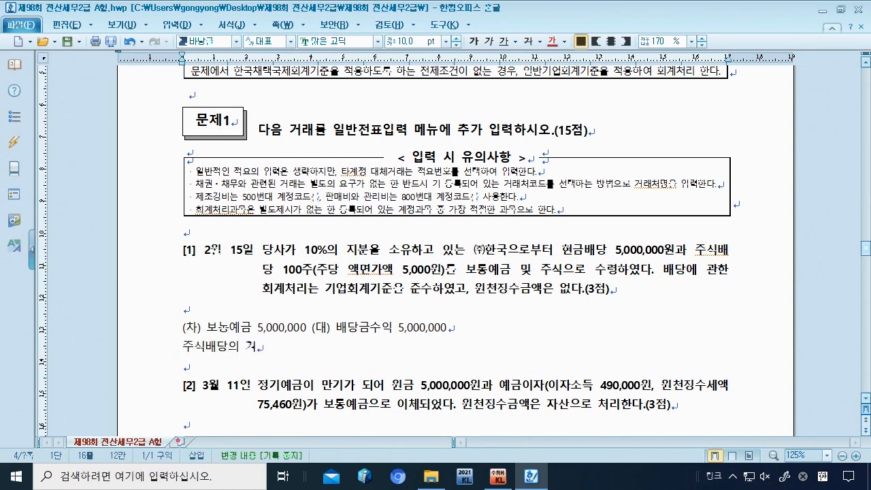
pyautogui.write('주주입장에서는 회')
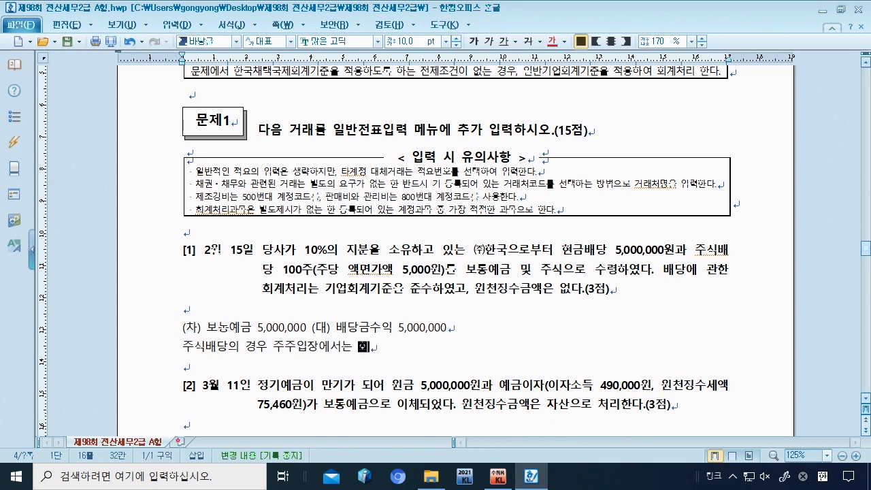
pyautogui.write('계처리 없음')
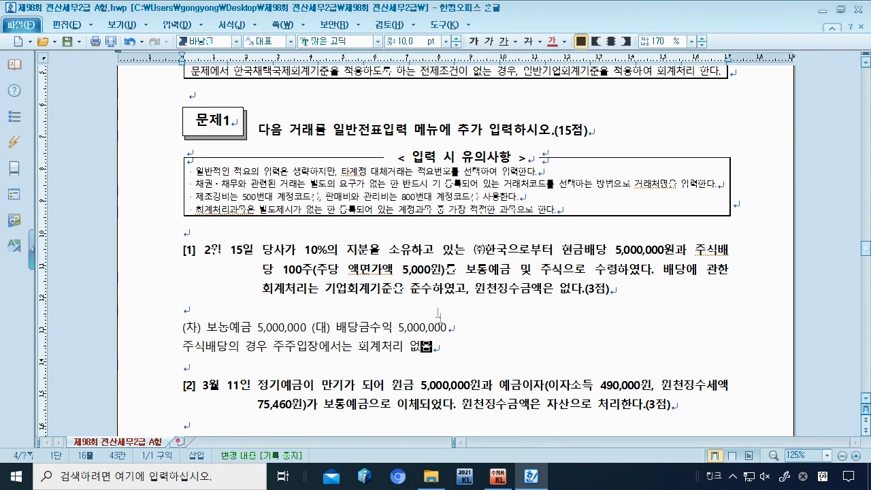
pyautogui.click(498, 477)
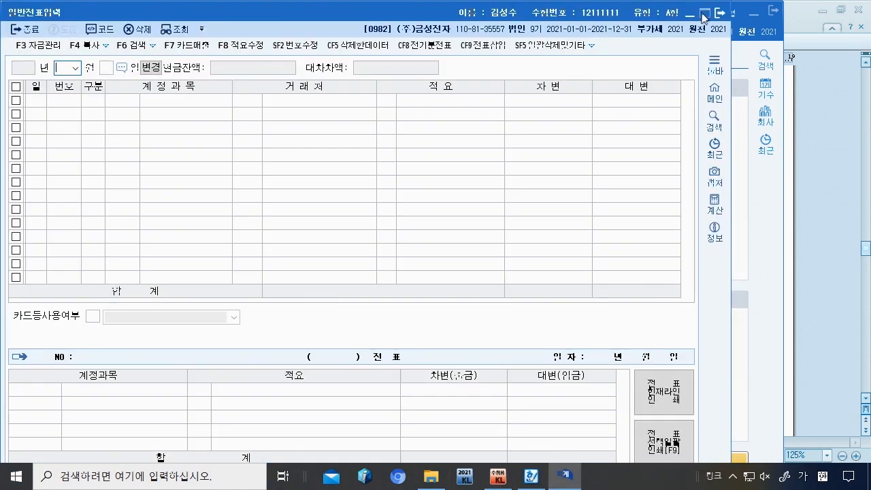
# Step: Start a February 15 general voucher debiting 0103 보통예금 for 5,000,000
pyautogui.click(705, 11)
pyautogui.write('2')
pyautogui.press('Return')
pyautogui.write('15')
pyautogui.press('Return')
pyautogui.write('3')
pyautogui.press('Return')
pyautogui.write('보통')
pyautogui.press('Return')
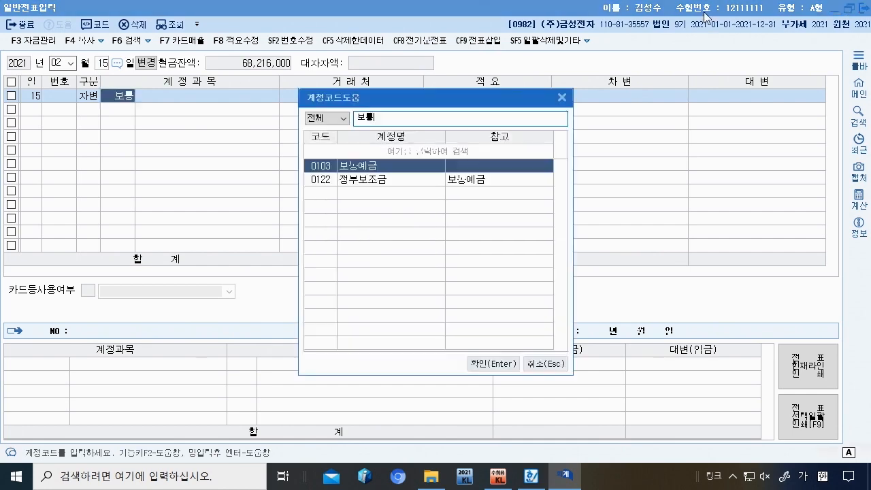
pyautogui.press('Return')
pyautogui.press('Return')
pyautogui.press('Return')
pyautogui.write('5000000')
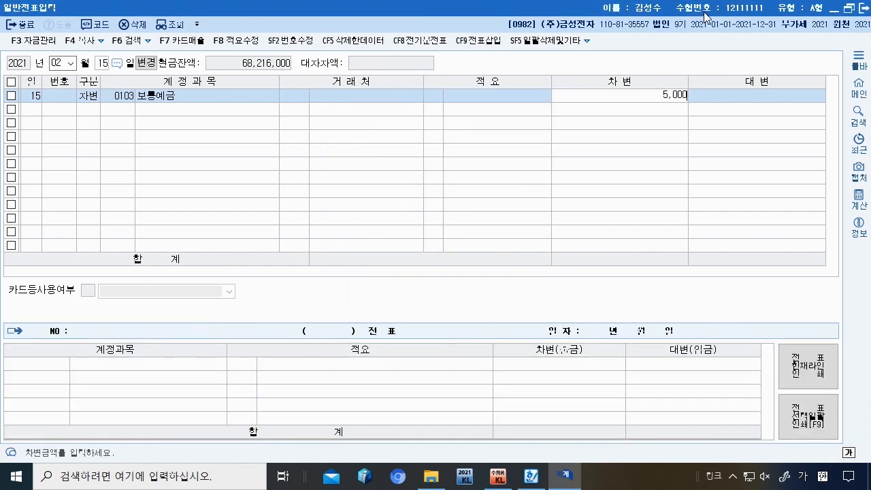
# Step: Add a credit line to account 0903 배당금수익
pyautogui.press('Return')
pyautogui.write('4')
pyautogui.press('Return')
pyautogui.write('배당')
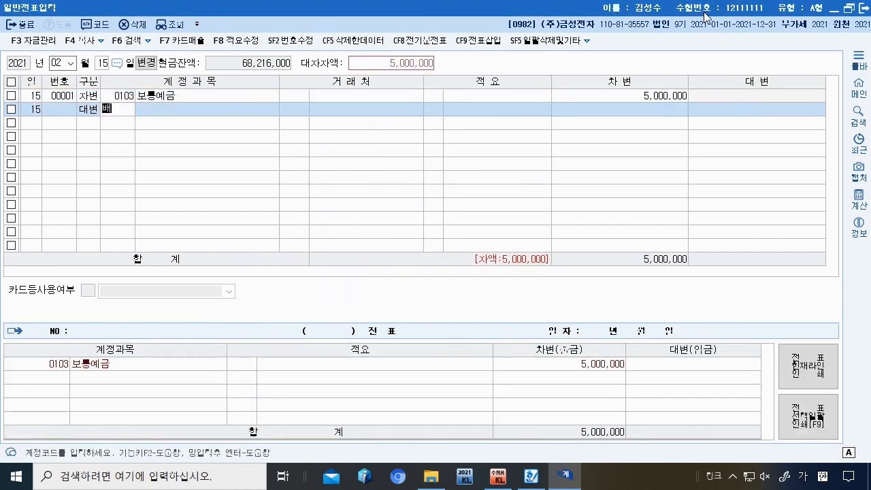
pyautogui.press('Return')
pyautogui.press('Down')
pyautogui.press('Down')
pyautogui.press('Down')
pyautogui.press('Down')
pyautogui.press('Down')
pyautogui.press('Down')
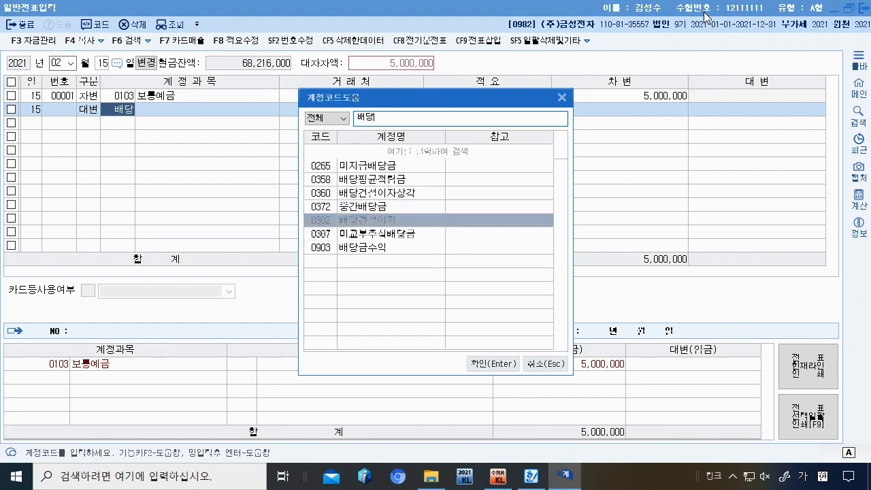
pyautogui.press('Return')
pyautogui.press('Return')
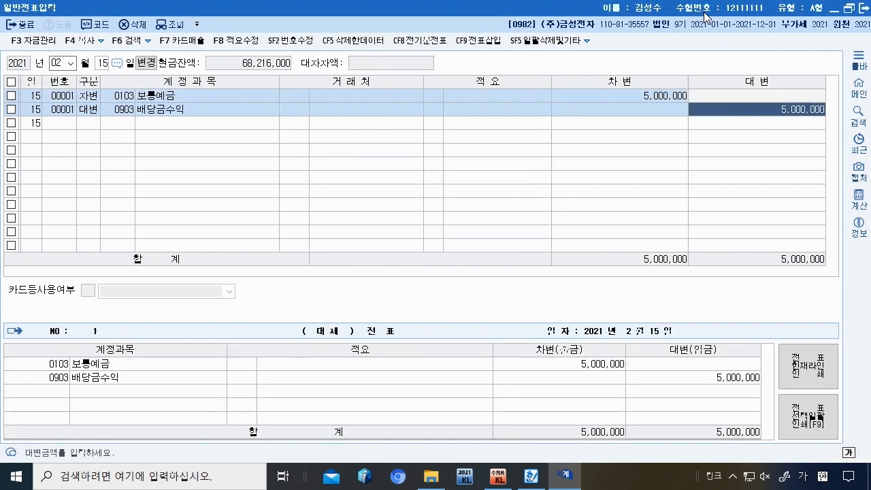
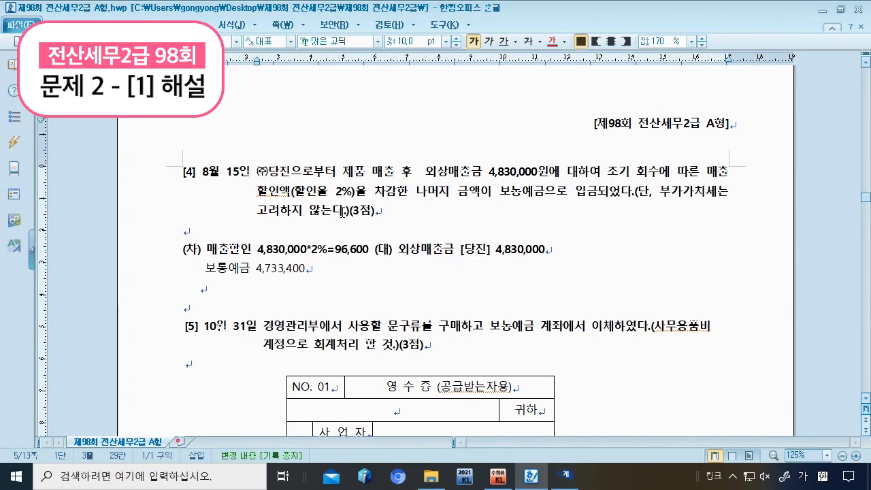
# Step: Type '14. 건별 700,000 70,000' on the blank line under 문제2 question [1]
pyautogui.scroll(-12, 342, 211)
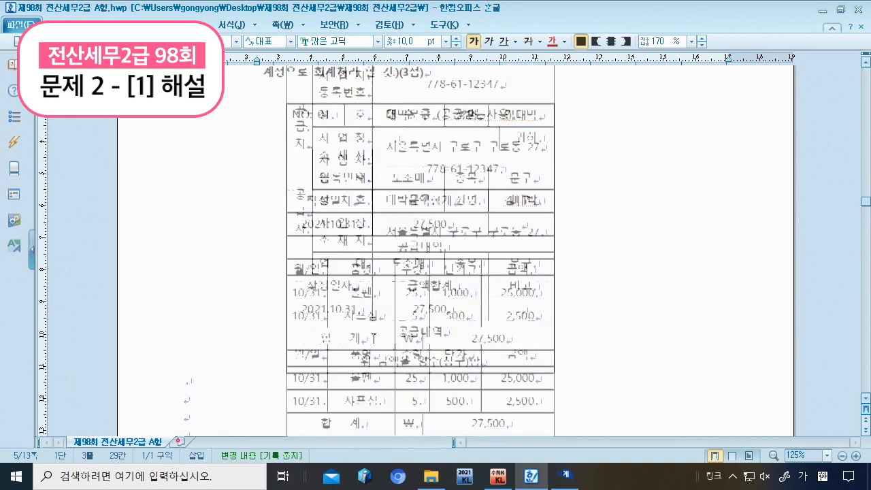
pyautogui.scroll(2, 331, 289)
pyautogui.scroll(-5, 331, 289)
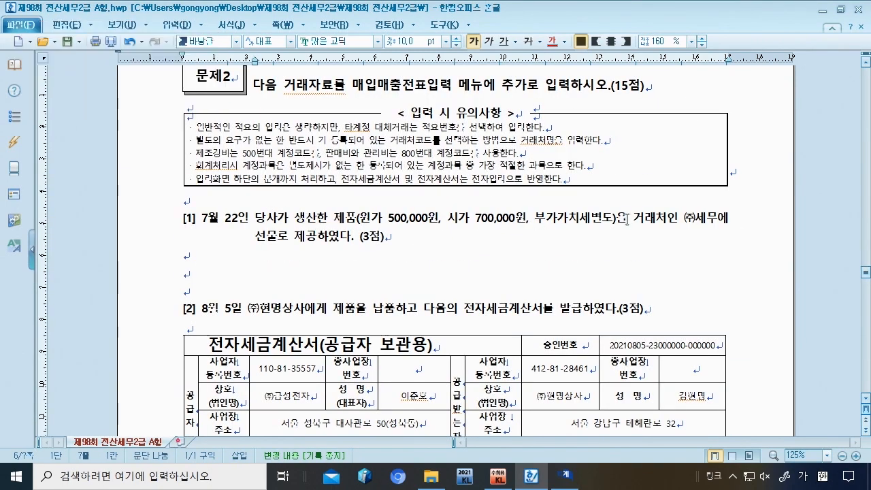
pyautogui.moveTo(294, 236); pyautogui.dragTo(353, 239)
pyautogui.click(432, 251)
pyautogui.write('14. 건별 700,0')
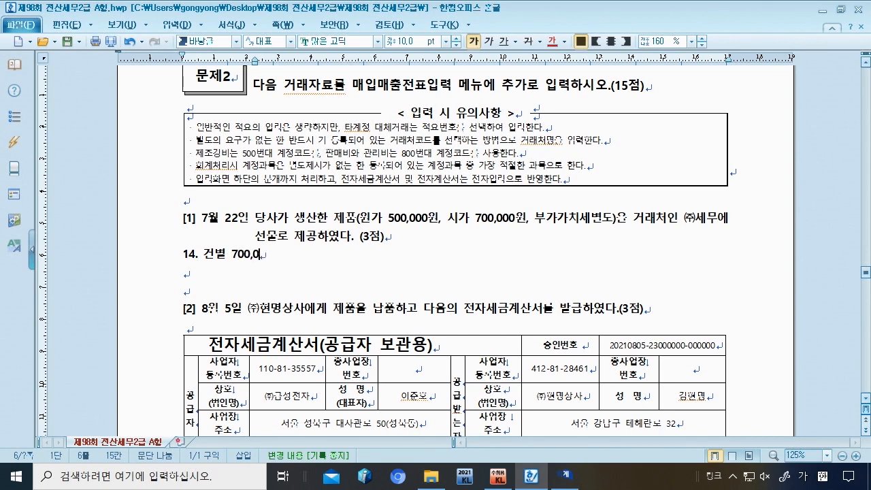
pyautogui.write('00 70,000')
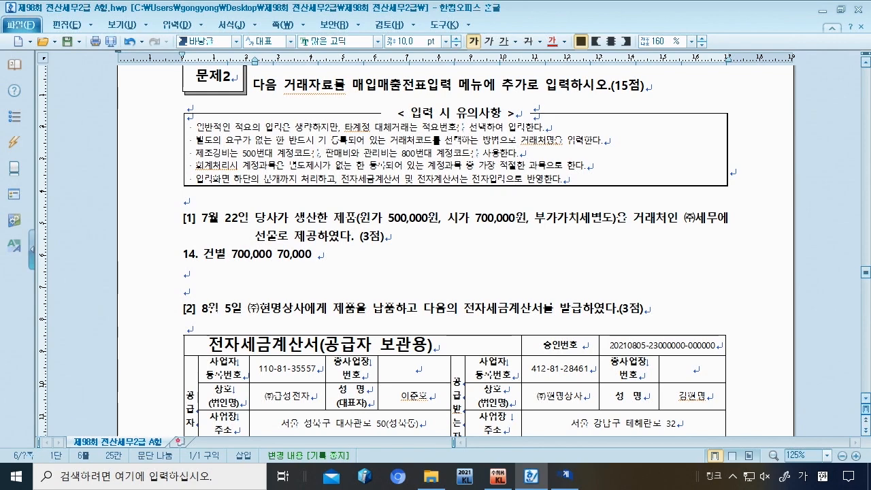
# Step: In 매입매출전표입력, start a July 22 entry with VAT type 14 건별
pyautogui.click(565, 478)
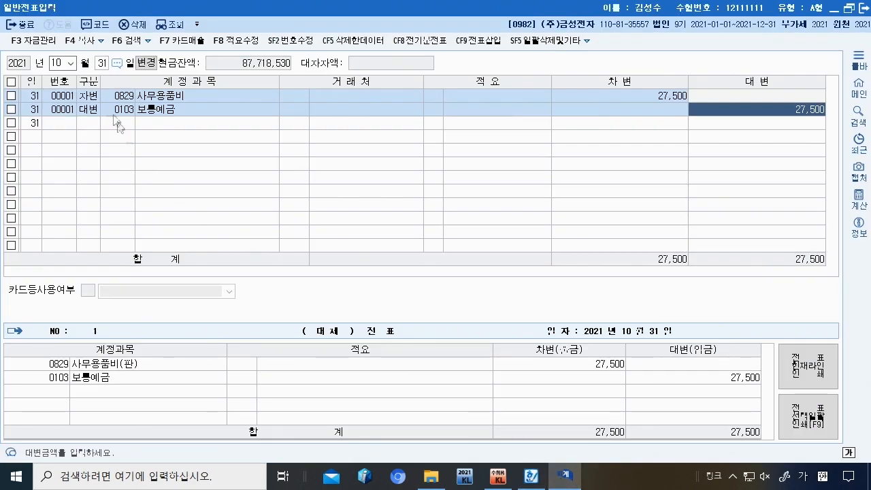
pyautogui.click(506, 484)
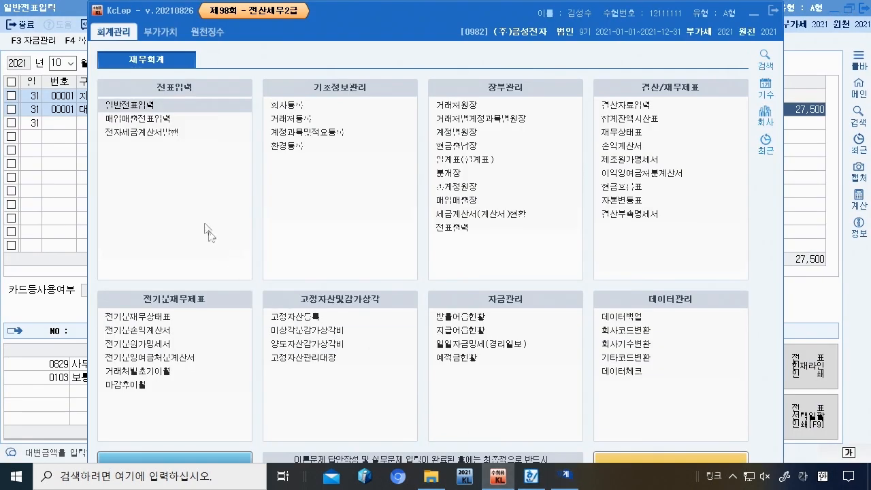
pyautogui.click(162, 119)
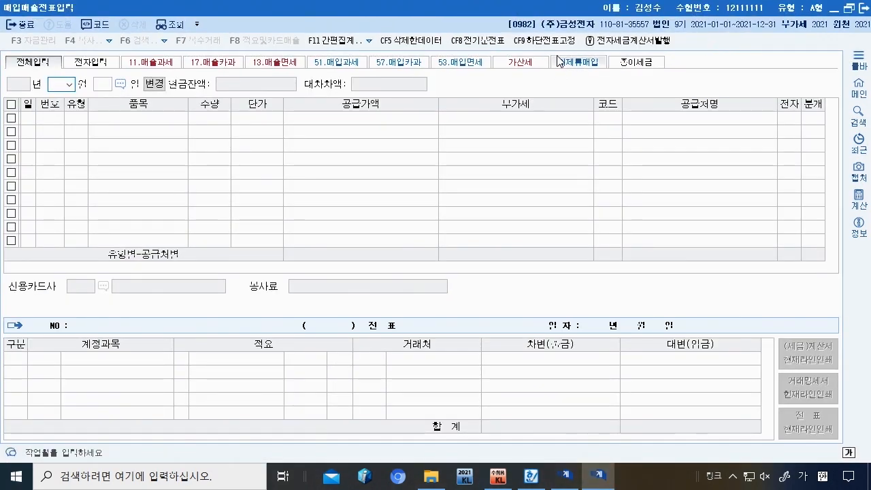
pyautogui.write('7')
pyautogui.press('Return')
pyautogui.write('22')
pyautogui.press('Return')
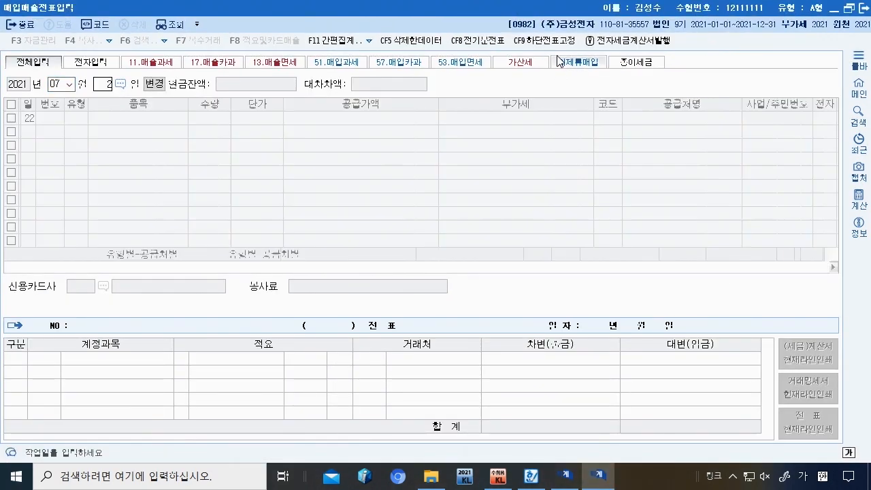
pyautogui.write('14')
pyautogui.press('Return')
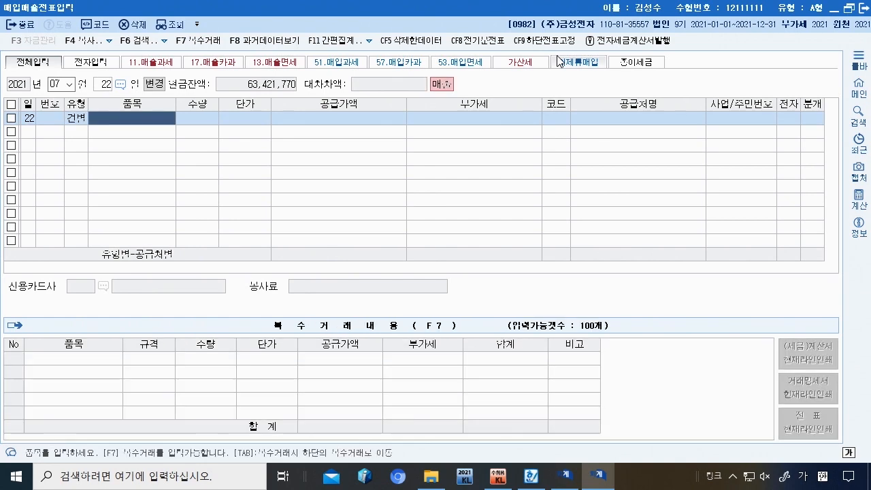
# Step: Enter item 제품 with 700,000 supply value and 70,000 VAT
pyautogui.write('제품')
pyautogui.press('Return')
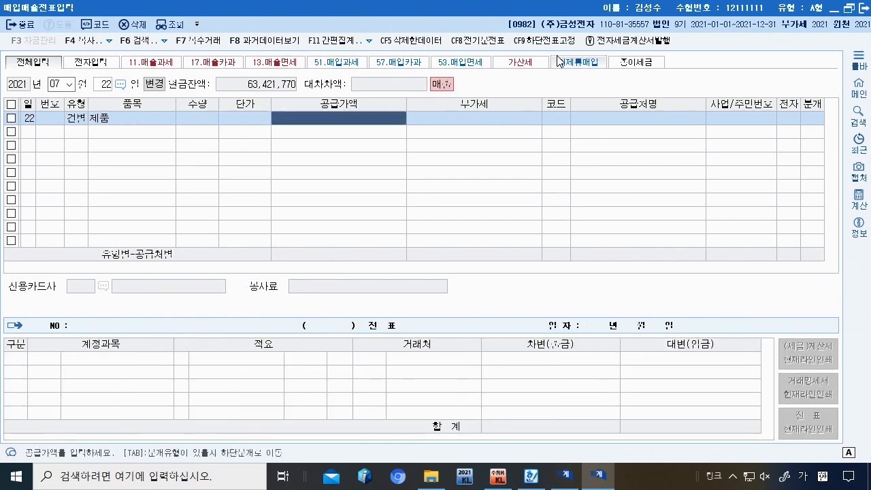
pyautogui.write('700000')
pyautogui.press('Return')
pyautogui.press('Return')
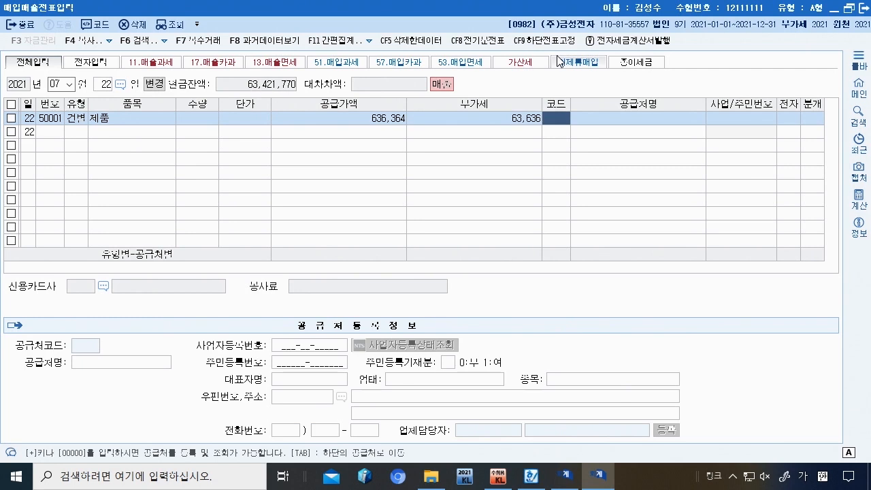
pyautogui.press('Left')
pyautogui.press('Left')
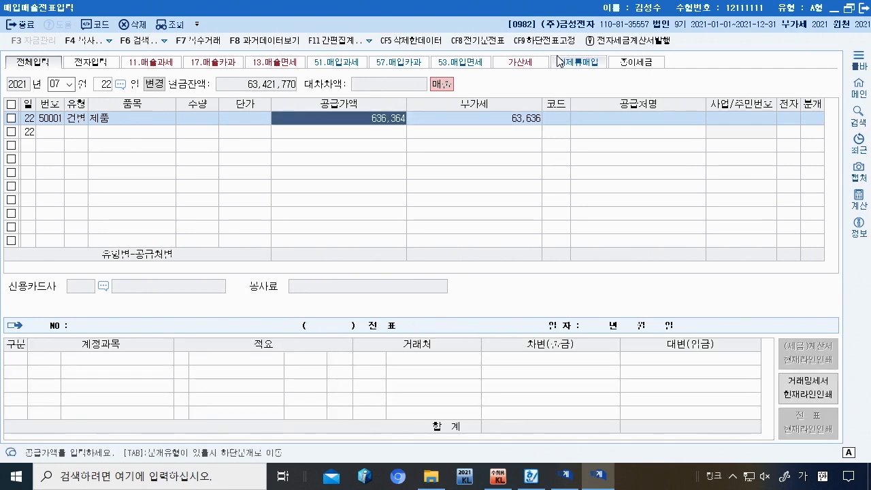
pyautogui.write('700,000')
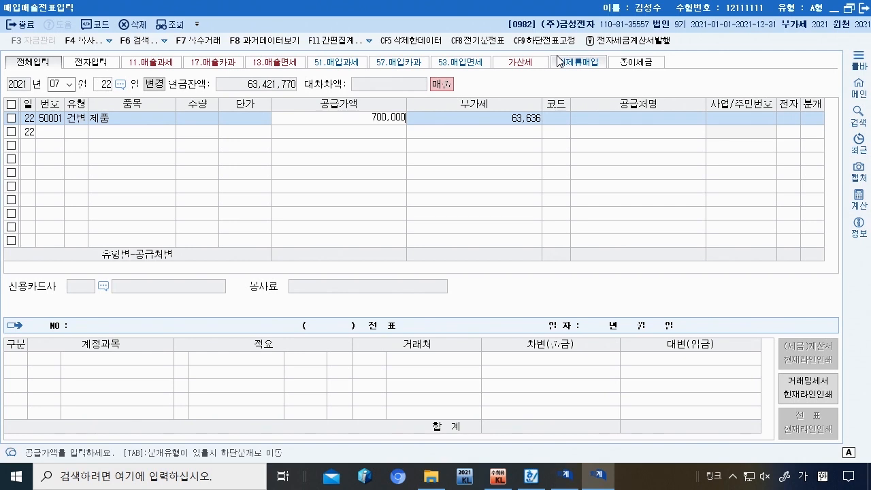
pyautogui.press('Return')
pyautogui.write('700000')
pyautogui.press('Return')
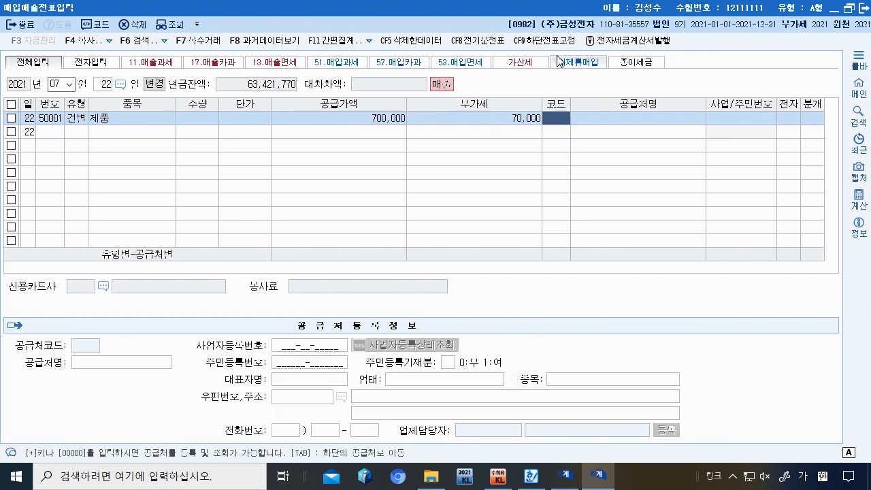
# Step: Set the customer to (주)세무 and the journal type to 3 혼합
pyautogui.write('세무')
pyautogui.press('Return')
pyautogui.press('Return')
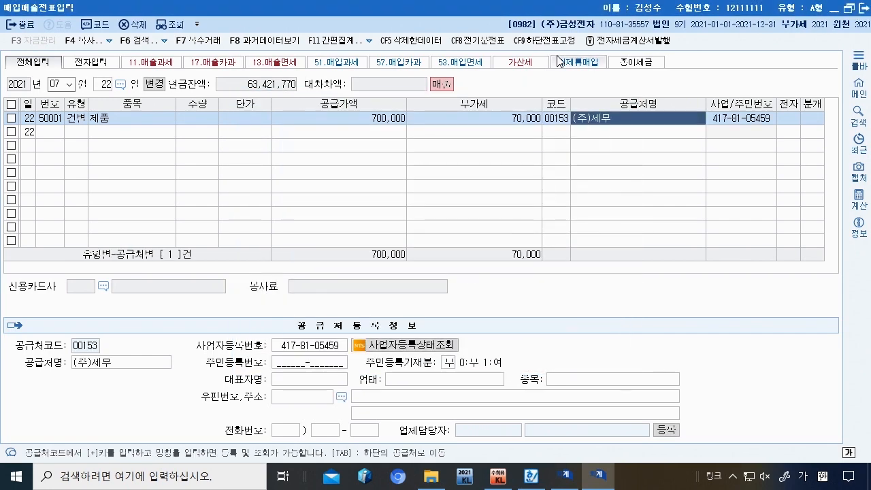
pyautogui.press('Return')
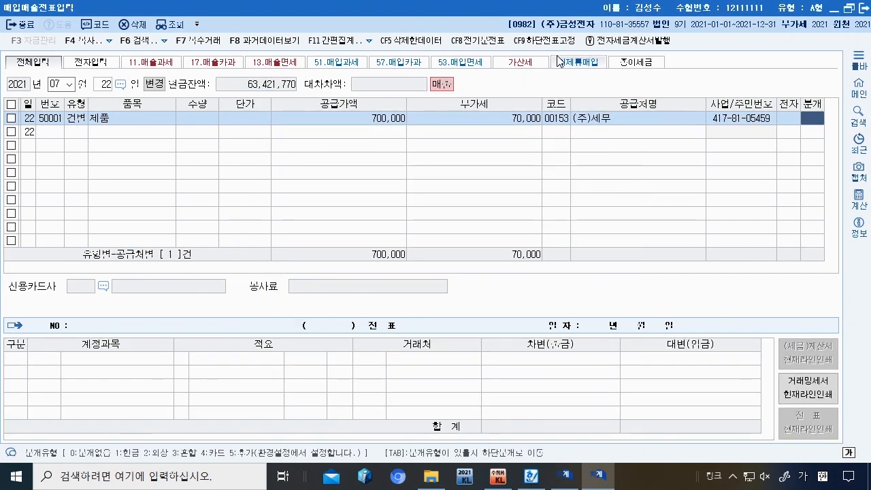
pyautogui.write('3')
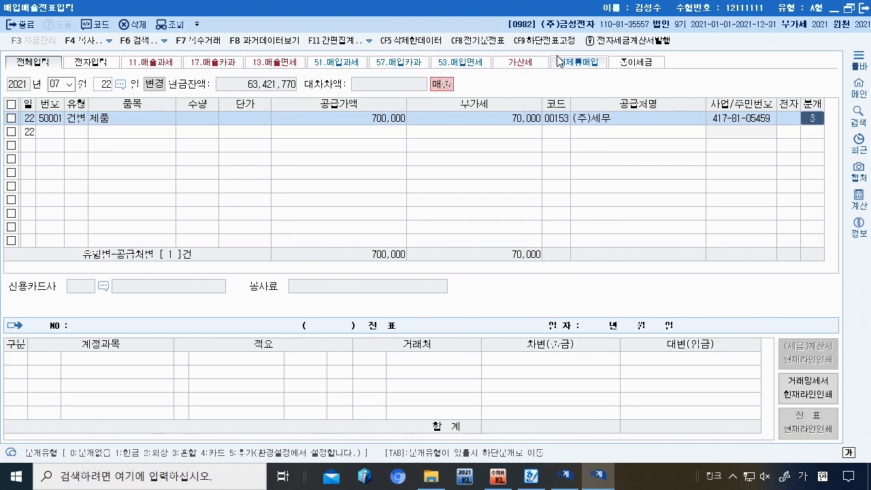
pyautogui.press('Return')
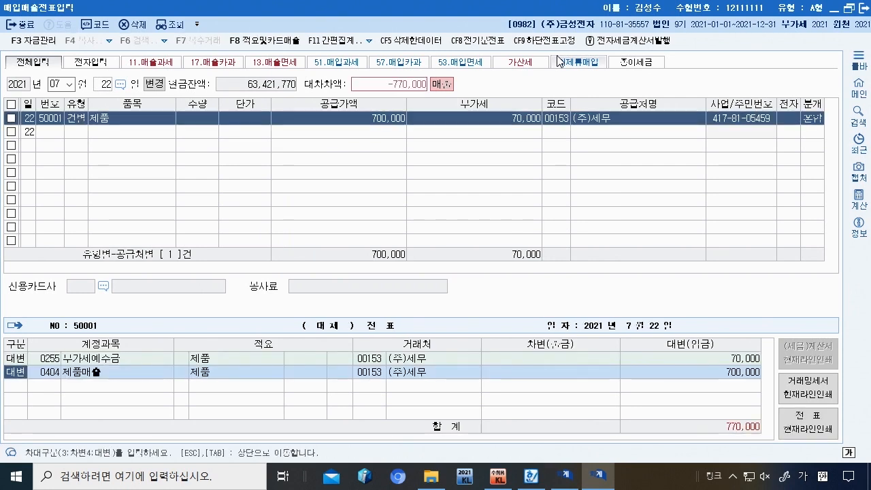
# Step: Change the sales line to 0150 제품, crediting 500,000 with 적요 code 8
pyautogui.press('Return')
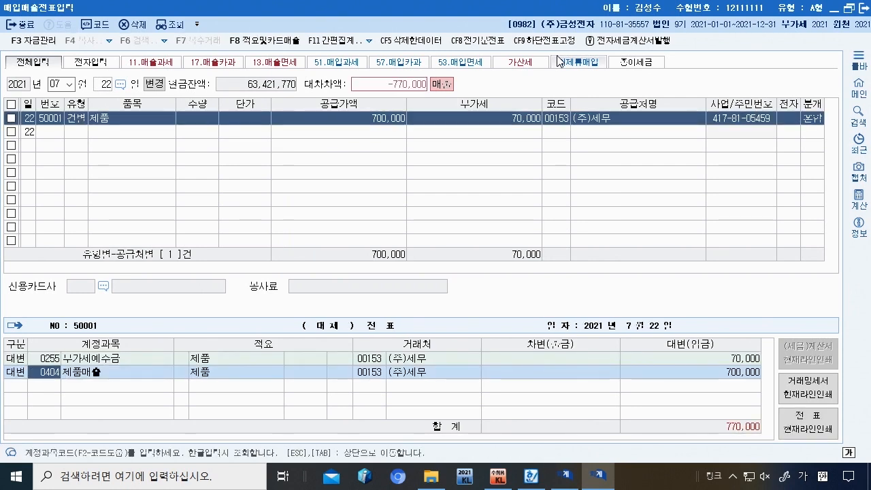
pyautogui.write('제품')
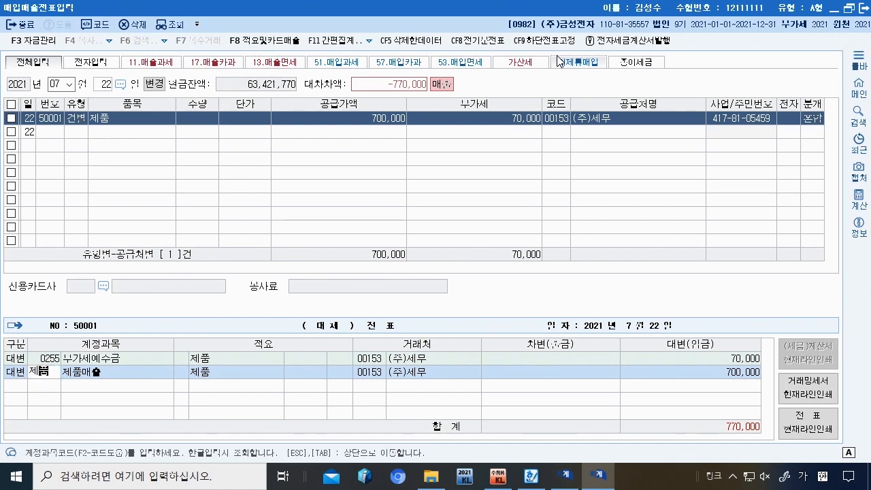
pyautogui.press('Return')
pyautogui.press('Return')
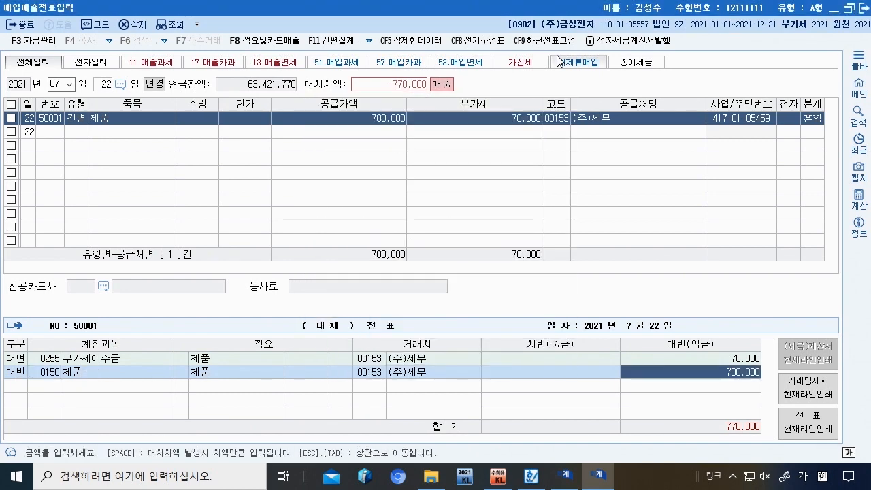
pyautogui.write('500000')
pyautogui.press('Return')
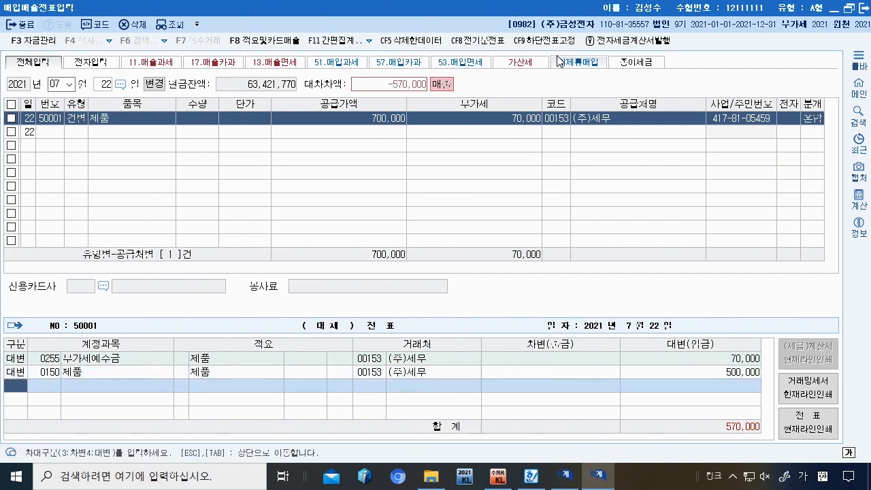
pyautogui.press('Up')
pyautogui.press('Right')
pyautogui.press('Right')
pyautogui.press('Right')
pyautogui.press('Left')
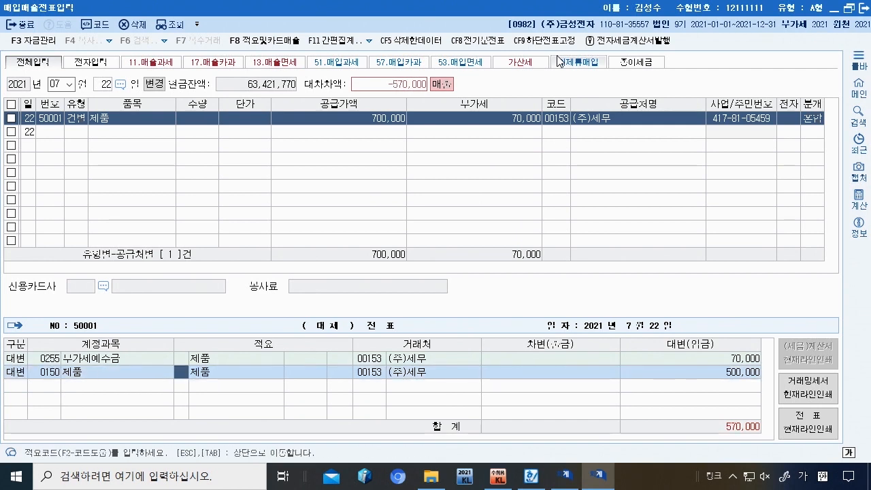
pyautogui.write('8')
pyautogui.press('Return')
# Step: Add a debit row for 0813 접대비 to balance the voucher at 570,000
pyautogui.press('Return')
pyautogui.press('Return')
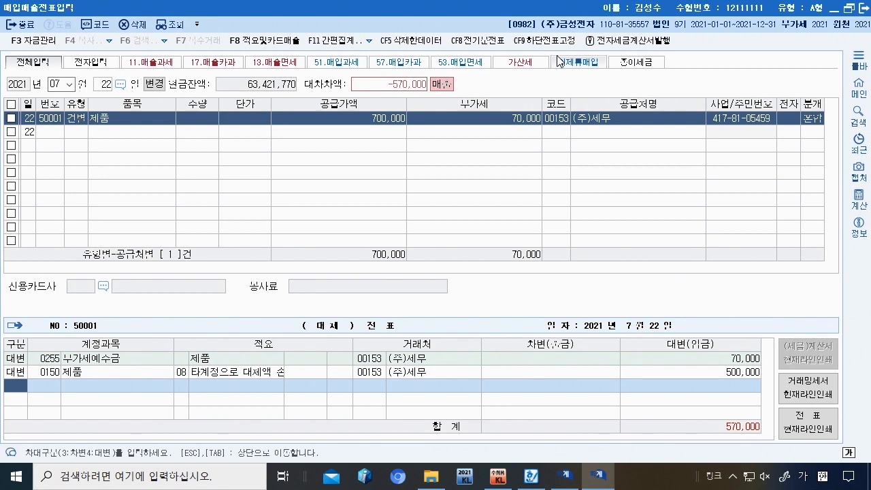
pyautogui.write('3')
pyautogui.press('Return')
pyautogui.write('ㅅ')
pyautogui.write('접대')
pyautogui.press('Return')
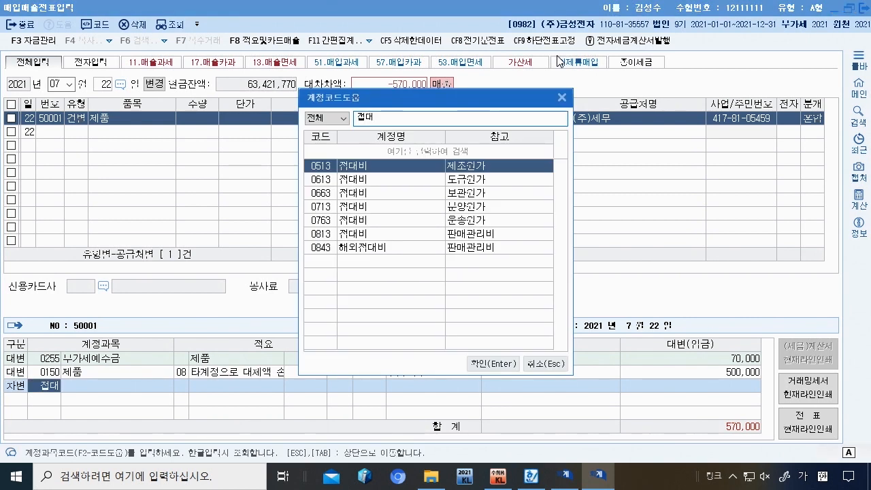
pyautogui.press('Down')
pyautogui.press('Down')
pyautogui.press('Down')
pyautogui.press('Down')
pyautogui.press('Down')
pyautogui.press('Return')
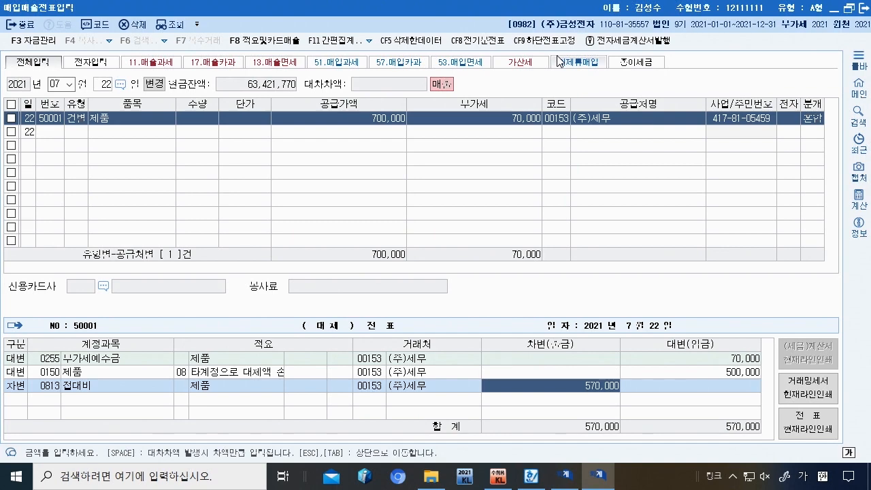
# Step: Recheck the July 22 entry's supply amount, VAT and journal type in the upper row
pyautogui.click(532, 477)
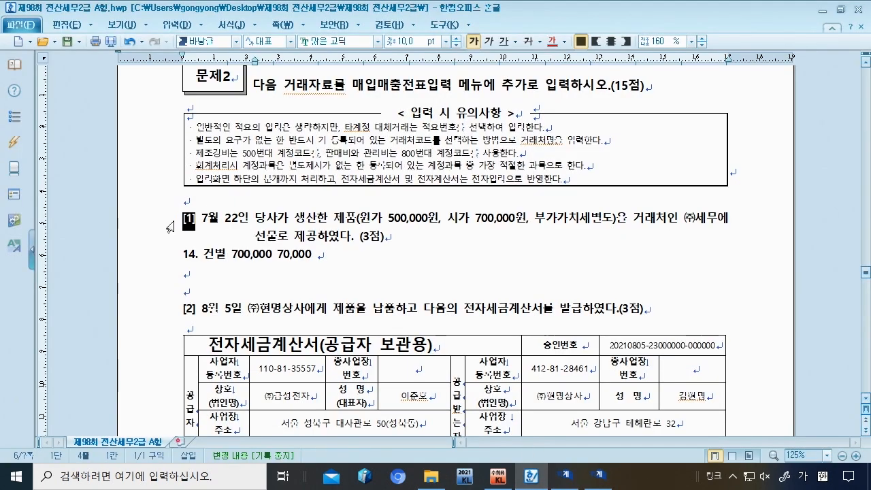
pyautogui.click(590, 486)
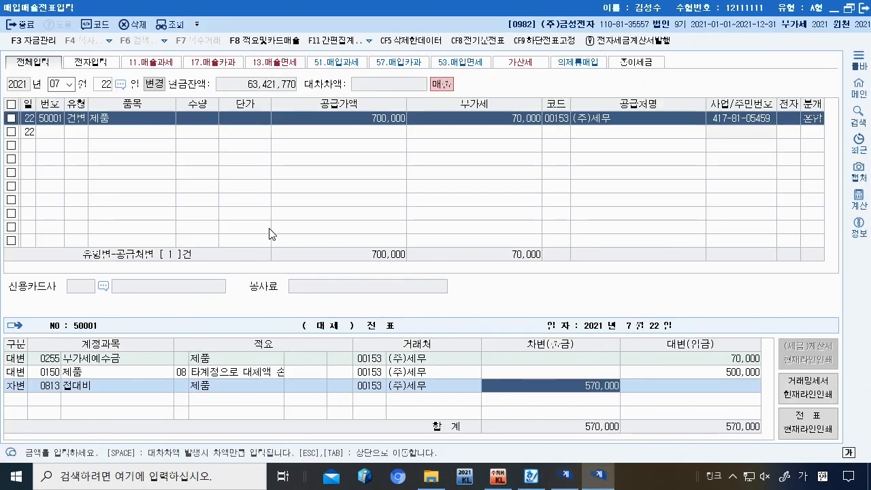
pyautogui.press('Escape')
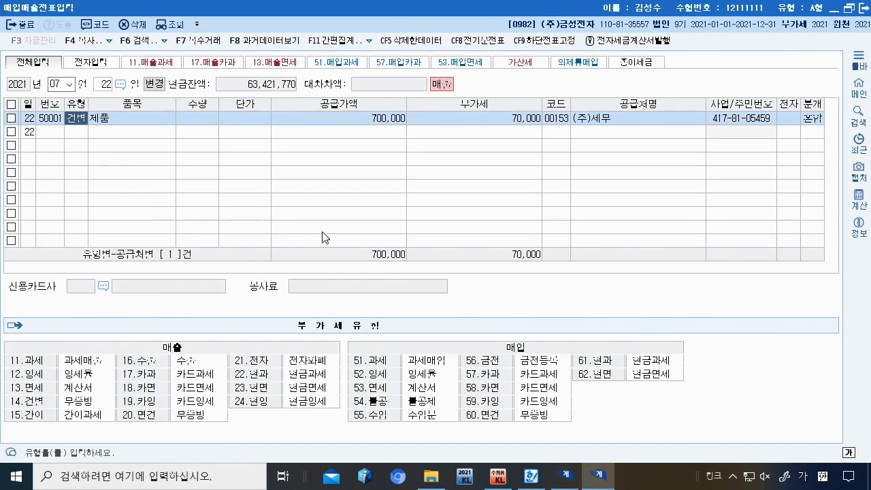
pyautogui.press('Return')
pyautogui.press('Return')
pyautogui.press('Left')
pyautogui.press('Left')
pyautogui.press('Left')
pyautogui.press('Right')
pyautogui.press('Return')
pyautogui.press('Return')
pyautogui.press('Return')
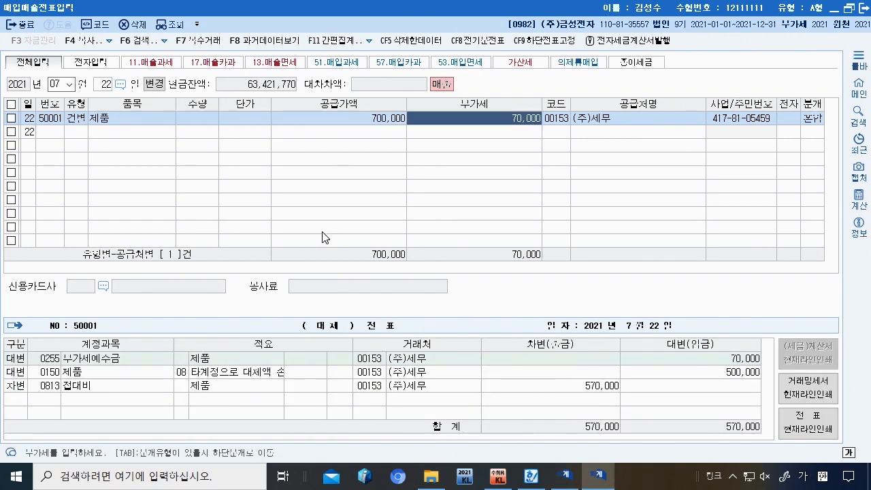
pyautogui.press('Return')
pyautogui.press('Return')
pyautogui.press('Return')
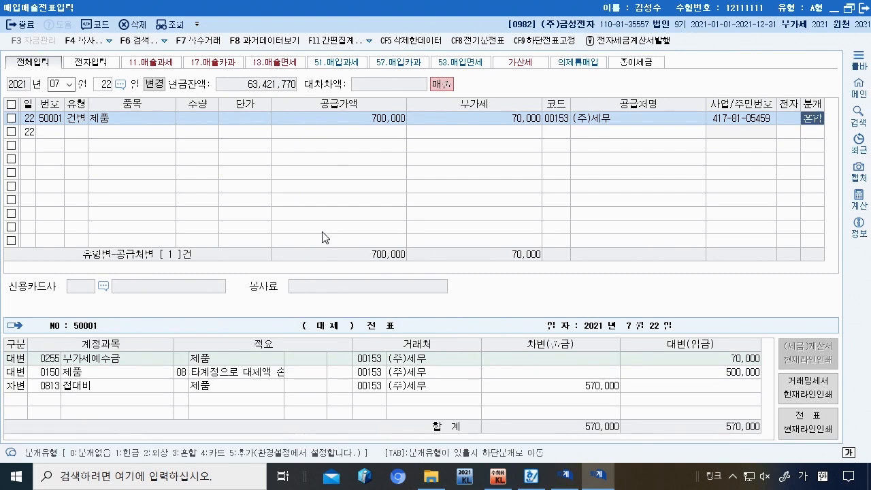
# Step: Check the 0150 제품 500,000 credit line and the 0813 접대비 debit line
pyautogui.click(56, 375)
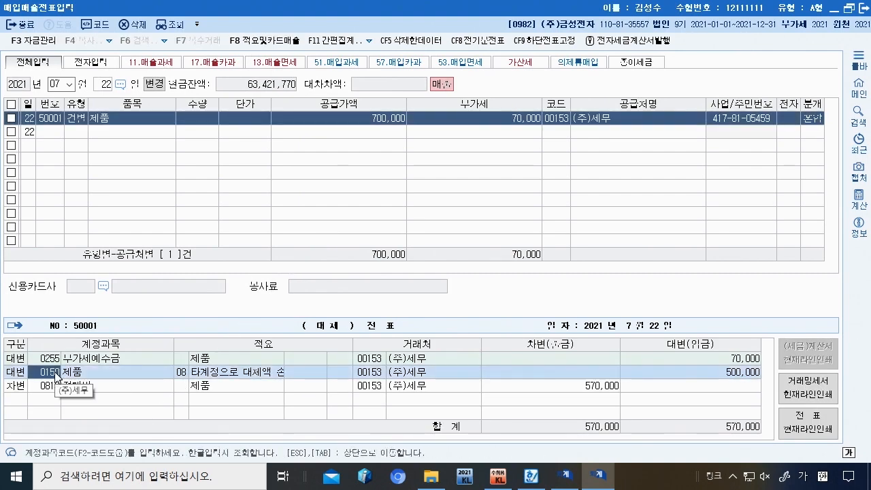
pyautogui.press('Return')
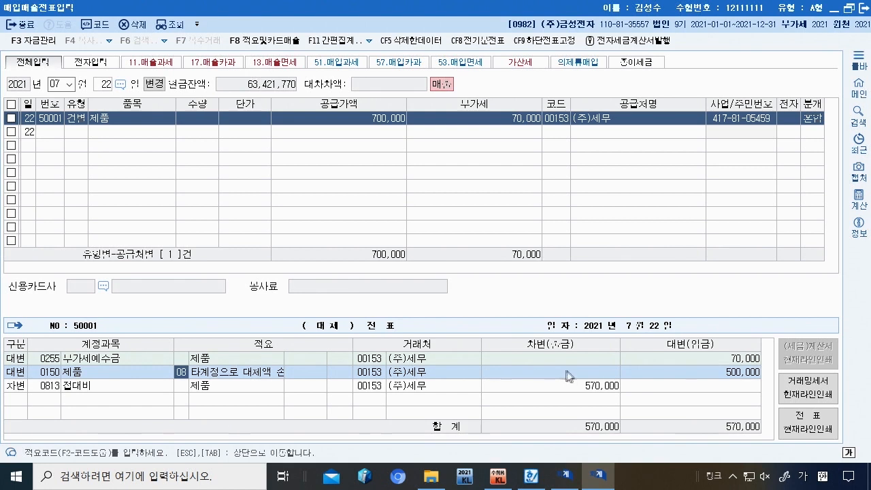
pyautogui.click(686, 378)
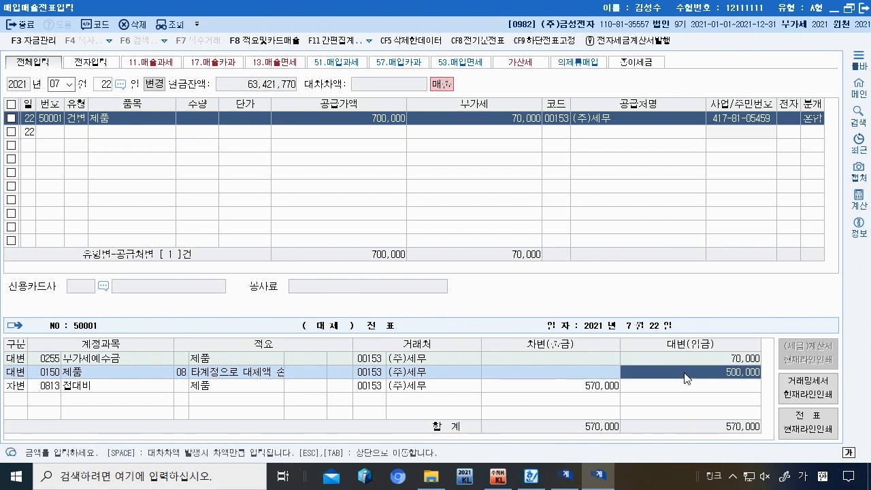
pyautogui.click(58, 384)
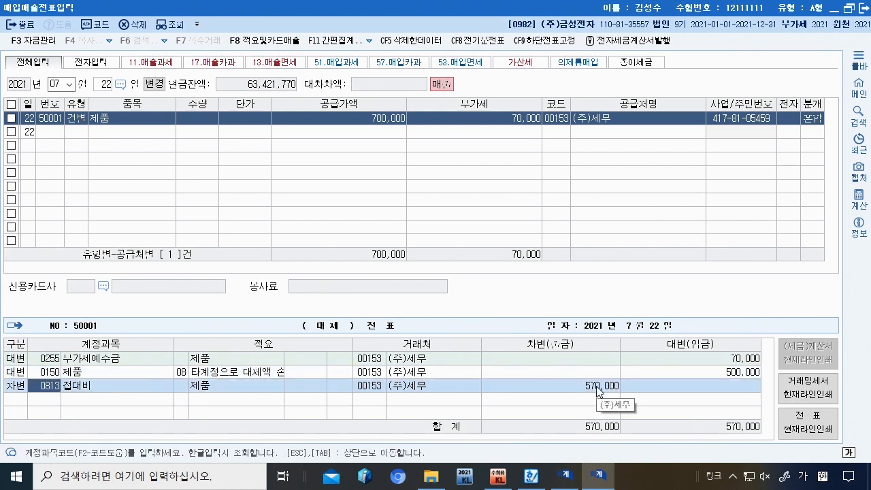
pyautogui.hotkey('alt', 'Tab')
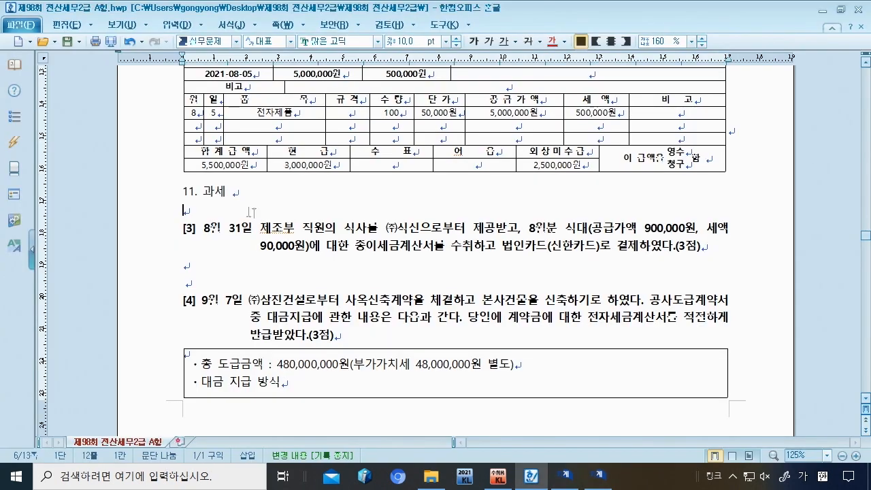
# Step: Add the note '51. 과세매입 900,000 90,000 부 :' below question [3] in the exam document
pyautogui.press('Return')
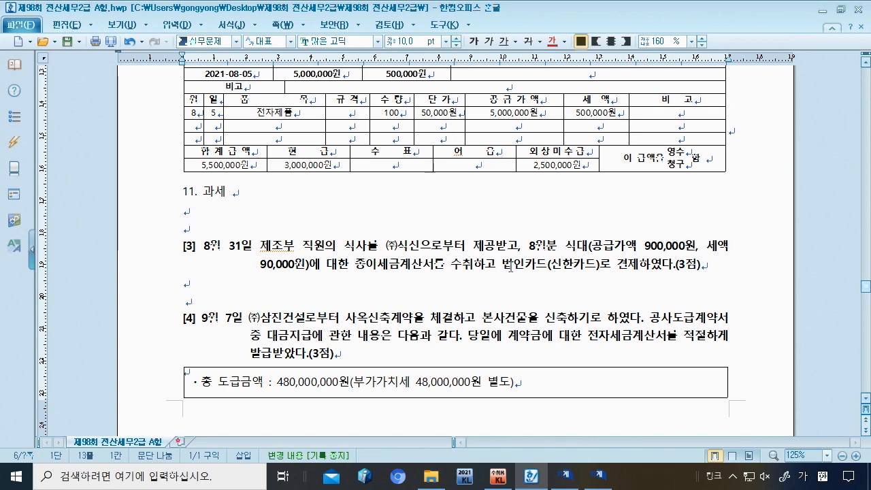
pyautogui.click(722, 264)
pyautogui.press('Return')
pyautogui.press('Return')
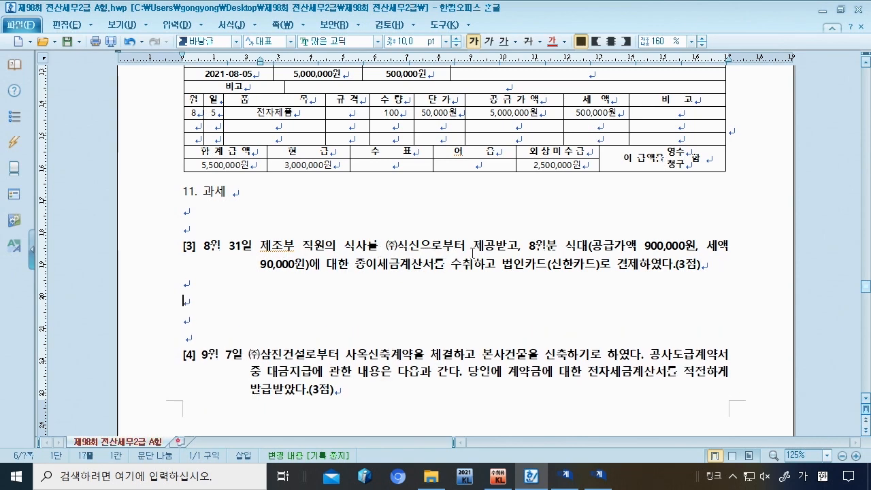
pyautogui.write('51.과세')
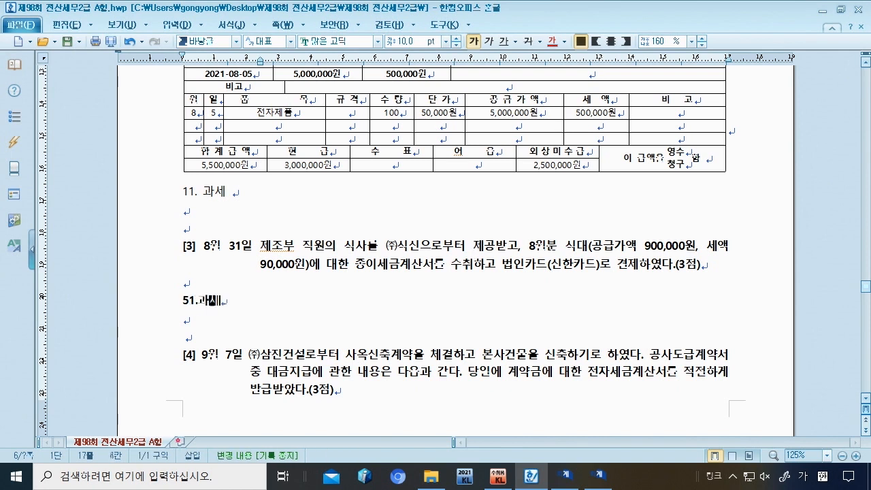
pyautogui.write('매입 900,')
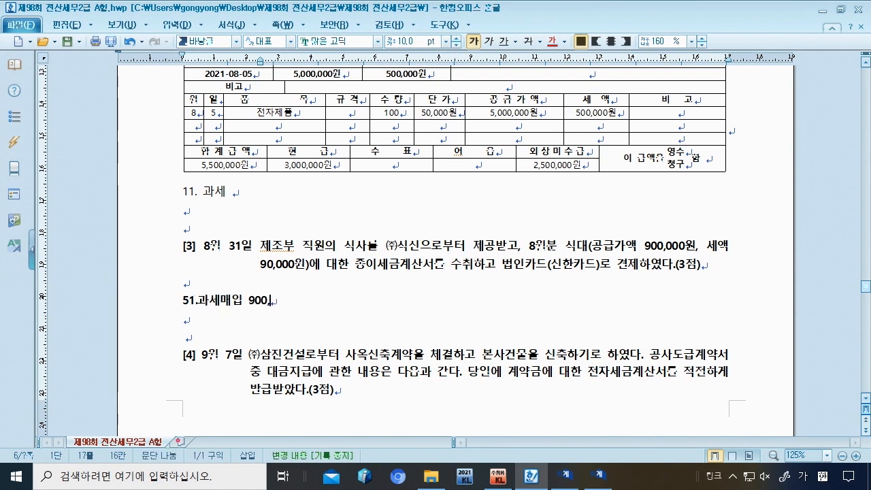
pyautogui.write('000 90,000 ')
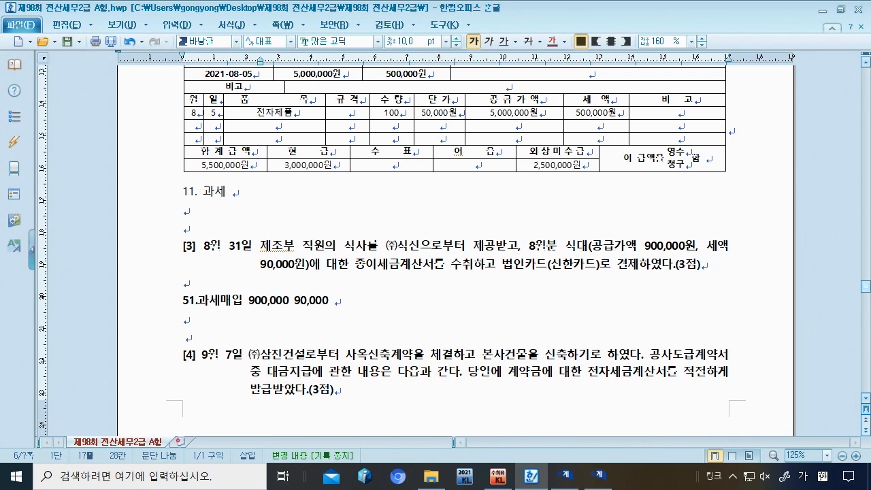
pyautogui.write('부')
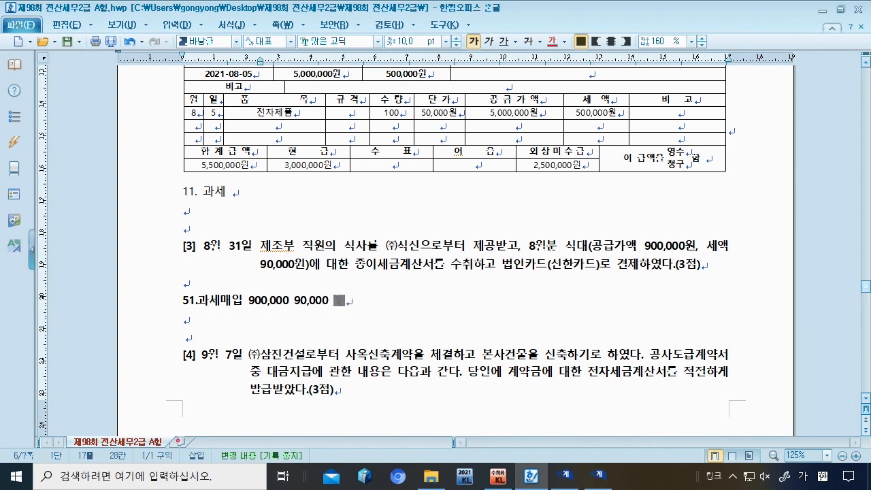
pyautogui.write(' :')
pyautogui.click(550, 264)
pyautogui.click(197, 300)
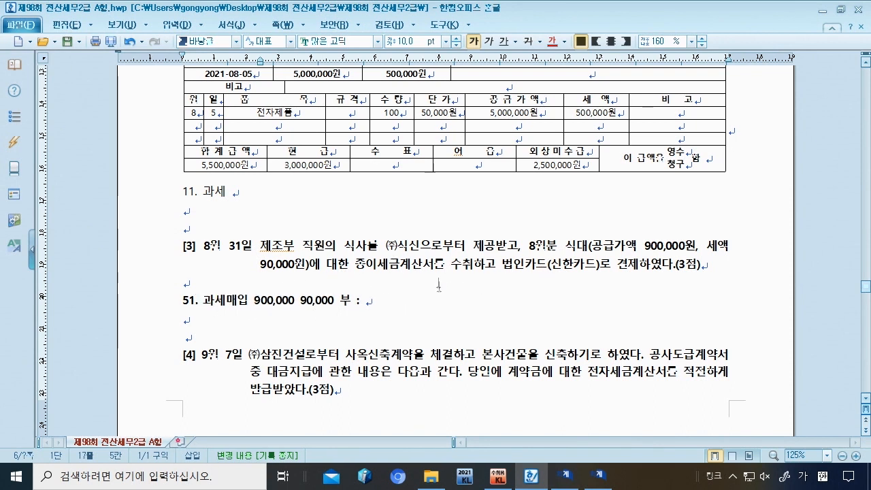
pyautogui.click(600, 477)
# Step: Enter an August 31 과세 purchase of 식대 for 900,000 plus 90,000 VAT
pyautogui.write('31')
pyautogui.press('Return')
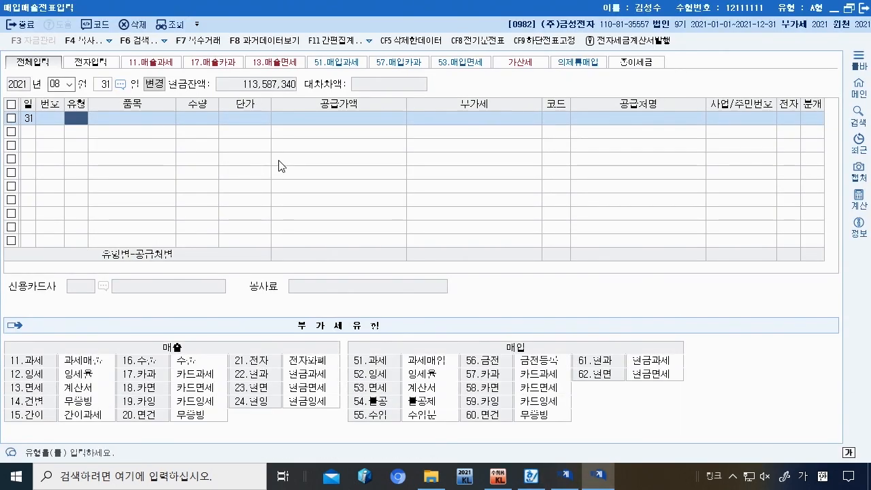
pyautogui.write('11')
pyautogui.press('Return')
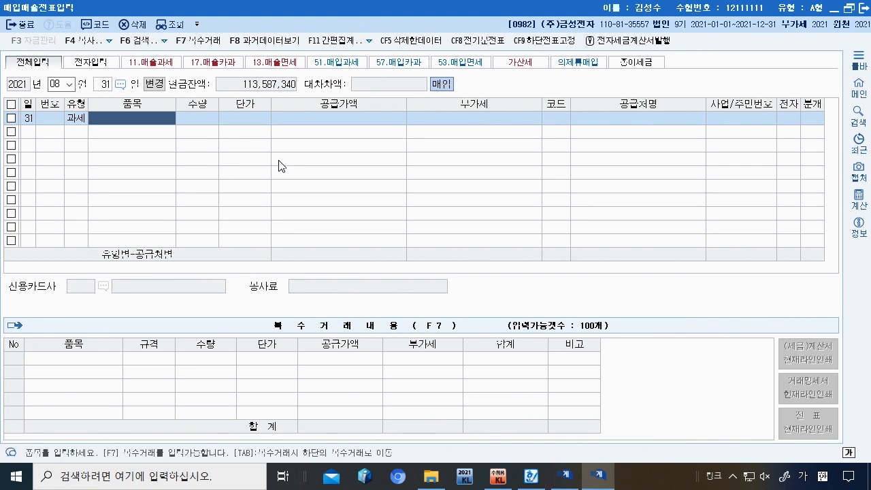
pyautogui.write('식대')
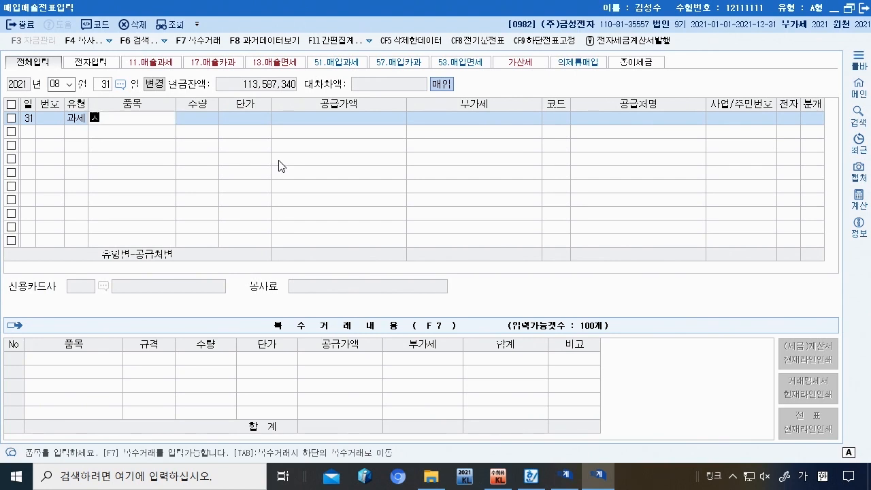
pyautogui.press('Return')
pyautogui.press('Return')
pyautogui.press('Return')
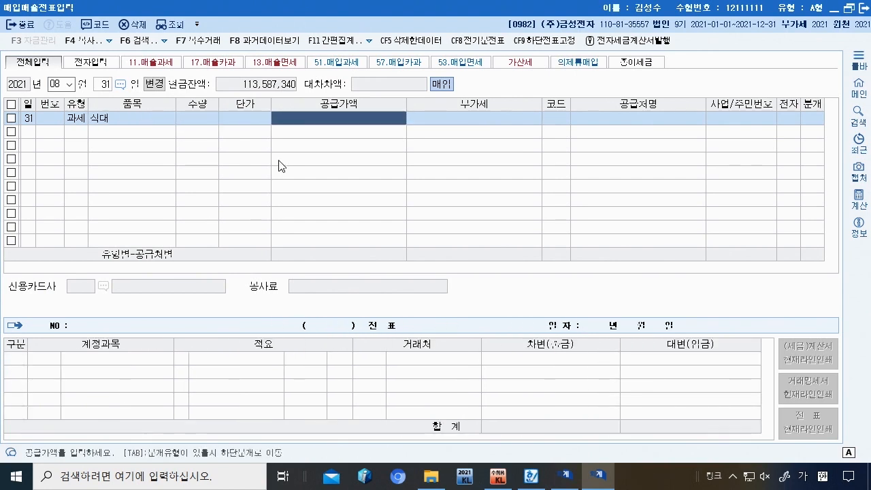
pyautogui.write('9000000')
pyautogui.press('Return')
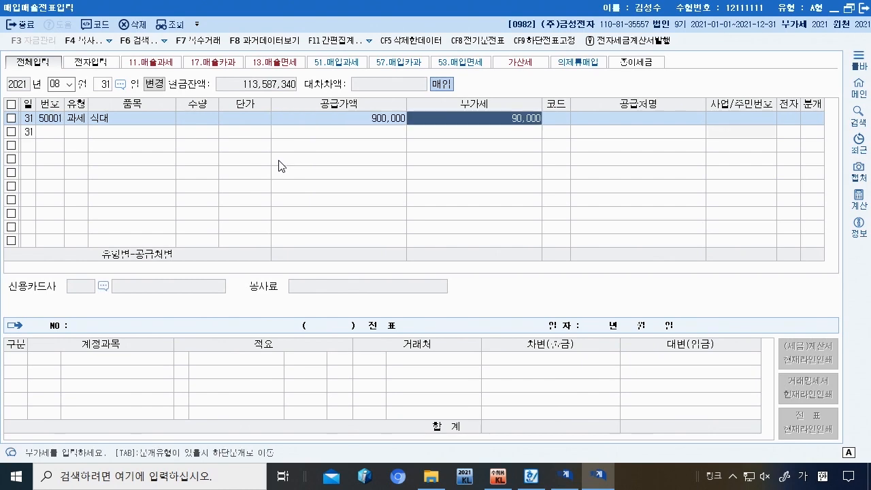
pyautogui.press('Return')
# Step: Set the supplier to (주)식신 and the journal type to 4 카드
pyautogui.write('새터')
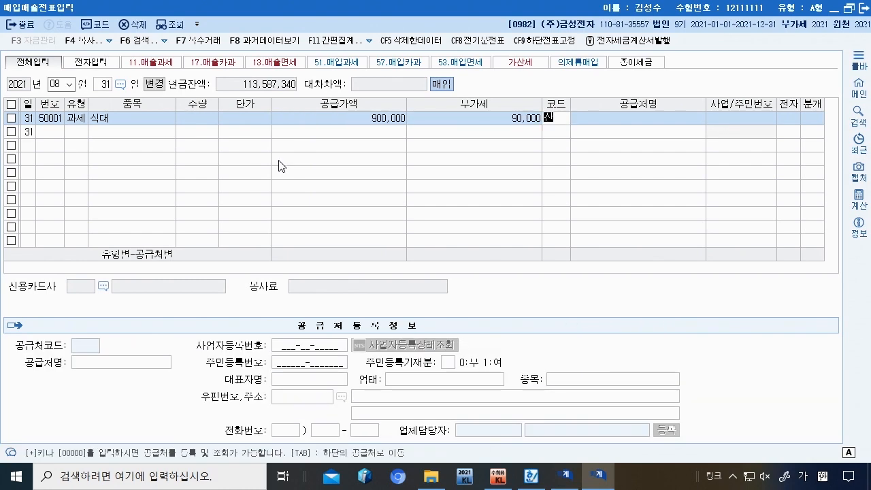
pyautogui.press('BackSpace')
pyautogui.press('BackSpace')
pyautogui.press('BackSpace')
pyautogui.write('ㅅ식신')
pyautogui.press('Return')
pyautogui.press('Return')
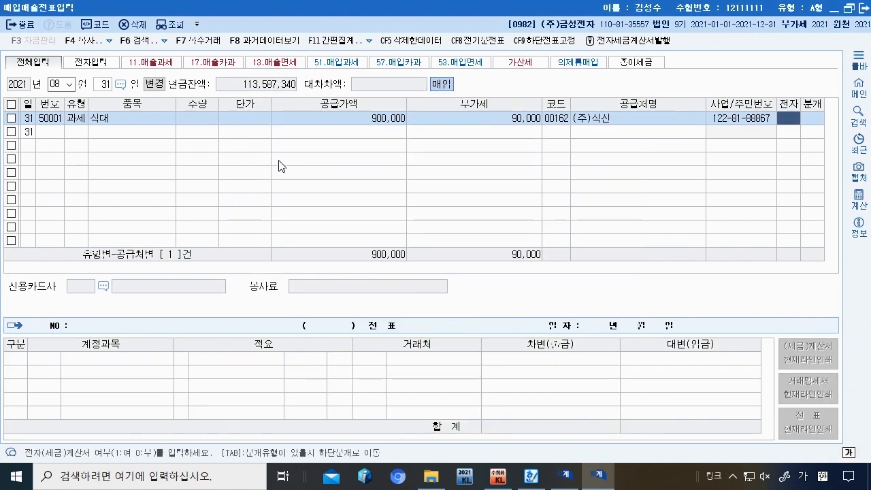
pyautogui.press('Return')
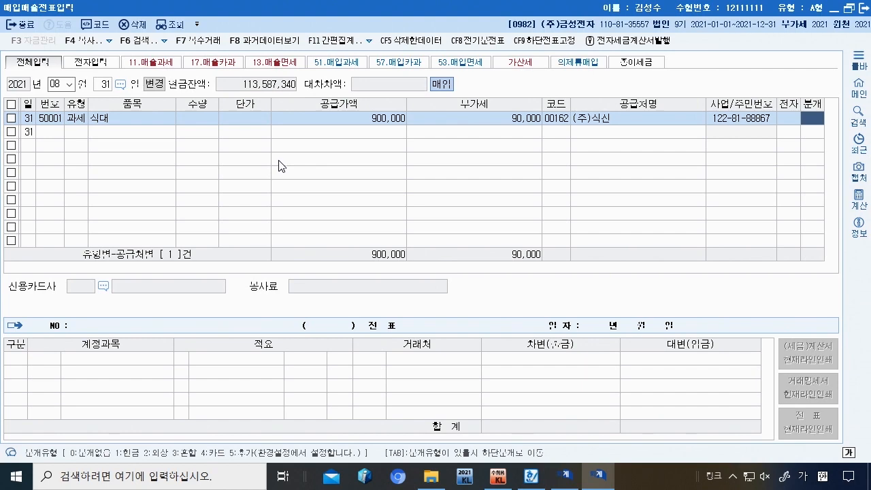
pyautogui.write('4')
pyautogui.press('Return')
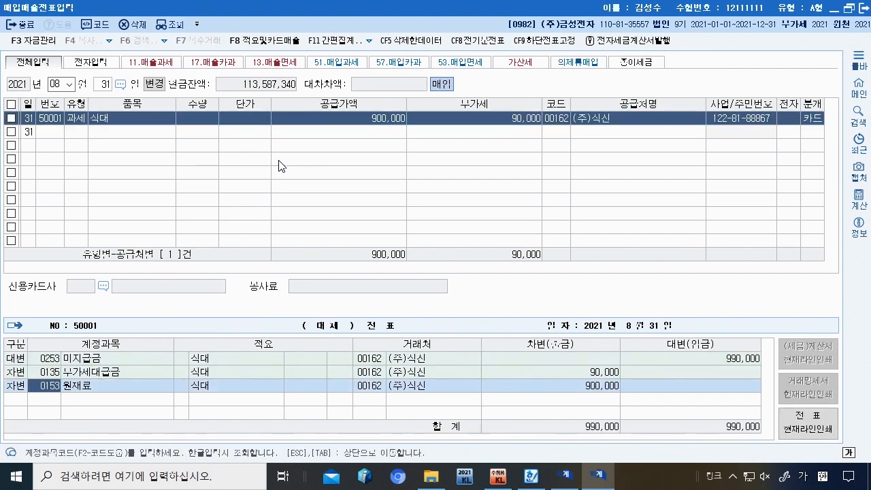
# Step: Change the debit account to 0511 복리후생비 and make 신한카드 the 미지급금 line's partner
pyautogui.write('복리')
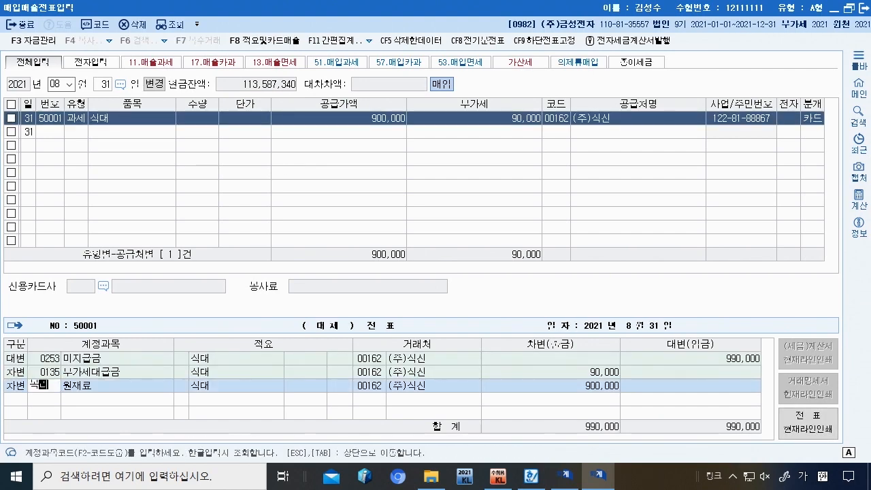
pyautogui.press('Return')
pyautogui.press('Return')
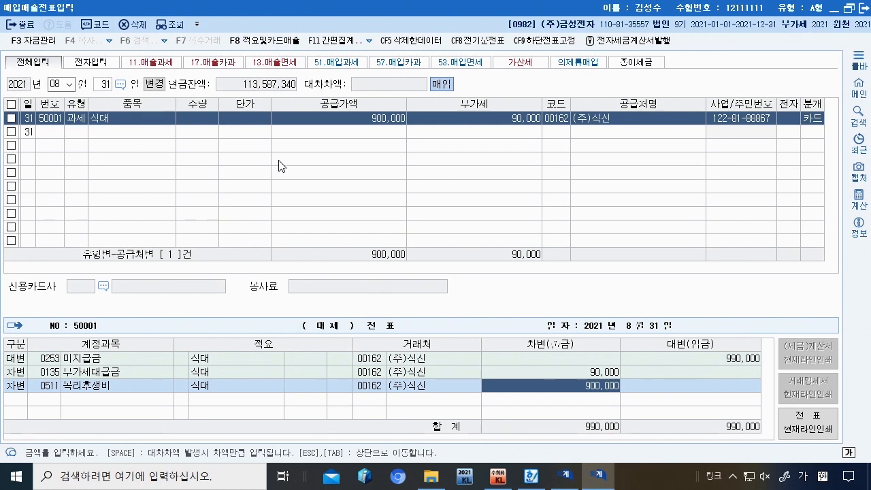
pyautogui.click(386, 358)
pyautogui.write('4')
pyautogui.press('BackSpace')
pyautogui.press('Return')
pyautogui.press('Left')
pyautogui.press('F2')
pyautogui.write('신한')
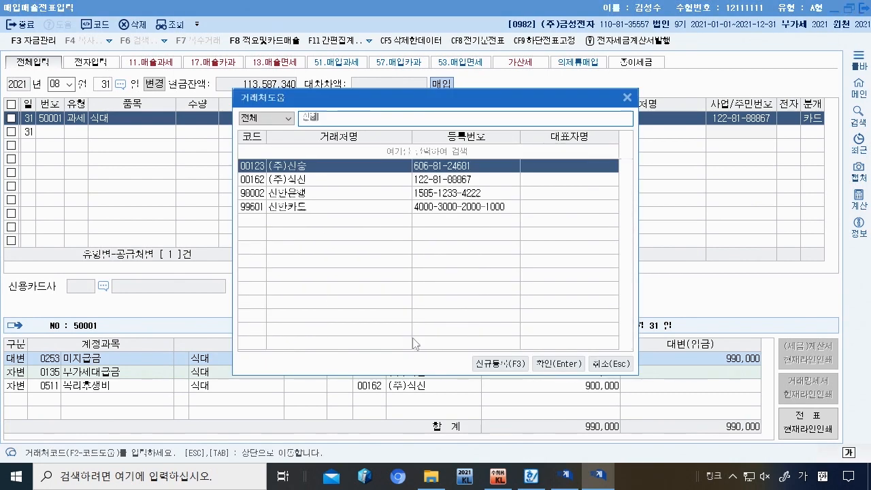
pyautogui.press('Down')
pyautogui.press('Return')
pyautogui.press('Return')
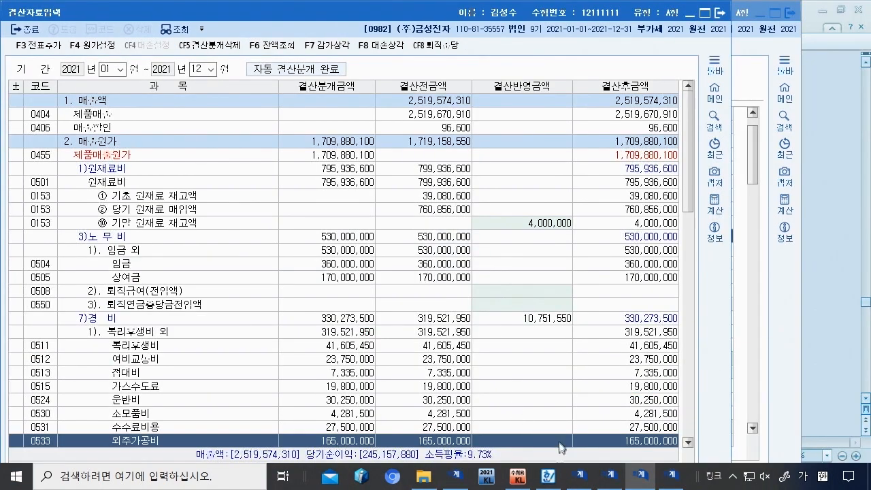
# Step: Review 문제5 [2]'s required tabs (pension savings, 연말정산입력, 의료비지급명세서) for employee 103
pyautogui.click(549, 476)
pyautogui.scroll(-5, 344, 237)
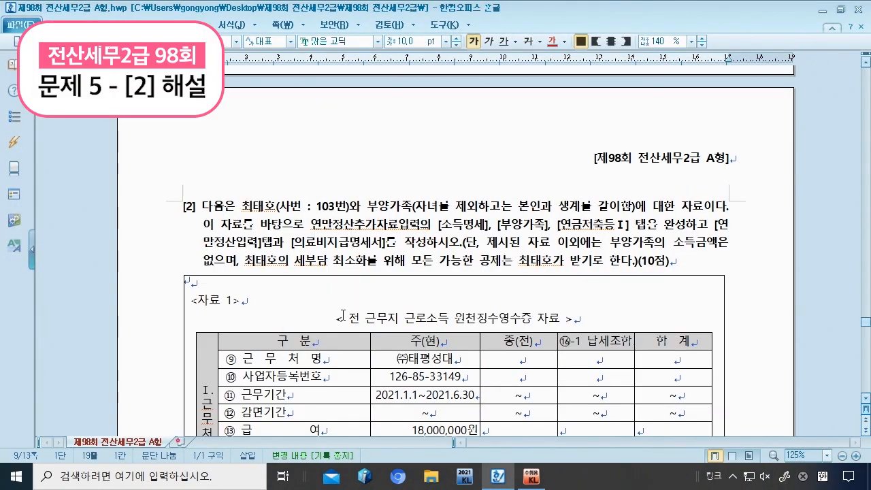
pyautogui.scroll(-1, 343, 314)
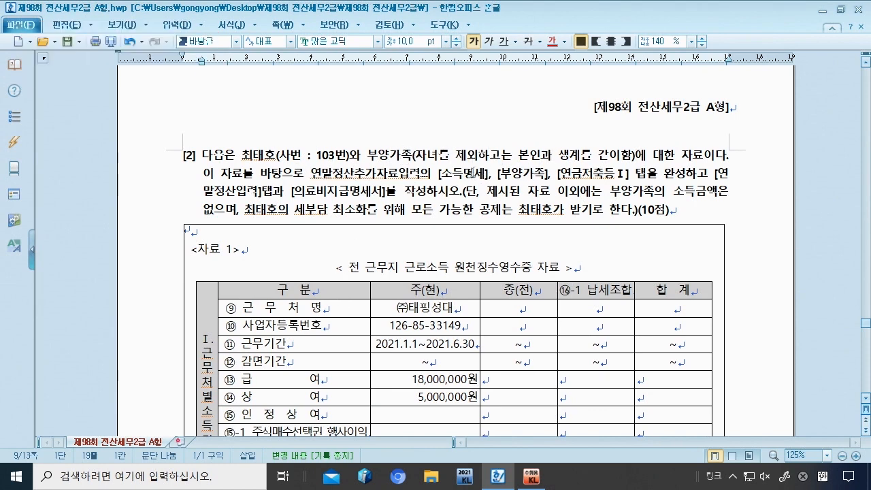
pyautogui.moveTo(445, 172); pyautogui.dragTo(615, 174)
pyautogui.moveTo(224, 191); pyautogui.dragTo(382, 192)
pyautogui.click(314, 196)
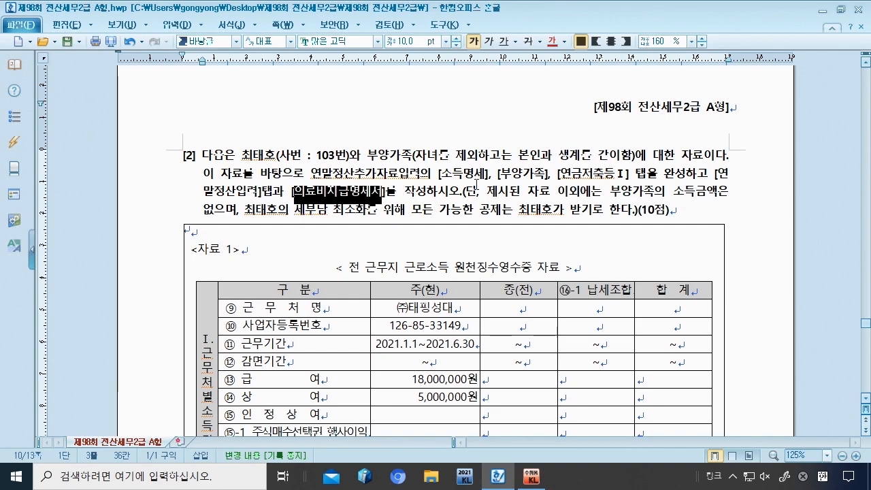
pyautogui.scroll(-3, 478, 185)
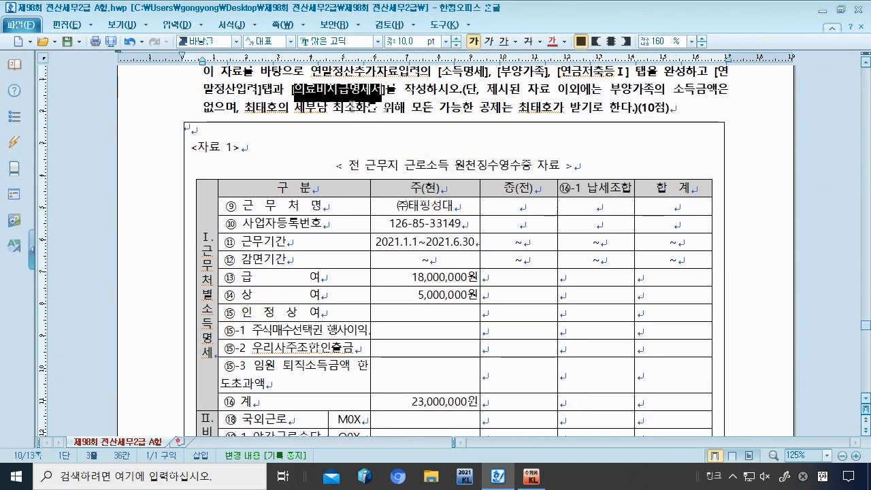
pyautogui.scroll(-2, 526, 211)
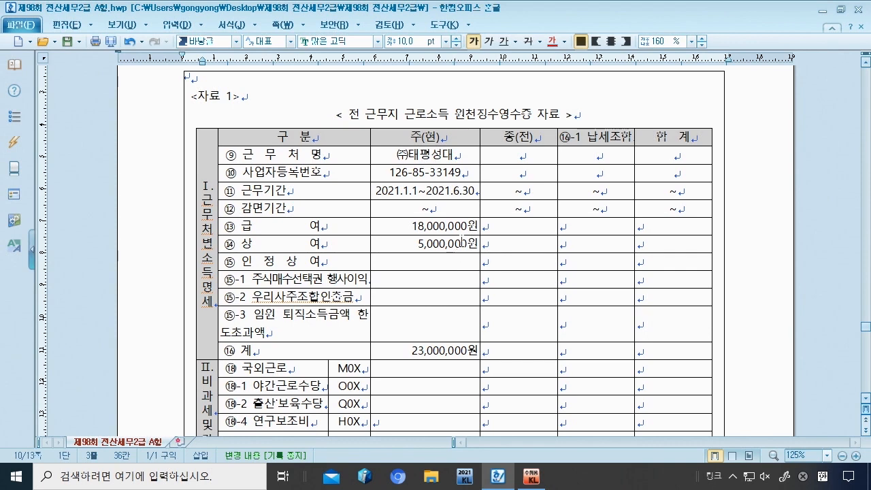
pyautogui.click(529, 478)
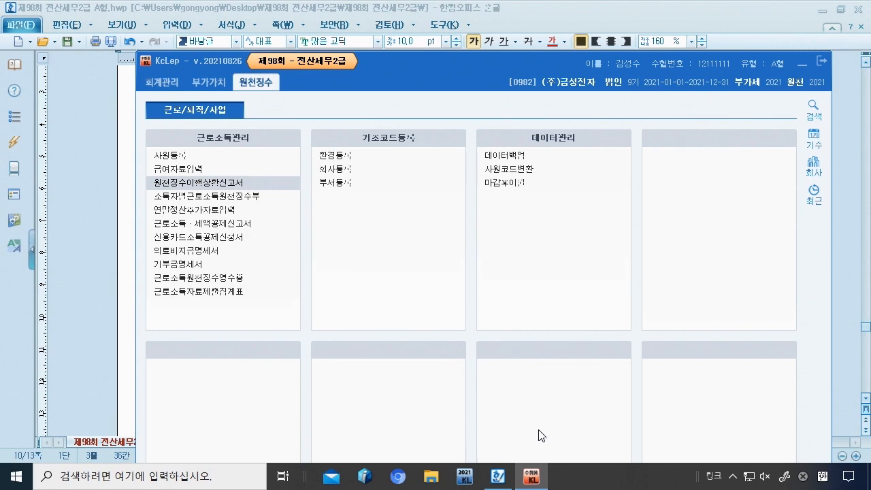
# Step: Load employee 103 in 연말정산추가자료입력 and show the 소득명세 sheet
pyautogui.click(232, 213)
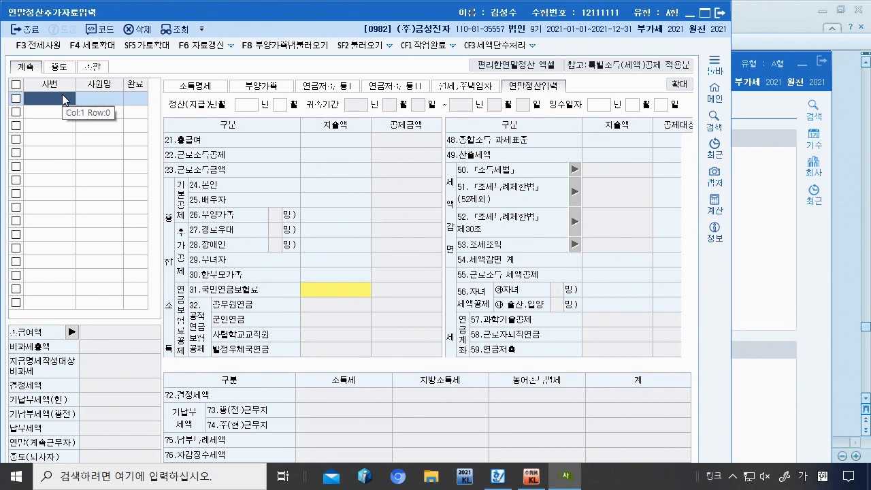
pyautogui.press('F2')
pyautogui.press('Return')
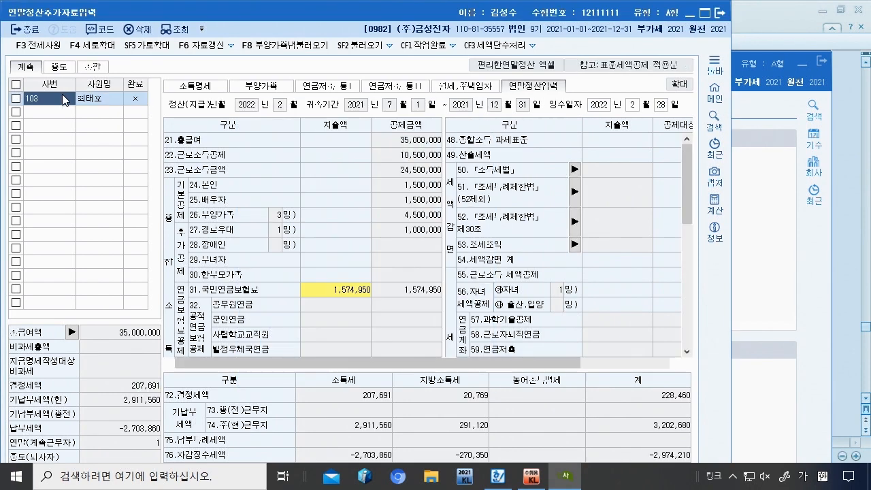
pyautogui.click(705, 13)
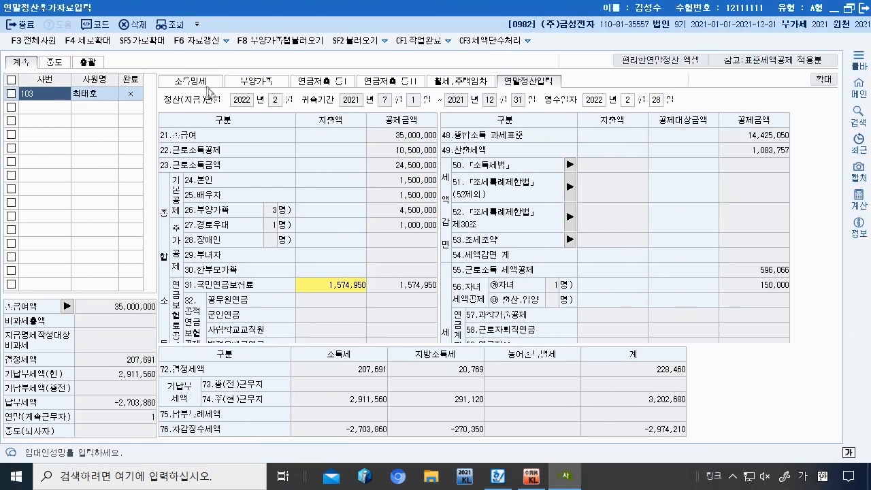
pyautogui.click(200, 79)
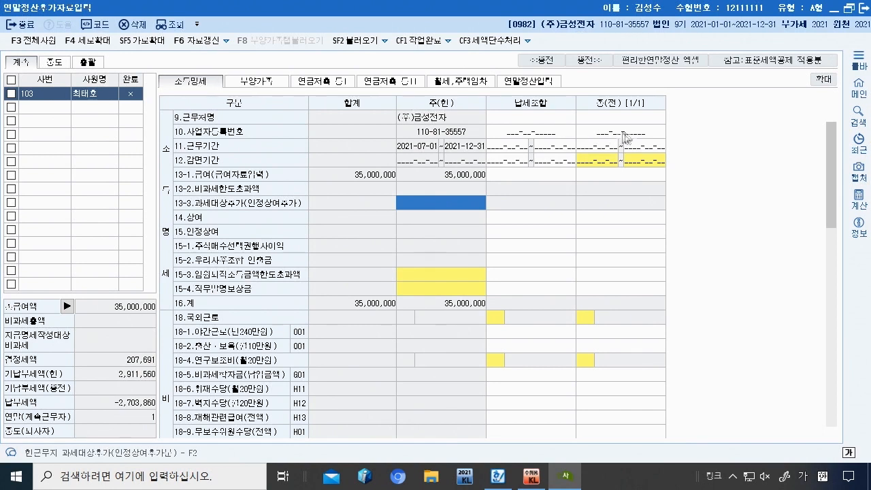
# Step: Enter the previous employer (주)태평성대 and its business registration number
pyautogui.click(637, 117)
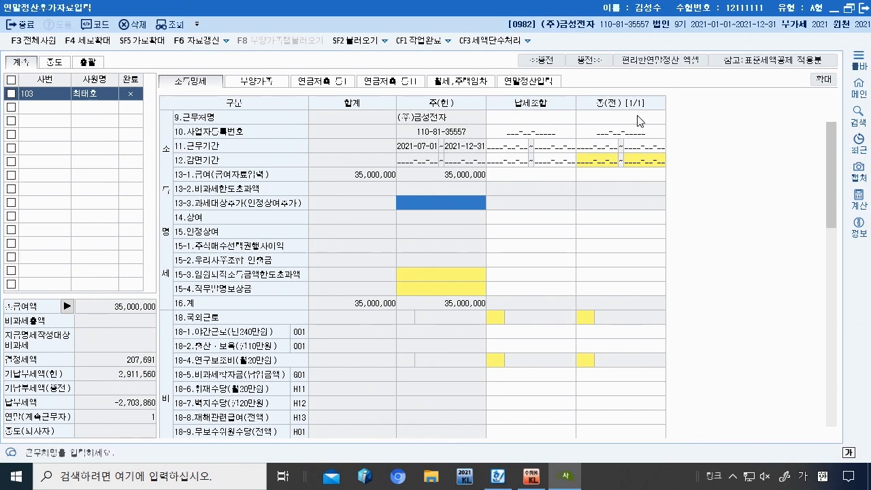
pyautogui.write('(주')
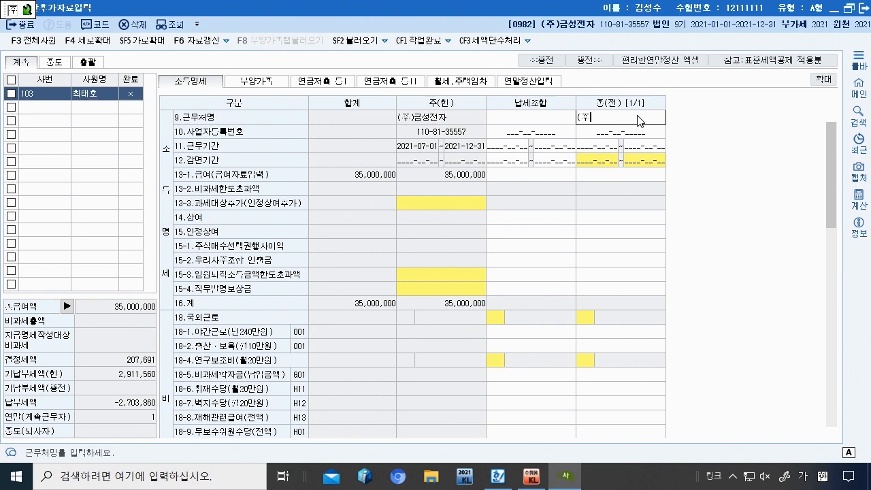
pyautogui.write(')태퍼ㅛㅇ성')
pyautogui.write('대')
pyautogui.press('Return')
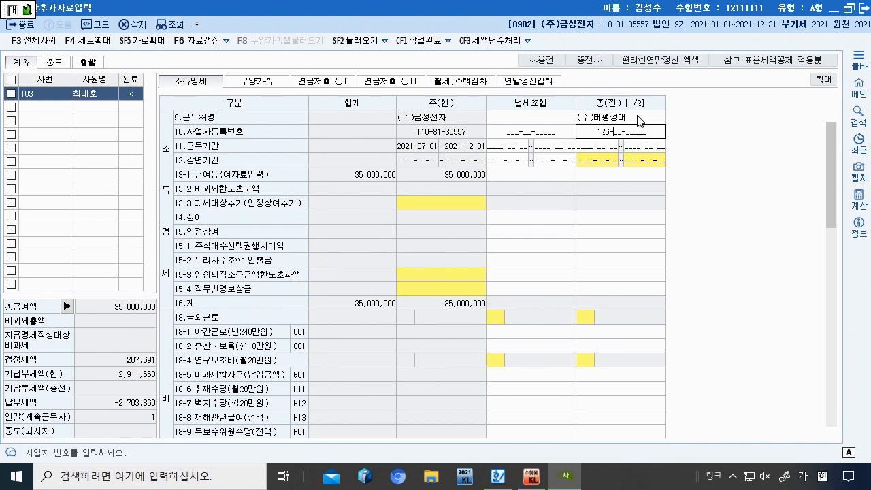
pyautogui.press('Return')
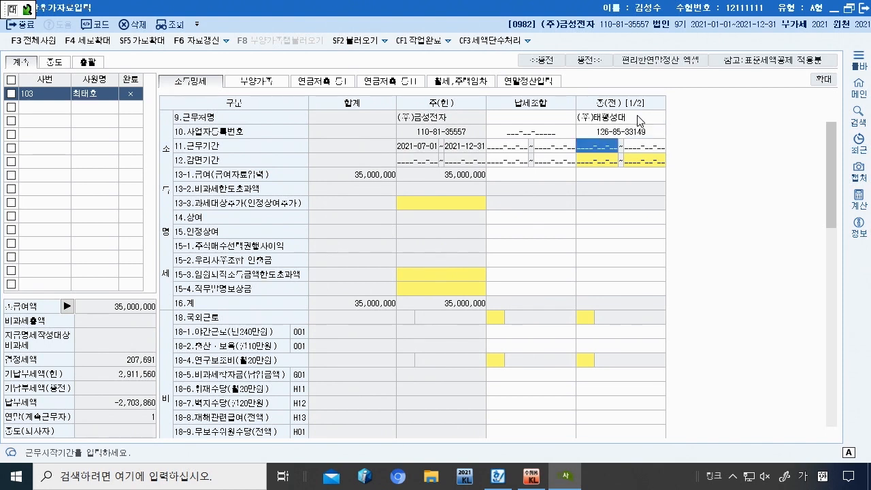
# Step: Set the period 2021-01-01 to 2021-06-30 with 급여 18,000,000 and 상여 5,000,000
pyautogui.write('20210101')
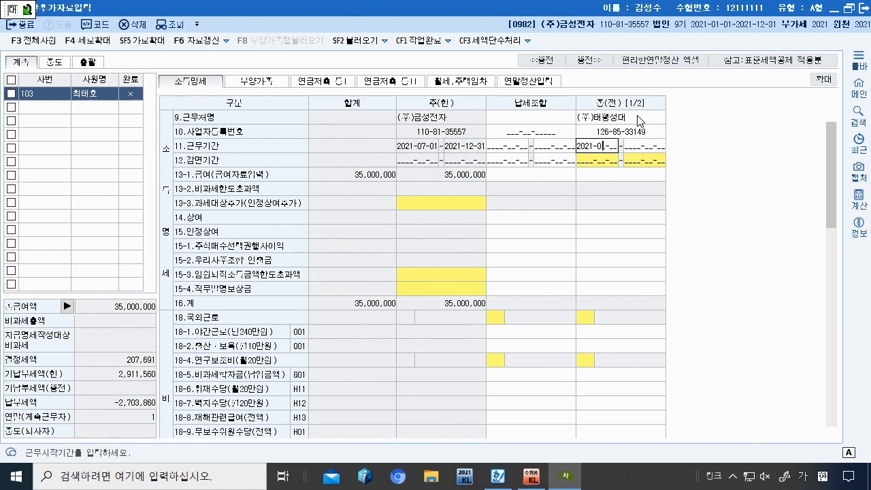
pyautogui.press('Return')
pyautogui.write('2021-06-30')
pyautogui.press('Return')
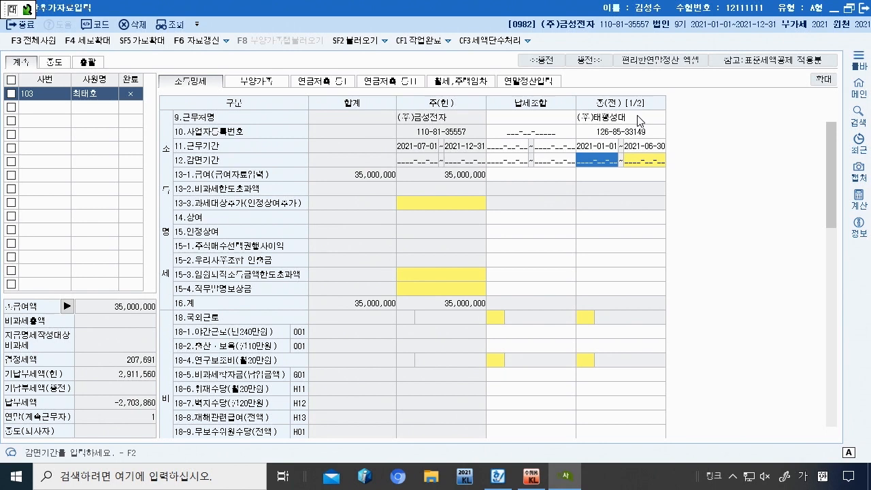
pyautogui.press('Return')
pyautogui.press('Return')
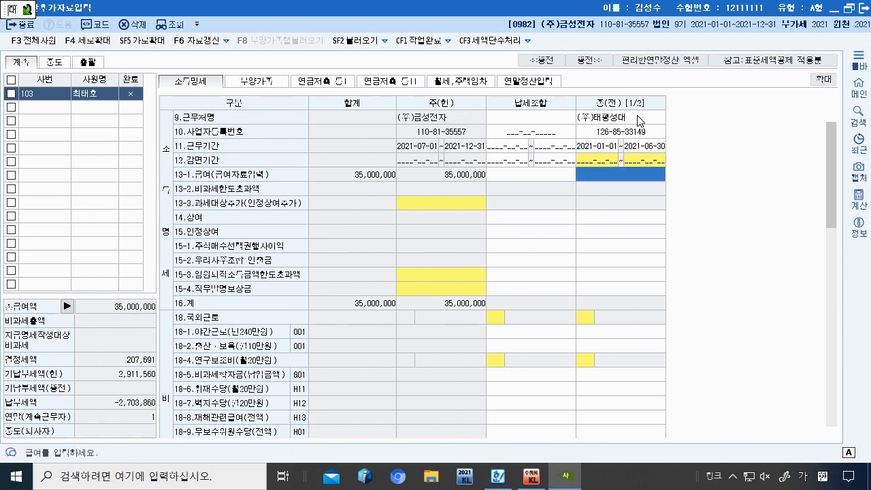
pyautogui.write('18,')
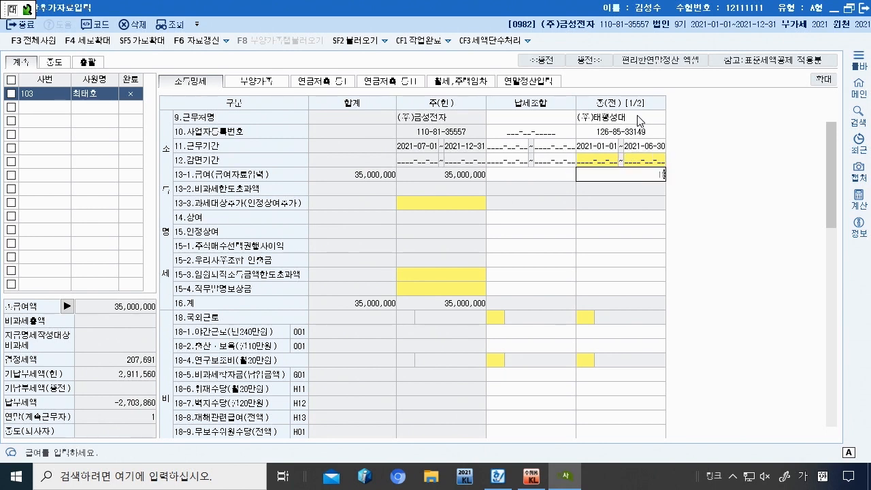
pyautogui.write('000,000')
pyautogui.press('Return')
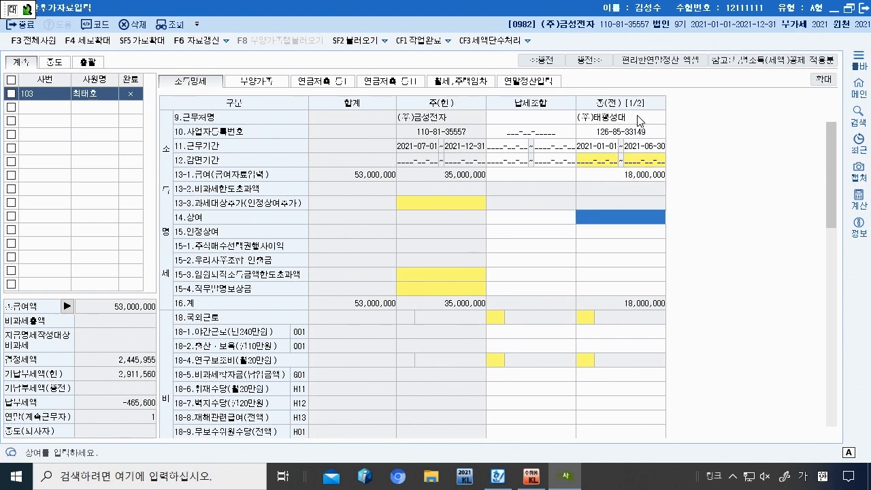
pyautogui.write('5000000')
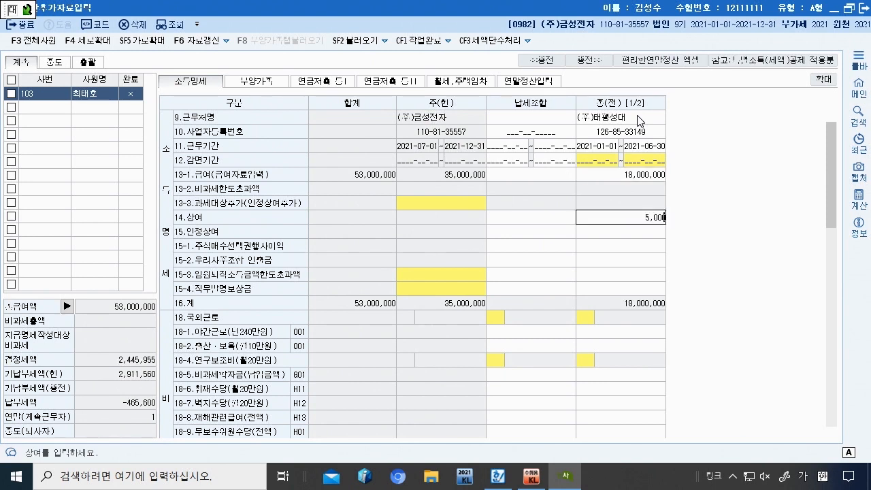
pyautogui.press('Return')
pyautogui.press('Return')
pyautogui.press('Return')
pyautogui.press('Return')
pyautogui.press('Return')
pyautogui.press('Return')
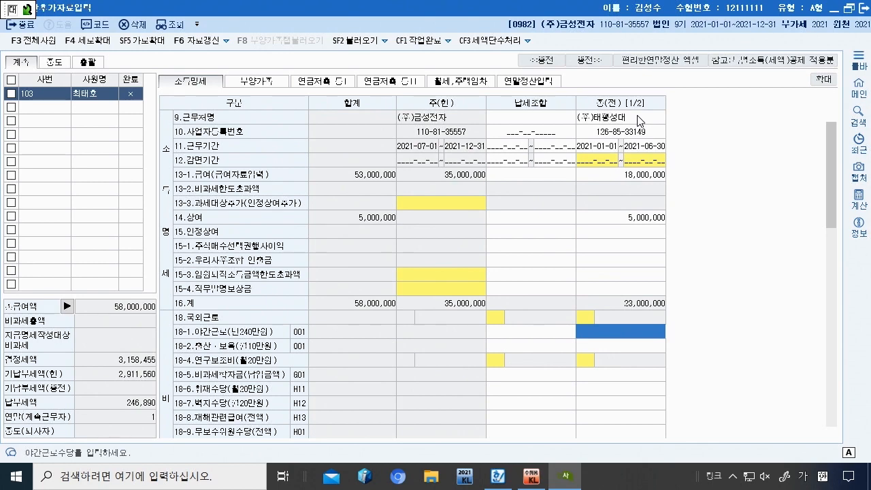
# Step: Enter previous-employer premiums: health 763,600, long-term care 61,088, employment 149,500, pension 1,035,000
pyautogui.scroll(-10, 637, 115)
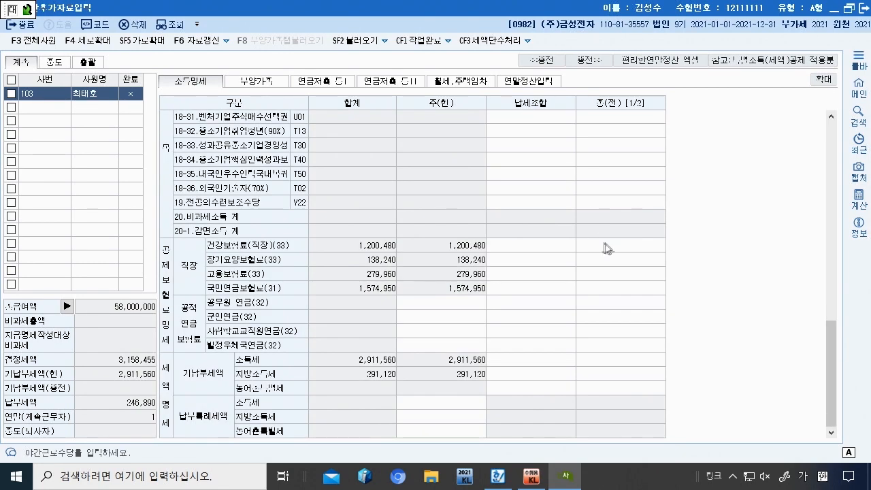
pyautogui.click(608, 245)
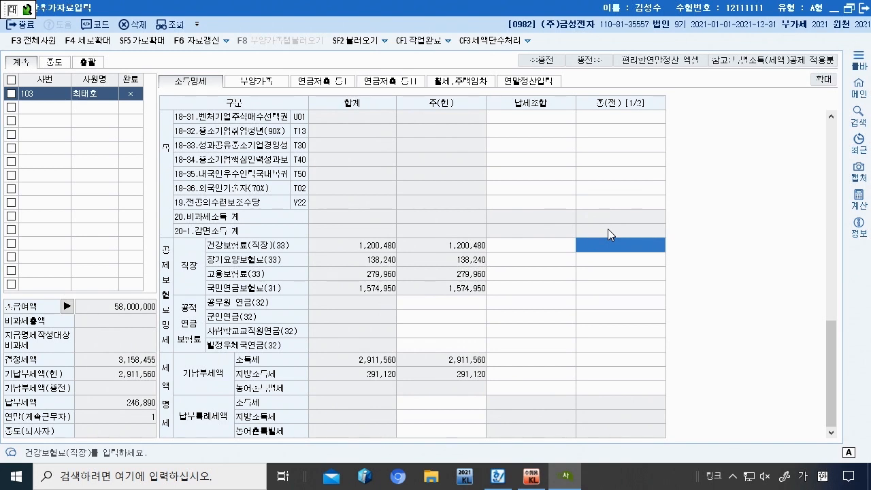
pyautogui.write('70300')
pyautogui.write('00')
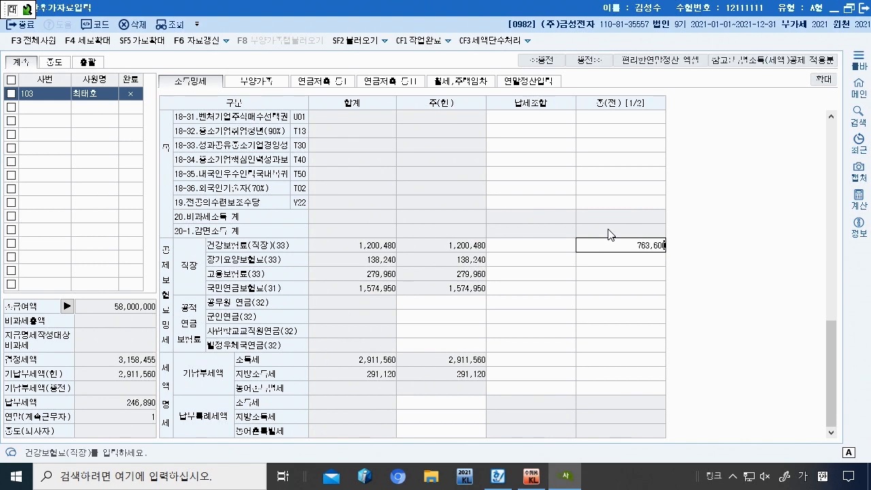
pyautogui.press('Return')
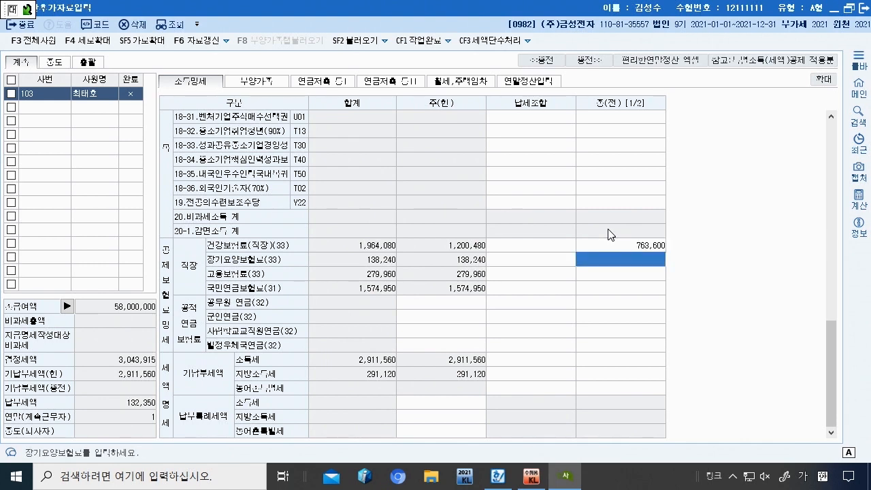
pyautogui.write('61088')
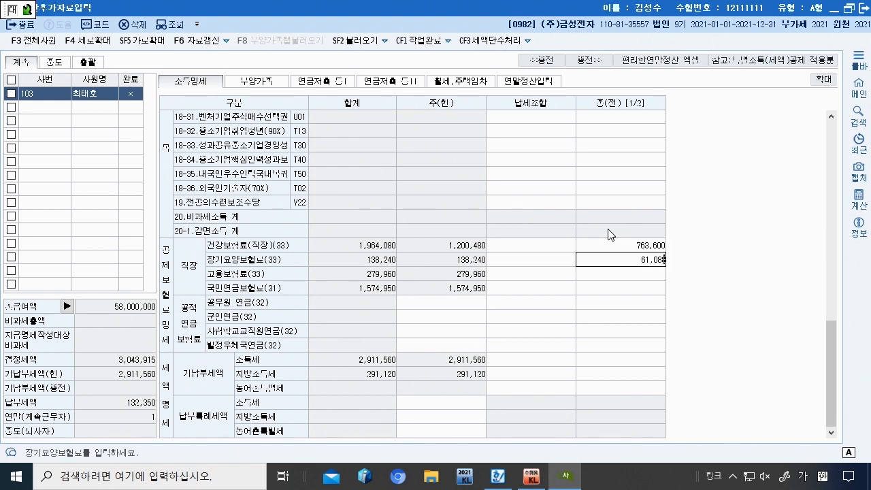
pyautogui.press('Return')
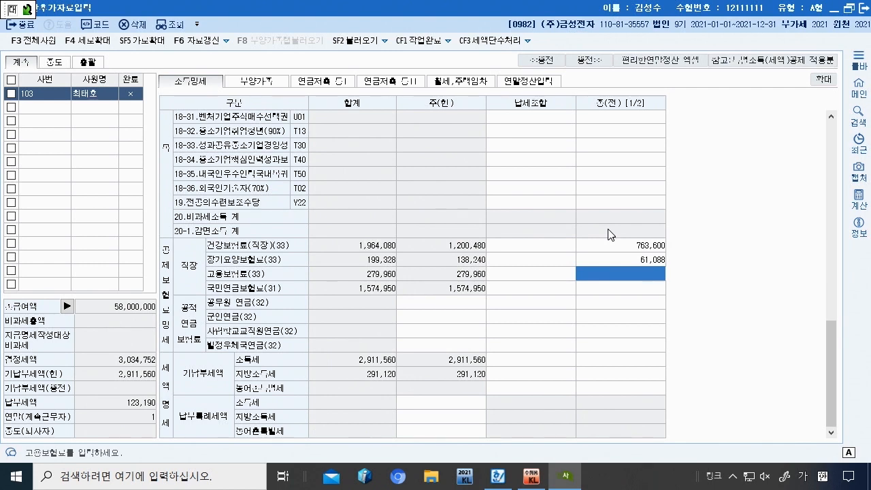
pyautogui.write('149500')
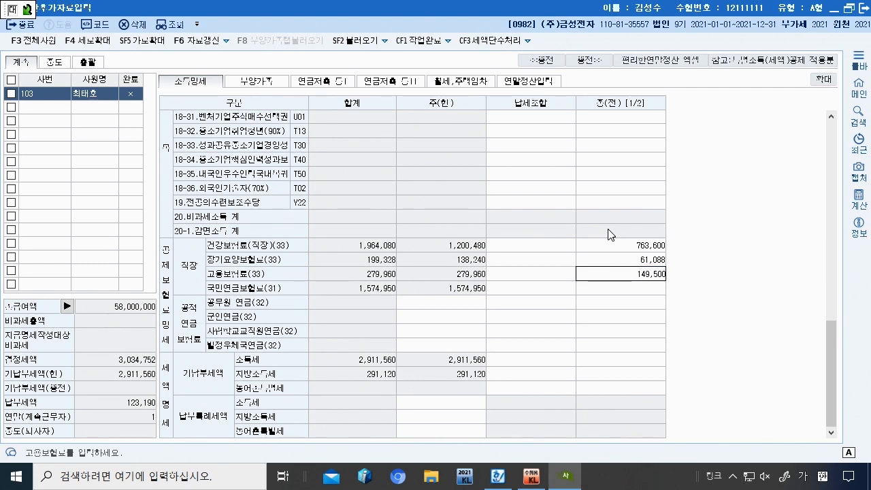
pyautogui.press('Return')
pyautogui.write('1,035,000')
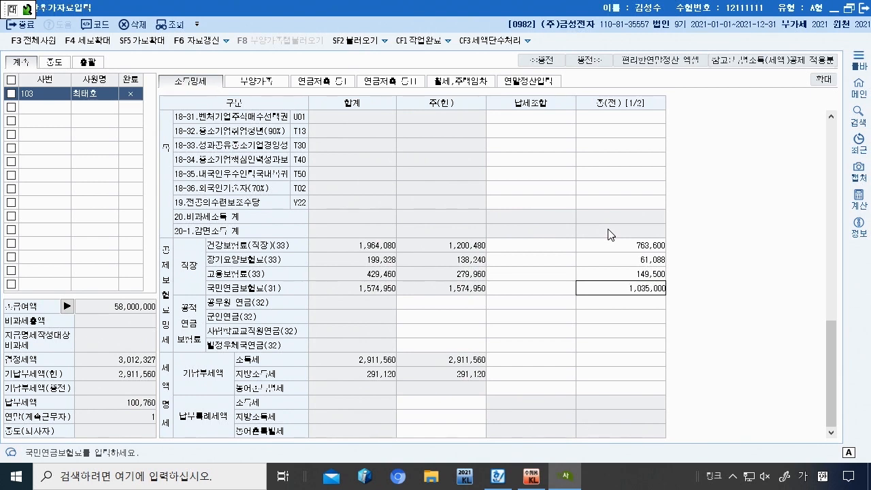
pyautogui.press('Return')
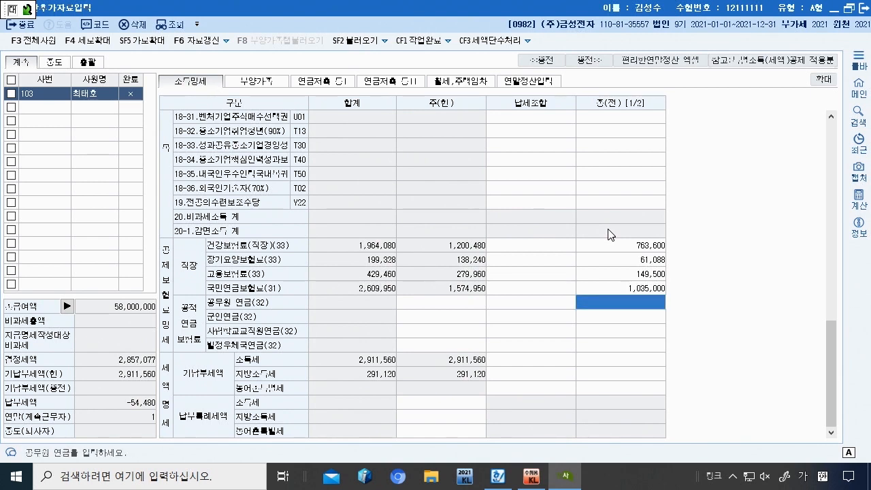
# Step: Enter withheld 소득세 382,325 and 지방소득세 38,232, then select the second dependant on 부양가족
pyautogui.click(644, 347)
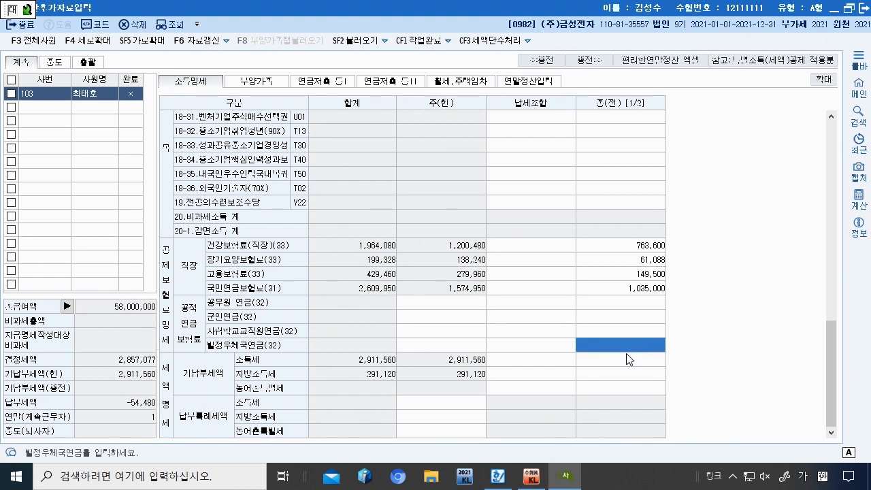
pyautogui.click(626, 353)
pyautogui.write('38222325')
pyautogui.press('Return')
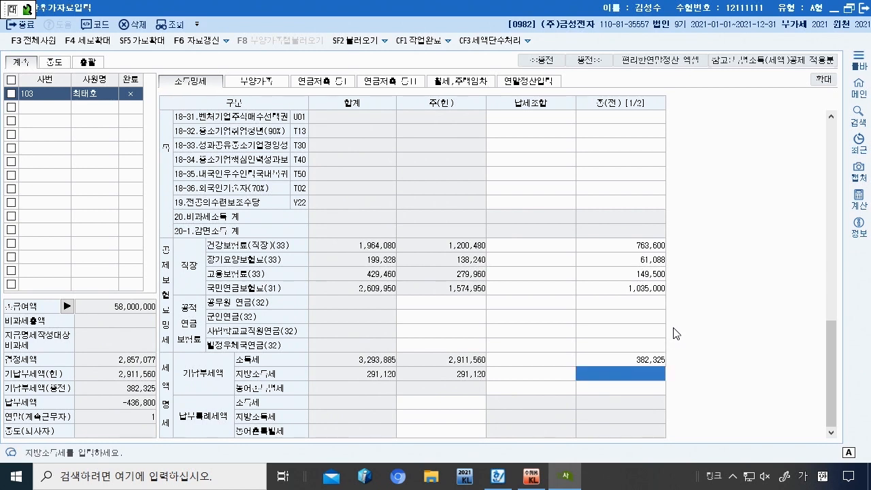
pyautogui.write('38,232')
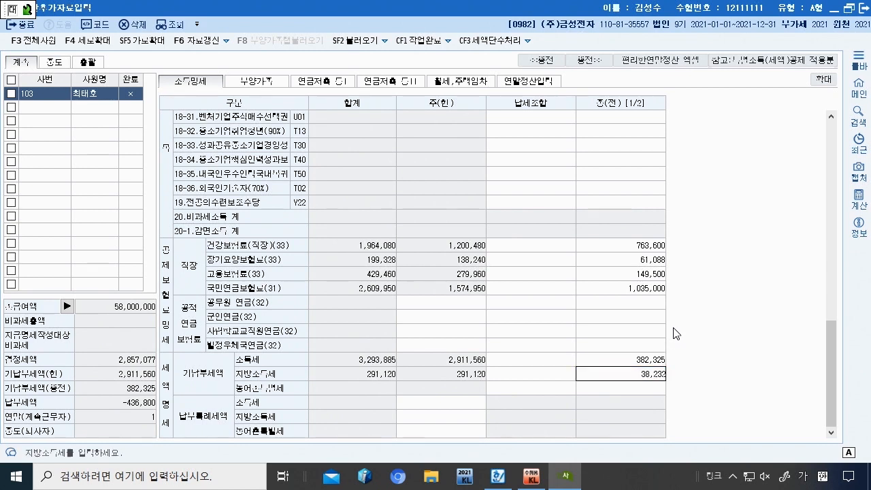
pyautogui.press('Return')
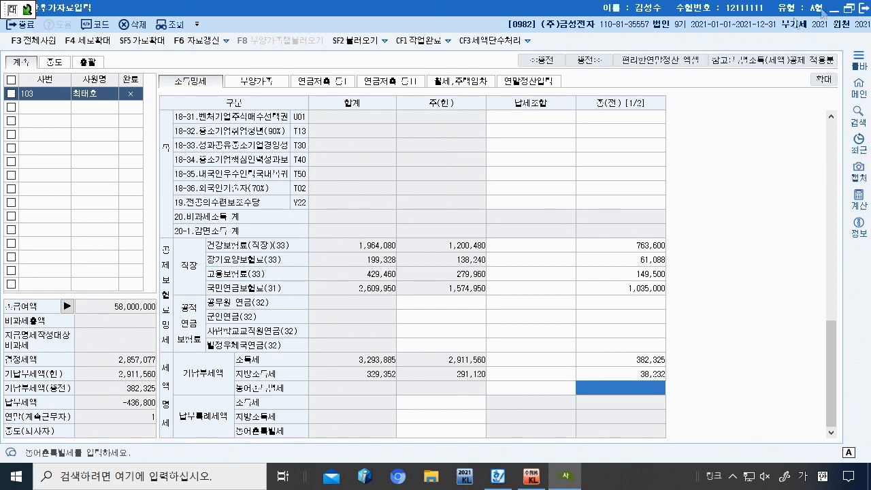
pyautogui.click(274, 80)
pyautogui.click(490, 140)
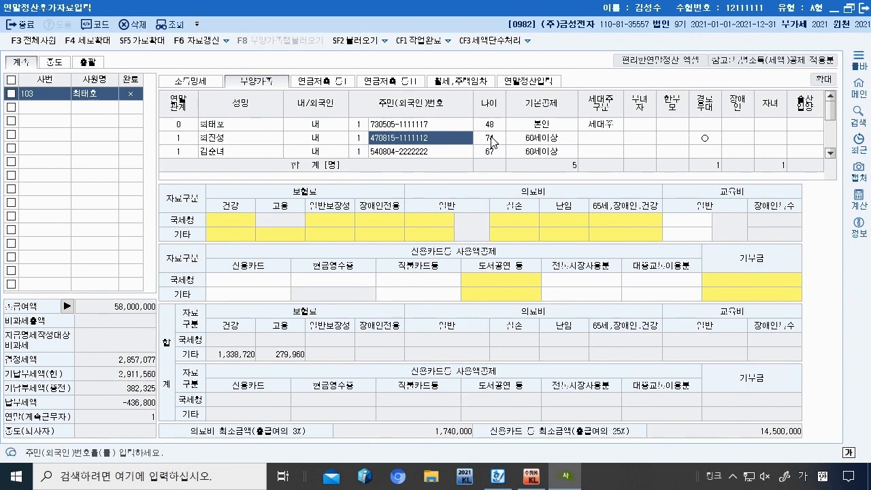
# Step: Review the second dependant's nationality and 기본공제 entries and leave them unchanged
pyautogui.press('Up')
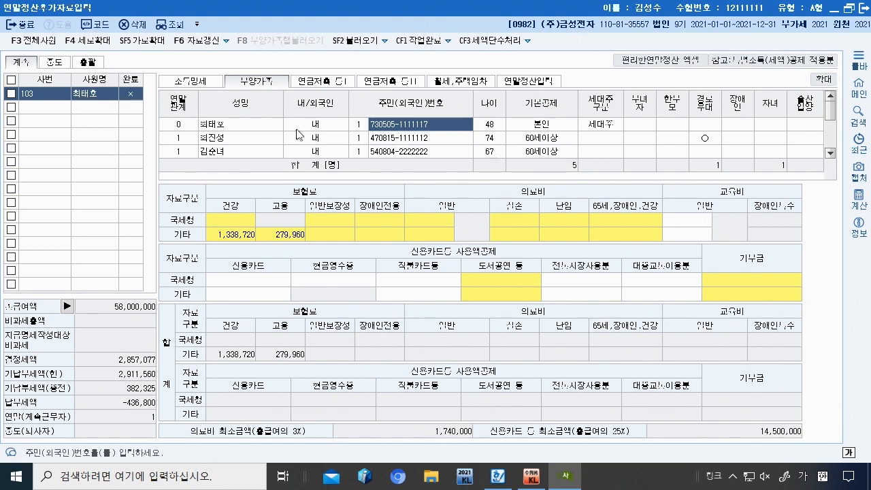
pyautogui.click(314, 140)
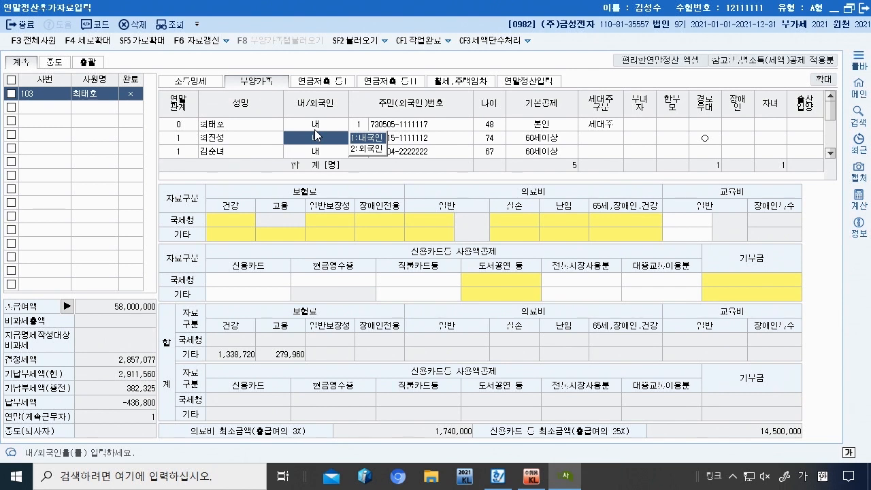
pyautogui.click(492, 142)
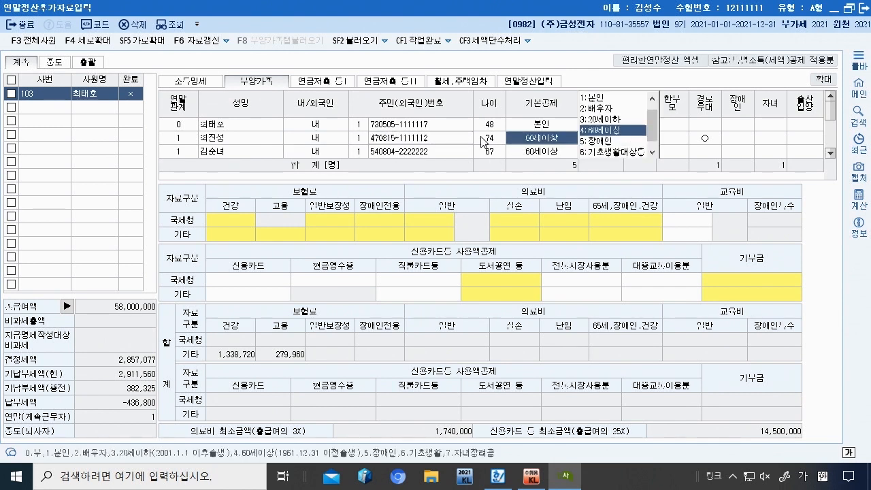
pyautogui.click(481, 138)
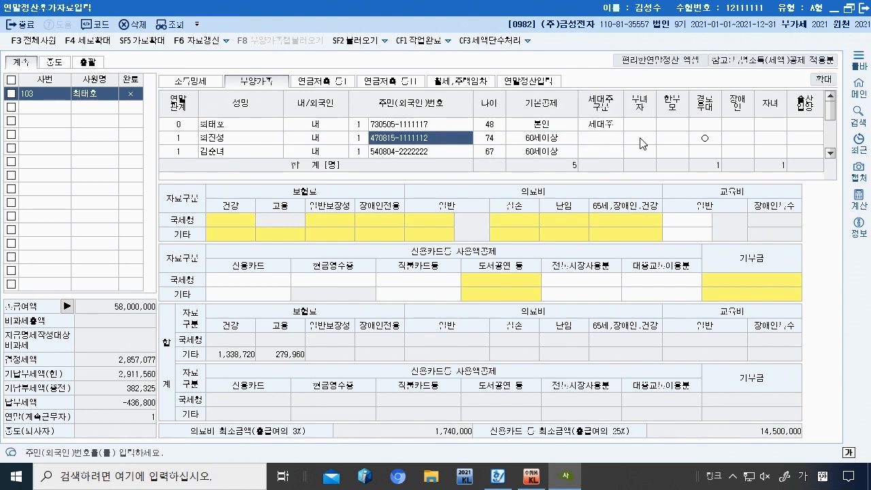
# Step: Set the 67-year-old parent's 기본공제 to 0:부, dropping the dependant count from 5 to 4
pyautogui.click(455, 155)
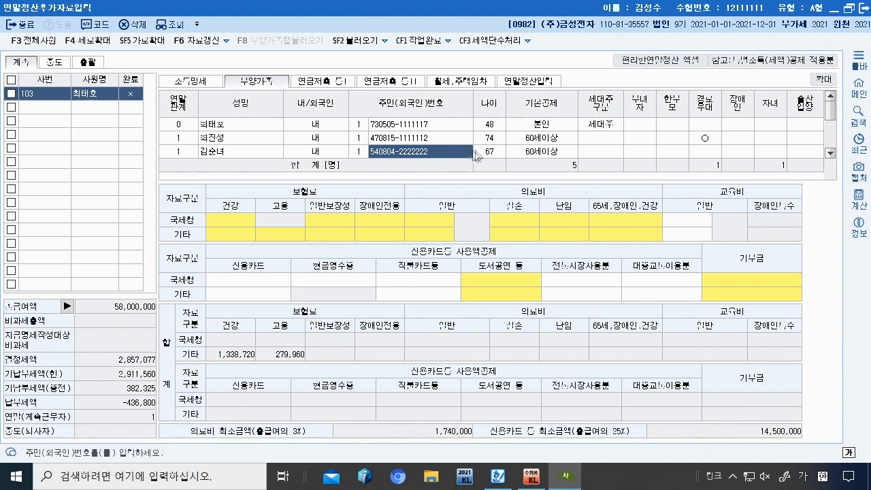
pyautogui.press('Return')
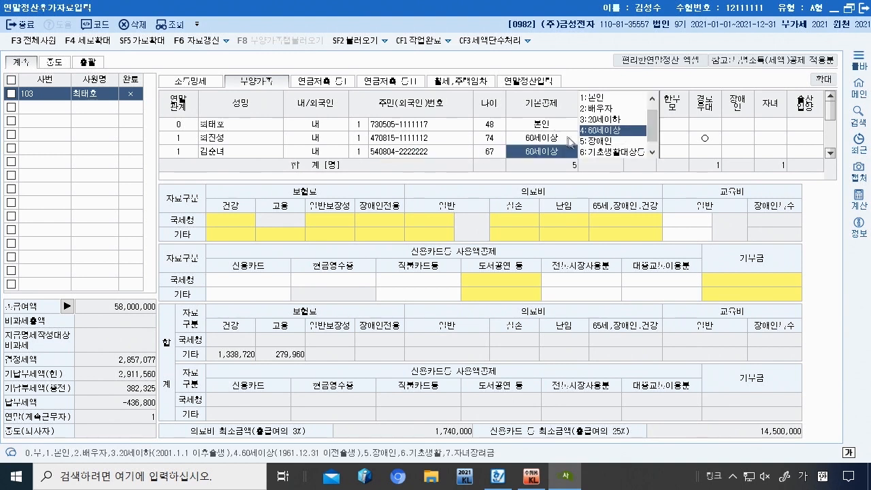
pyautogui.scroll(1, 613, 145)
pyautogui.scroll(-1, 613, 153)
pyautogui.middleClick(612, 154)
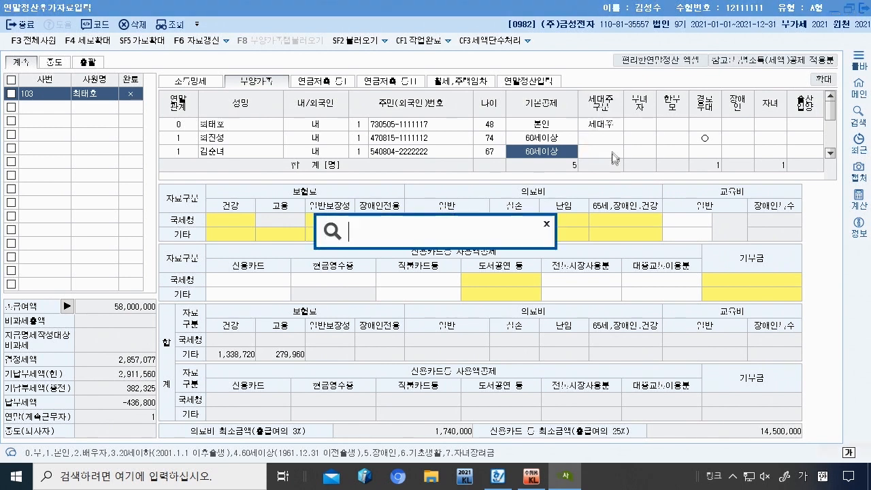
pyautogui.click(547, 223)
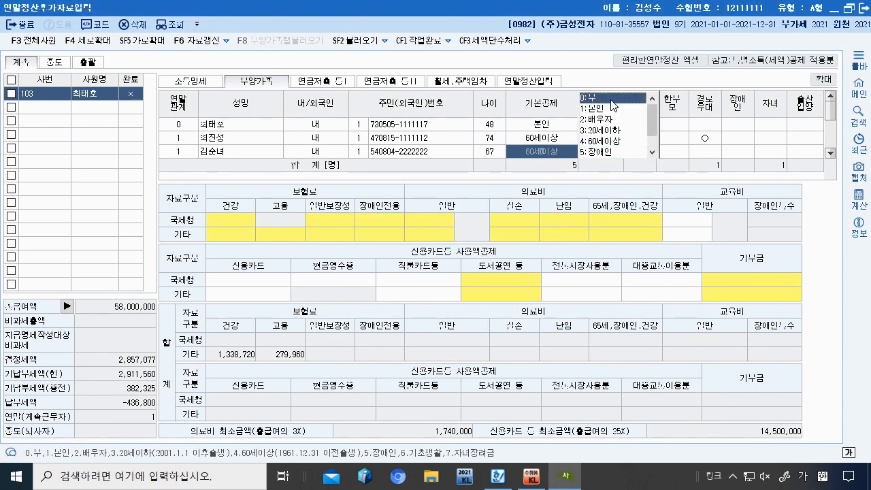
pyautogui.click(610, 97)
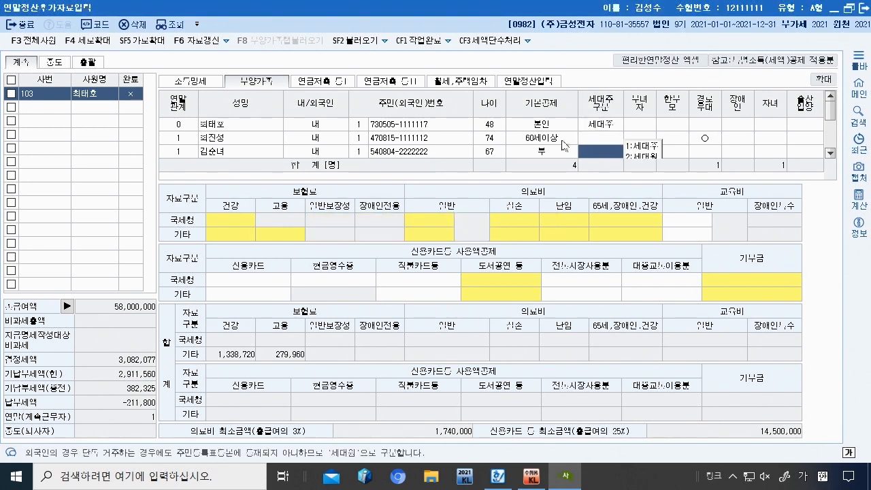
pyautogui.scroll(-1, 494, 133)
pyautogui.click(455, 129)
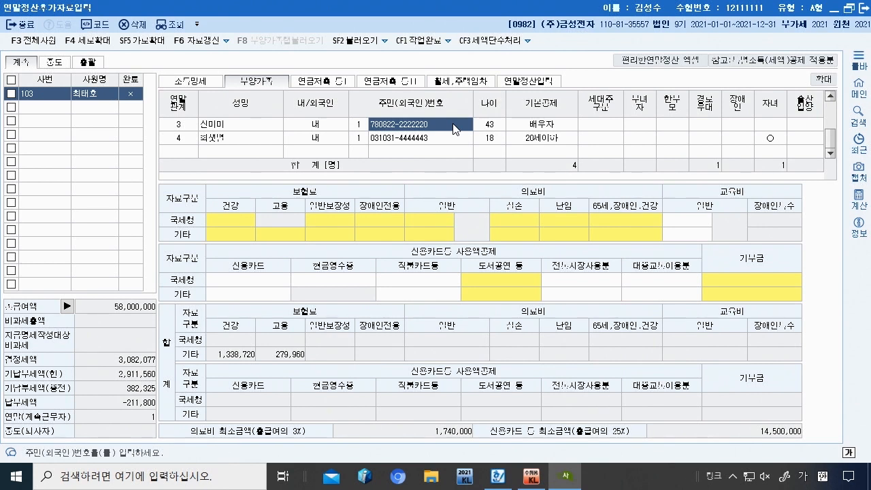
# Step: Check the spouse's and child's 기본공제 codes, then bring up the 연금저축 등I sheet
pyautogui.click(564, 127)
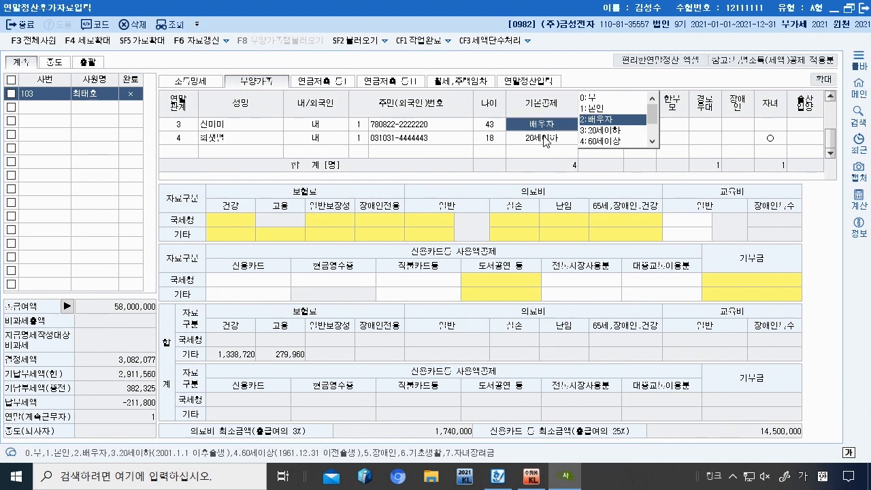
pyautogui.click(546, 140)
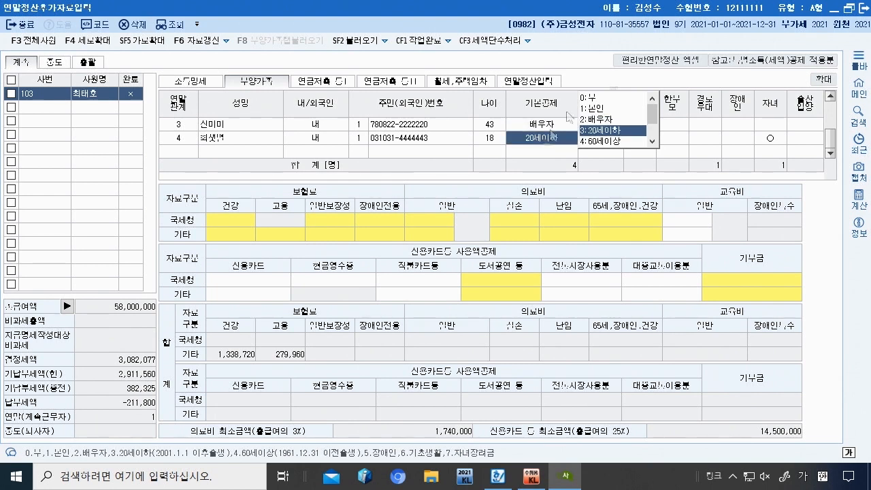
pyautogui.scroll(1, 544, 132)
pyautogui.scroll(-1, 544, 126)
pyautogui.scroll(1, 544, 126)
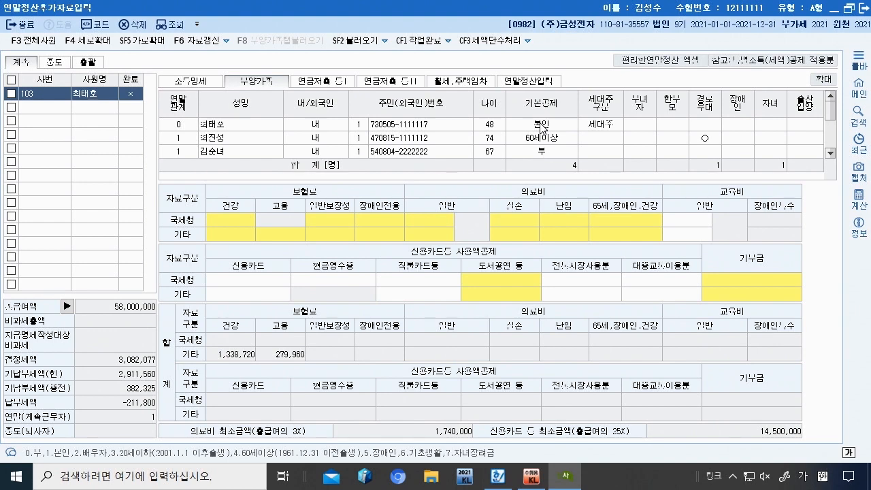
pyautogui.click(308, 82)
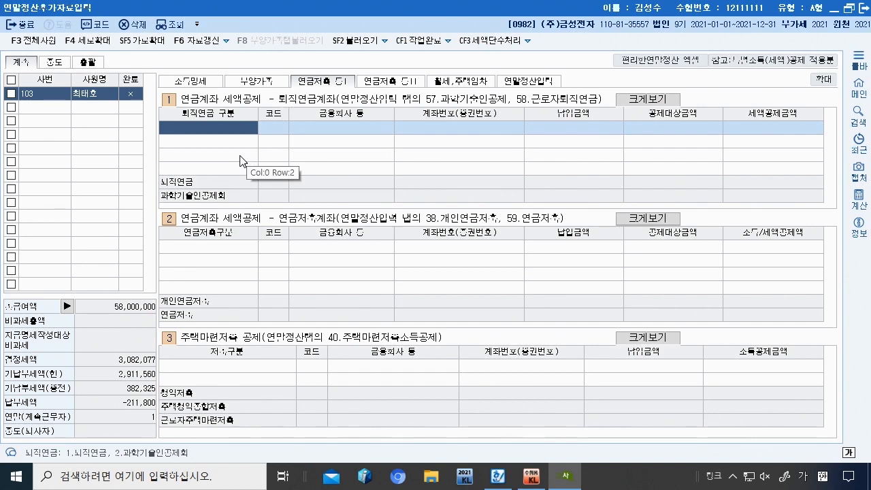
# Step: Start a 2.연금저축 entry with (주)우리은행 as institution and enter its account number
pyautogui.click(232, 252)
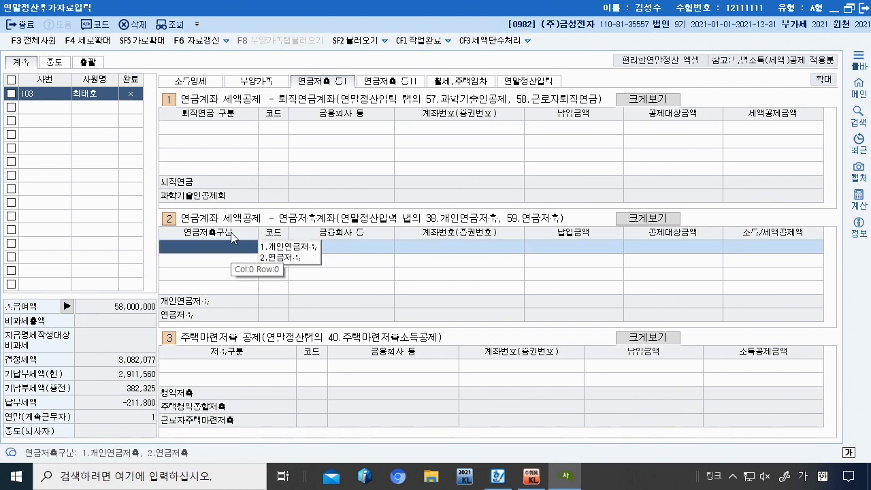
pyautogui.click(293, 260)
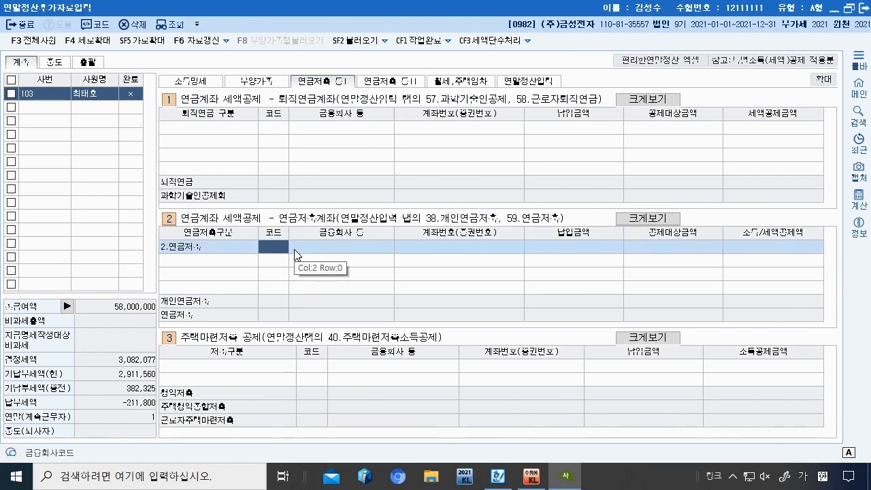
pyautogui.write('ㅂ리')
pyautogui.press('Return')
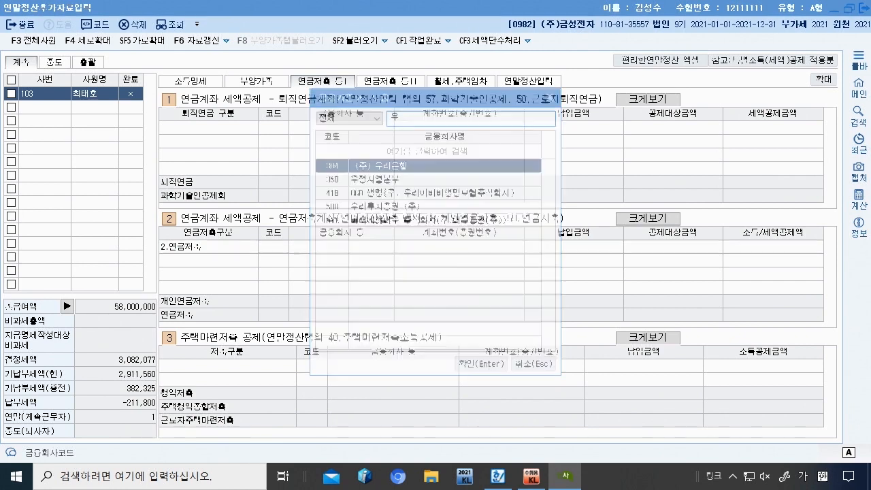
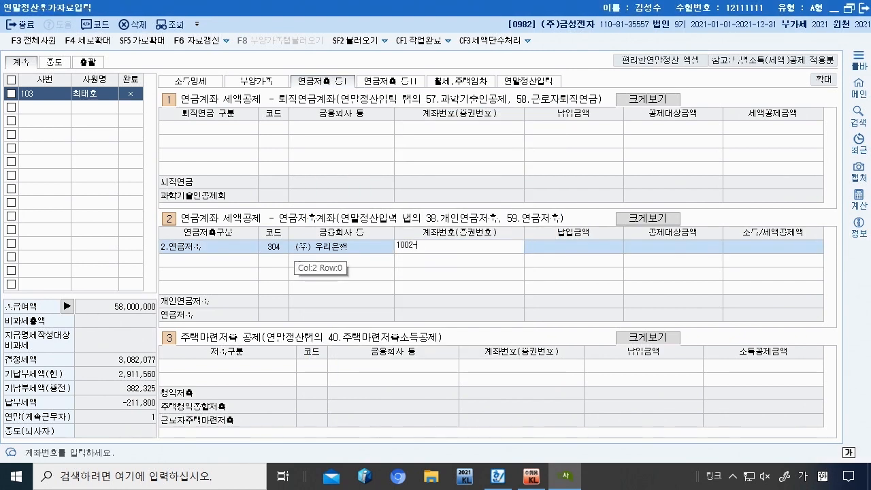
pyautogui.press('Return')
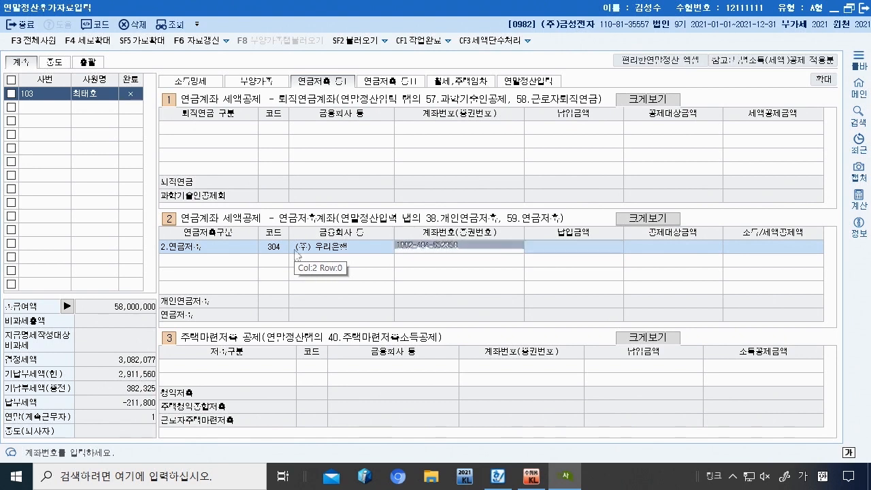
# Step: Record a 1,200,000 납입금액, correcting the mistyped amount, and return to the main menu
pyautogui.write('12000000')
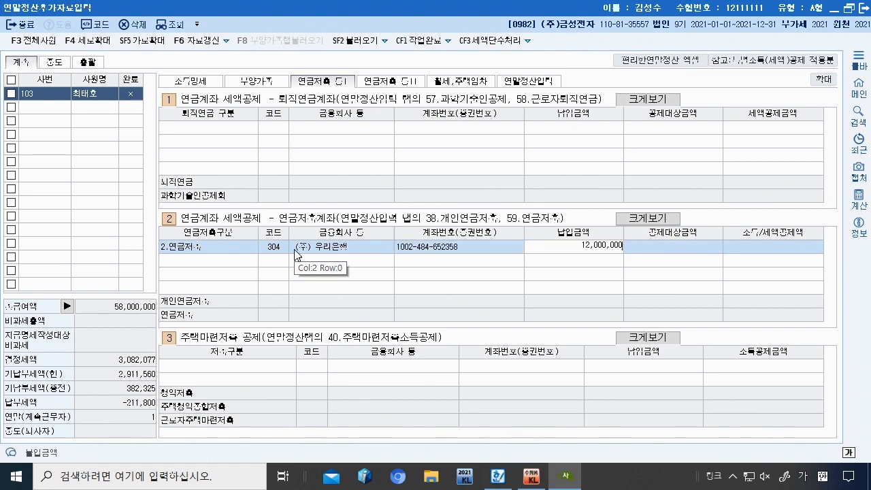
pyautogui.press('Return')
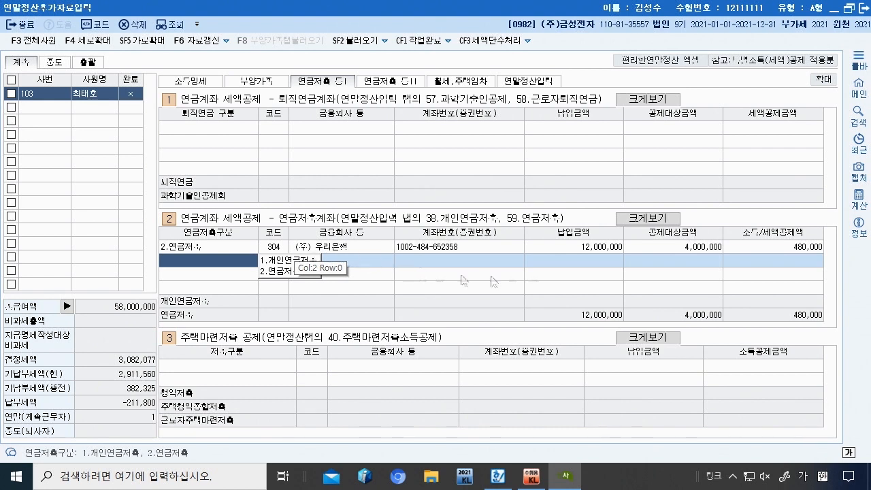
pyautogui.click(593, 250)
pyautogui.write('1,200,000')
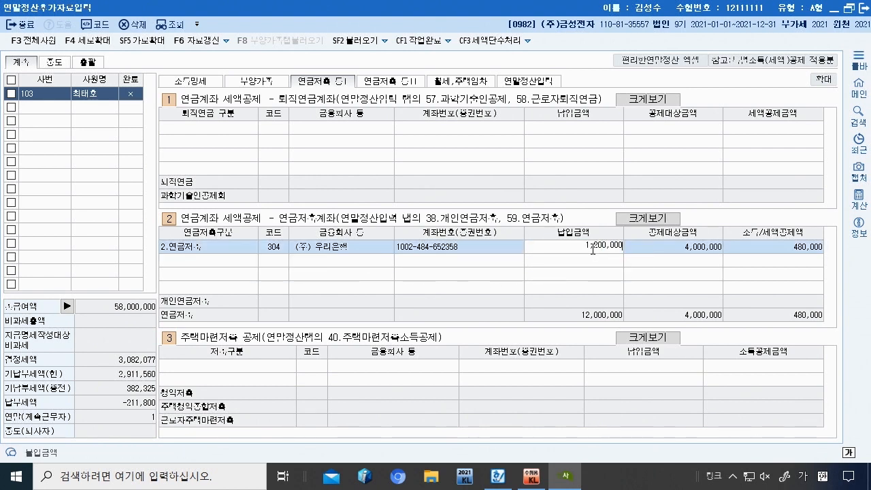
pyautogui.press('Return')
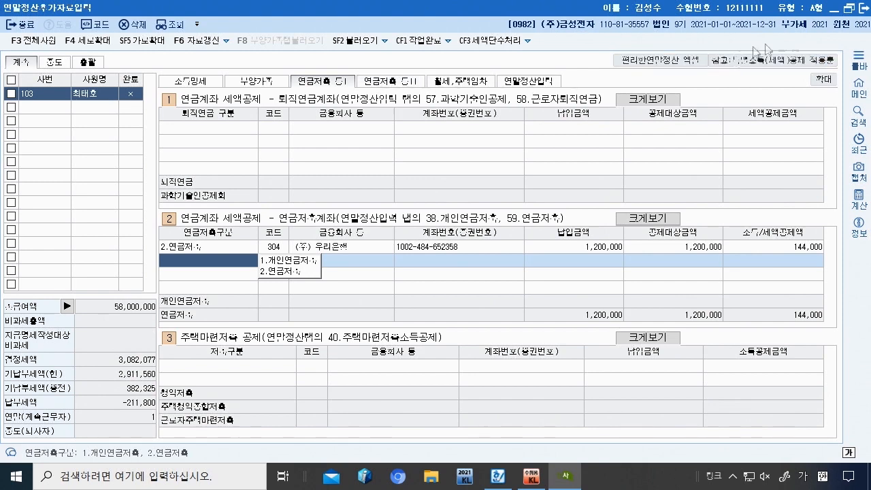
pyautogui.click(834, 13)
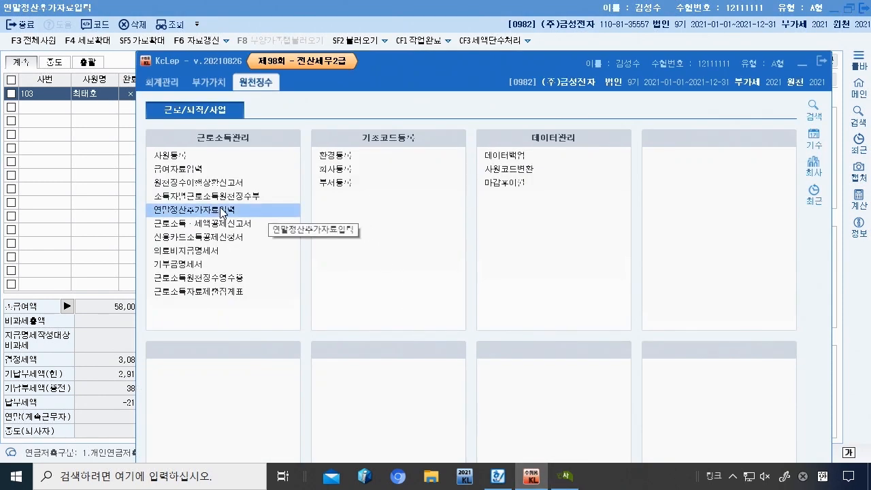
# Step: Open the 의료비지급명세서, verify employee 103 via F2 lookup, and select the first 의료증빙코드 cell
pyautogui.click(208, 252)
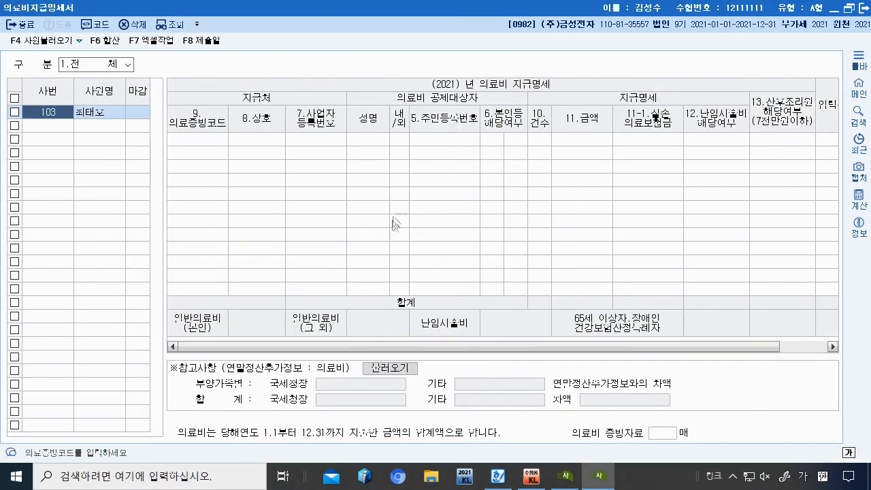
pyautogui.press('Return')
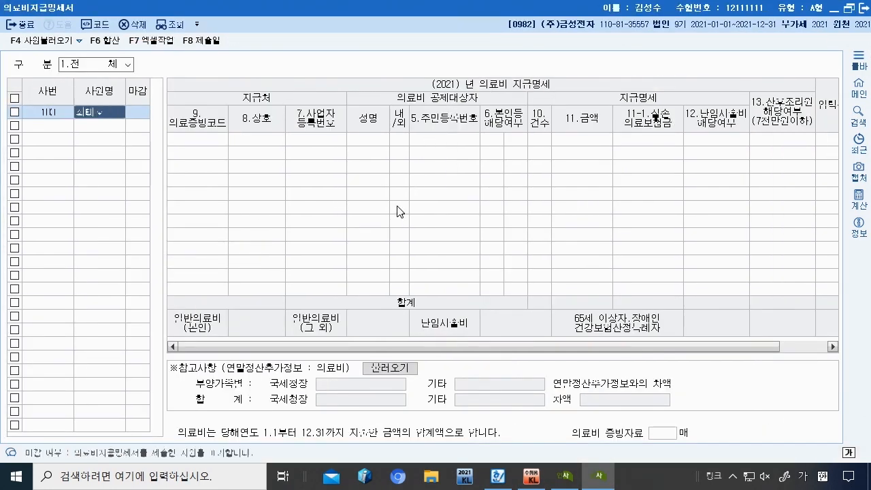
pyautogui.press('Return')
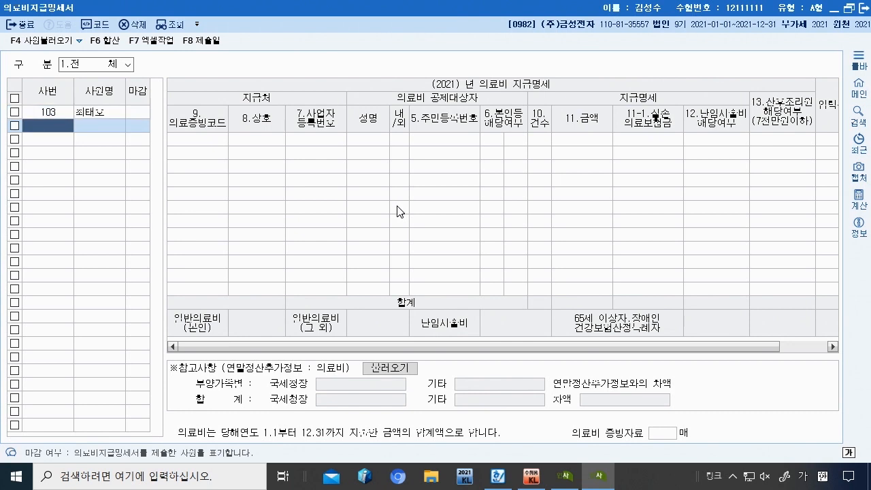
pyautogui.hotkey('shift', 'Tab')
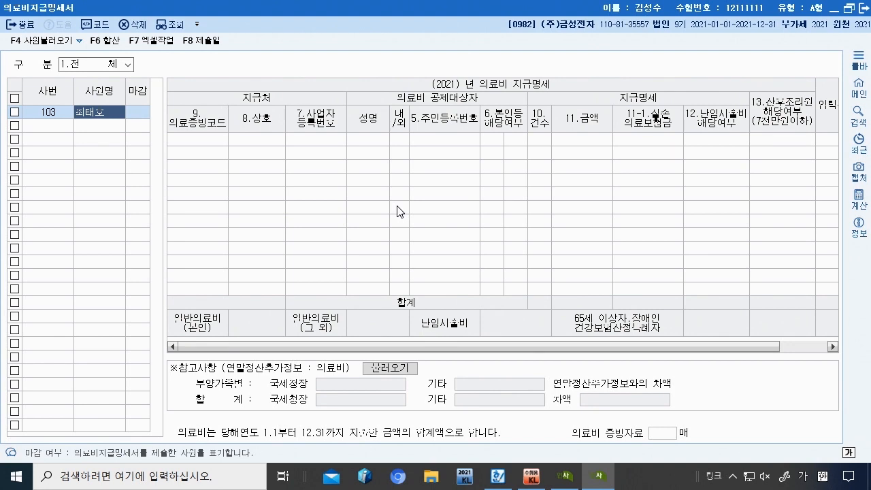
pyautogui.press('Return')
pyautogui.press('Return')
pyautogui.press('F2')
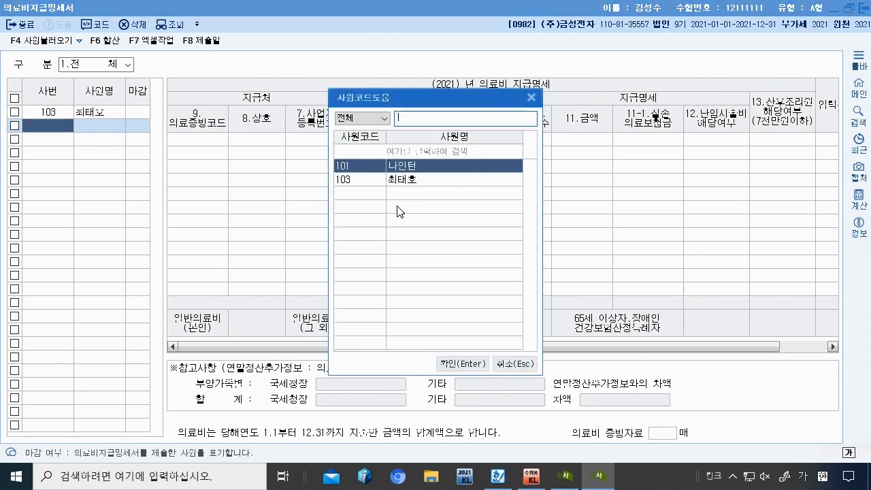
pyautogui.click(530, 98)
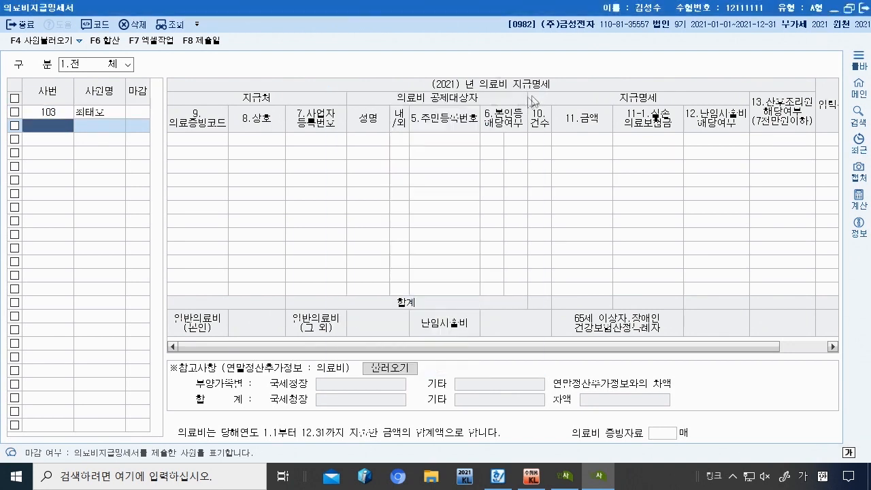
pyautogui.click(202, 133)
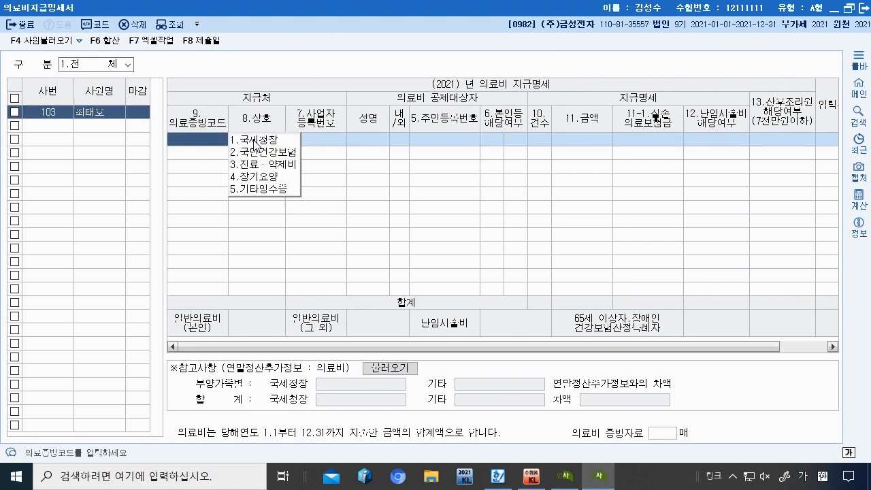
pyautogui.click(498, 477)
# Step: Check <자료 2> in the exam document and set the first receipt's 의료증빙코드 to 1.국세청장
pyautogui.scroll(3, 467, 331)
pyautogui.scroll(-3, 501, 309)
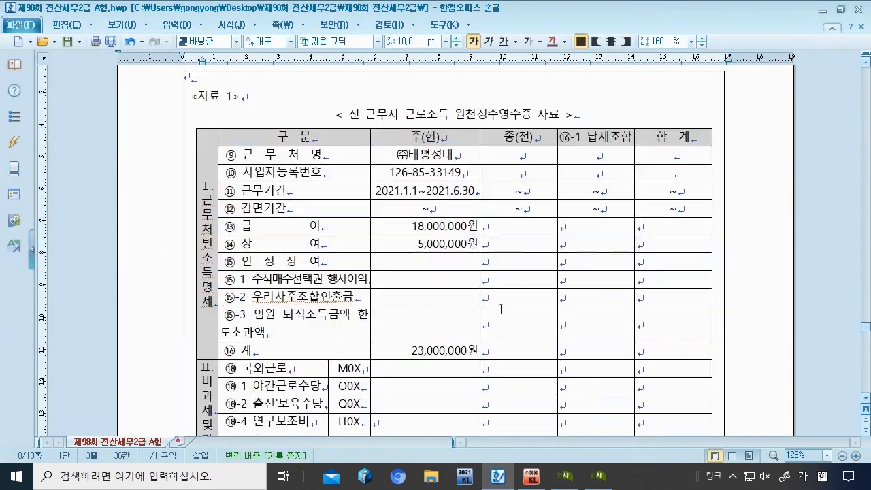
pyautogui.scroll(-15, 501, 309)
pyautogui.scroll(-3, 487, 328)
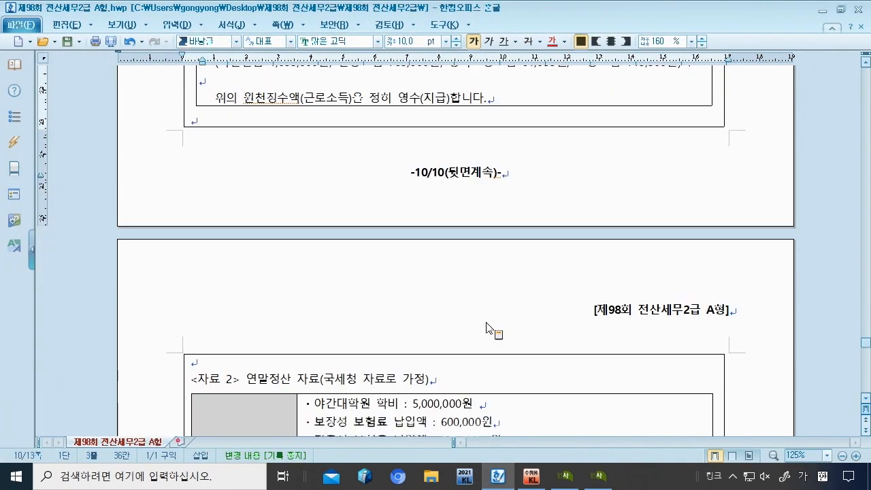
pyautogui.scroll(-3, 487, 327)
pyautogui.moveTo(325, 225); pyautogui.dragTo(428, 227)
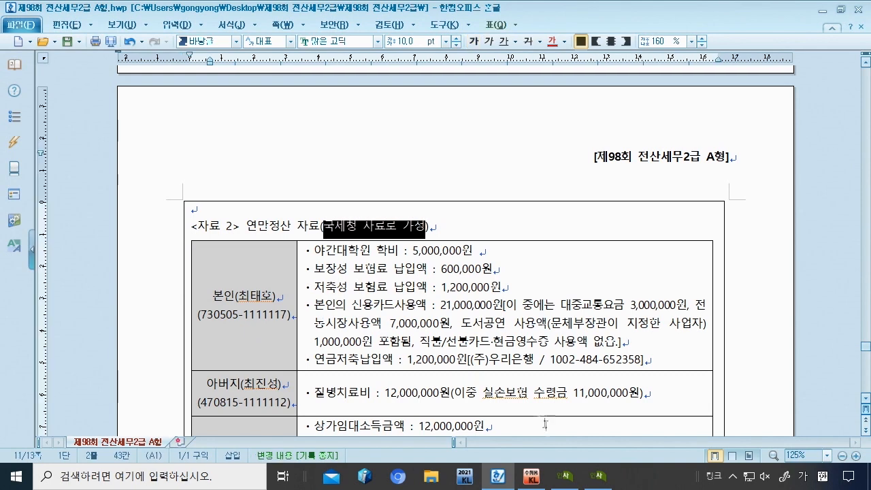
pyautogui.click(598, 476)
pyautogui.press('Return')
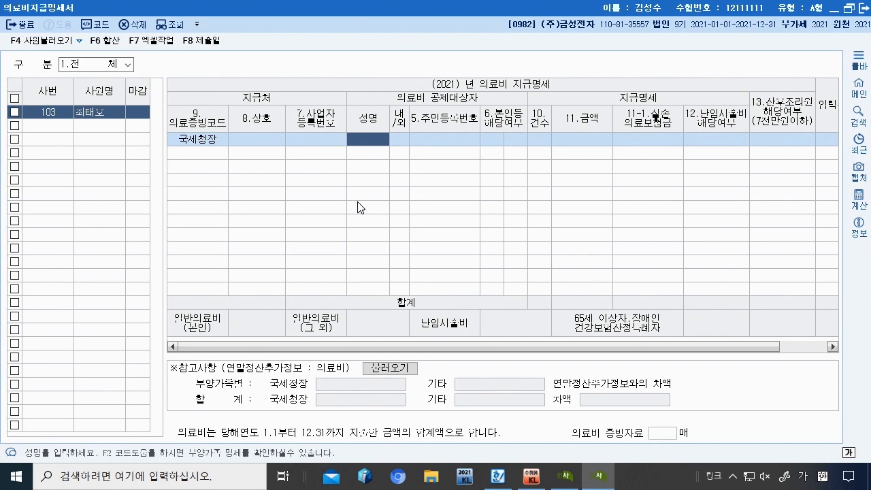
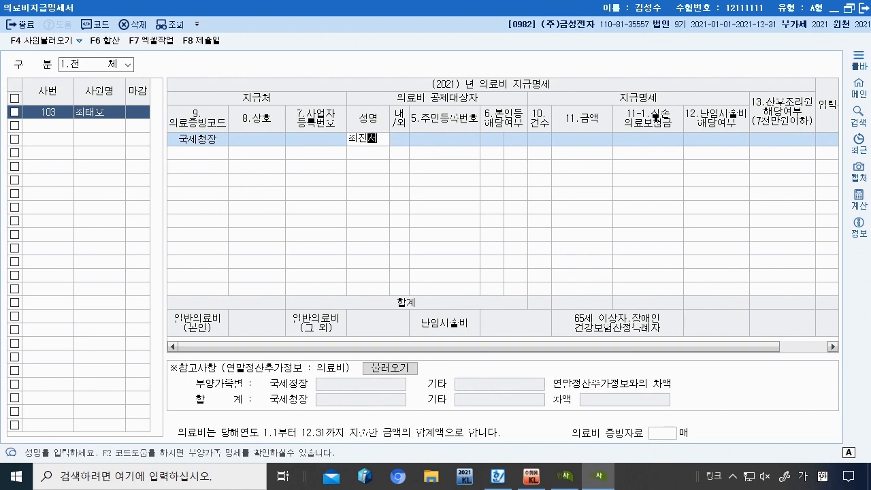
# Step: Enter the father's name, 1 내국인, his resident number and 본인등 해당여부 2
pyautogui.press('Return')
pyautogui.write('1')
pyautogui.press('Return')
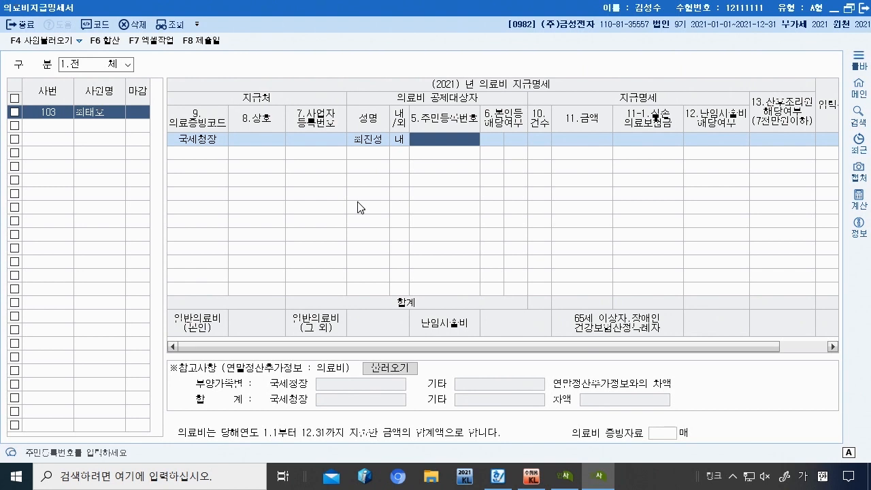
pyautogui.write('4')
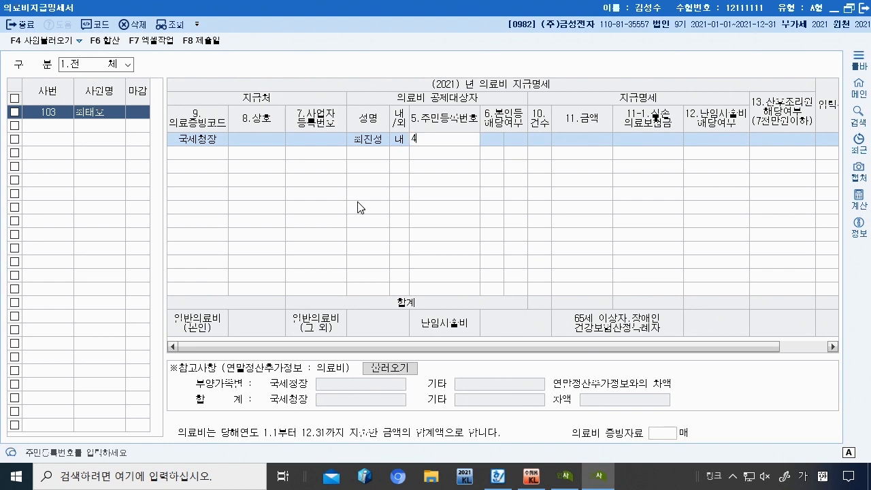
pyautogui.write('70815-1111112')
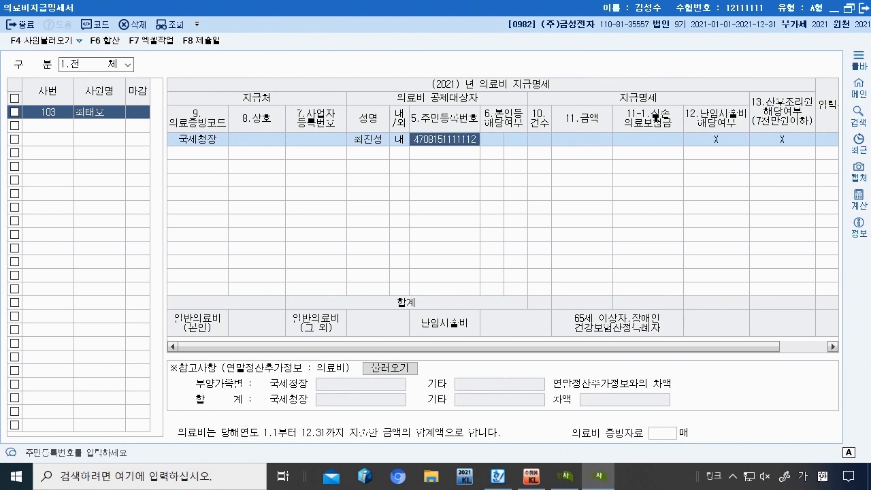
pyautogui.press('Return')
pyautogui.write('2')
pyautogui.press('Return')
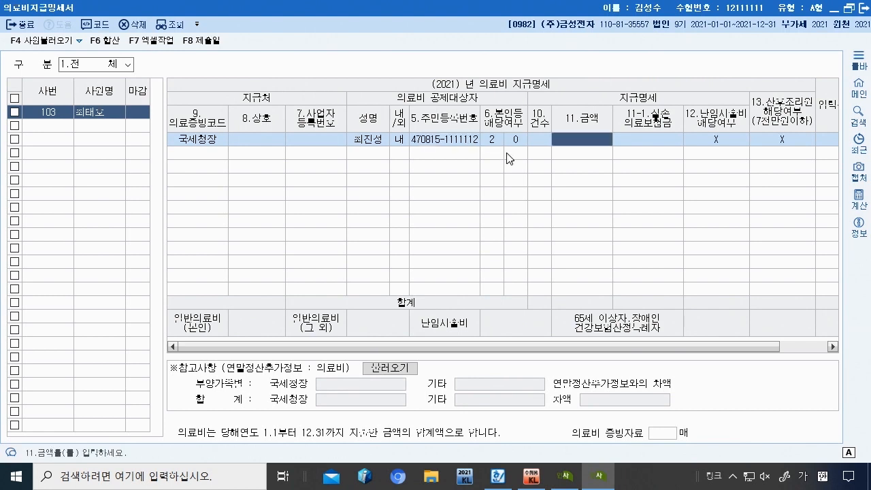
# Step: Toggle the 본인등 해당여부 value between 1 and 2, settling back on 2
pyautogui.press('Left')
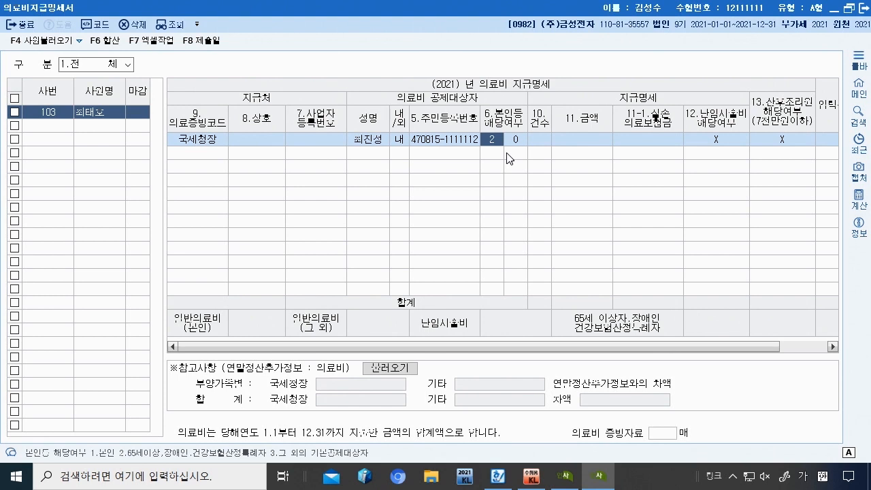
pyautogui.press('Return')
pyautogui.press('Left')
pyautogui.press('Return')
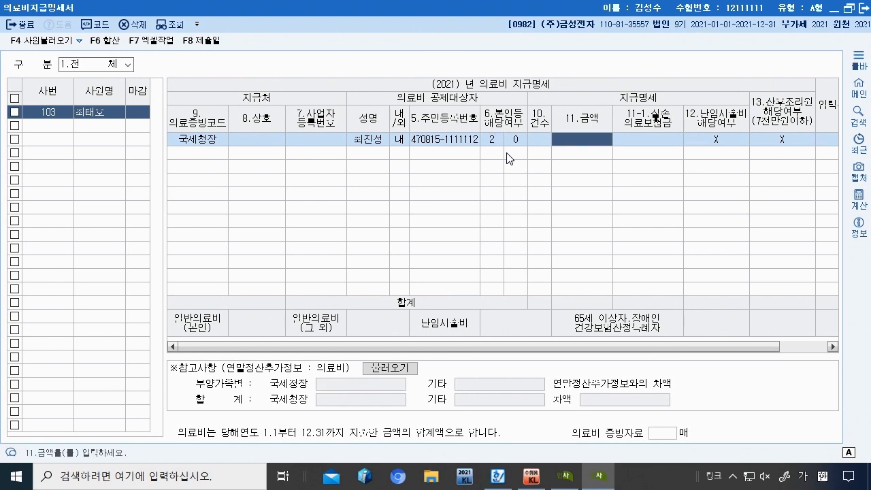
pyautogui.press('Left')
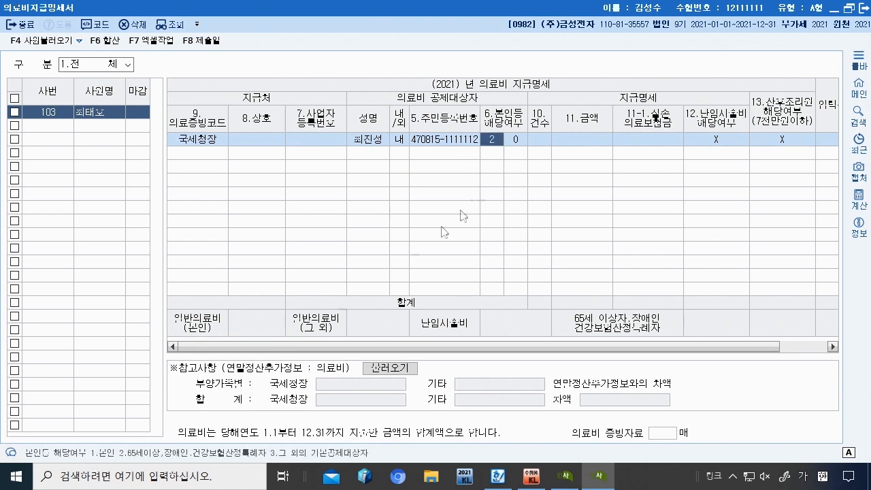
pyautogui.write('1')
pyautogui.press('Return')
pyautogui.press('Left')
pyautogui.write('2')
pyautogui.press('Return')
pyautogui.press('Left')
pyautogui.press('Return')
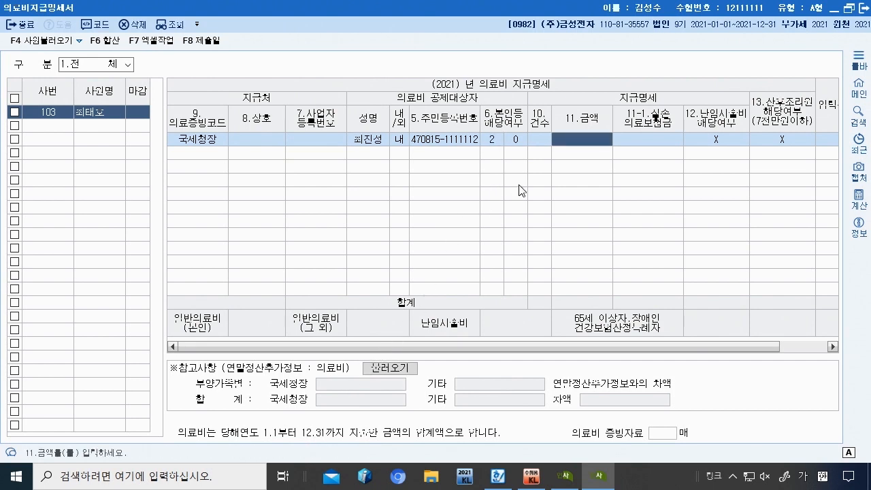
# Step: Enter 11.금액 12,000,000 and 11-1 실손의료보험금 11,000,000 for the father's line
pyautogui.write('12000000')
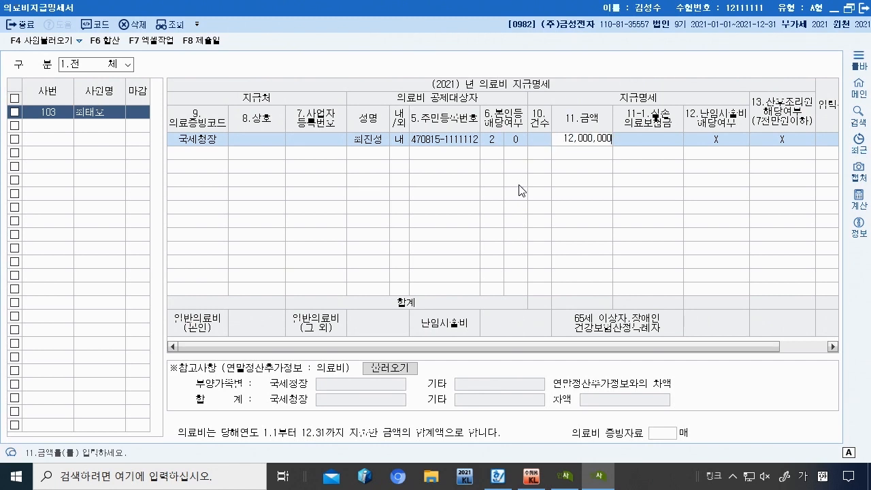
pyautogui.press('Return')
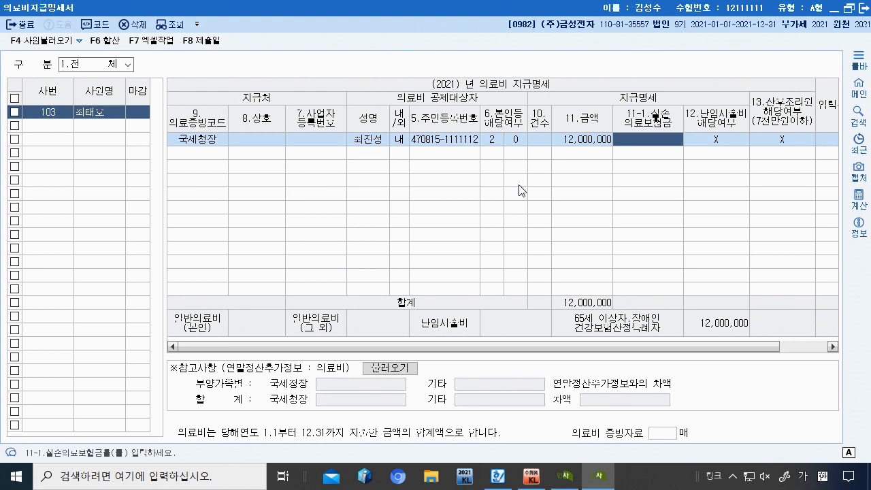
pyautogui.write('1100000')
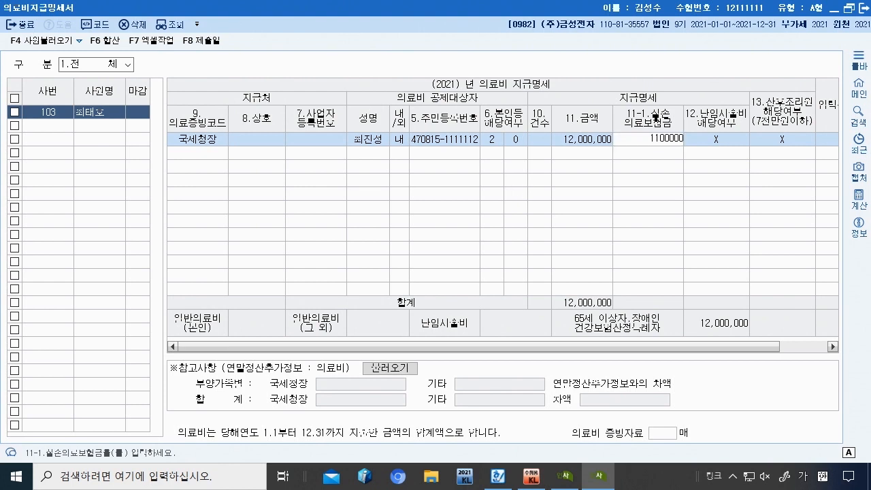
pyautogui.press('BackSpace')
pyautogui.press('BackSpace')
pyautogui.press('BackSpace')
pyautogui.press('BackSpace')
pyautogui.press('BackSpace')
pyautogui.press('BackSpace')
pyautogui.press('BackSpace')
pyautogui.write('11000000')
pyautogui.press('Return')
pyautogui.press('Return')
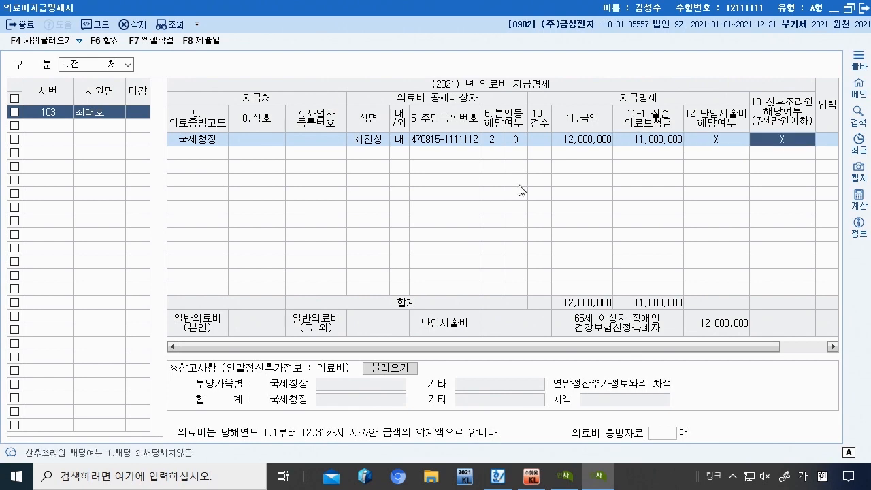
pyautogui.press('Return')
pyautogui.press('Return')
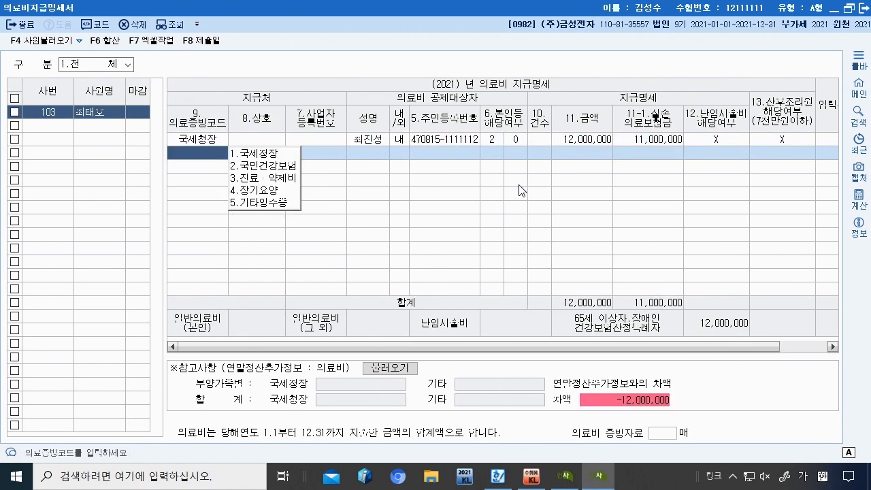
# Step: Start a 국세청장 line for another family member with name, 1 내국인 and resident number
pyautogui.write('1')
pyautogui.press('Return')
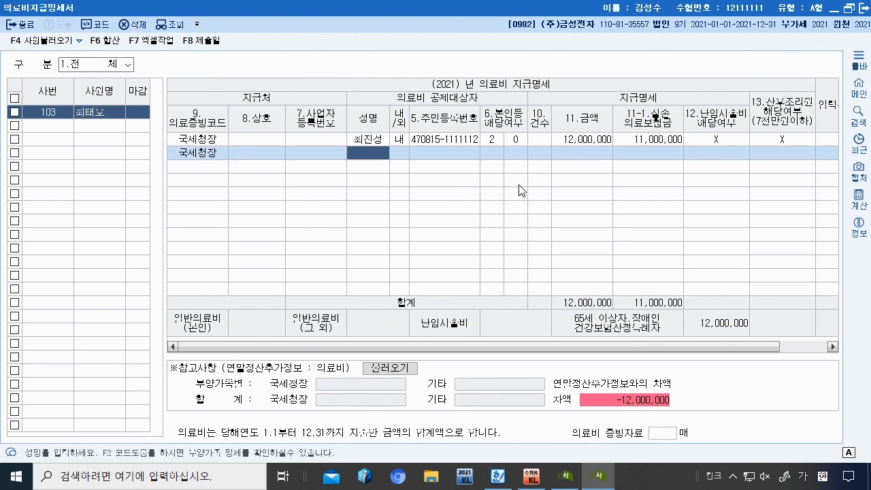
pyautogui.write('ㄱ')
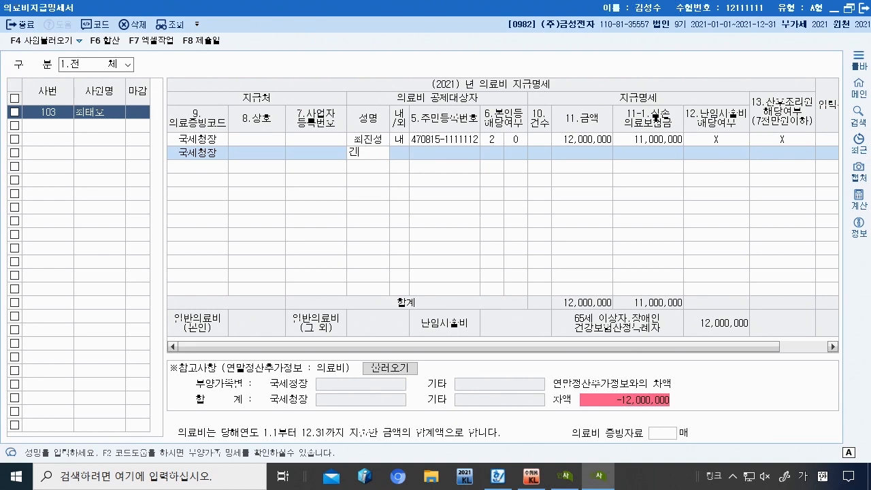
pyautogui.press('Return')
pyautogui.write('1')
pyautogui.press('Return')
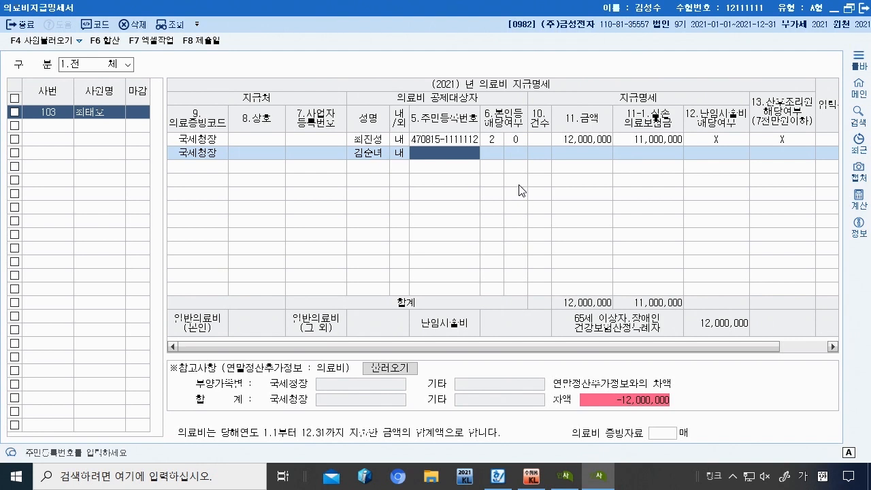
pyautogui.write('540')
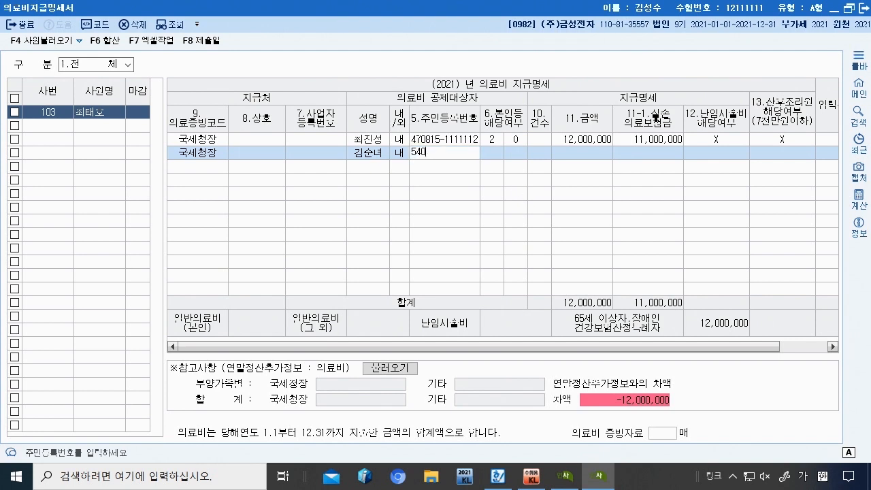
pyautogui.write('804-22222222222')
pyautogui.press('Return')
# Step: Set that line's 본인등 category to 2 and 금액 to 3,000,000
pyautogui.write('2222')
pyautogui.press('Return')
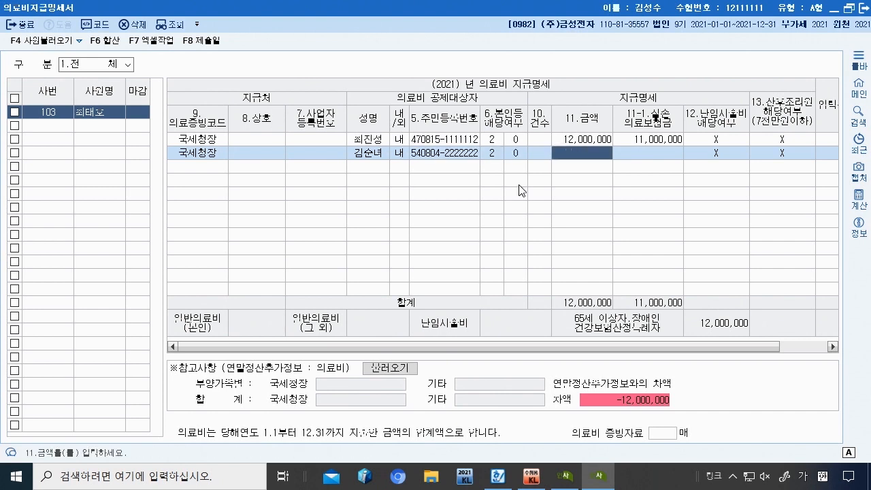
pyautogui.write('3000000')
pyautogui.press('Return')
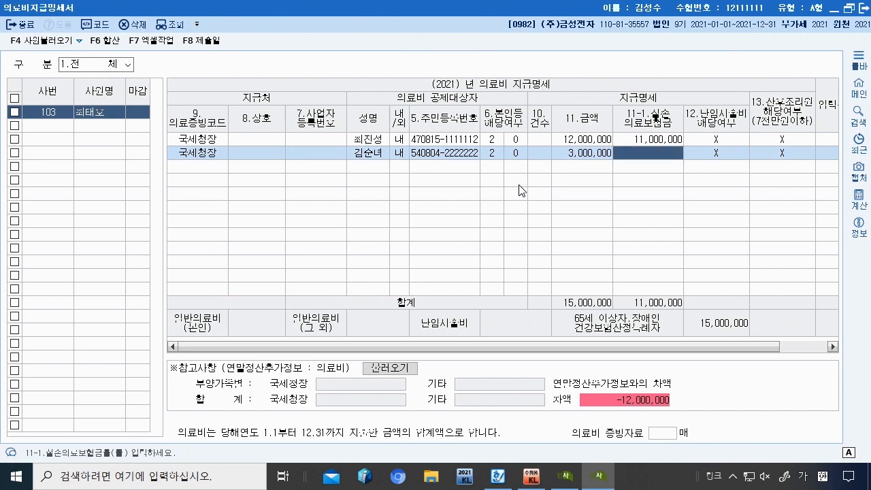
pyautogui.press('Return')
pyautogui.press('Return')
pyautogui.press('Return')
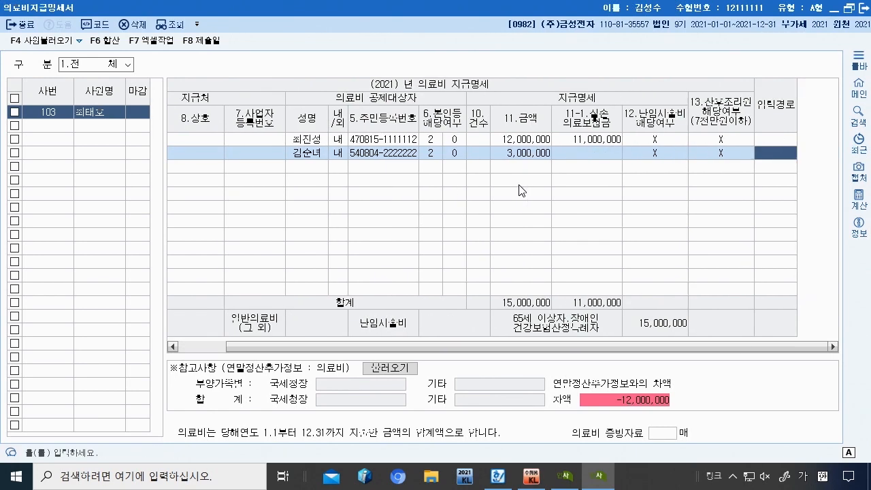
pyautogui.press('Return')
pyautogui.write('1')
pyautogui.press('Return')
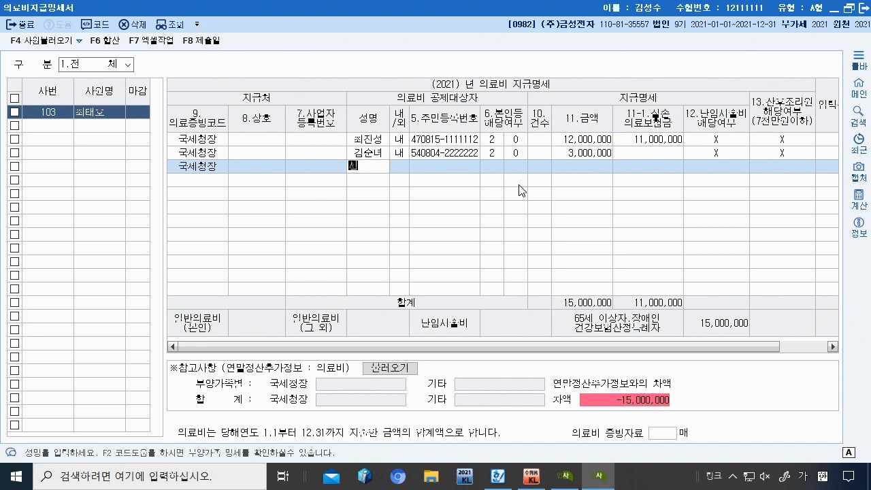
# Step: Enter the third family member's name, 1 내국인, resident number and 본인등 category 3
pyautogui.press('Return')
pyautogui.write('1')
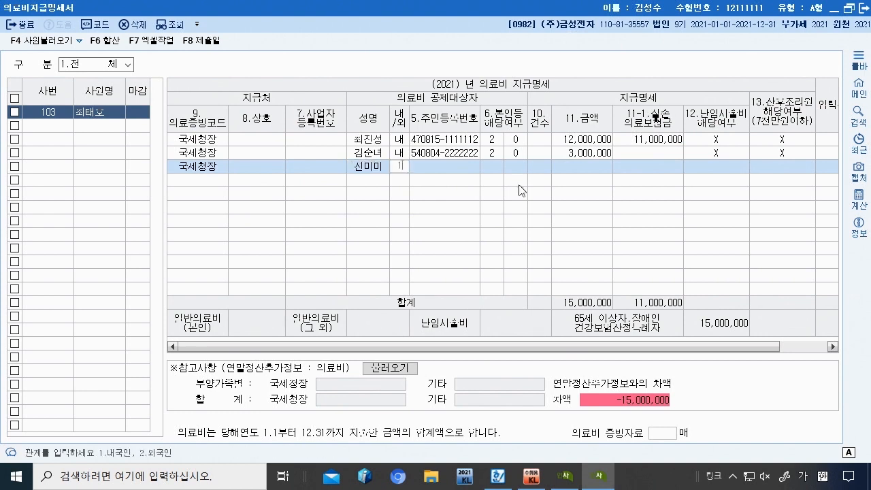
pyautogui.press('Return')
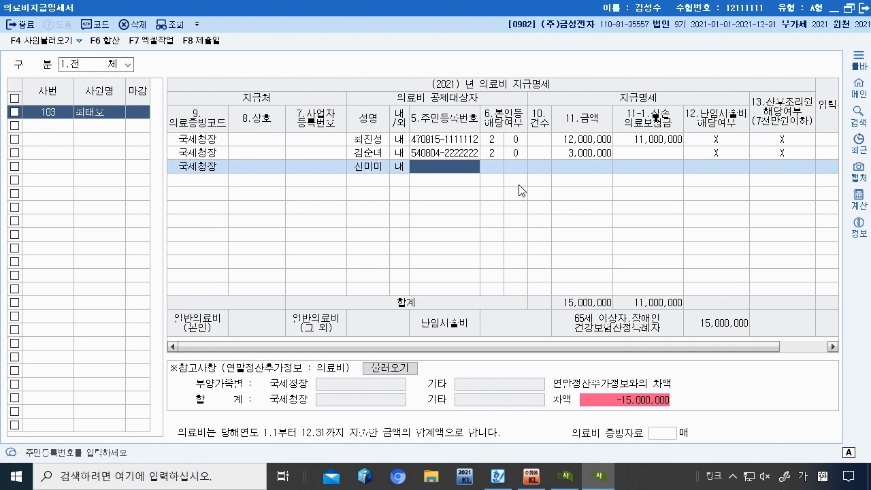
pyautogui.write('78082222222220')
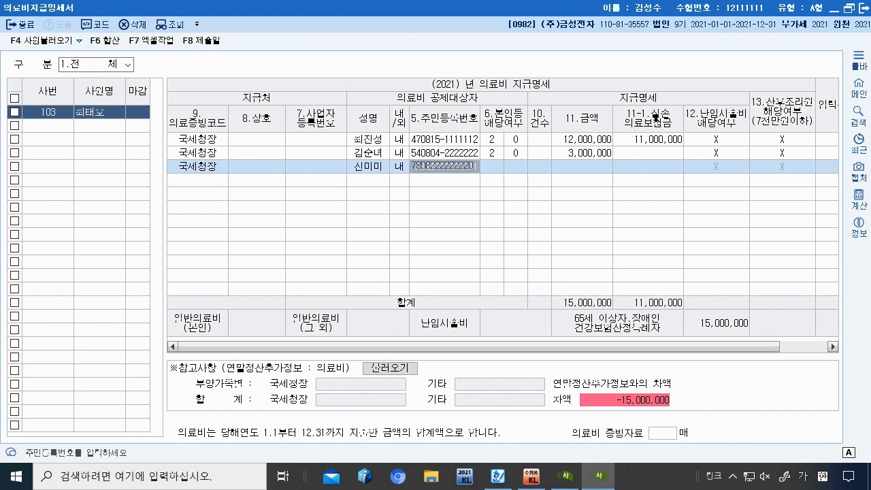
pyautogui.press('Return')
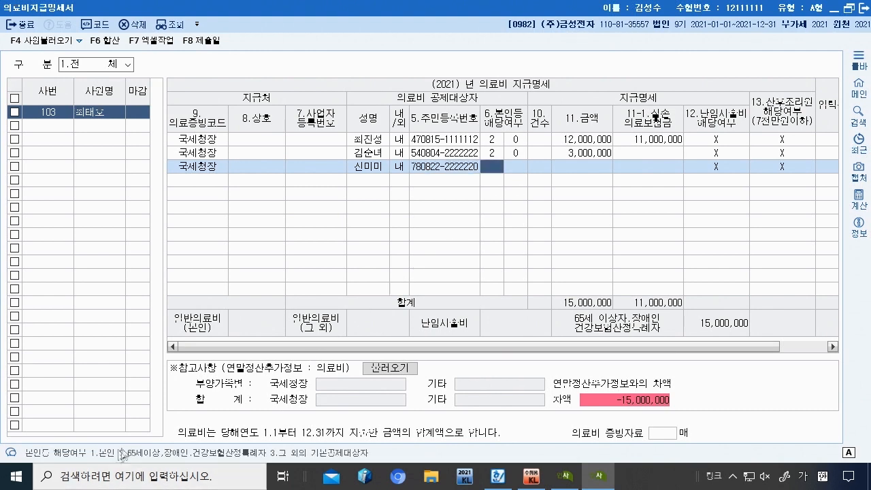
pyautogui.write('3')
pyautogui.press('Return')
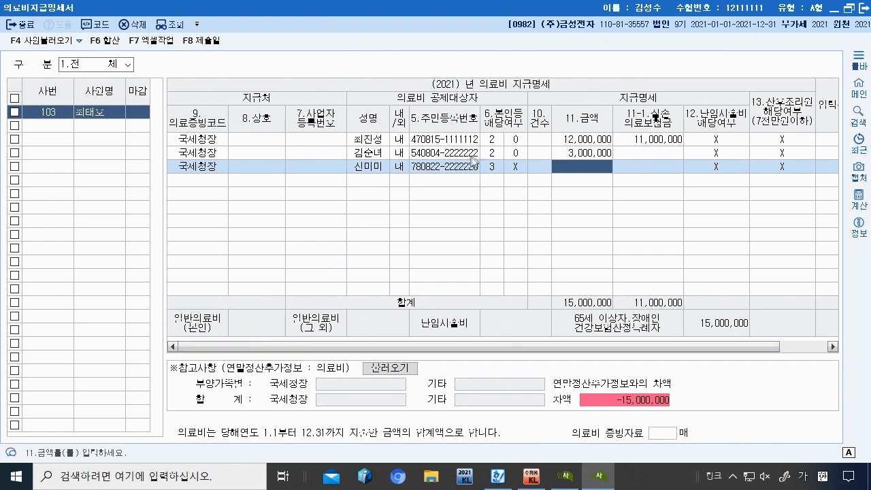
# Step: Compare the three lines' categories, enter 3,000,000 with 1,700,000 reimbursed, and close the statement
pyautogui.click(493, 166)
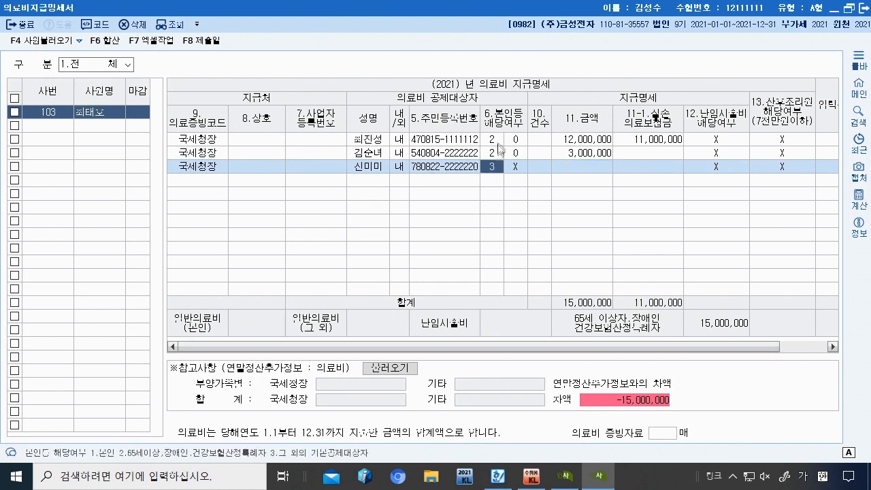
pyautogui.click(494, 139)
pyautogui.click(494, 152)
pyautogui.click(495, 166)
pyautogui.click(580, 166)
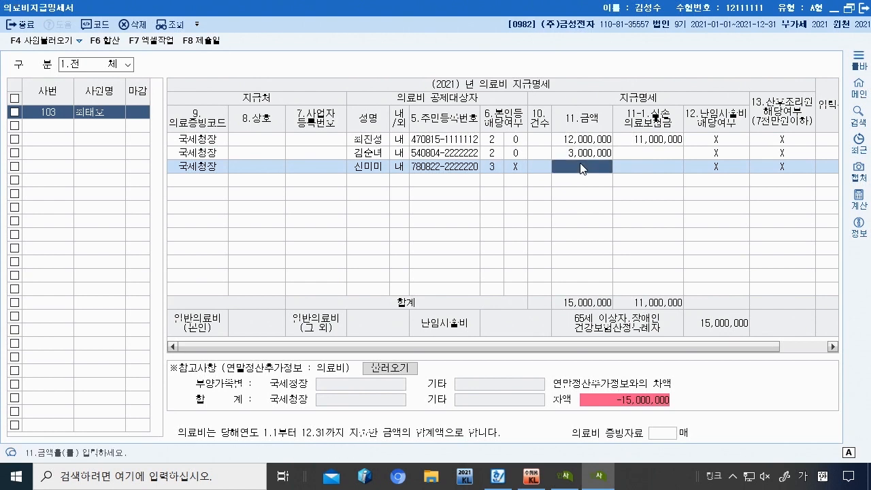
pyautogui.write('3000000')
pyautogui.press('Return')
pyautogui.write('1700000')
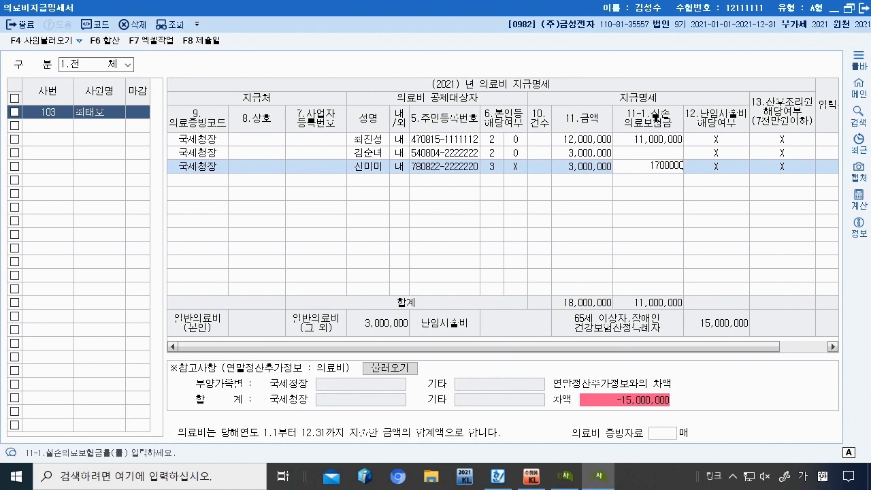
pyautogui.press('Return')
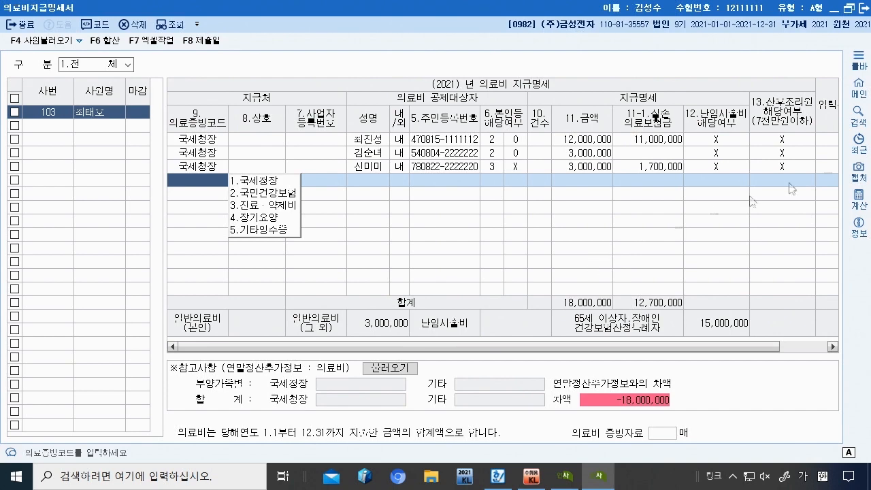
pyautogui.click(865, 8)
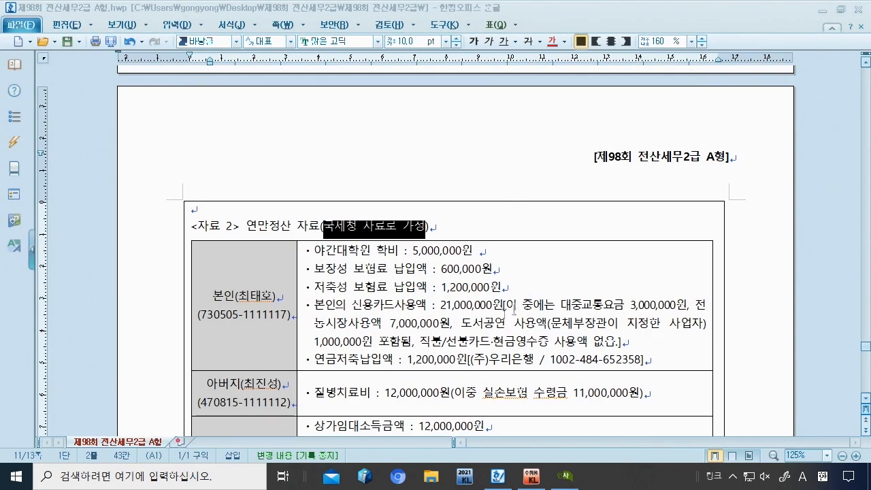
# Step: Go to the 연말정산입력 page, select the 보장성보험 일반 지출액 cell, and bring up the exam data
pyautogui.click(532, 477)
pyautogui.click(565, 477)
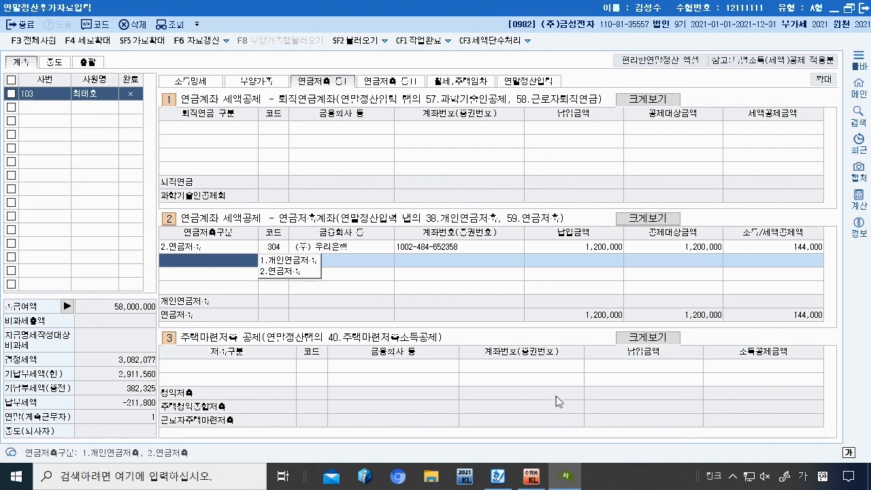
pyautogui.click(431, 86)
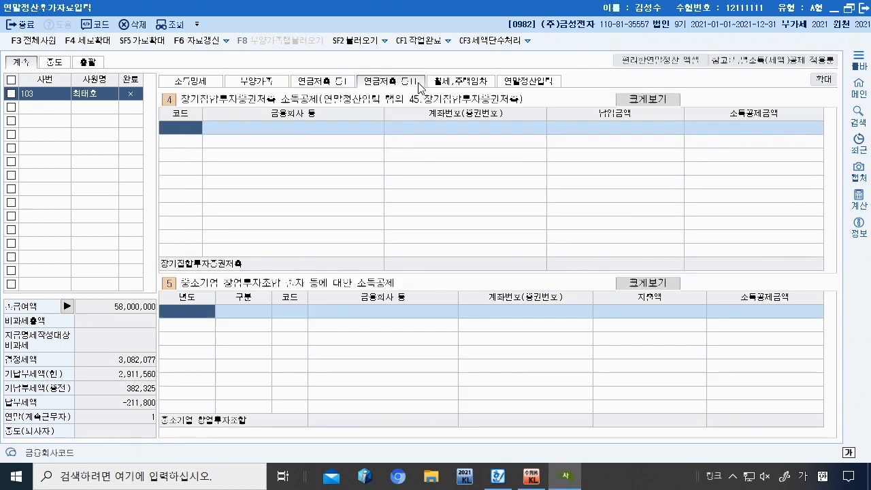
pyautogui.click(505, 81)
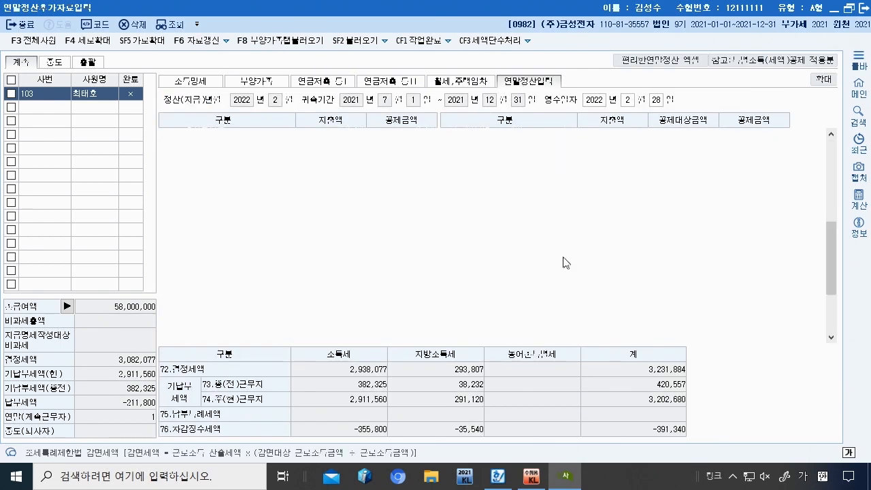
pyautogui.scroll(-5, 599, 204)
pyautogui.click(602, 195)
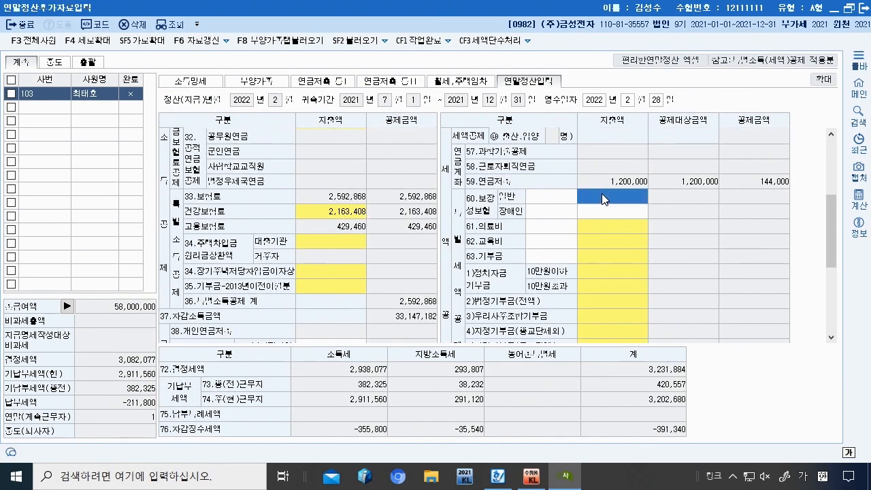
pyautogui.click(498, 476)
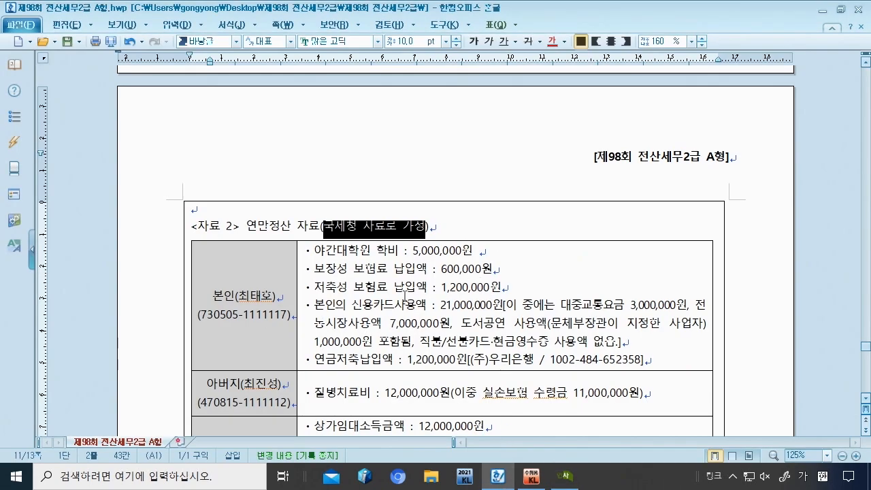
pyautogui.scroll(-1, 403, 268)
pyautogui.moveTo(316, 217); pyautogui.dragTo(537, 217)
pyautogui.click(367, 237)
pyautogui.moveTo(352, 216); pyautogui.dragTo(490, 214)
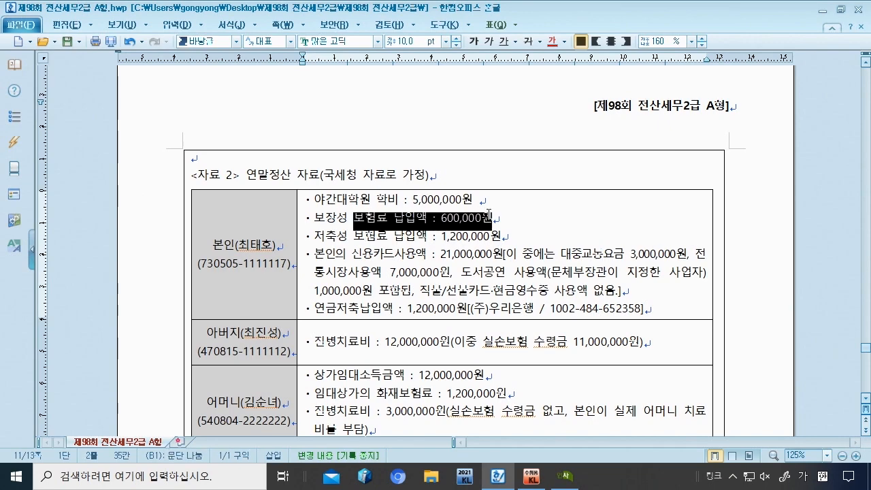
pyautogui.scroll(-3, 490, 215)
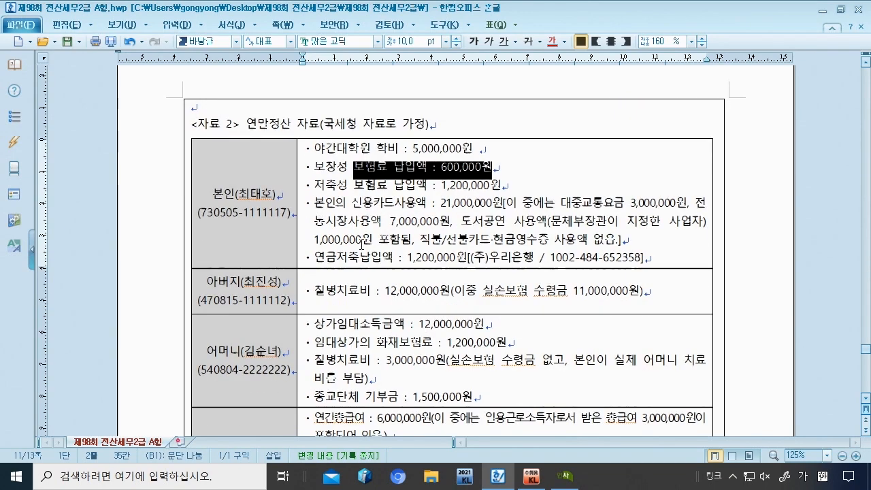
pyautogui.scroll(-1, 349, 279)
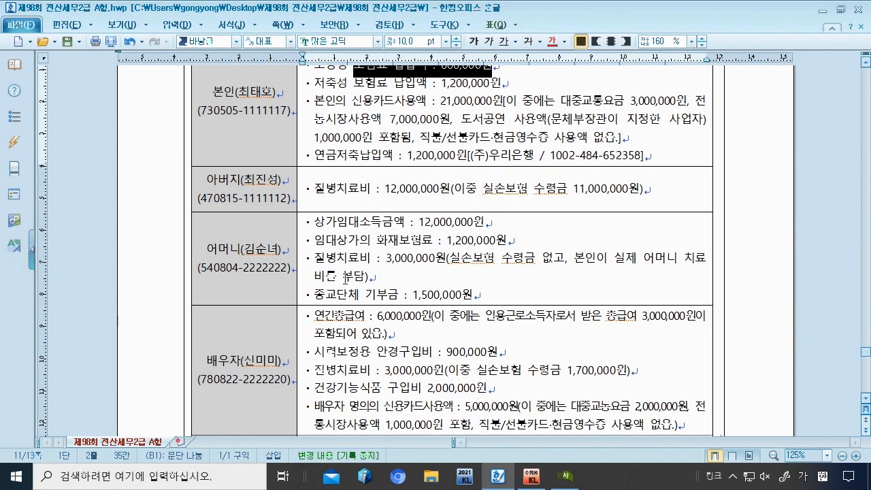
pyautogui.moveTo(325, 239); pyautogui.dragTo(511, 239)
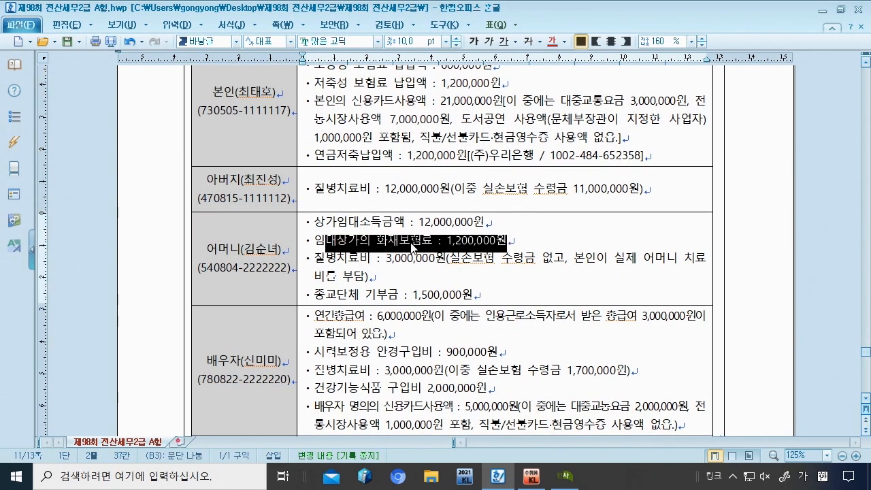
pyautogui.scroll(-2, 405, 251)
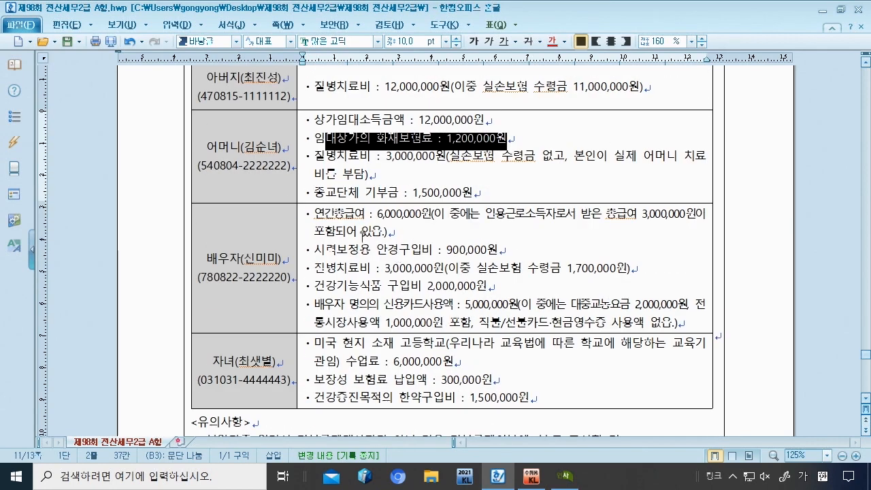
pyautogui.scroll(-1, 363, 234)
pyautogui.moveTo(315, 328); pyautogui.dragTo(513, 329)
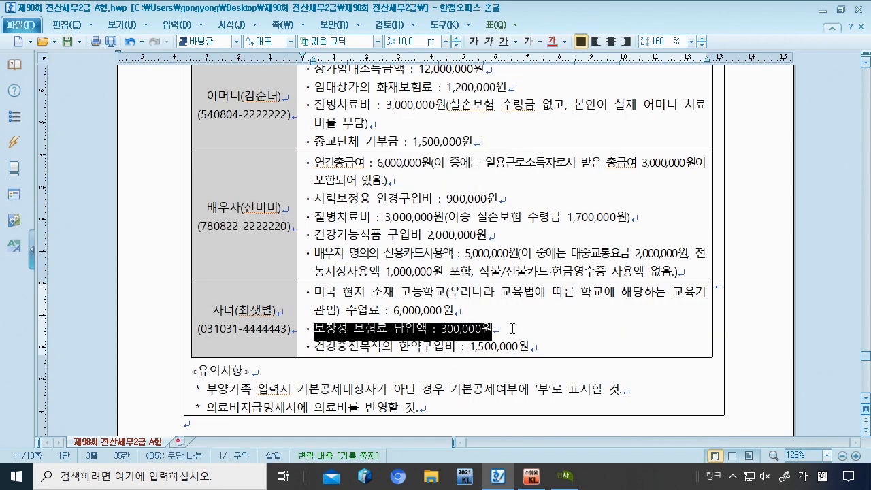
pyautogui.doubleClick(444, 329)
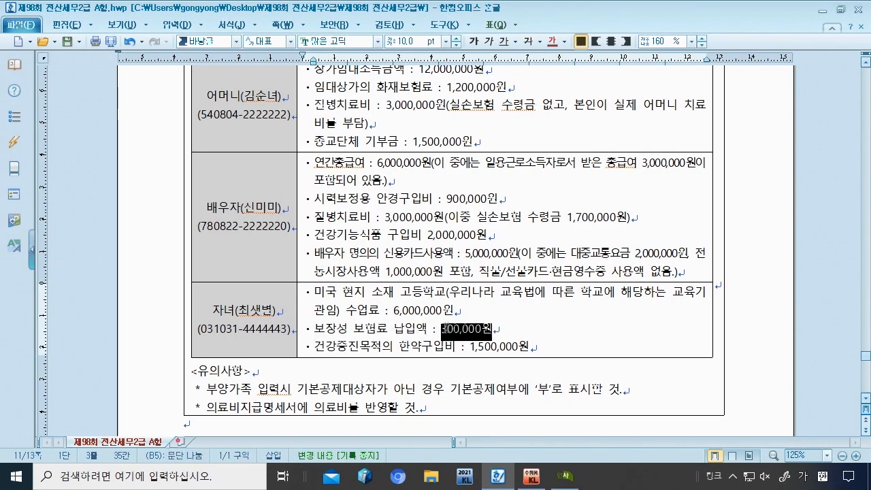
pyautogui.scroll(5, 437, 168)
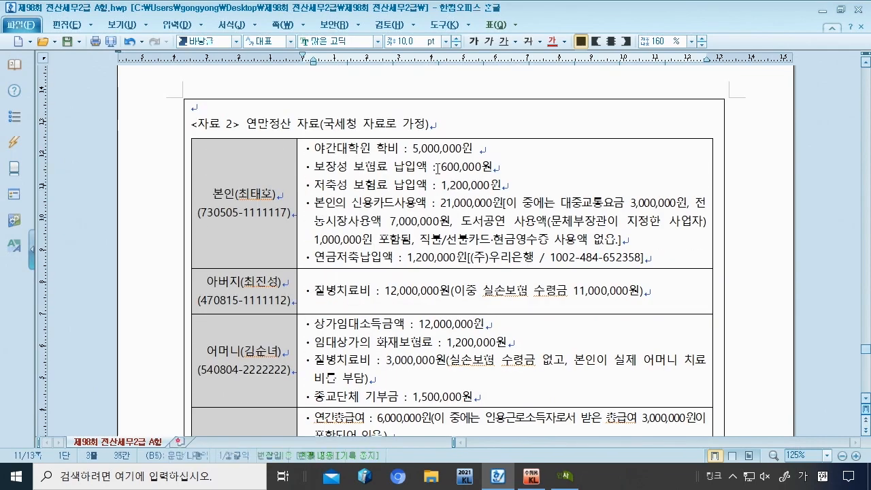
pyautogui.moveTo(437, 168); pyautogui.dragTo(493, 167)
# Step: Enter 900,000 as the 60.보장성보험 일반 premium, giving a 108,000 credit
pyautogui.click(565, 475)
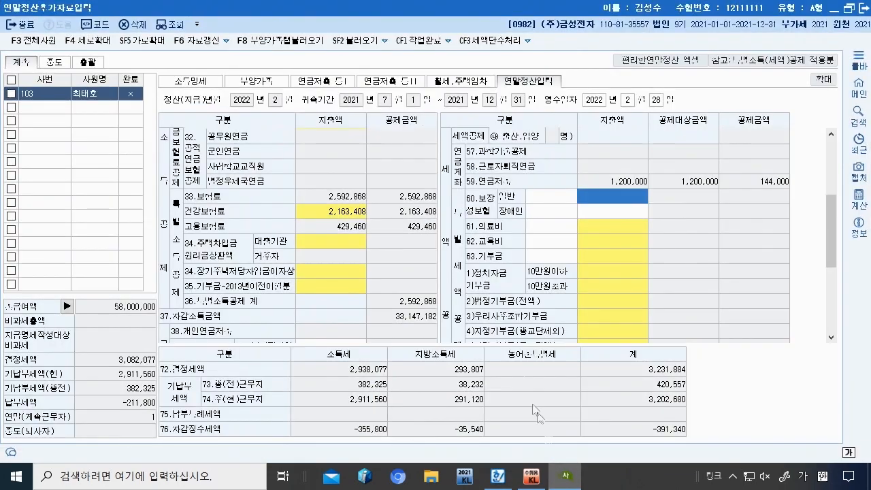
pyautogui.write('6')
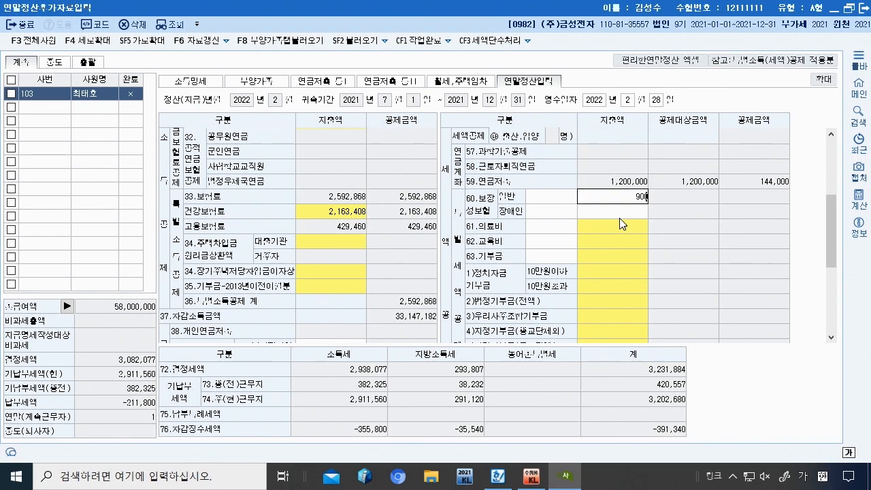
pyautogui.press('Return')
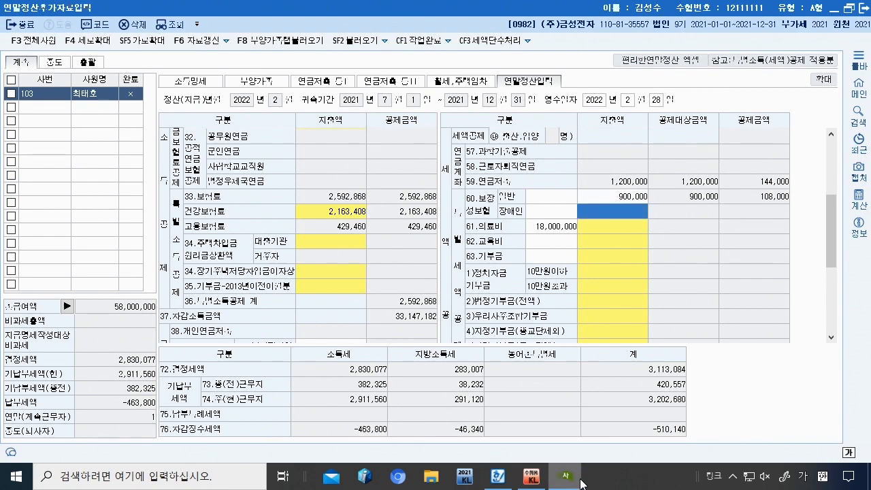
# Step: Check the savings insurance 1,200,000 figure in the exam data, then move down to 61.의료비
pyautogui.click(498, 477)
pyautogui.moveTo(447, 185); pyautogui.dragTo(501, 186)
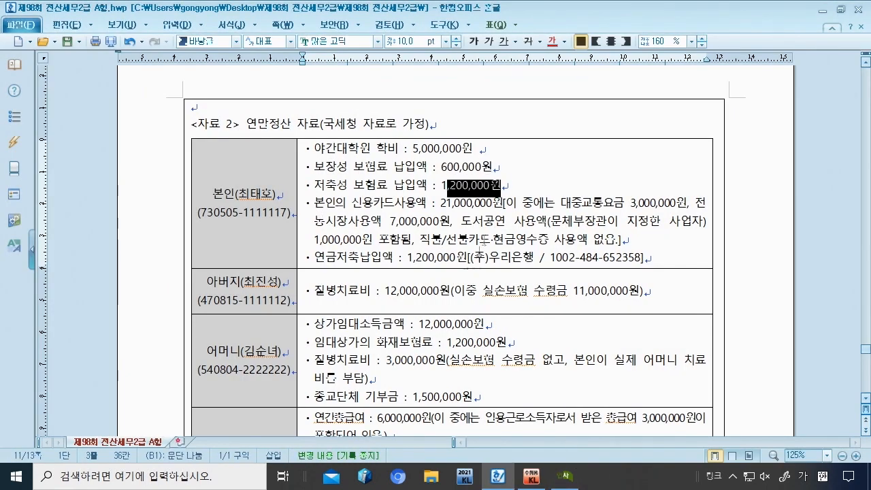
pyautogui.scroll(-2, 470, 340)
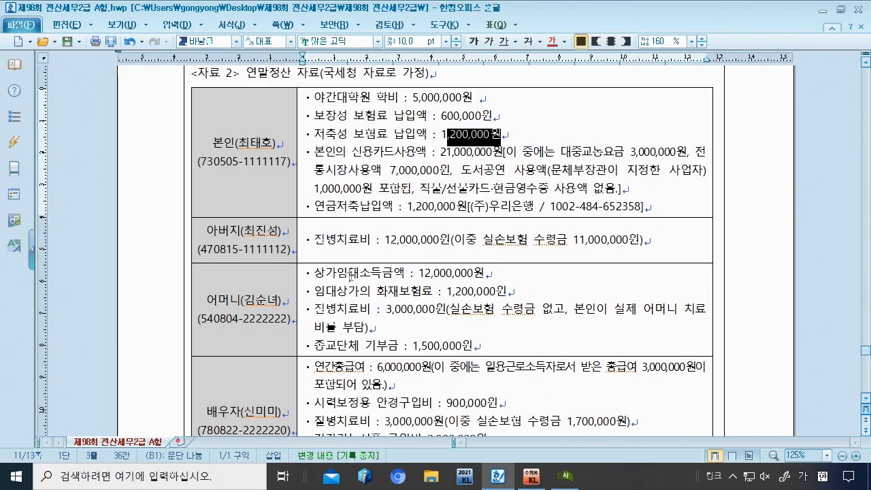
pyautogui.moveTo(451, 290); pyautogui.dragTo(507, 291)
pyautogui.scroll(3, 476, 315)
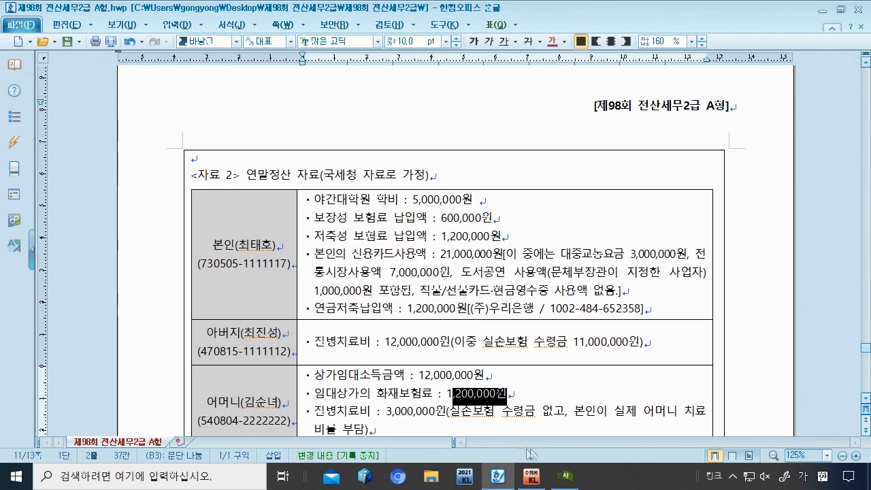
pyautogui.click(565, 476)
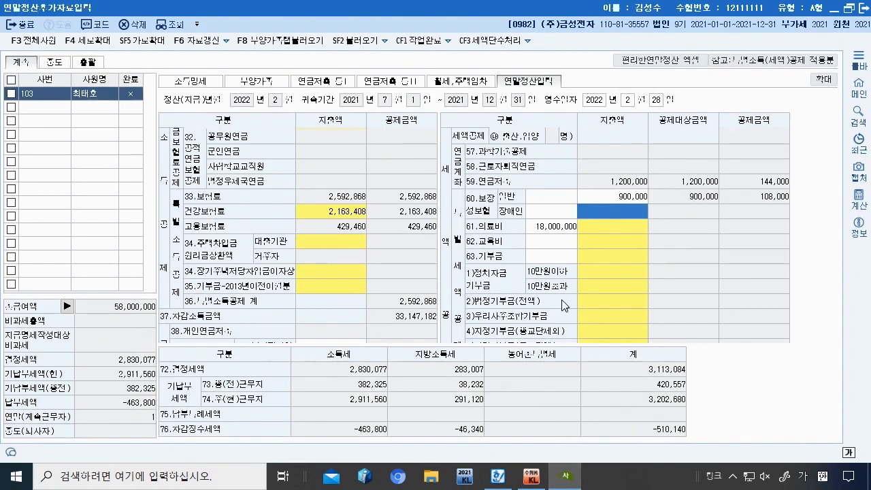
pyautogui.press('Return')
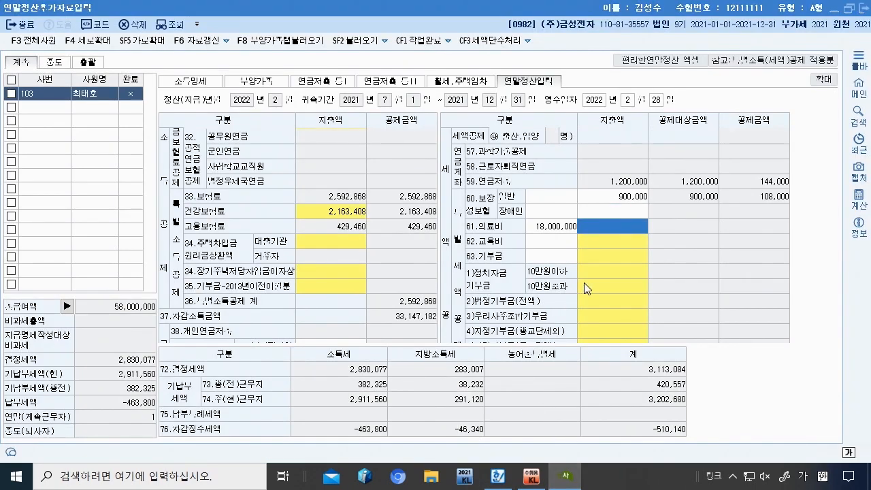
# Step: Enter the father's 12,000,000 medical bill as the over-65/disabled medical expense
pyautogui.press('Return')
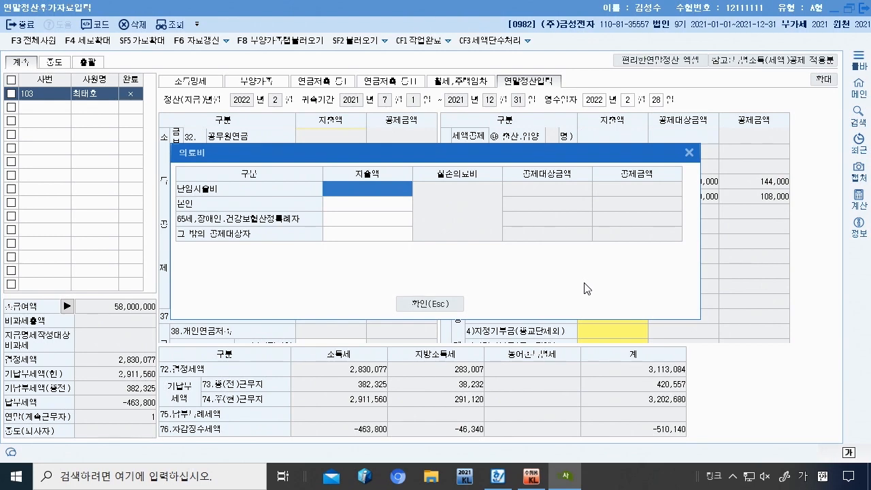
pyautogui.click(497, 477)
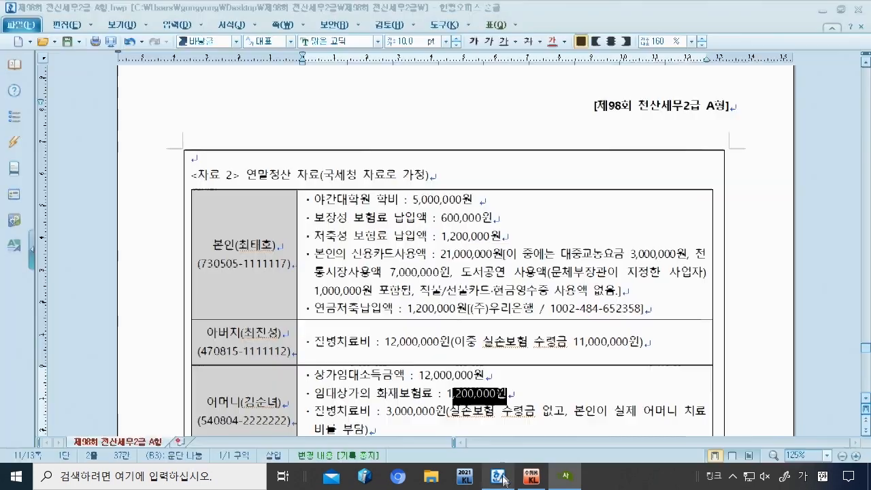
pyautogui.scroll(-3, 383, 288)
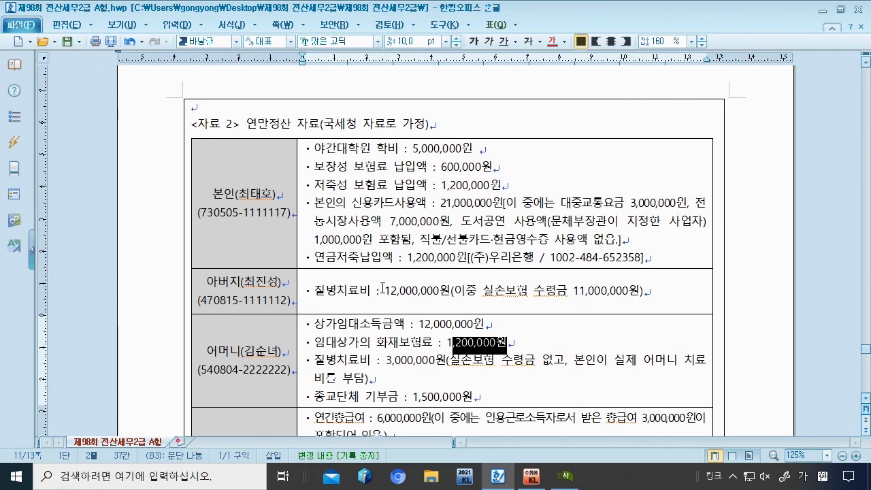
pyautogui.moveTo(312, 240); pyautogui.dragTo(450, 242)
pyautogui.click(564, 476)
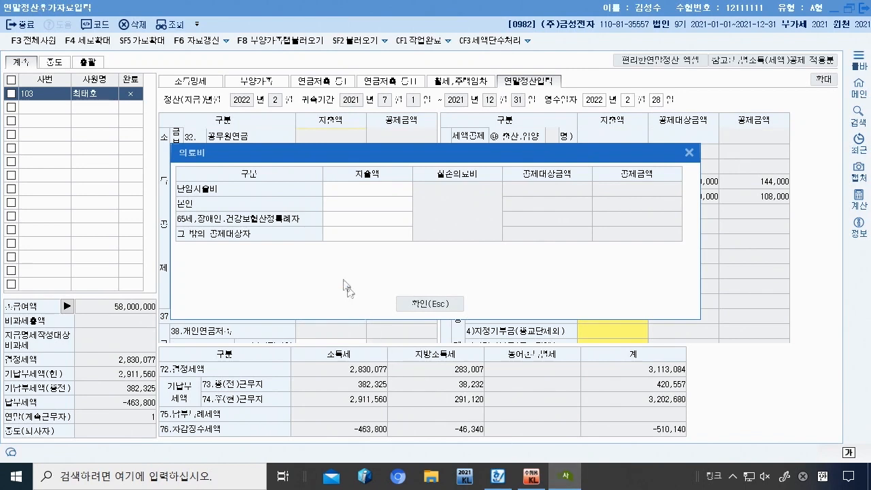
pyautogui.click(365, 218)
pyautogui.write('12,000,000')
pyautogui.press('Return')
# Step: Add the mother's 3,000,000 bill, making the over-65/disabled medical expense 15,000,000
pyautogui.click(571, 484)
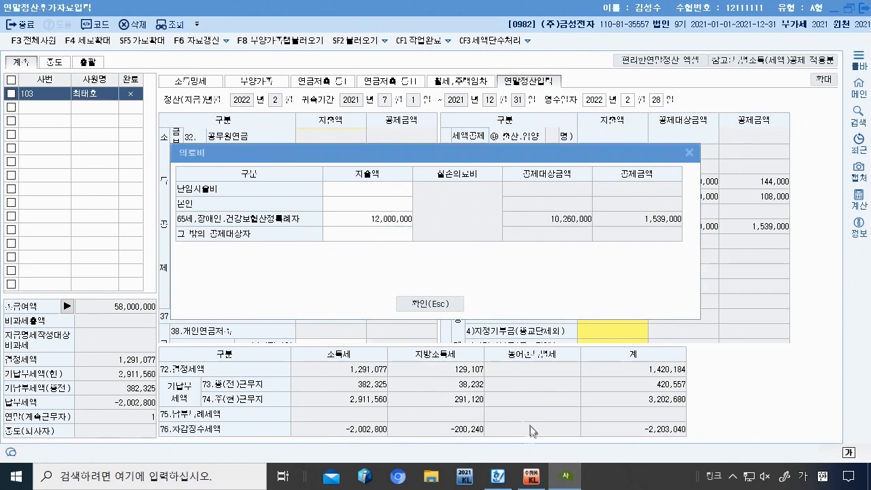
pyautogui.click(498, 476)
pyautogui.scroll(-3, 370, 327)
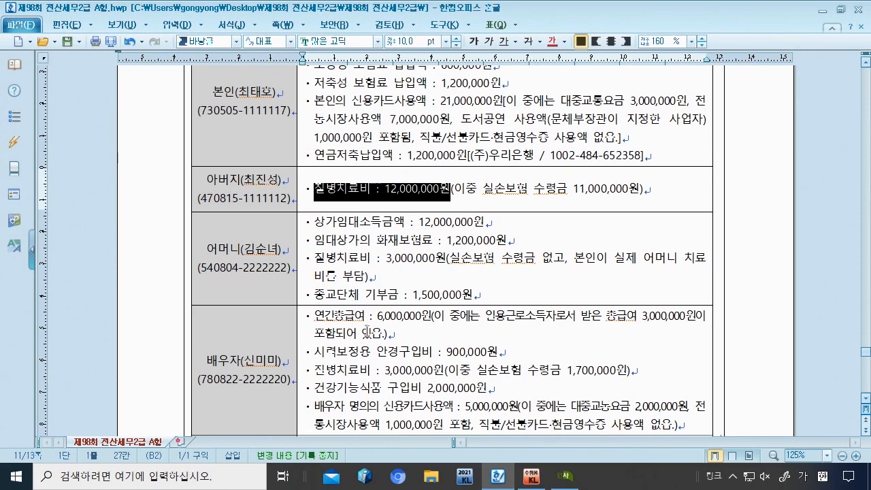
pyautogui.moveTo(386, 258); pyautogui.dragTo(443, 259)
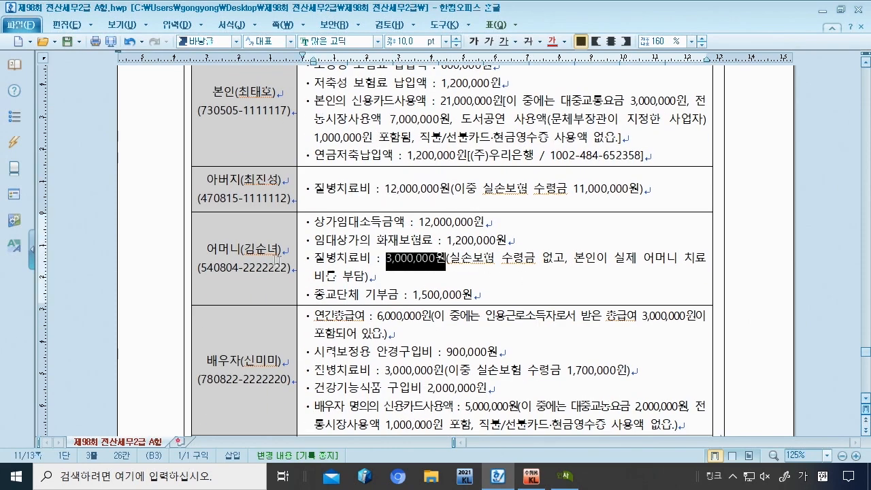
pyautogui.click(565, 476)
pyautogui.click(367, 218)
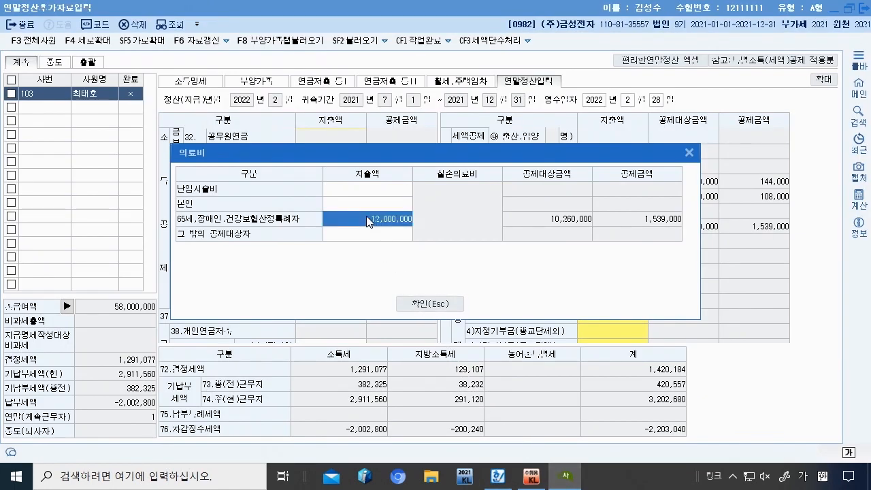
pyautogui.write('15000000')
pyautogui.press('Return')
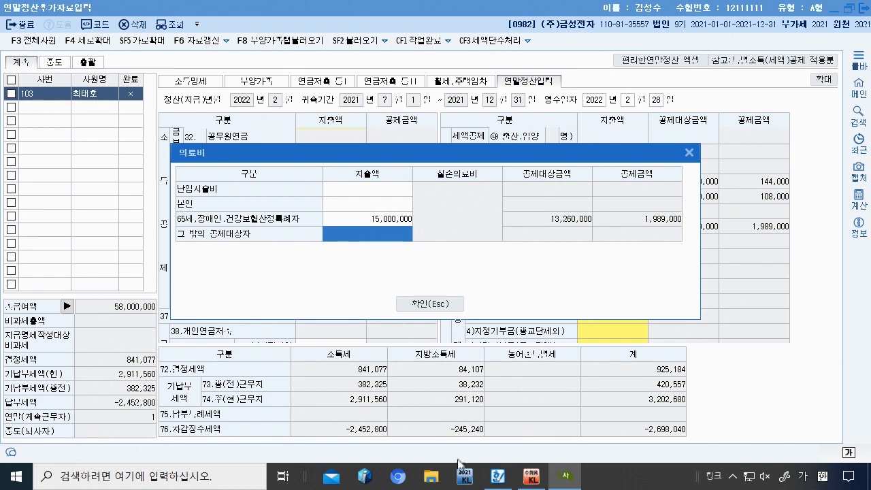
pyautogui.click(499, 477)
# Step: Find the spouse's 3,000,000 medical bill and the 900,000 eyeglasses cost in the exam data
pyautogui.scroll(-3, 470, 391)
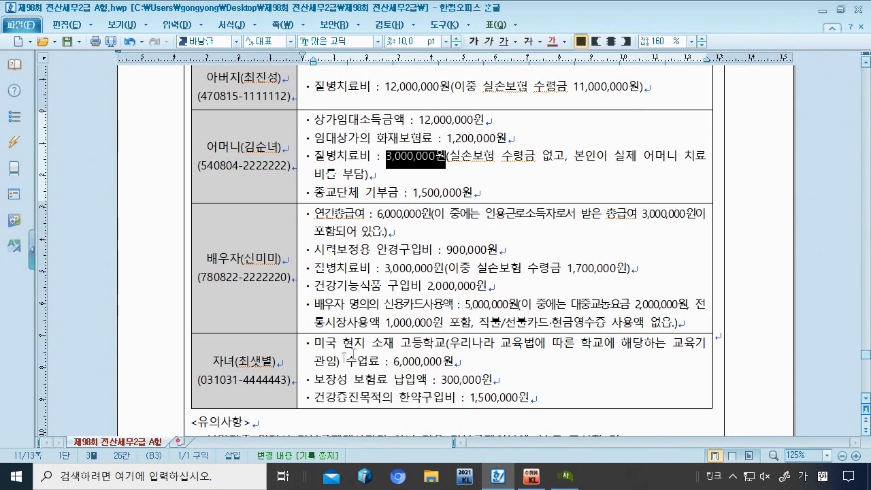
pyautogui.moveTo(385, 268); pyautogui.dragTo(504, 250)
pyautogui.moveTo(446, 250); pyautogui.dragTo(486, 250)
pyautogui.moveTo(385, 267); pyautogui.dragTo(487, 250)
pyautogui.moveTo(349, 287); pyautogui.dragTo(483, 286)
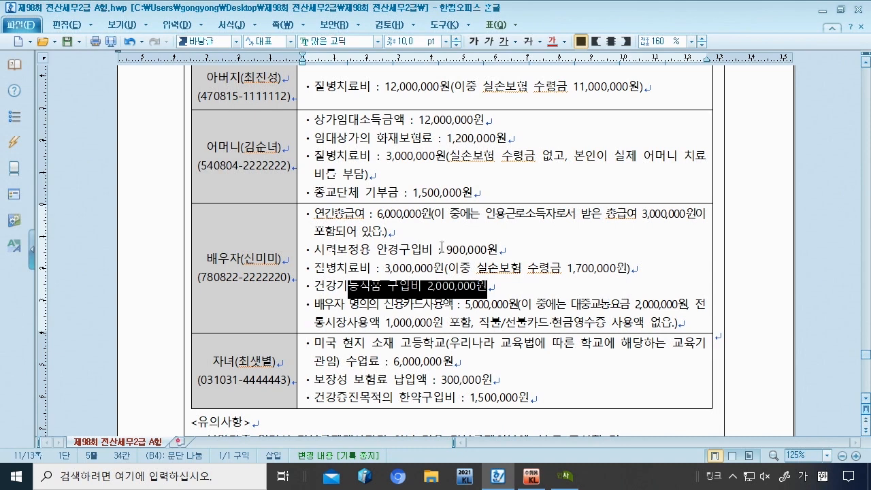
pyautogui.moveTo(442, 249); pyautogui.dragTo(506, 250)
pyautogui.moveTo(390, 269); pyautogui.dragTo(426, 268)
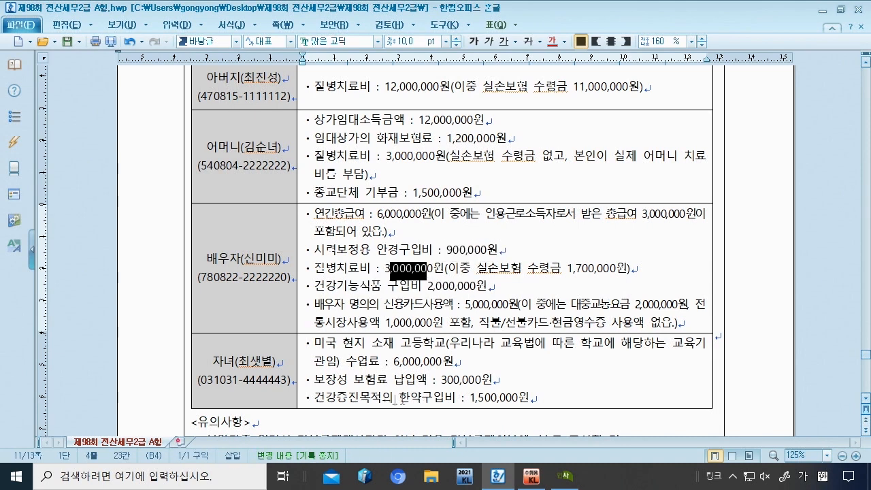
pyautogui.click(450, 249)
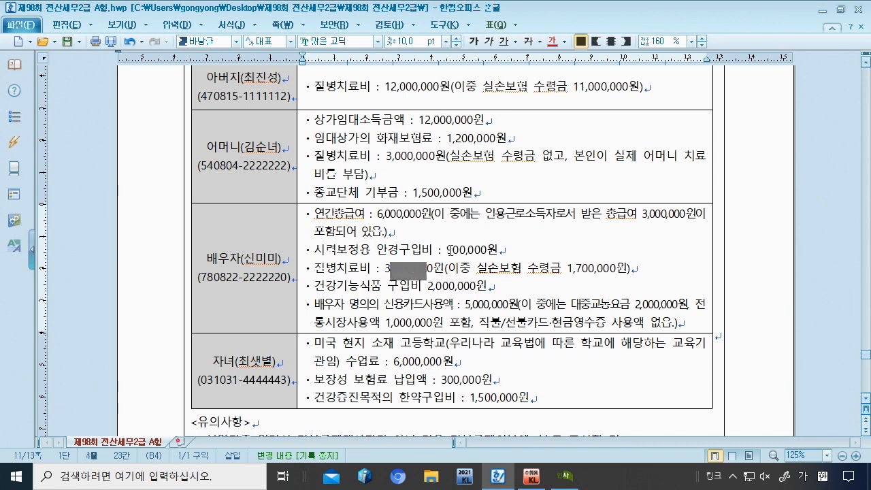
# Step: Enter 3,500,000 for other dependents in the medical breakdown and confirm it
pyautogui.click(564, 476)
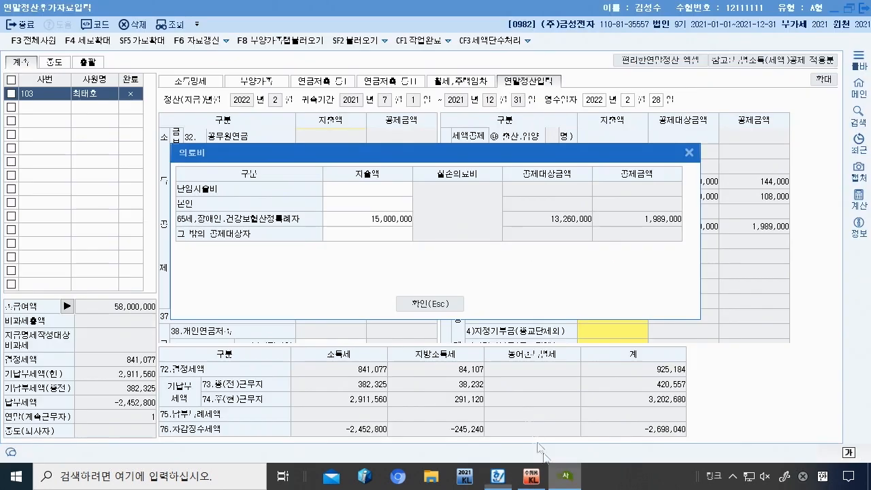
pyautogui.click(397, 238)
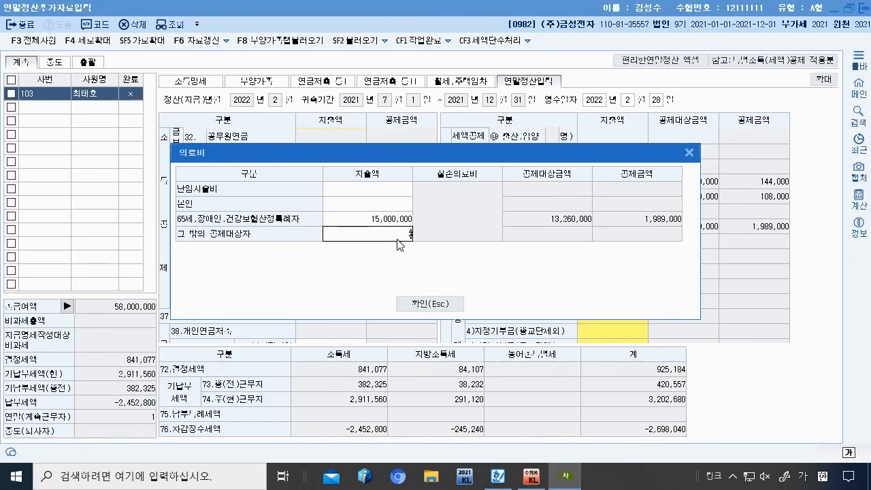
pyautogui.click(448, 306)
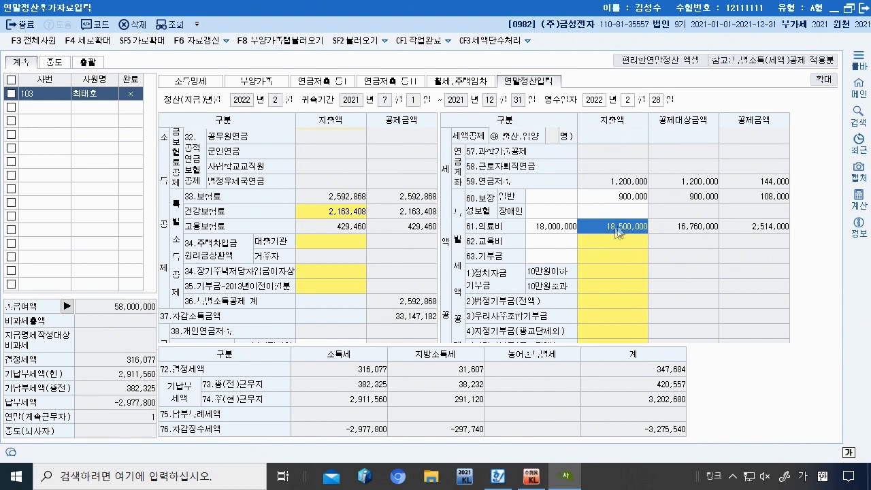
pyautogui.press('Escape')
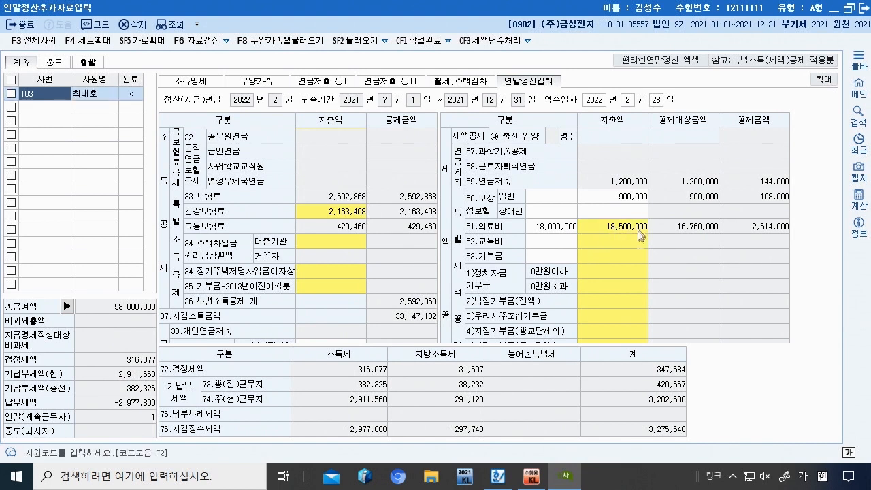
# Step: Reopen the medical breakdown to verify the 15,000,000 and 3,500,000 amounts, then close it
pyautogui.click(630, 244)
pyautogui.click(637, 225)
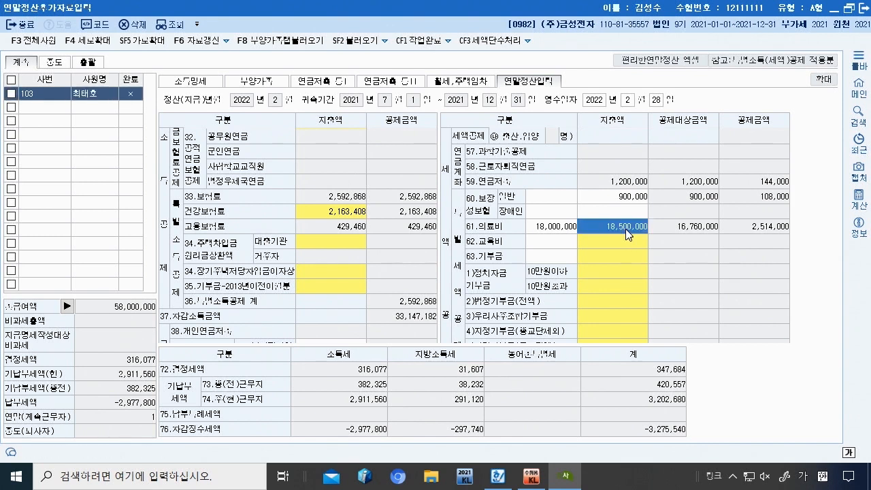
pyautogui.doubleClick(625, 229)
pyautogui.click(377, 223)
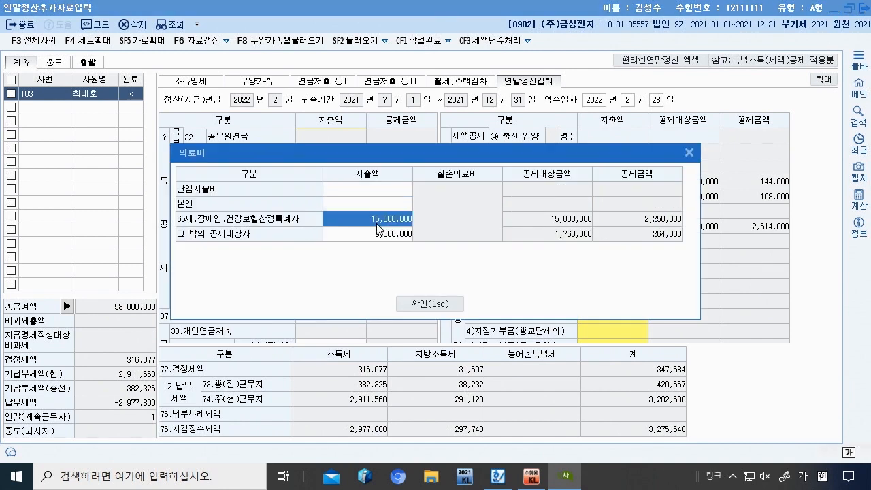
pyautogui.click(383, 235)
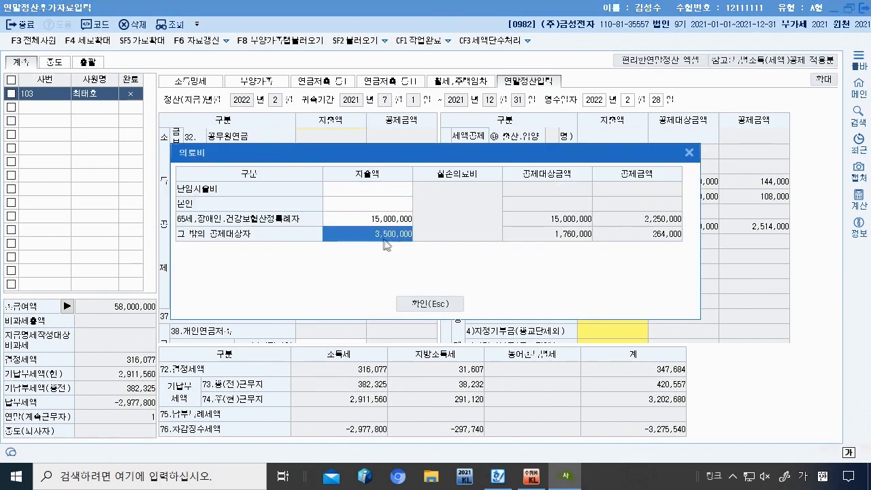
pyautogui.click(430, 304)
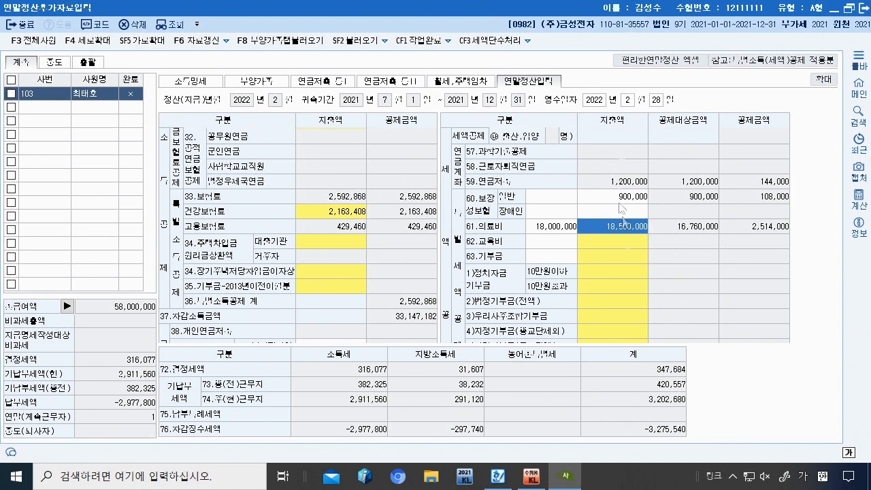
pyautogui.click(509, 477)
# Step: Enter the employee's 5,000,000 graduate school tuition as their own education expense
pyautogui.scroll(3, 376, 152)
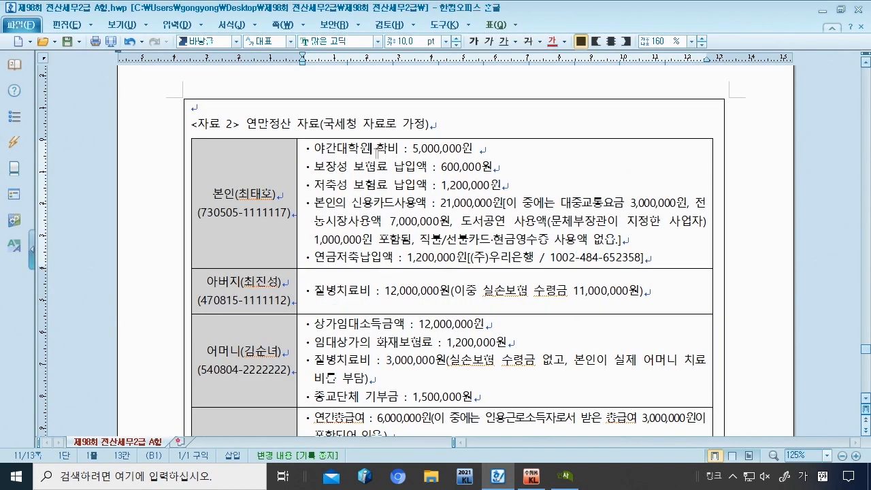
pyautogui.moveTo(405, 149); pyautogui.dragTo(480, 150)
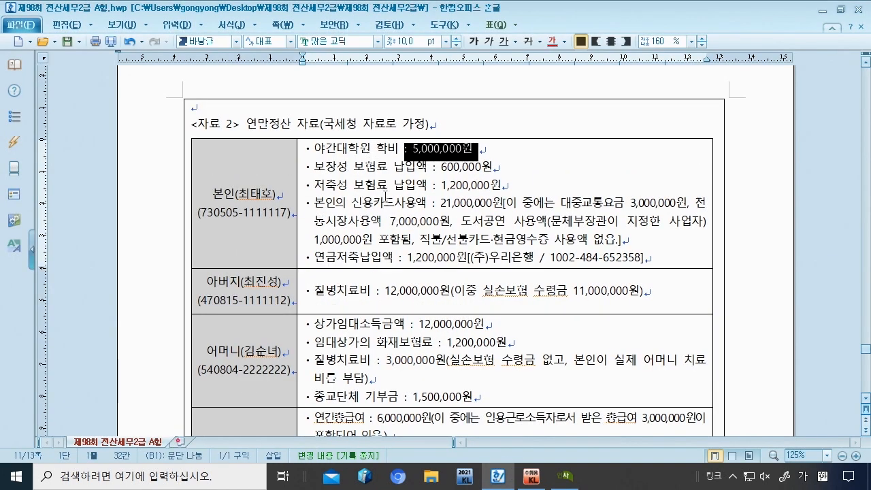
pyautogui.click(565, 477)
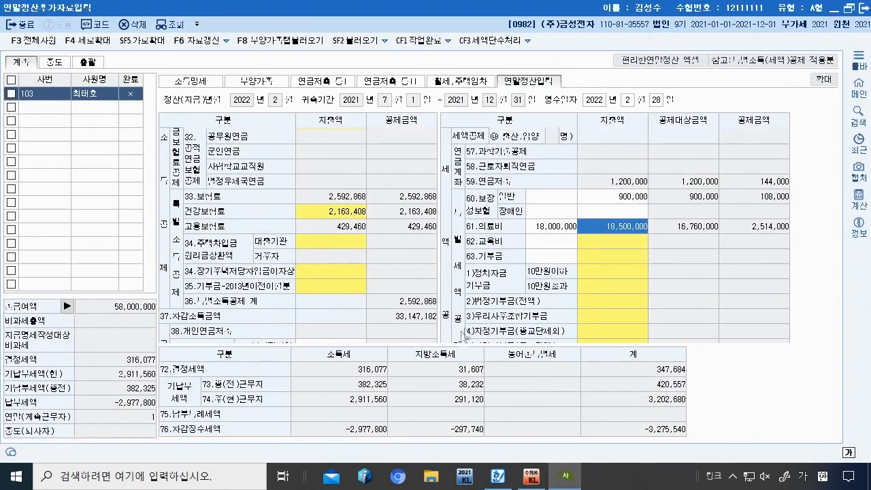
pyautogui.click(624, 242)
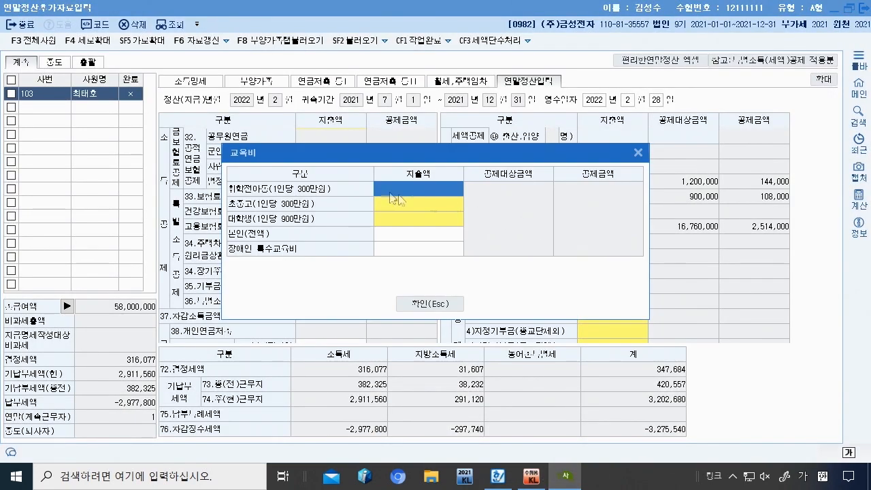
pyautogui.click(390, 234)
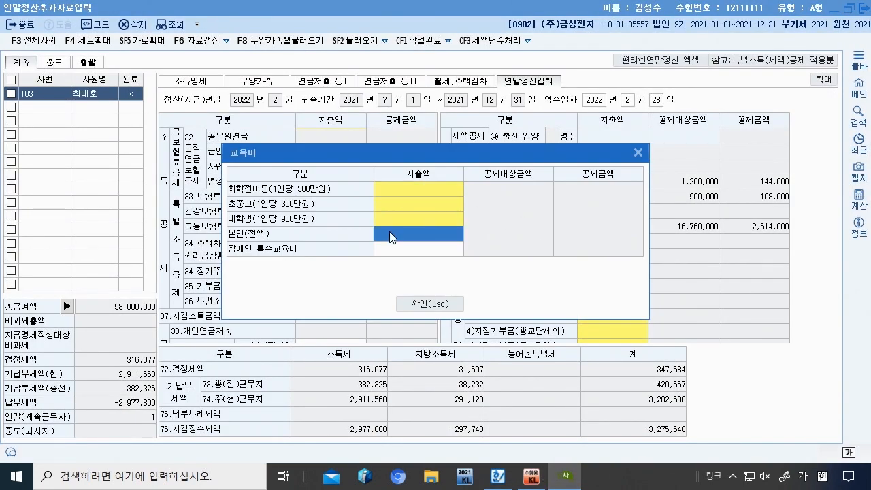
pyautogui.write('5000000')
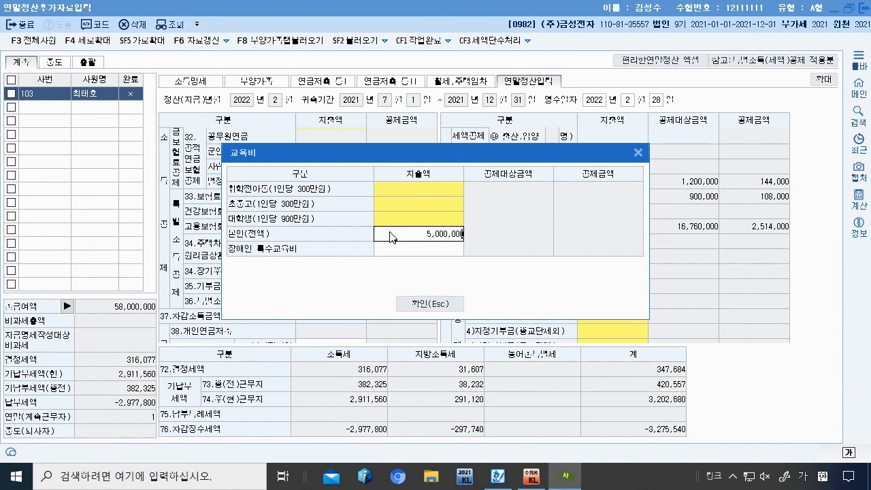
pyautogui.press('Return')
# Step: Enter the child's 6,000,000 tuition in the primary/secondary school expense list
pyautogui.click(499, 476)
pyautogui.scroll(-3, 337, 313)
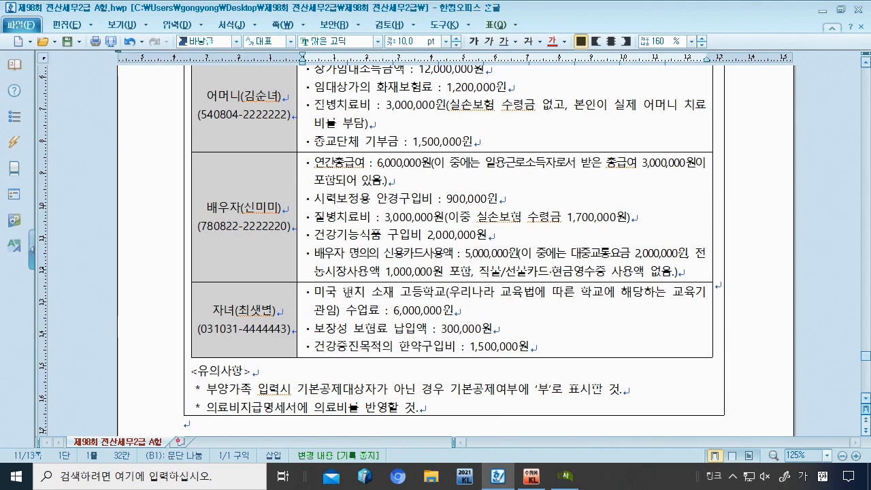
pyautogui.moveTo(368, 310); pyautogui.dragTo(467, 309)
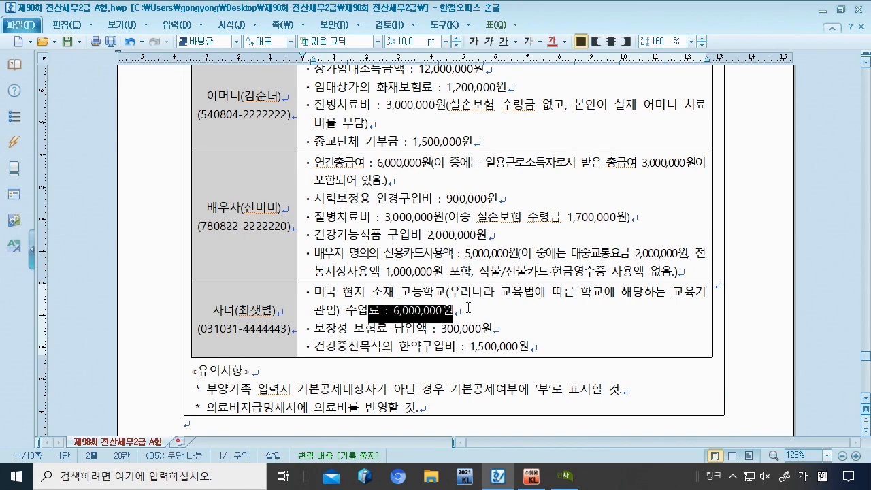
pyautogui.click(565, 476)
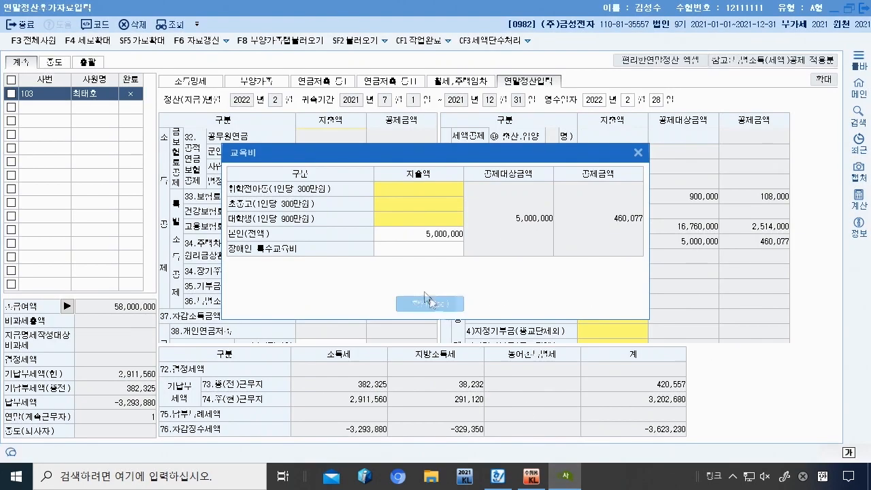
pyautogui.click(417, 204)
pyautogui.doubleClick(417, 203)
pyautogui.write('6000')
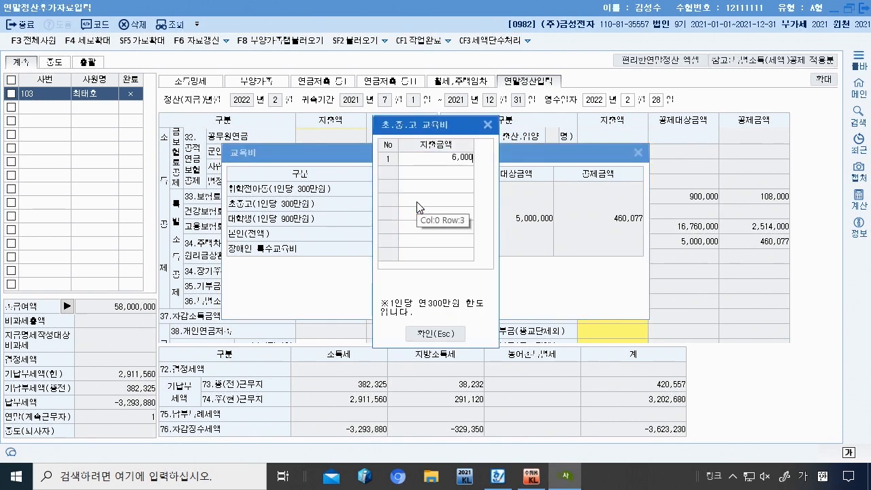
pyautogui.press('Return')
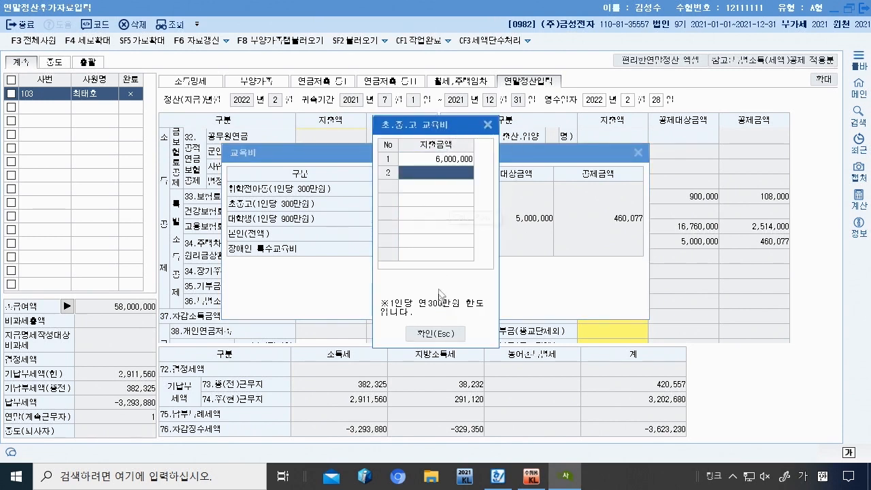
pyautogui.click(435, 333)
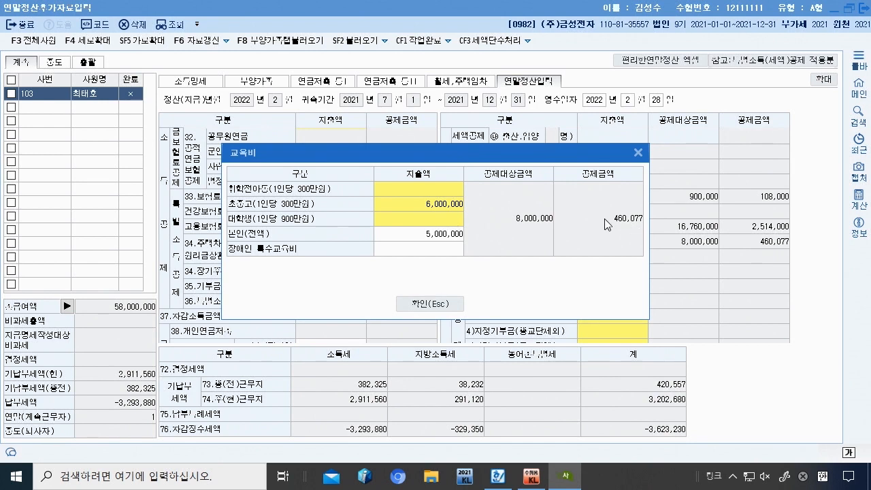
# Step: Check the 5,000,000 and 6,000,000 education amounts and confirm them into the settlement
pyautogui.click(444, 208)
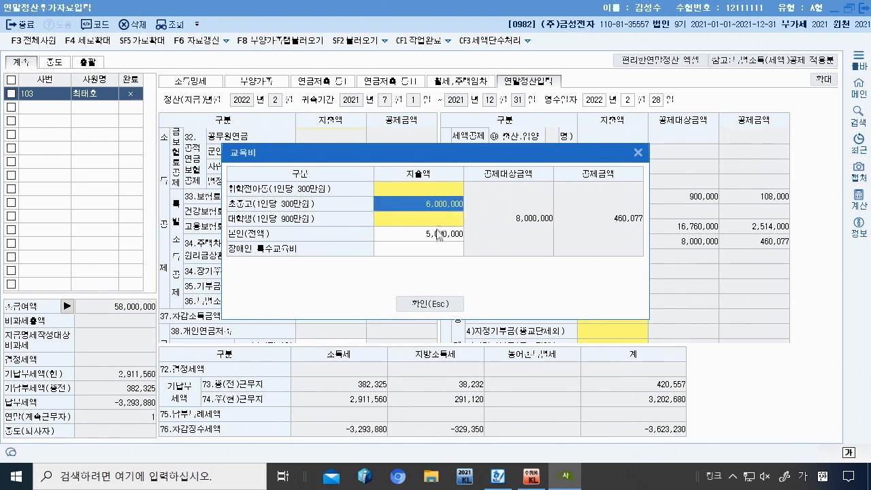
pyautogui.click(439, 234)
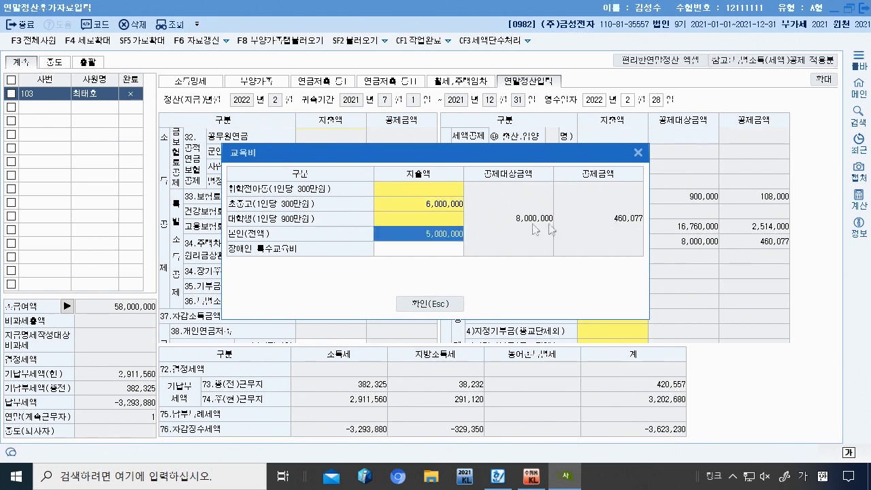
pyautogui.click(437, 203)
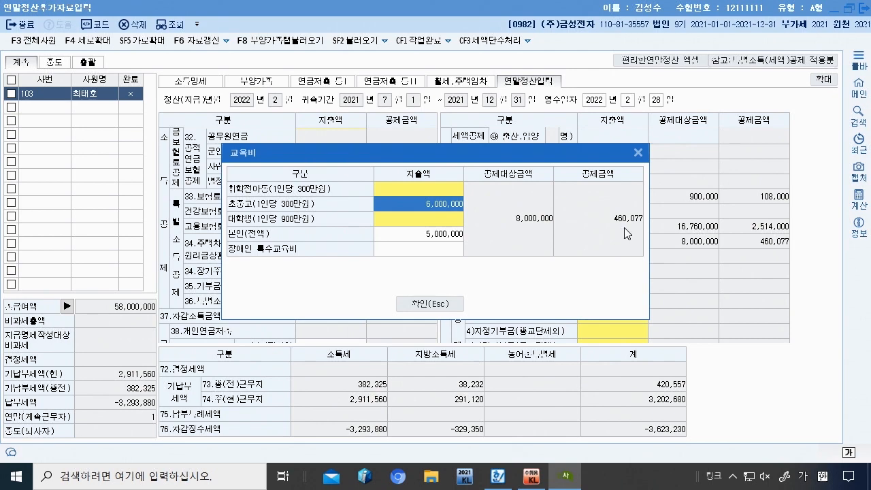
pyautogui.click(441, 230)
pyautogui.click(446, 200)
pyautogui.click(447, 303)
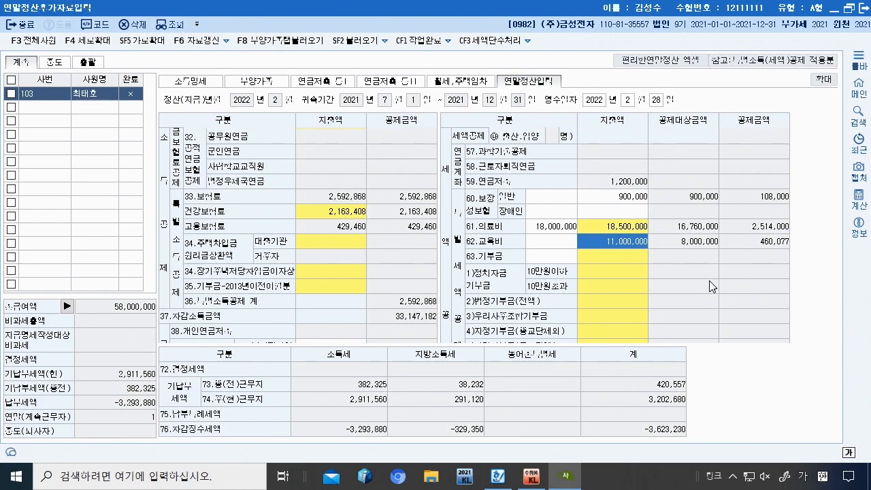
pyautogui.click(498, 477)
# Step: Scroll through the exam data to review the employee's and family members' deduction figures
pyautogui.scroll(5, 402, 329)
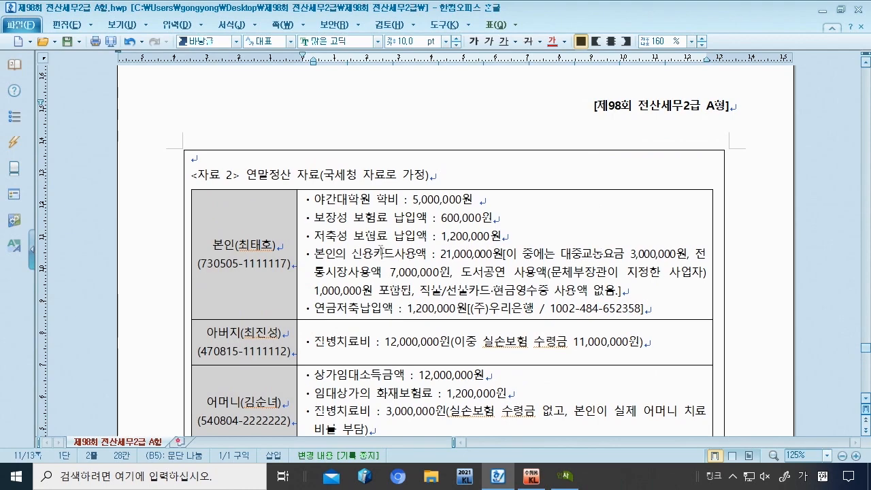
pyautogui.scroll(-4, 362, 240)
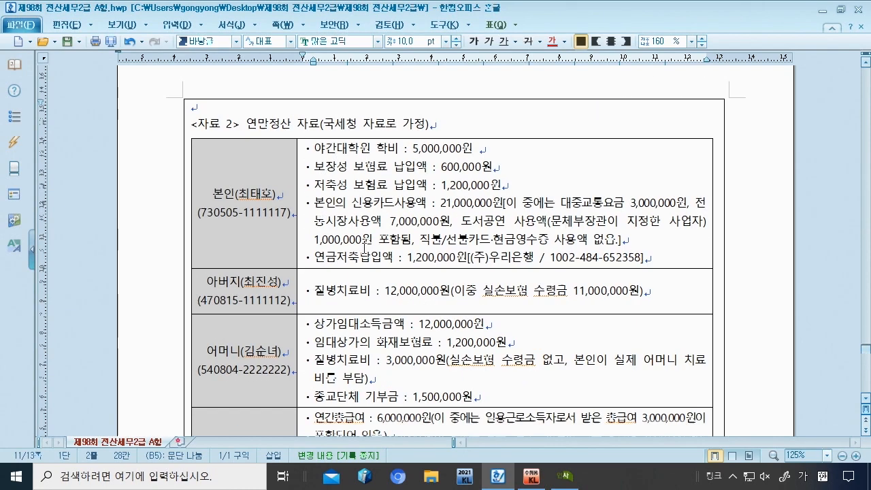
pyautogui.moveTo(376, 295); pyautogui.dragTo(477, 293)
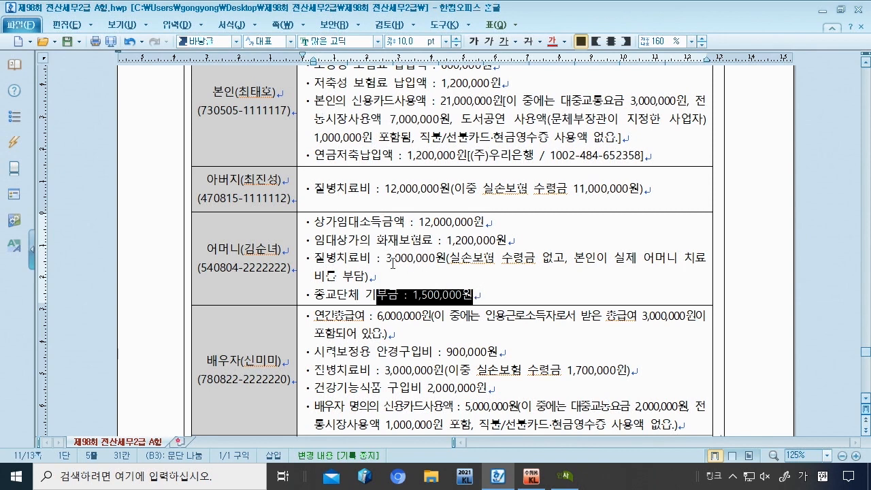
pyautogui.scroll(-3, 369, 250)
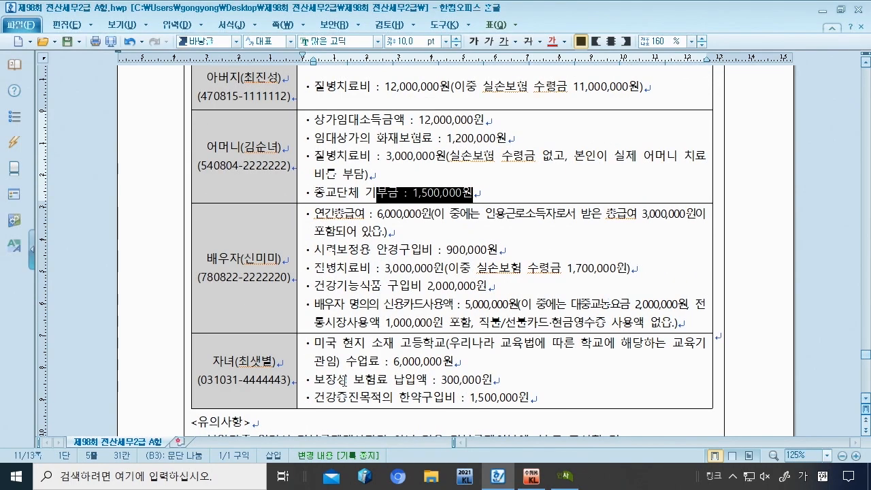
pyautogui.scroll(6, 354, 272)
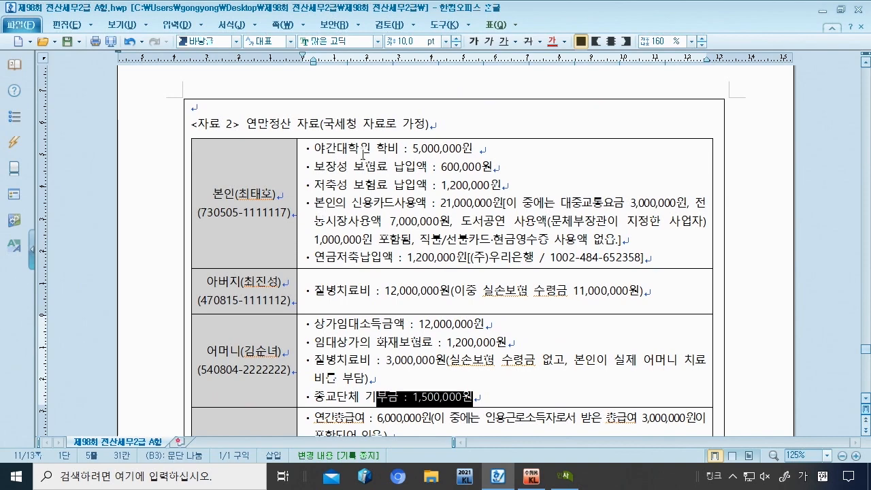
pyautogui.click(363, 154)
pyautogui.scroll(-2, 365, 244)
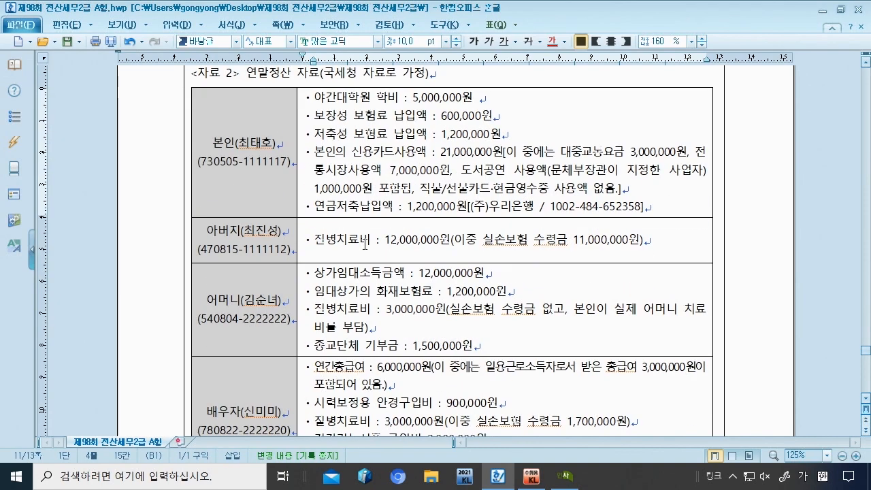
pyautogui.scroll(-2, 365, 244)
pyautogui.click(372, 222)
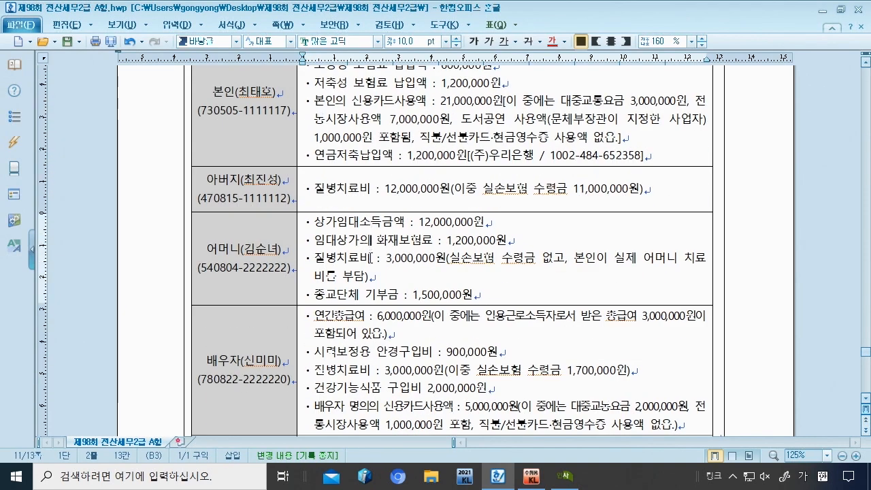
pyautogui.scroll(-5, 371, 257)
# Step: Check the child's data, the 7,000,000 traditional market and 1,000,000 book/performance amounts
pyautogui.click(383, 346)
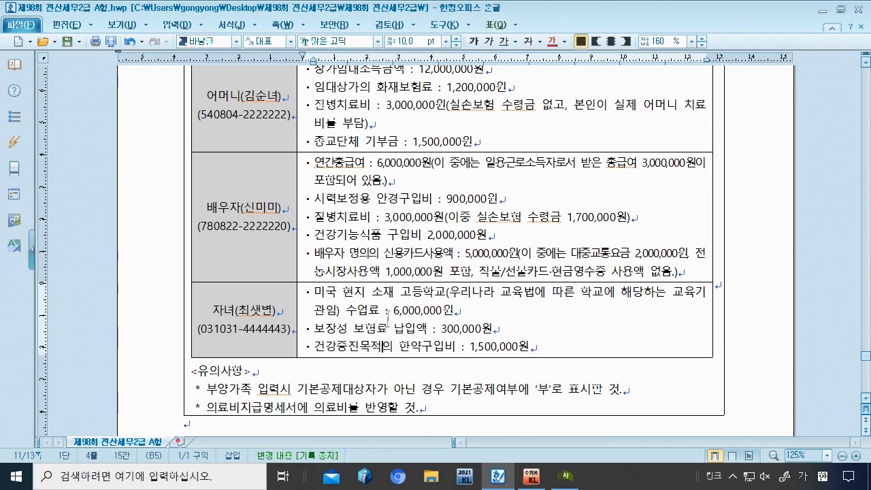
pyautogui.scroll(8, 387, 332)
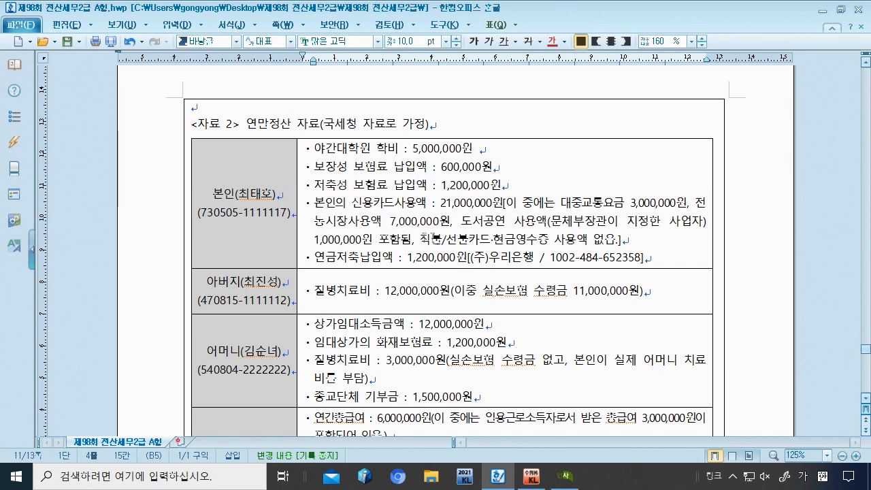
pyautogui.click(654, 203)
pyautogui.click(404, 224)
pyautogui.click(344, 238)
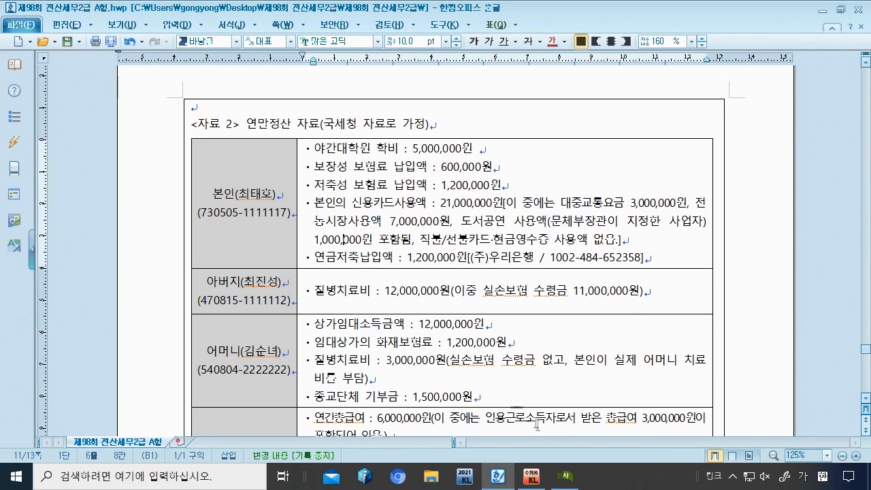
pyautogui.click(564, 477)
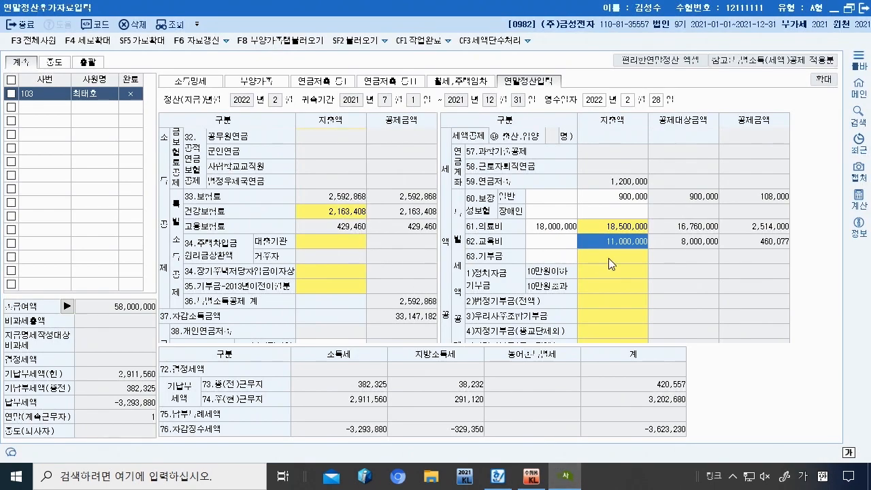
# Step: Open the line 42 credit card breakdown and enter 10,000,000 of card spending
pyautogui.scroll(-3, 609, 258)
pyautogui.click(321, 269)
pyautogui.doubleClick(322, 270)
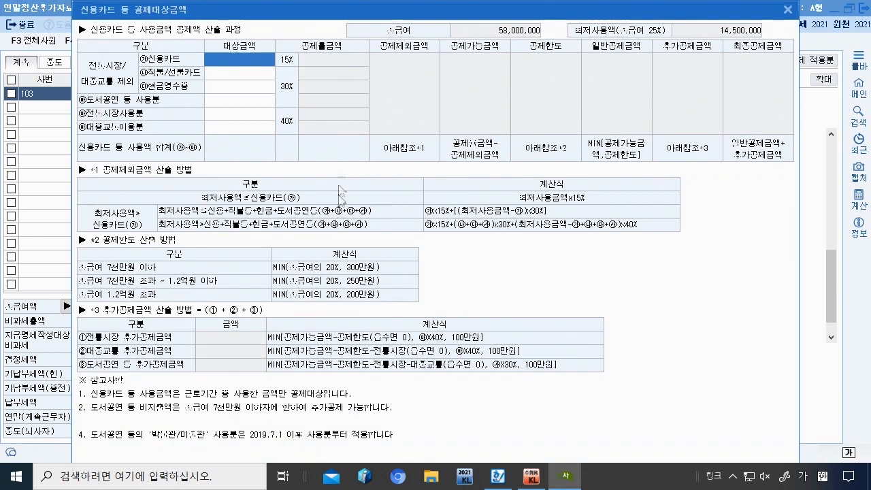
pyautogui.write('10000000')
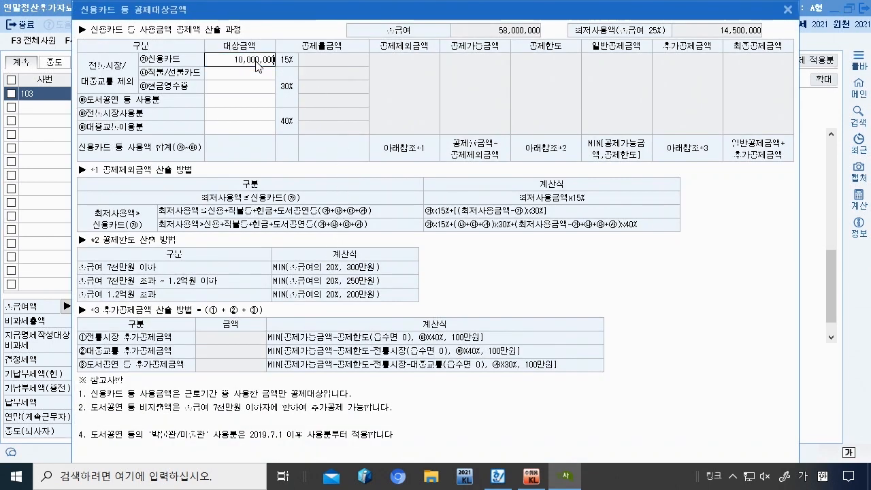
pyautogui.press('Return')
pyautogui.click(566, 476)
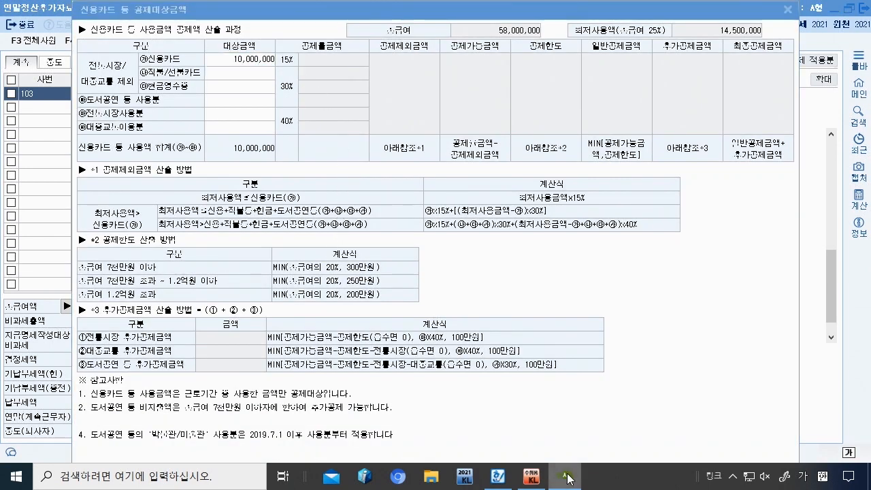
pyautogui.click(507, 481)
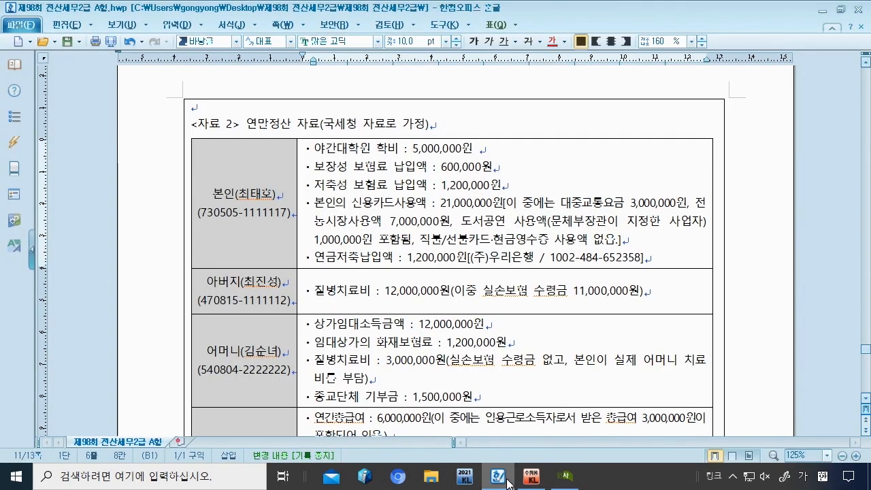
pyautogui.click(565, 475)
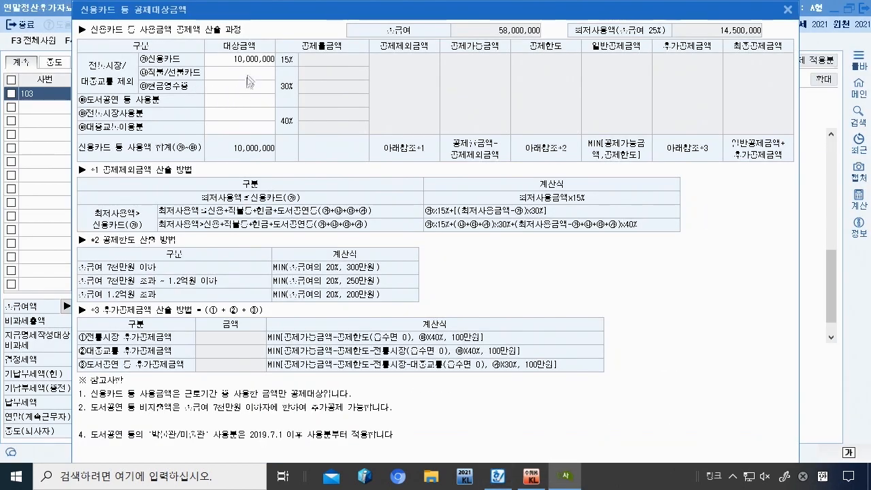
# Step: Enter 7,000,000 traditional market spending and 3,000,000 public transit spending
pyautogui.click(241, 99)
pyautogui.click(240, 111)
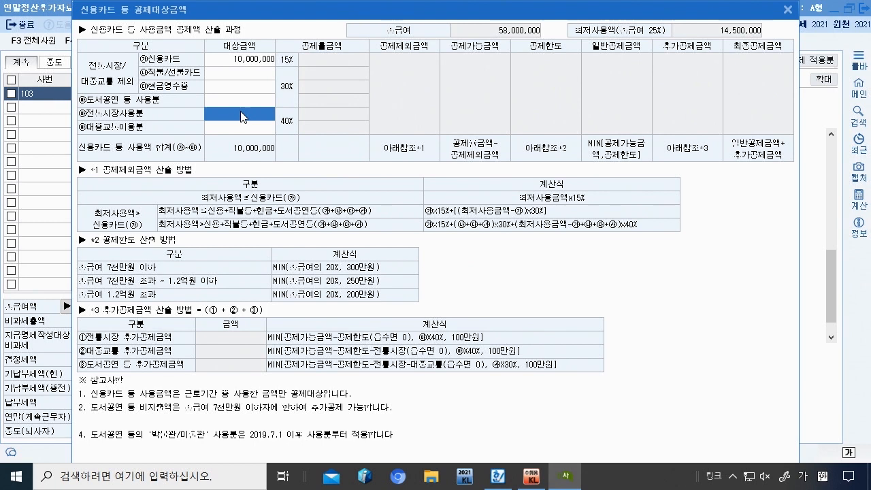
pyautogui.write('7000000')
pyautogui.press('Return')
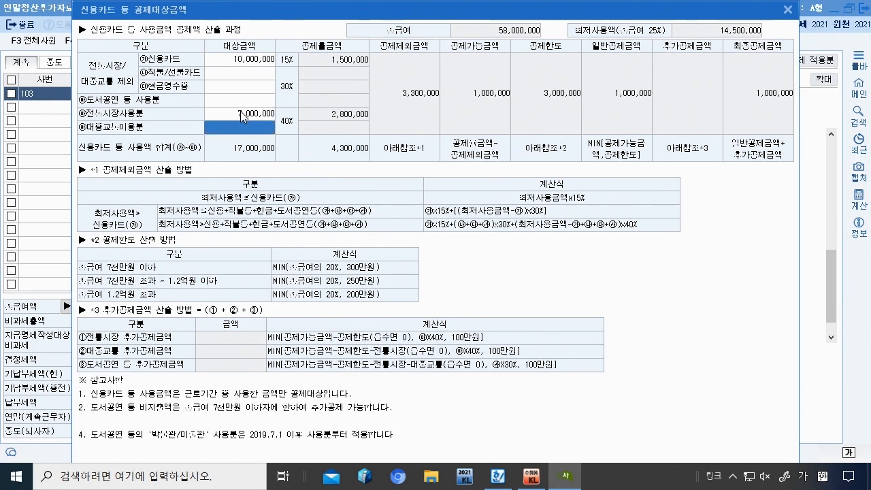
pyautogui.write('1000000')
pyautogui.press('Return')
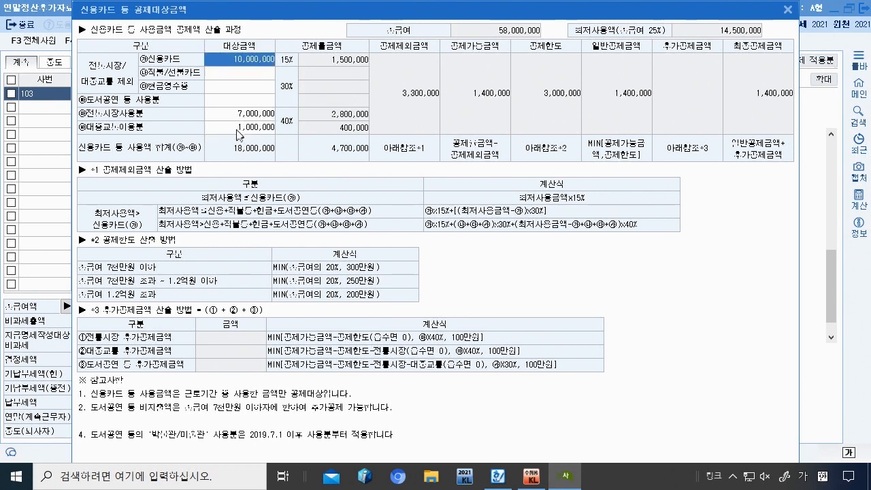
pyautogui.click(246, 129)
pyautogui.write('3000000')
pyautogui.press('Return')
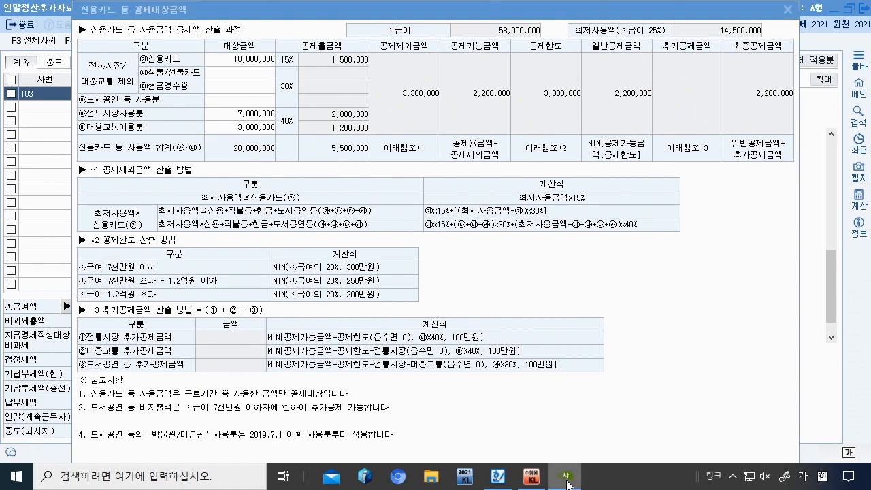
# Step: Enter the 1,000,000 book and performance amount
pyautogui.click(502, 483)
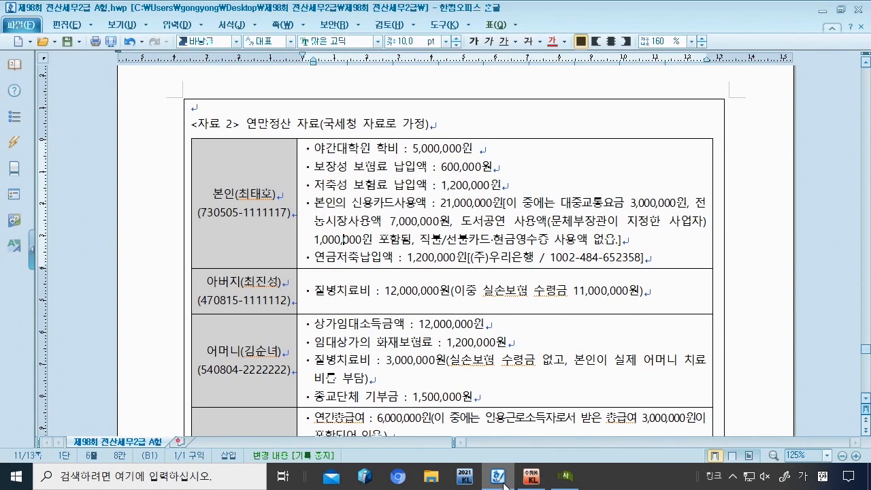
pyautogui.click(502, 483)
pyautogui.click(257, 105)
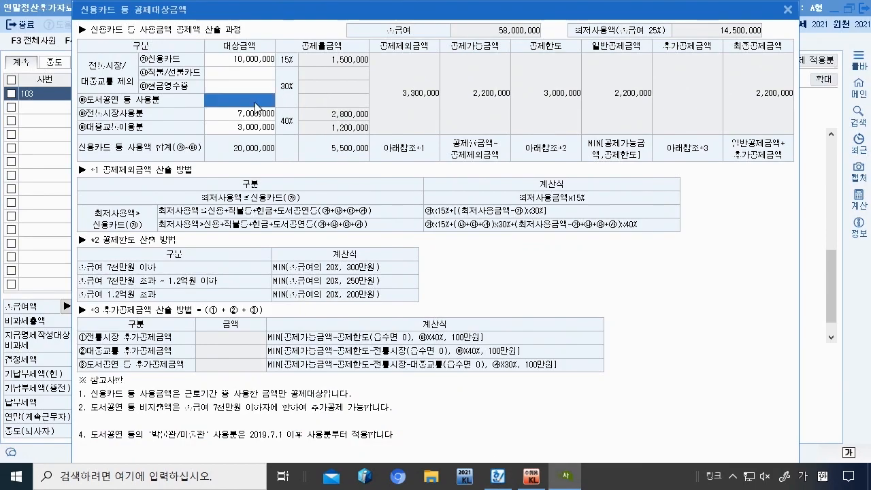
pyautogui.write('1000000')
pyautogui.press('Return')
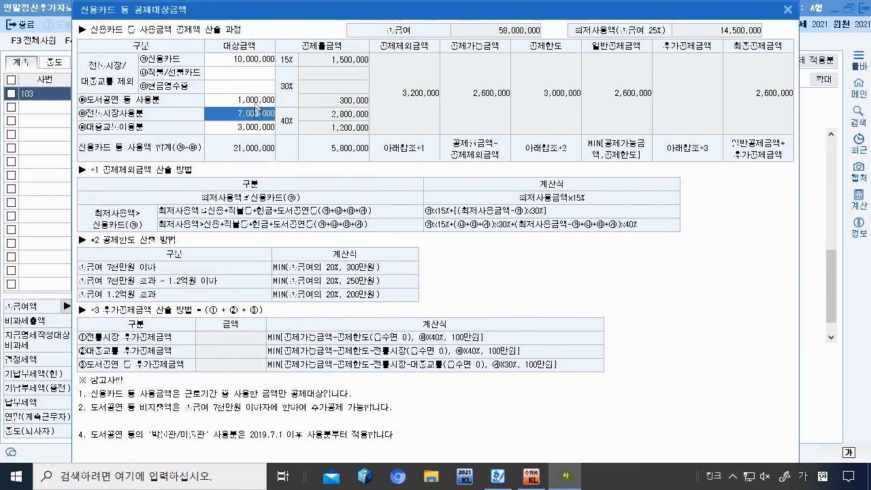
pyautogui.click(501, 478)
# Step: Add the spouse's 2,000,000 transit spending, raising public transport to 5,000,000
pyautogui.scroll(-5, 326, 265)
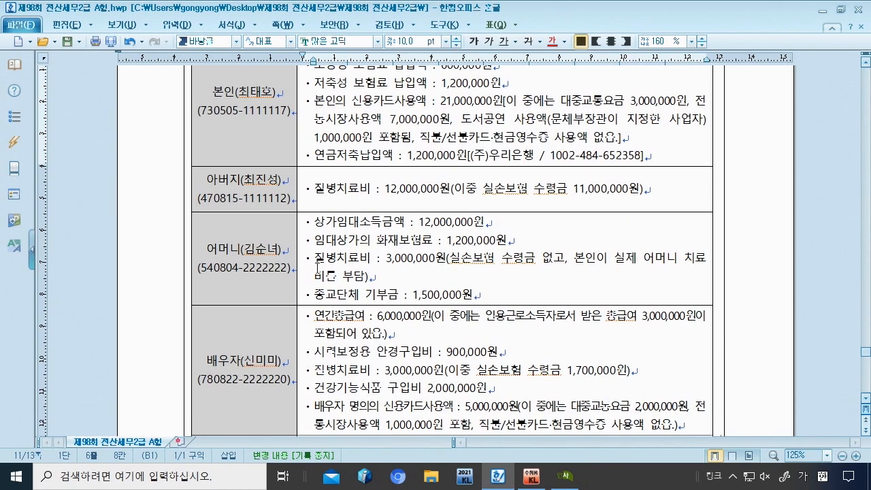
pyautogui.scroll(-1, 419, 280)
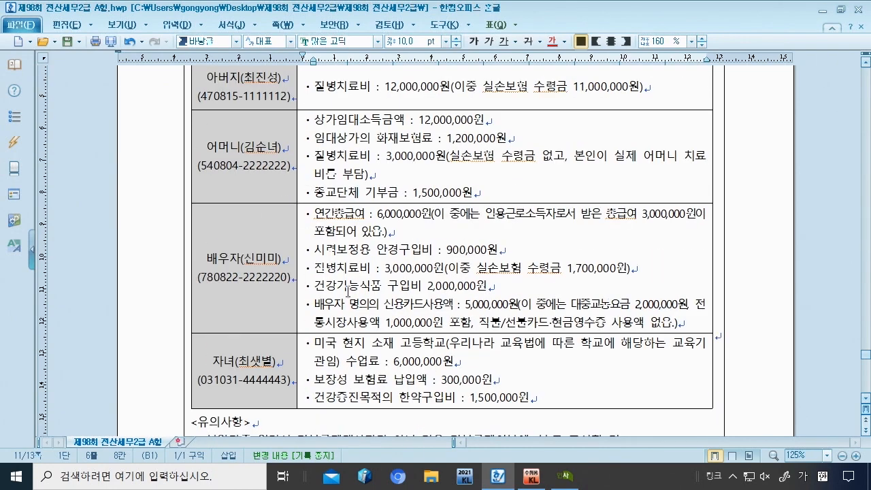
pyautogui.moveTo(317, 304); pyautogui.dragTo(452, 304)
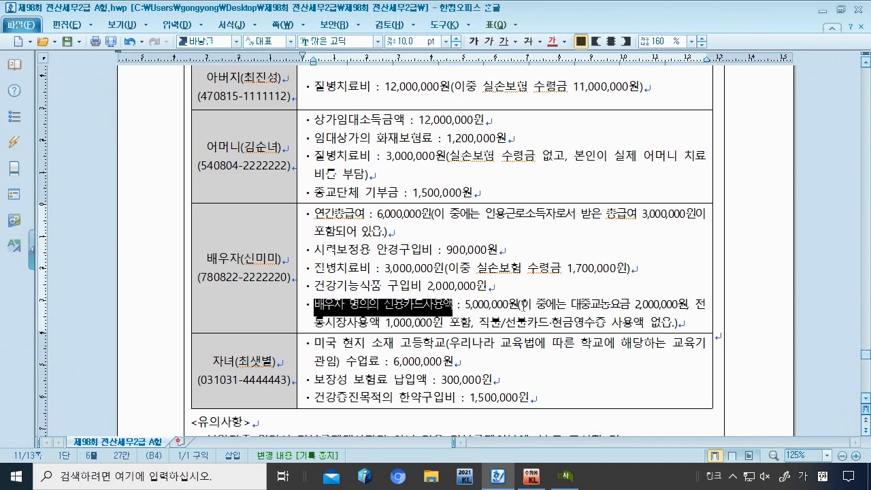
pyautogui.moveTo(636, 305); pyautogui.dragTo(677, 304)
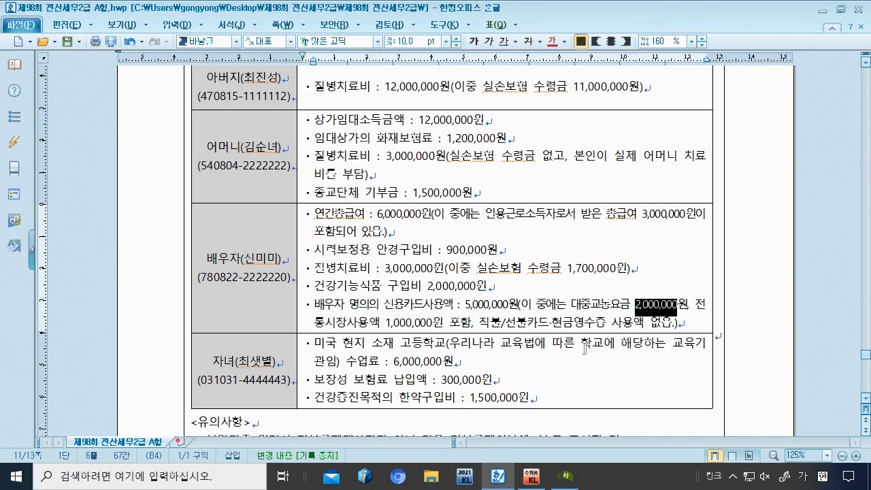
pyautogui.click(562, 477)
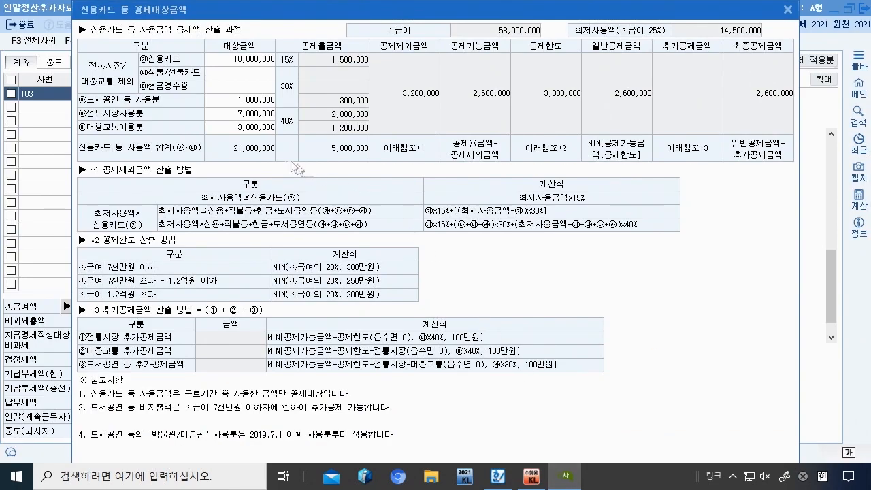
pyautogui.click(258, 131)
pyautogui.press('BackSpace')
pyautogui.write('5,000,000')
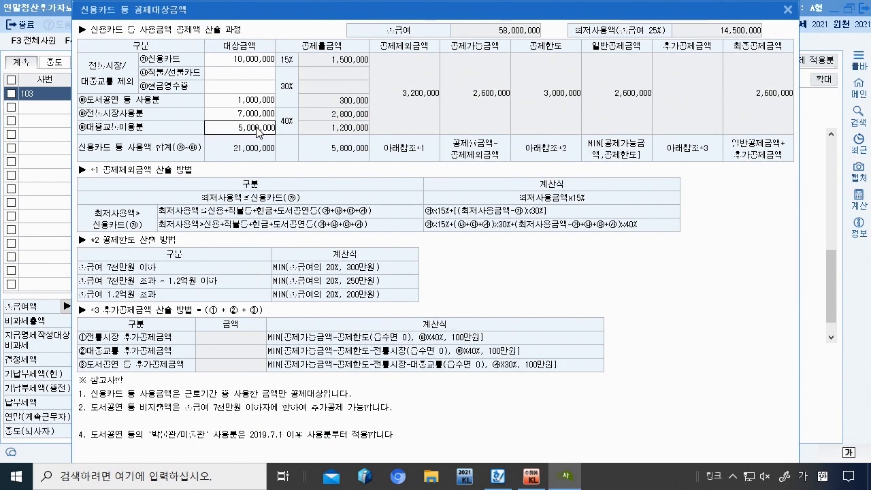
pyautogui.press('Return')
# Step: Raise the traditional market amount to 8,000,000
pyautogui.click(497, 486)
pyautogui.click(497, 486)
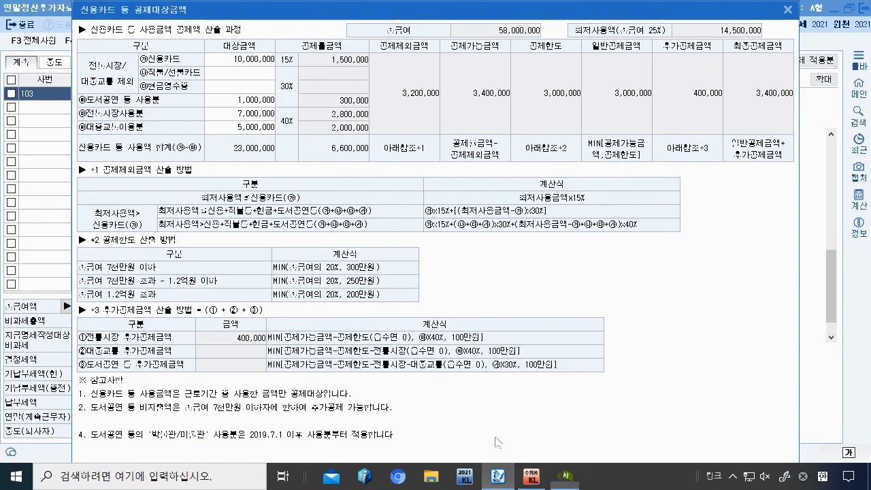
pyautogui.click(249, 113)
pyautogui.press('BackSpace')
pyautogui.write('8,000,000')
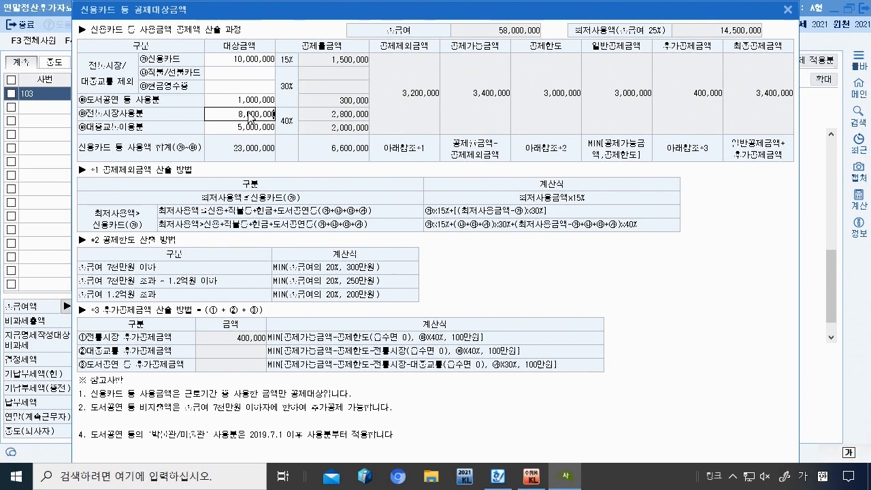
pyautogui.press('Return')
# Step: Set the general credit card amount to 12,000,000 and close the breakdown
pyautogui.click(500, 480)
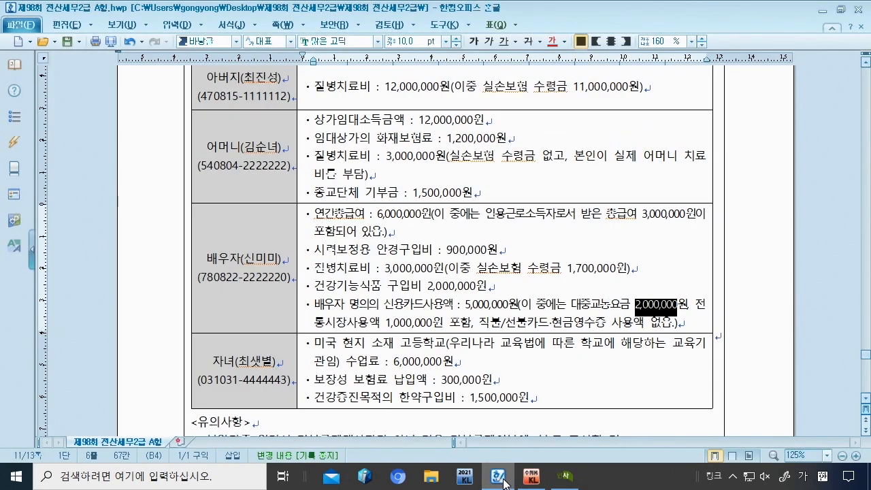
pyautogui.click(565, 477)
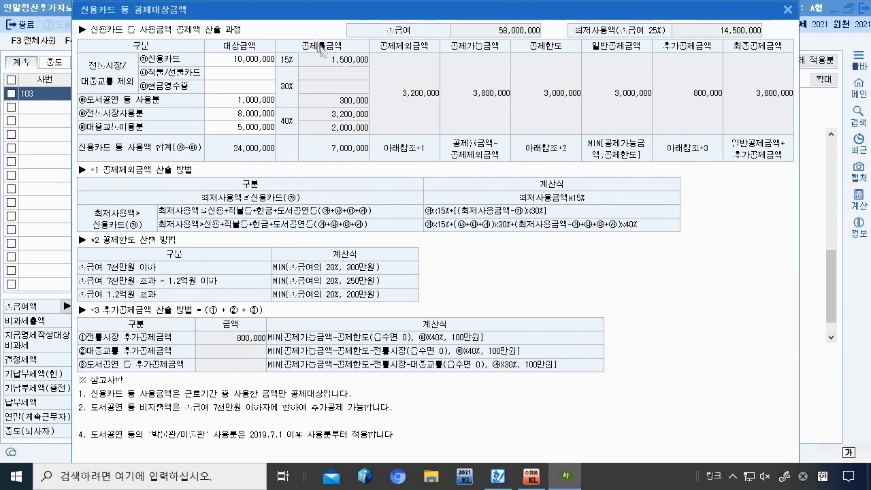
pyautogui.click(250, 60)
pyautogui.write('12,000,000')
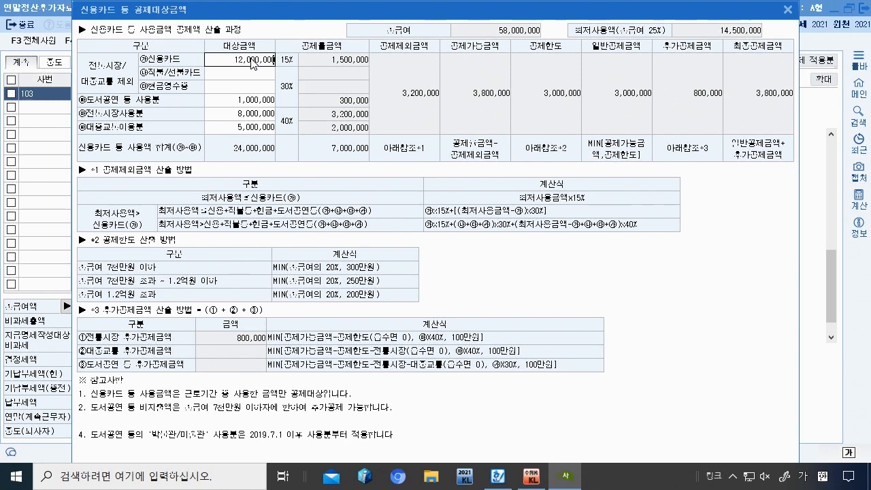
pyautogui.press('Return')
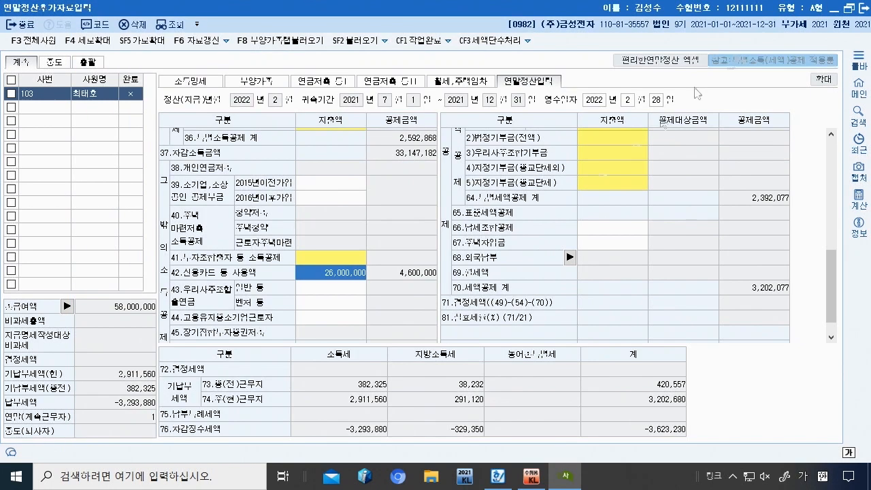
pyautogui.click(788, 10)
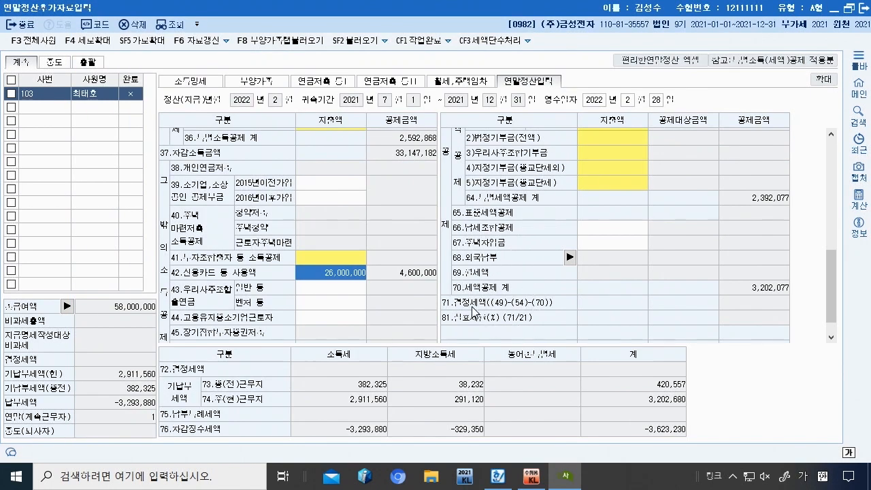